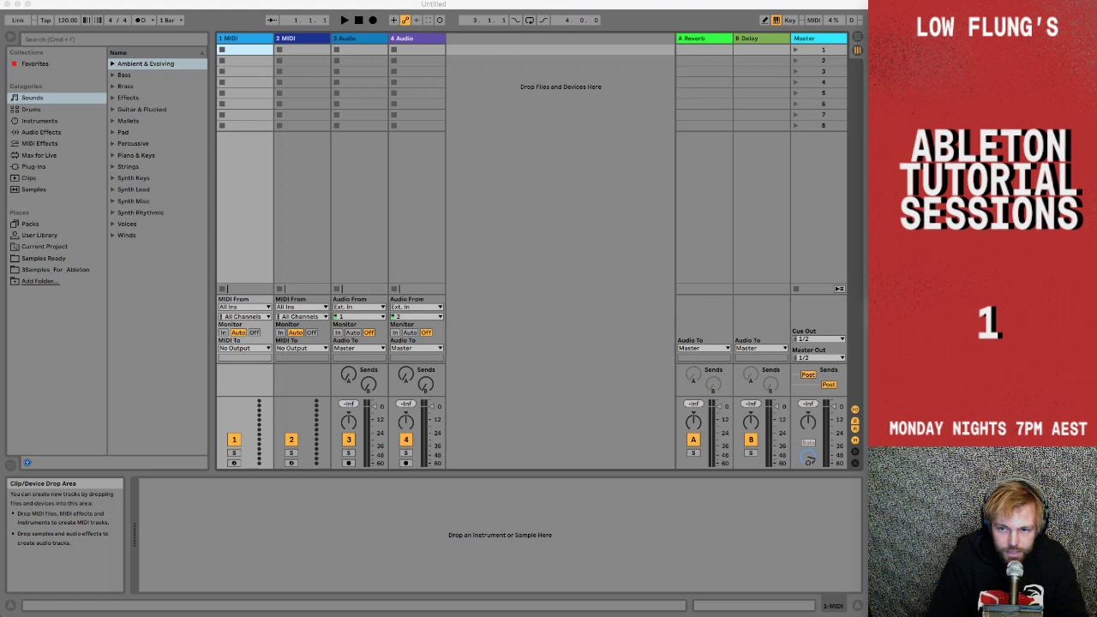
Start playback of the empty set and stop it again.
key("super+Tab")
key("super+Tab")
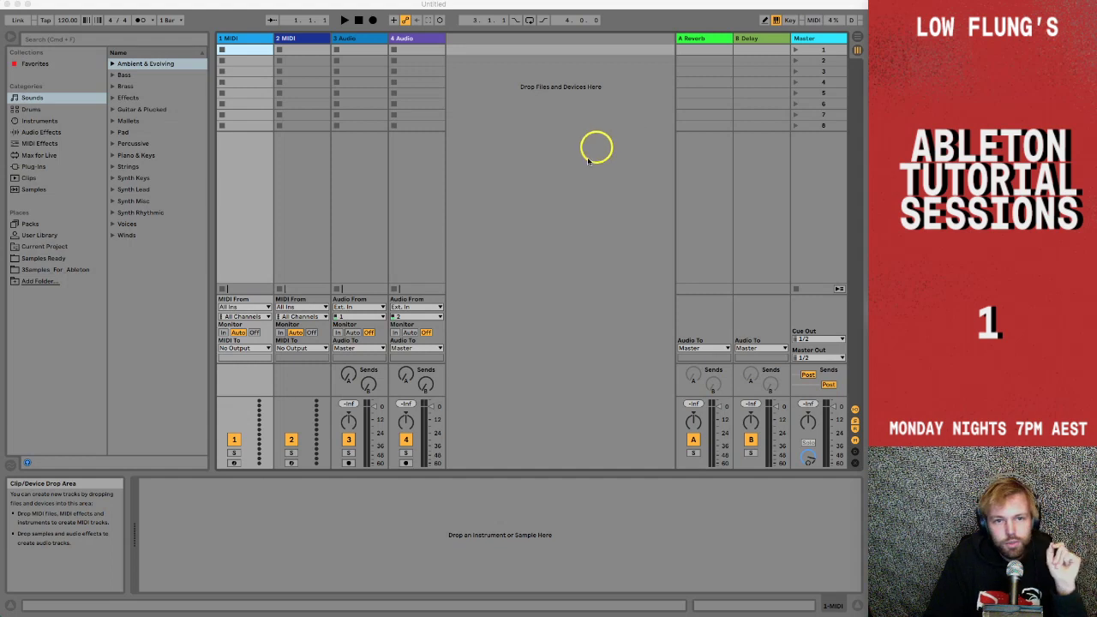
left_click(559, 185)
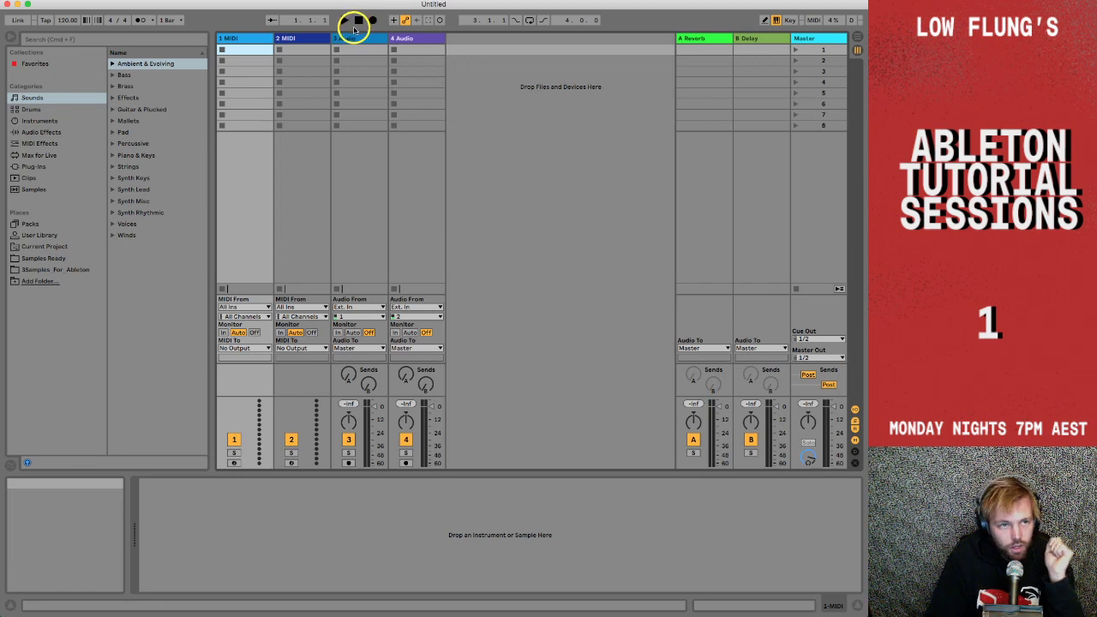
key("space")
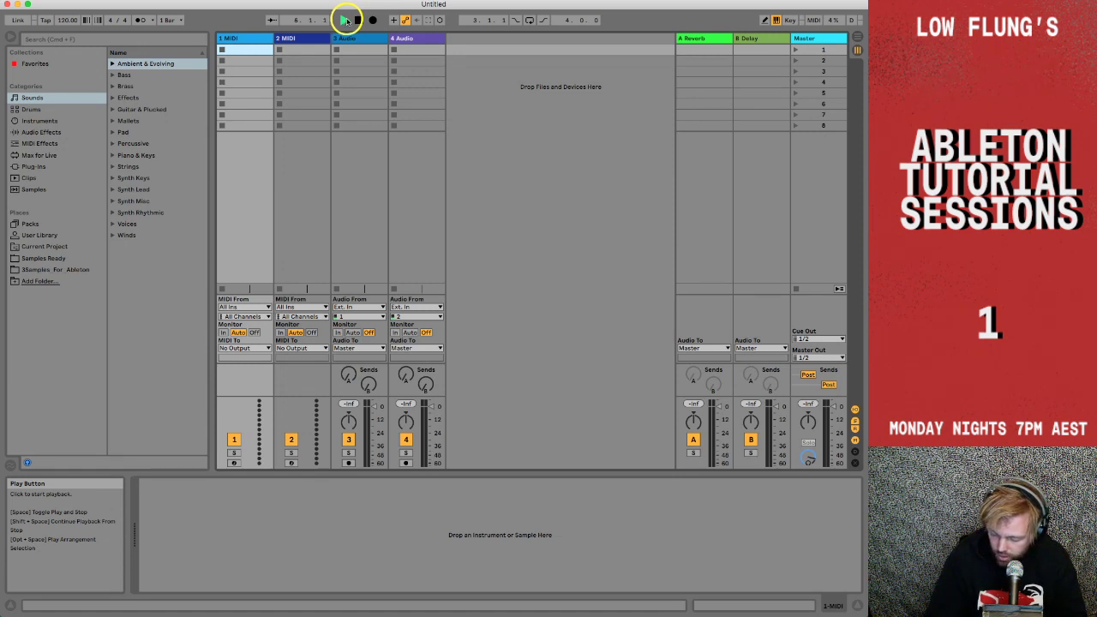
key("space")
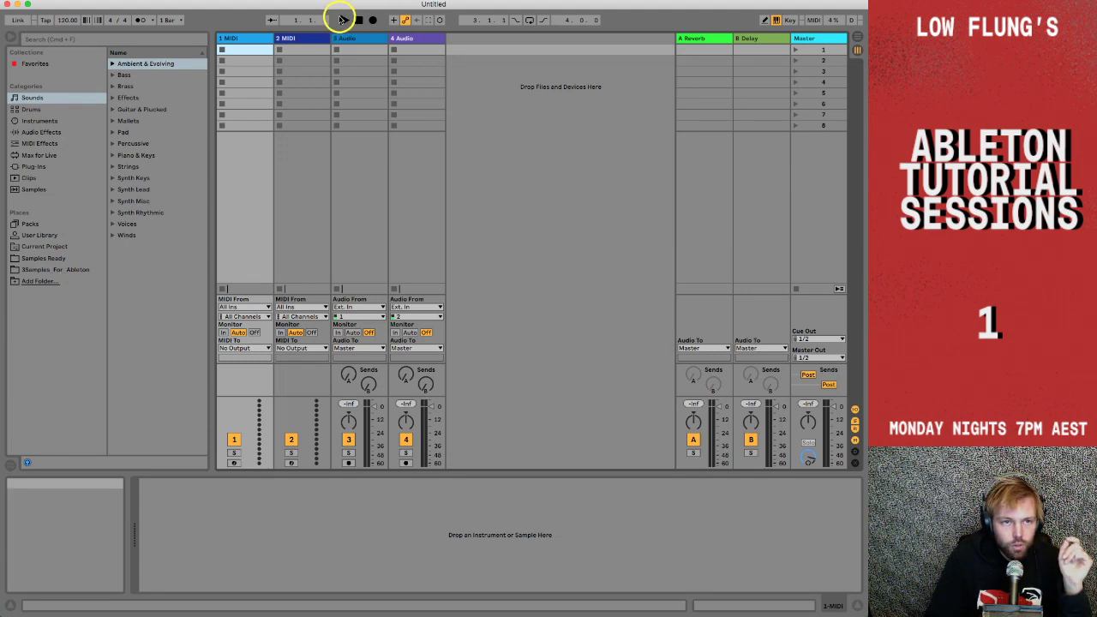
Turn on the metronome and play the set briefly to hear its beat.
left_click(140, 20)
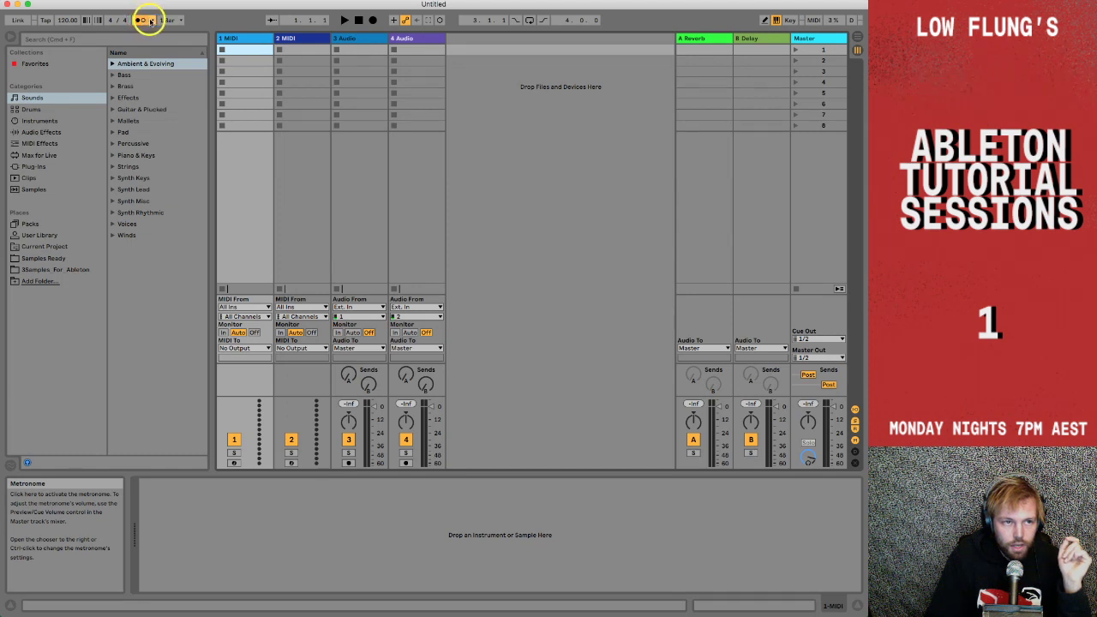
key("space")
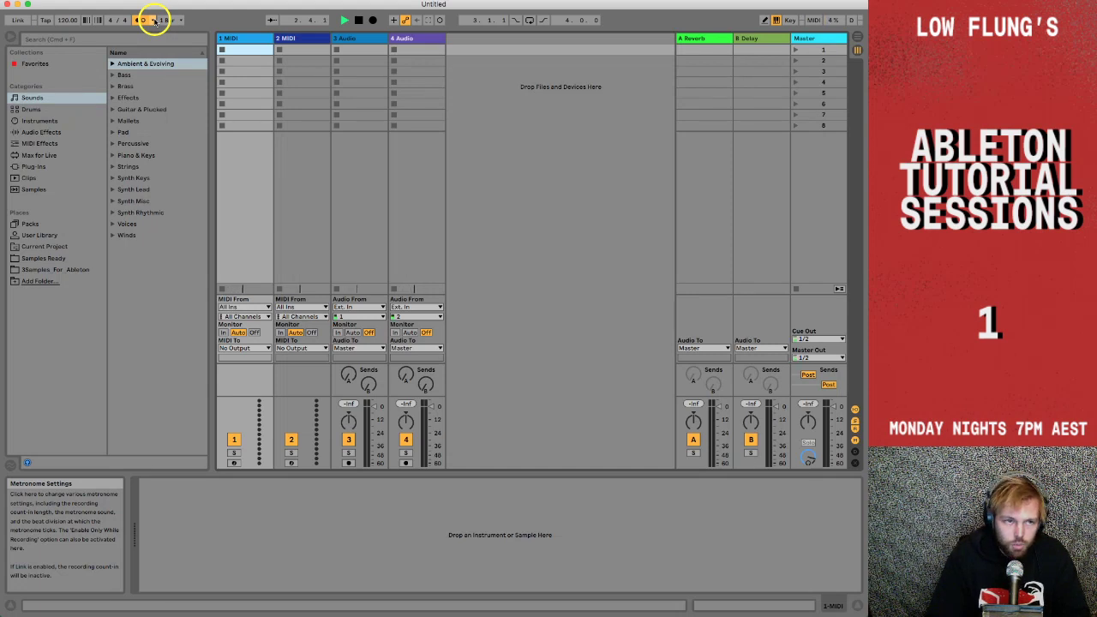
key("space")
left_click(144, 20)
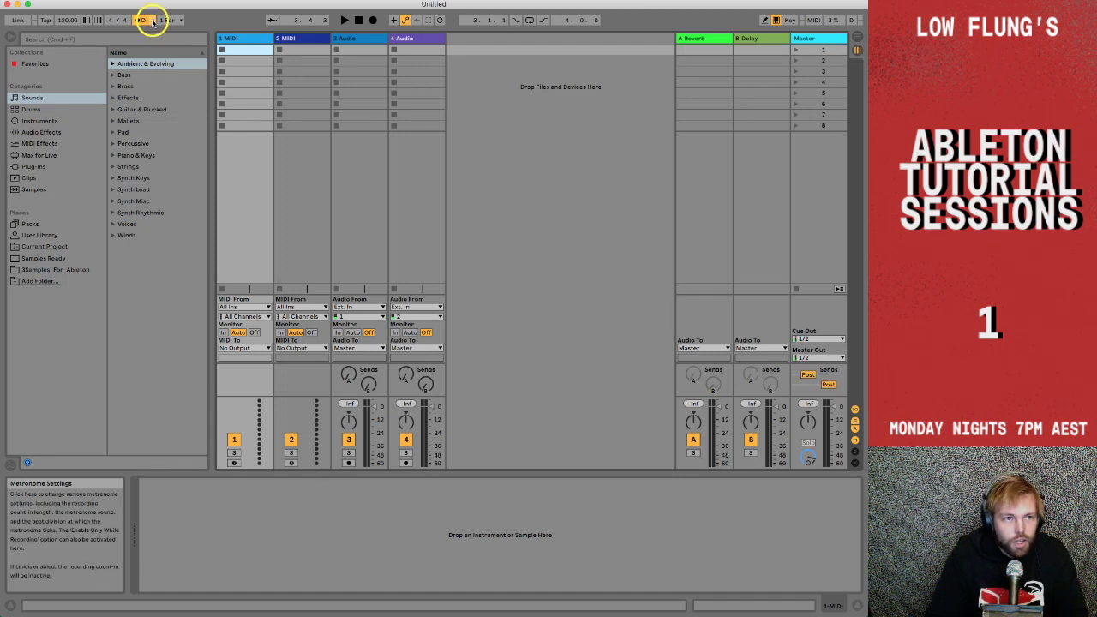
Set the metronome sound to Classic and play the set briefly to hear it.
left_click(153, 21)
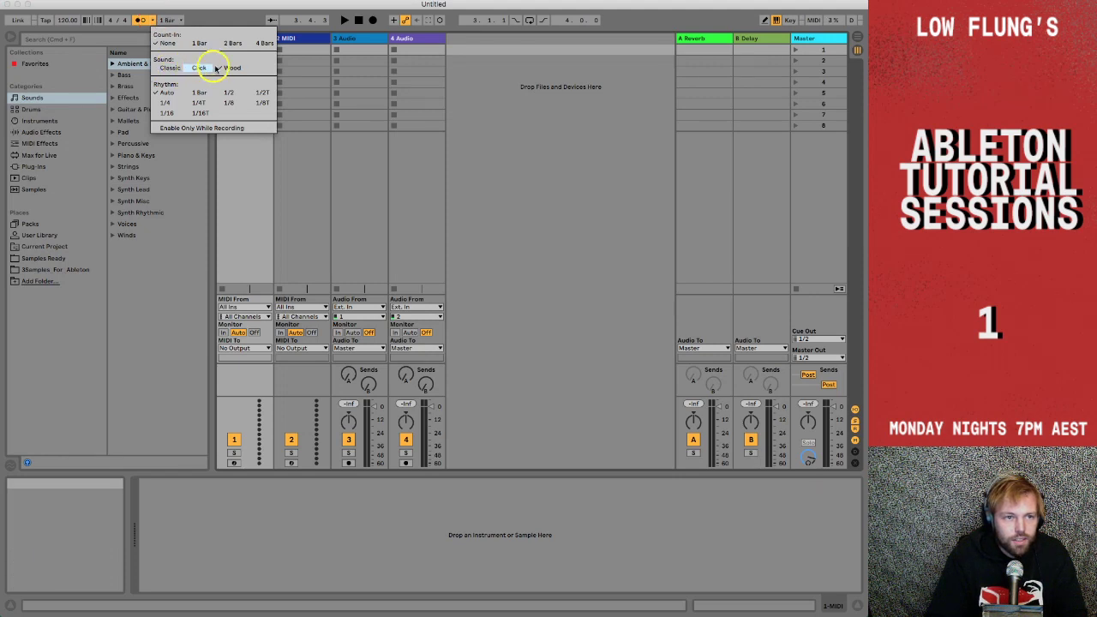
left_click(176, 68)
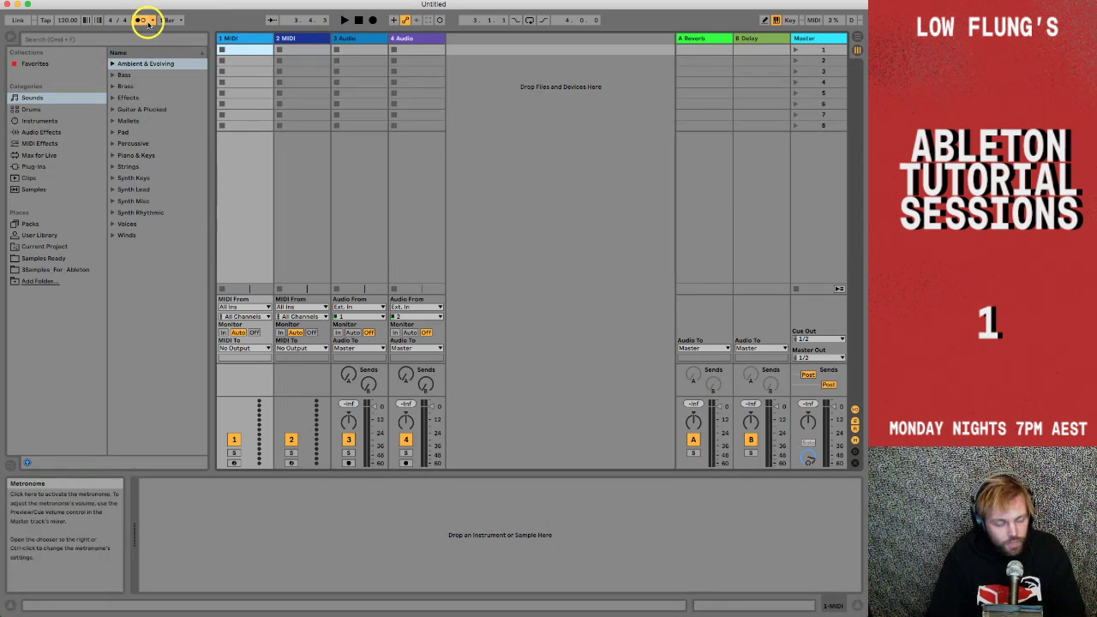
key("space")
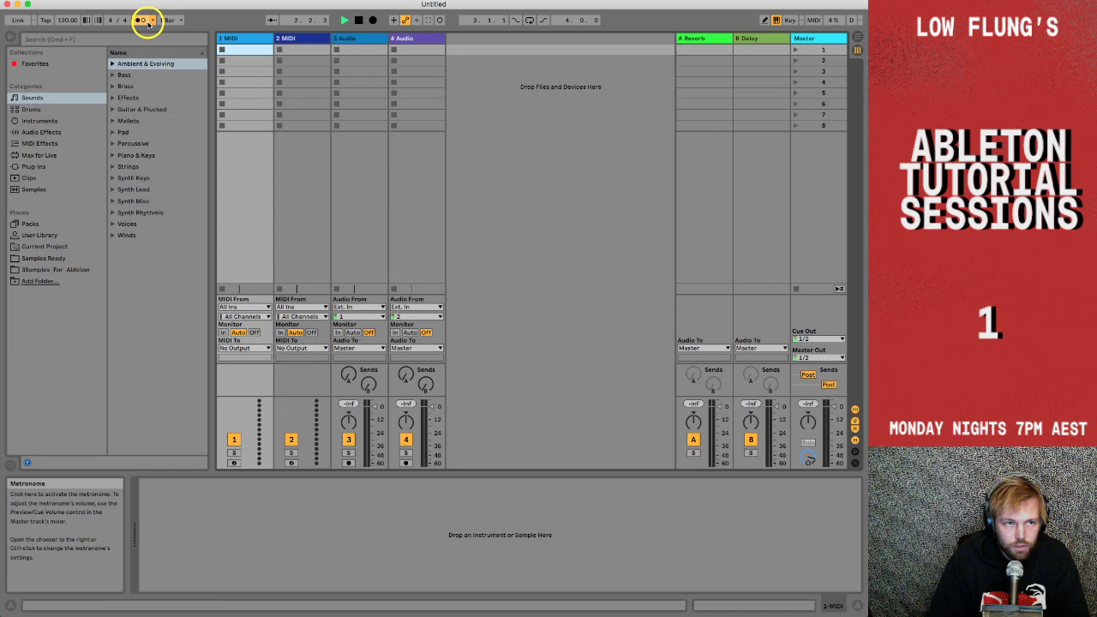
key("space")
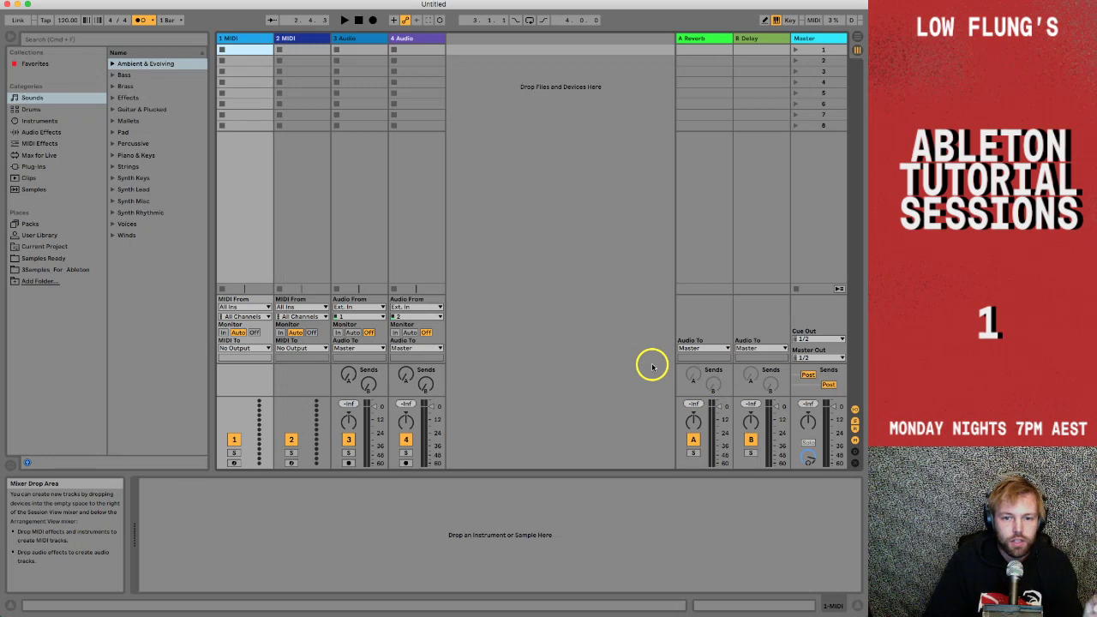
During playback, set the Master track's preview volume to -13.0 dB and the metronome sound to Wood, and stop playback.
key("space")
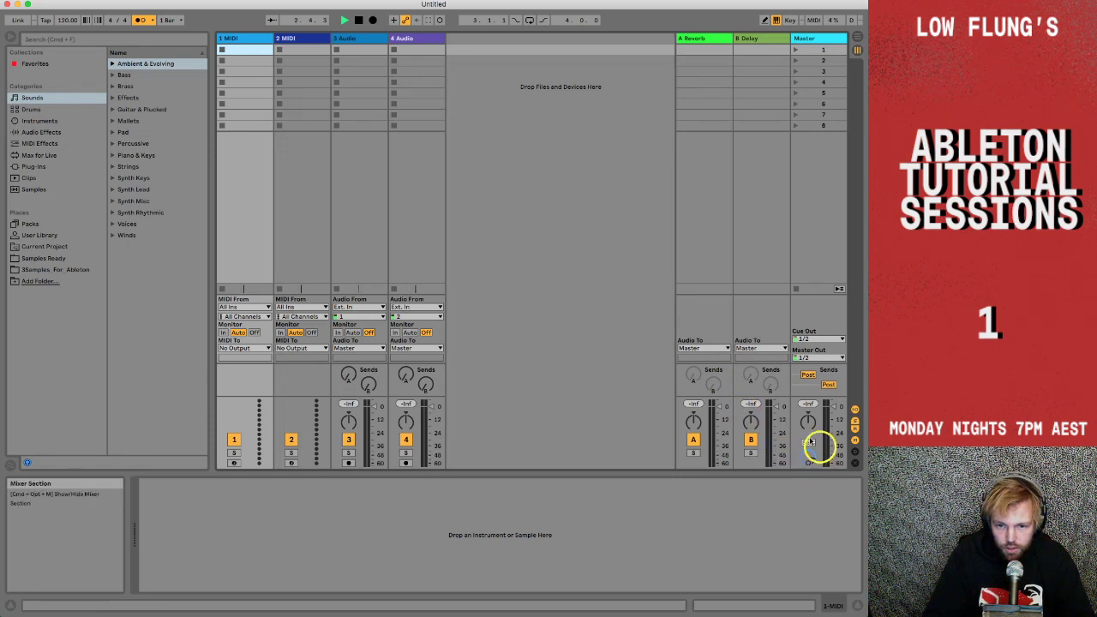
left_click_drag(809, 458, 810, 462)
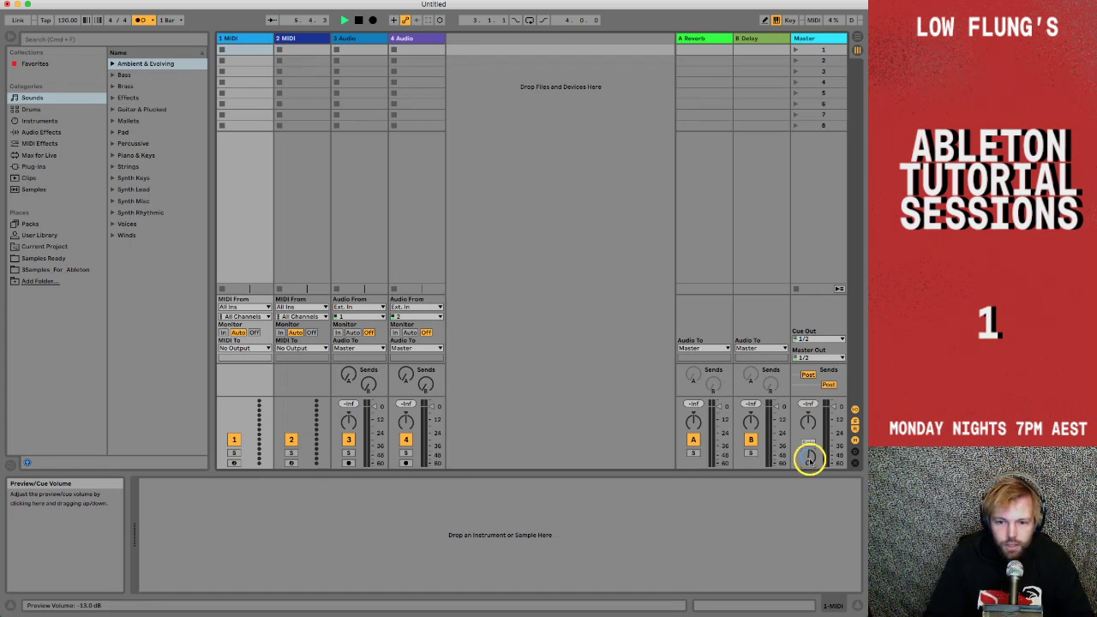
left_click(153, 20)
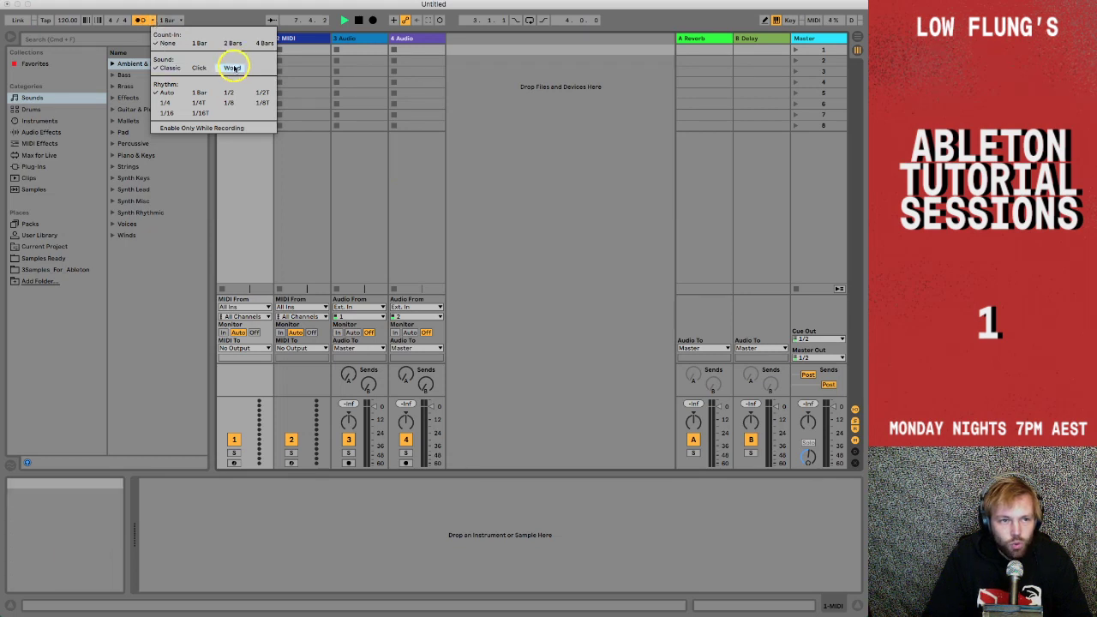
left_click_drag(234, 68, 232, 68)
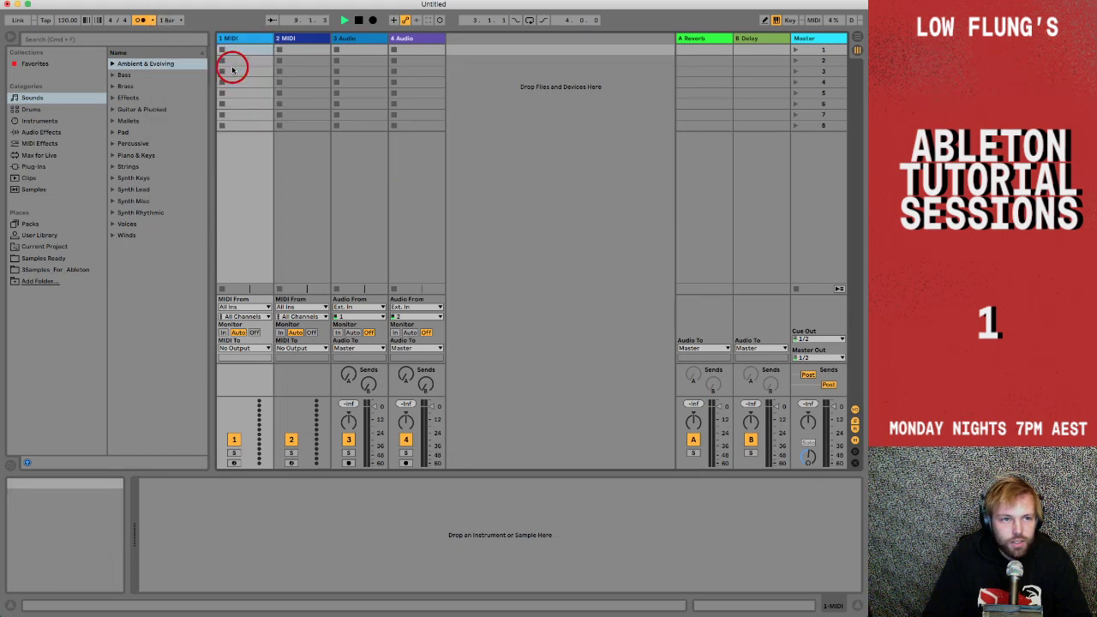
left_click(152, 21)
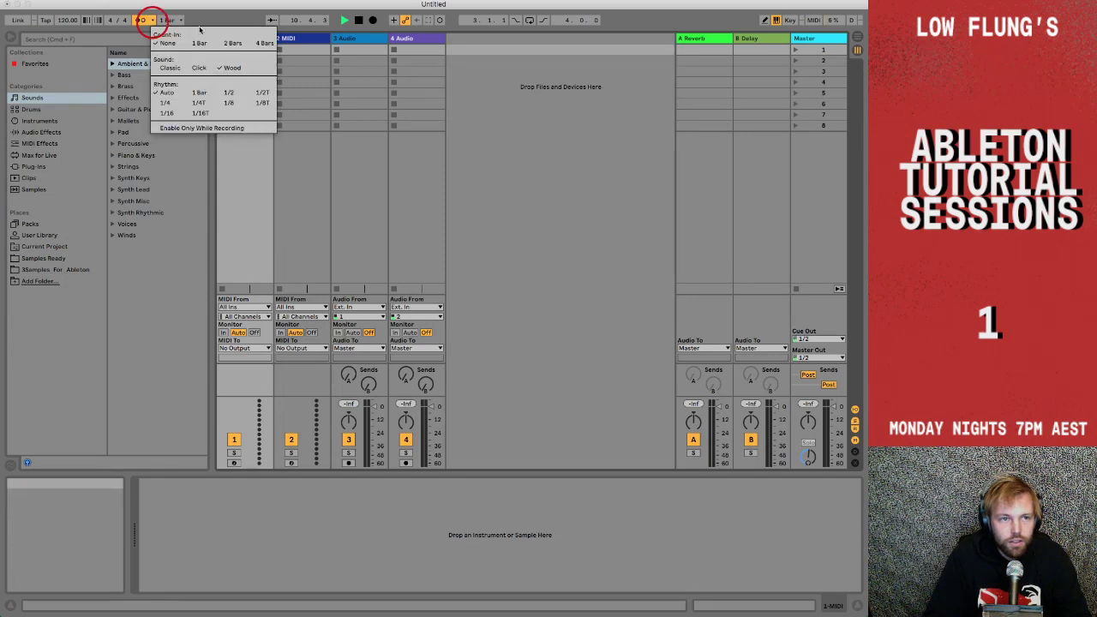
left_click(153, 20)
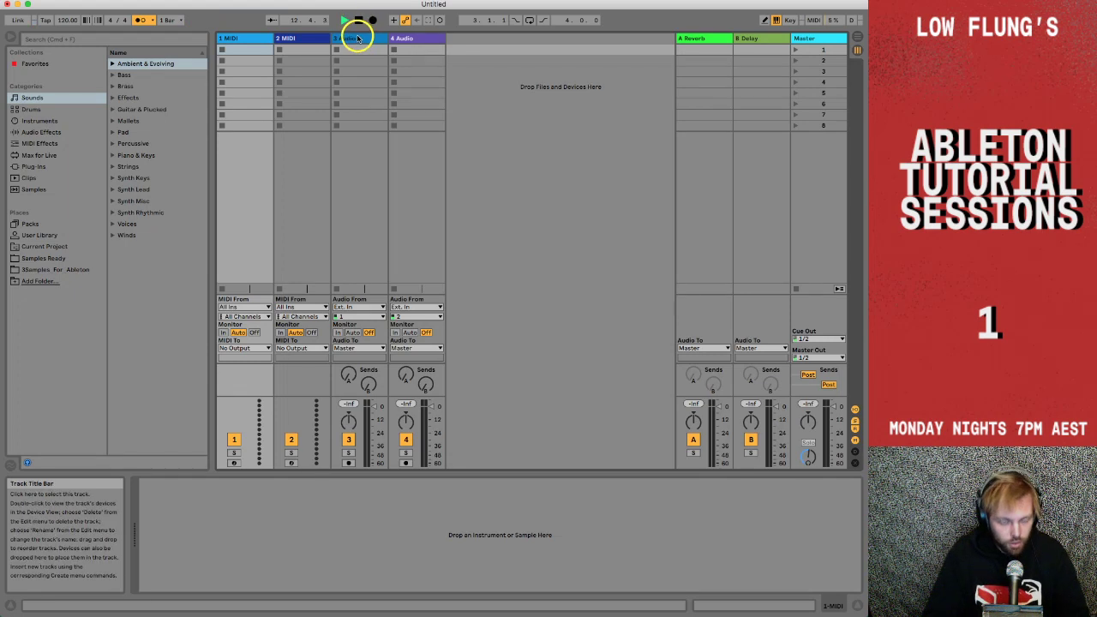
key("space")
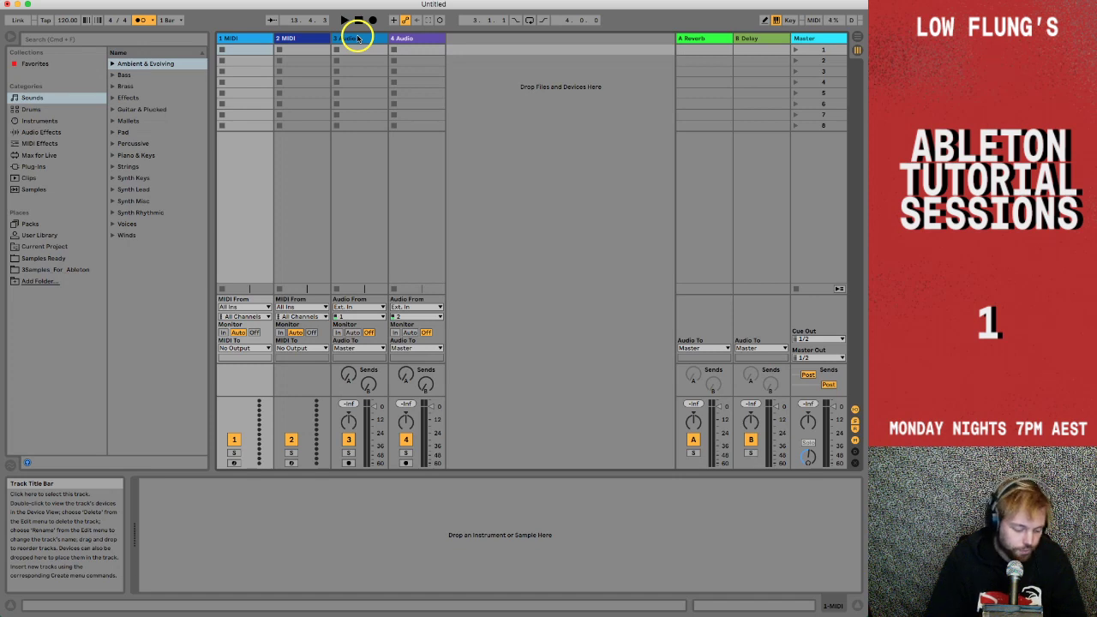
Play the set briefly with the metronome on, stop playback and switch the metronome off.
key("space")
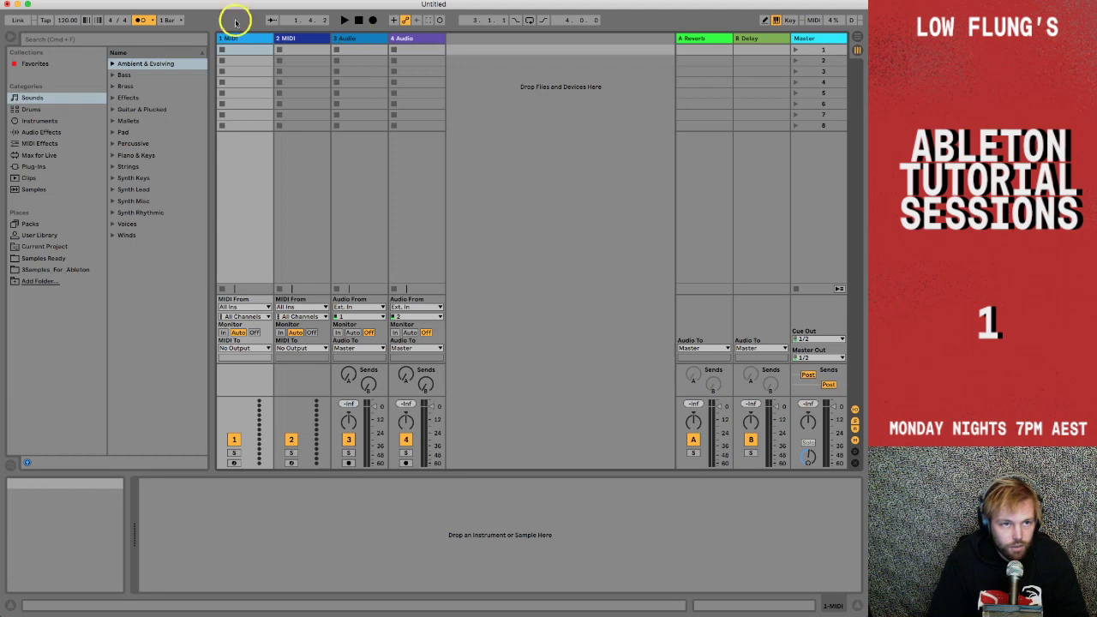
left_click(137, 20)
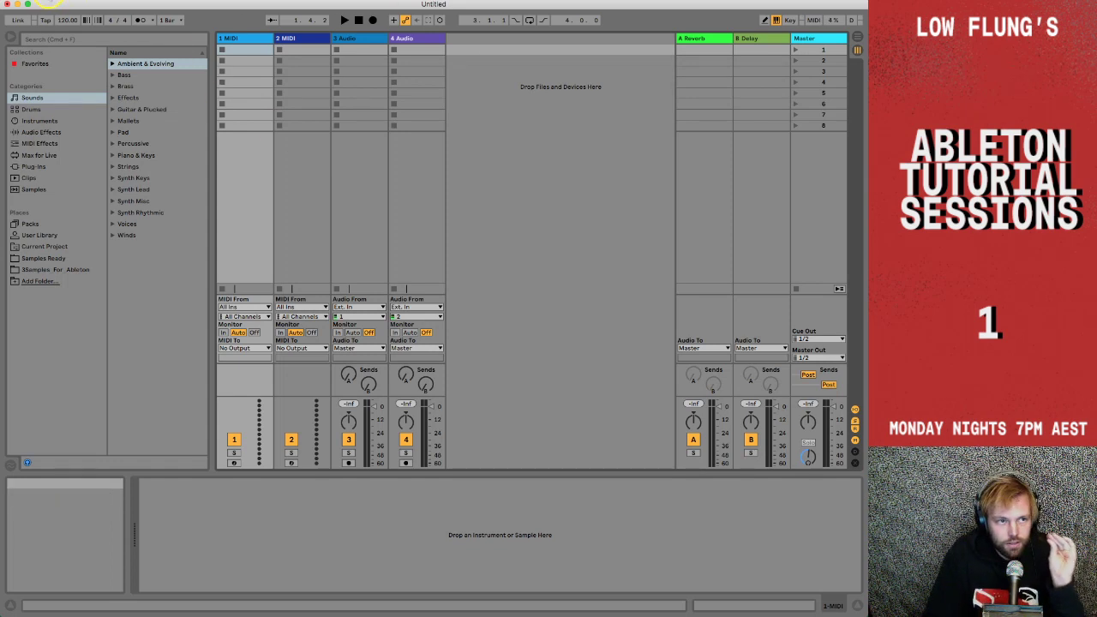
left_click(142, 19)
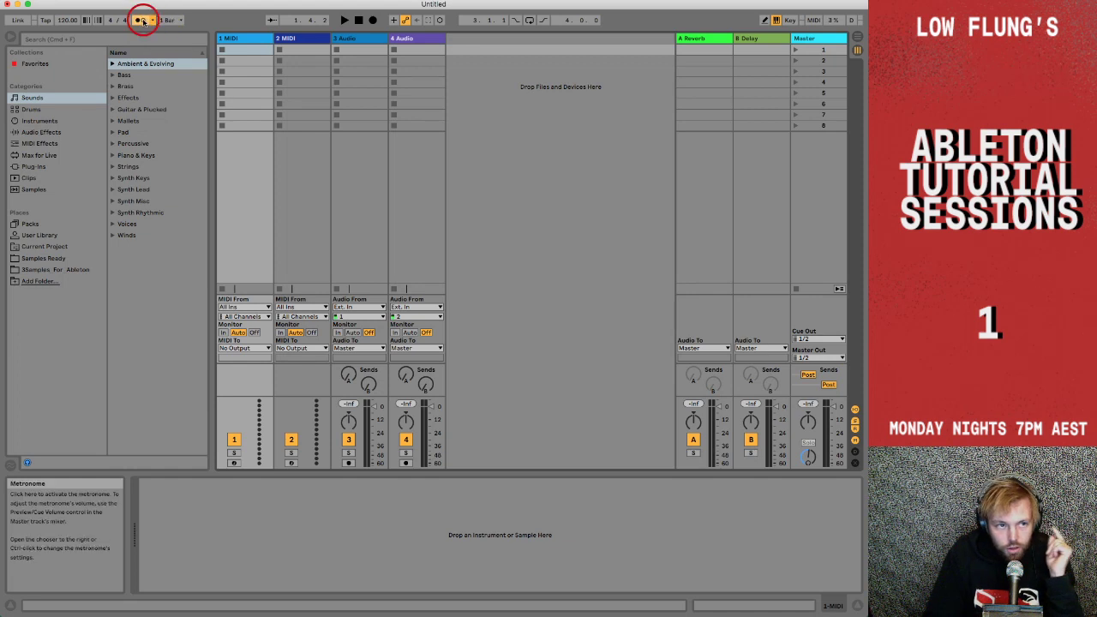
key("space")
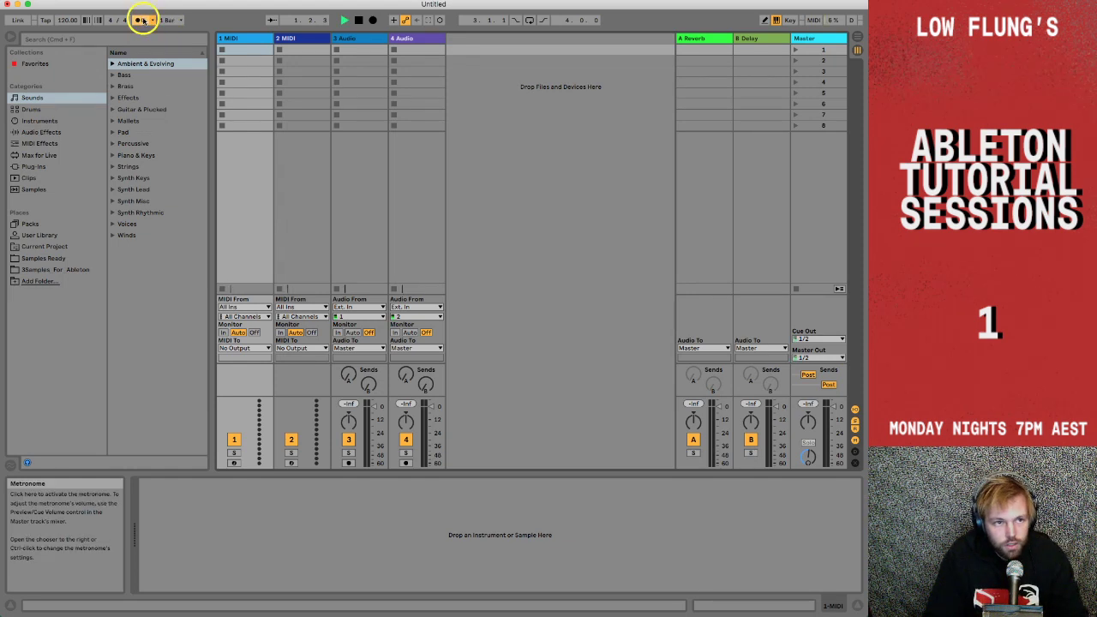
key("space")
left_click(141, 21)
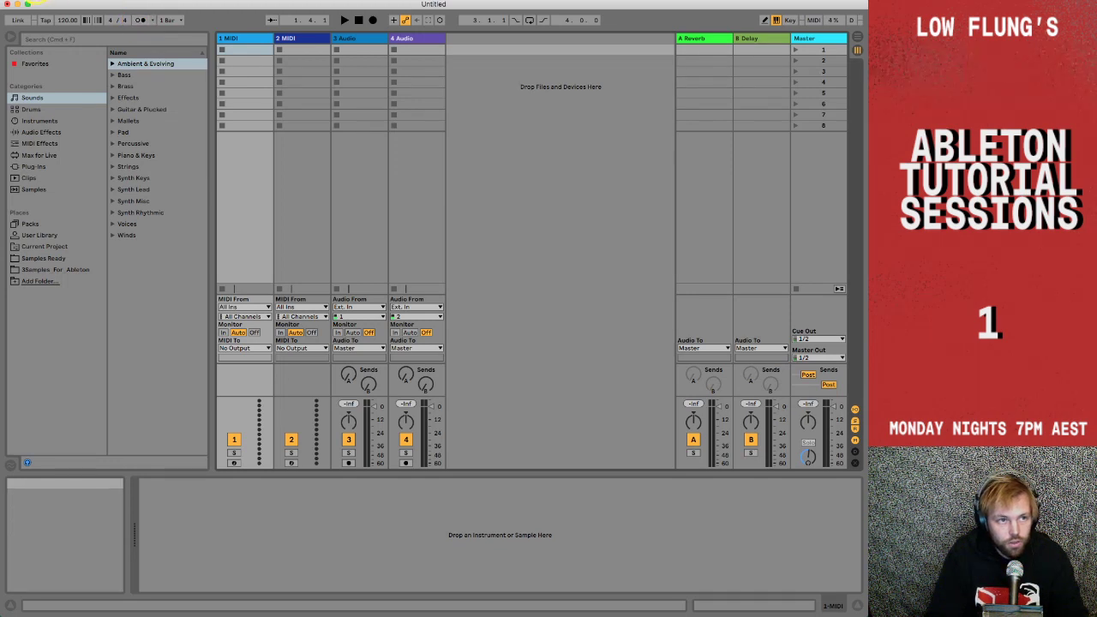
Open the audio preferences and choose Avid 002 Rack (18 In, 18 Out) as the audio output device.
left_click(32, 2)
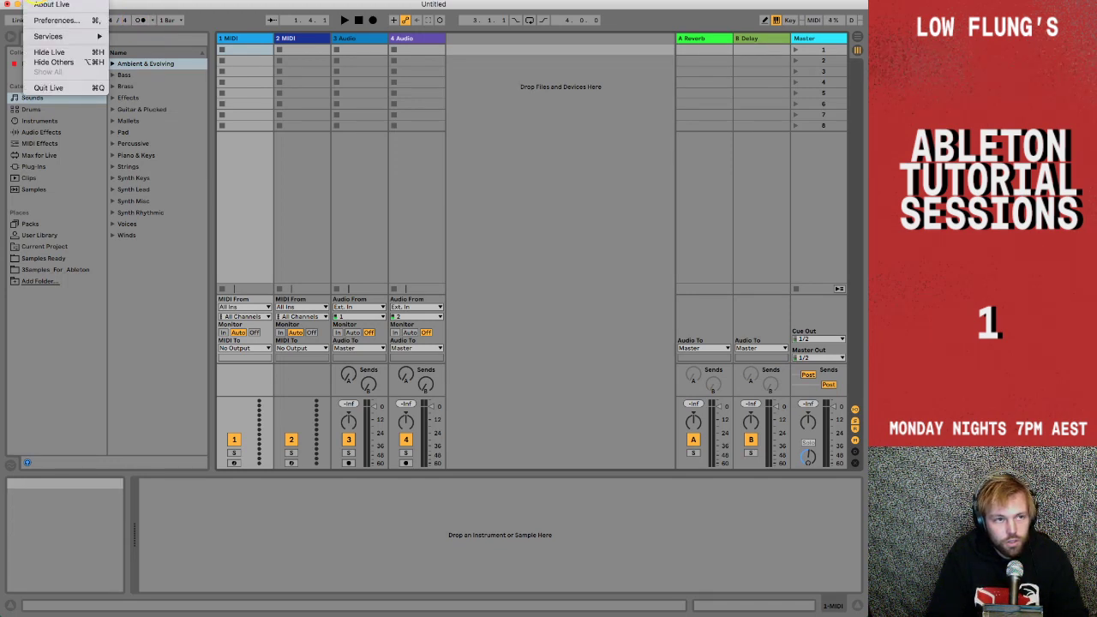
left_click(48, 20)
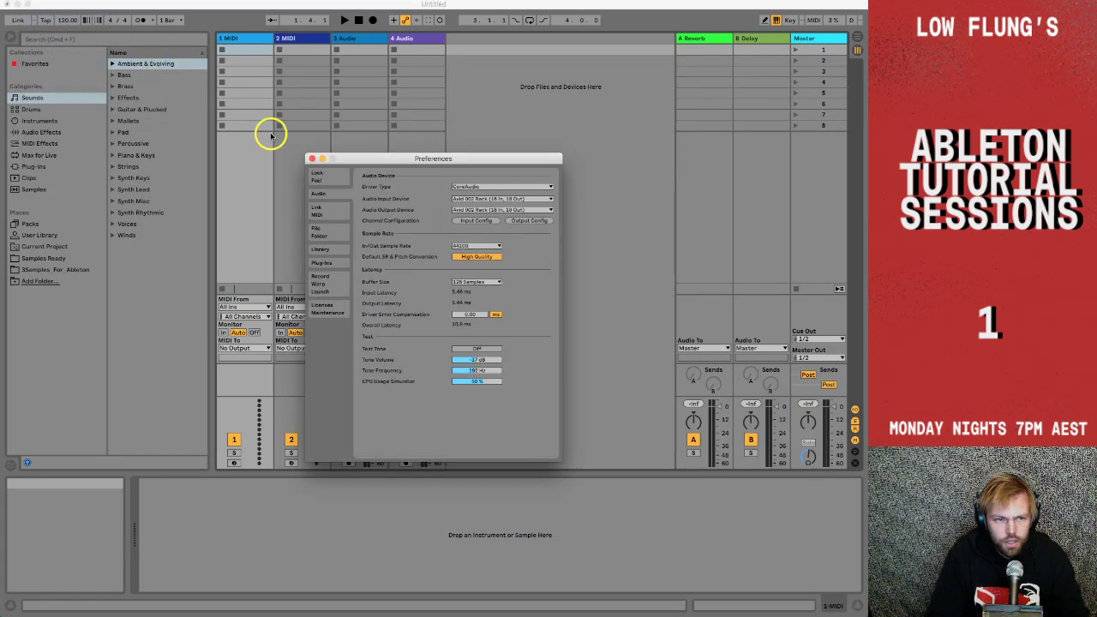
left_click(321, 195)
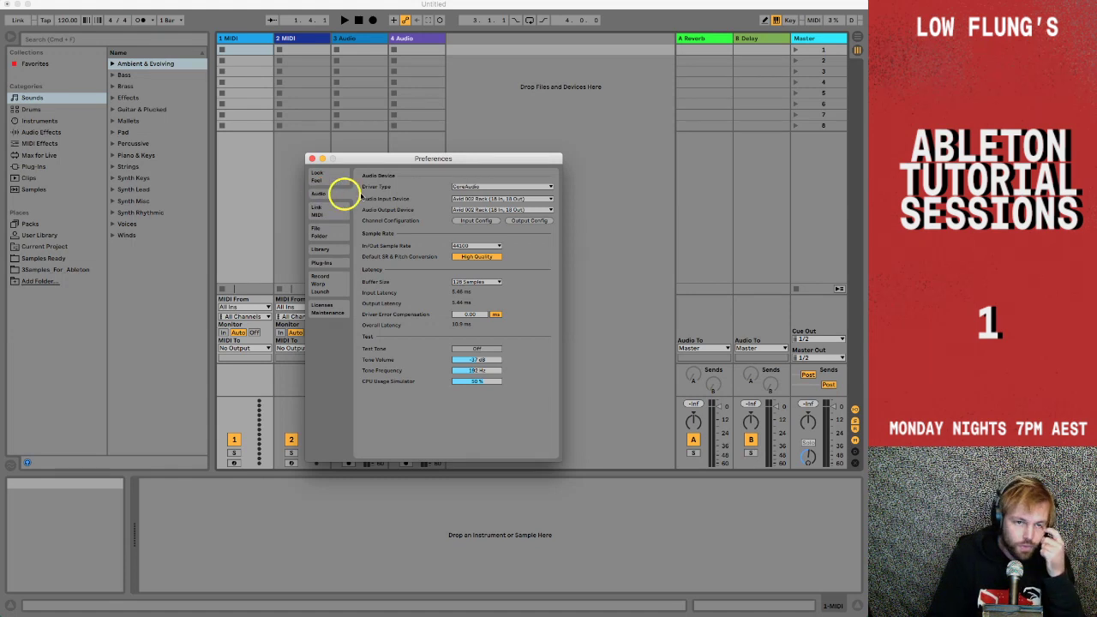
left_click(460, 211)
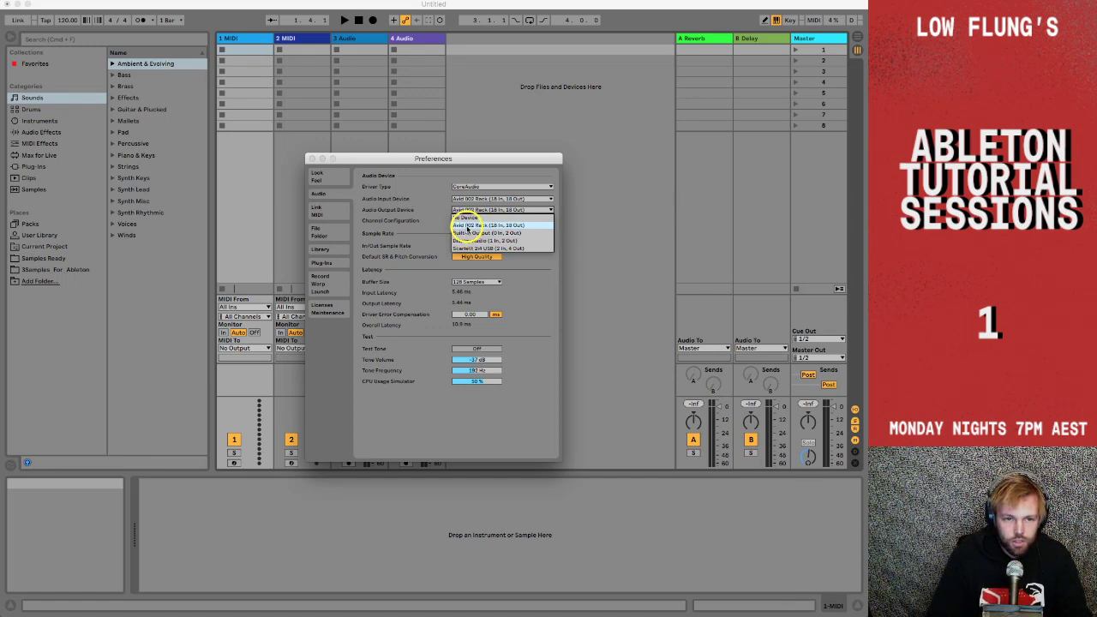
left_click(467, 227)
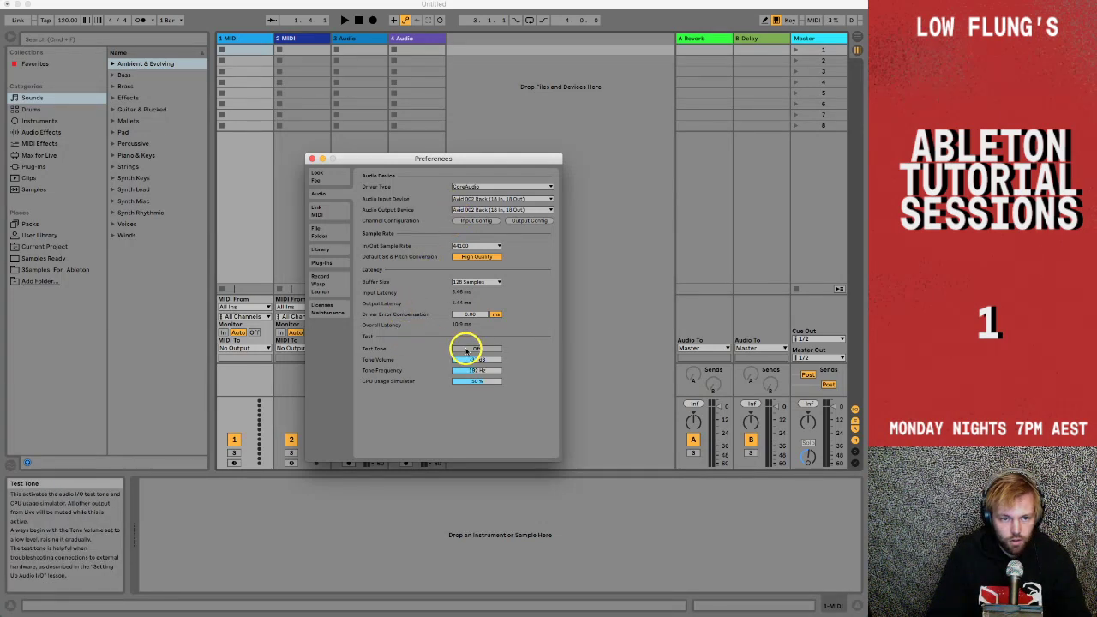
Check the audio output by switching the test tone on and off, and close the preferences.
left_click(476, 349)
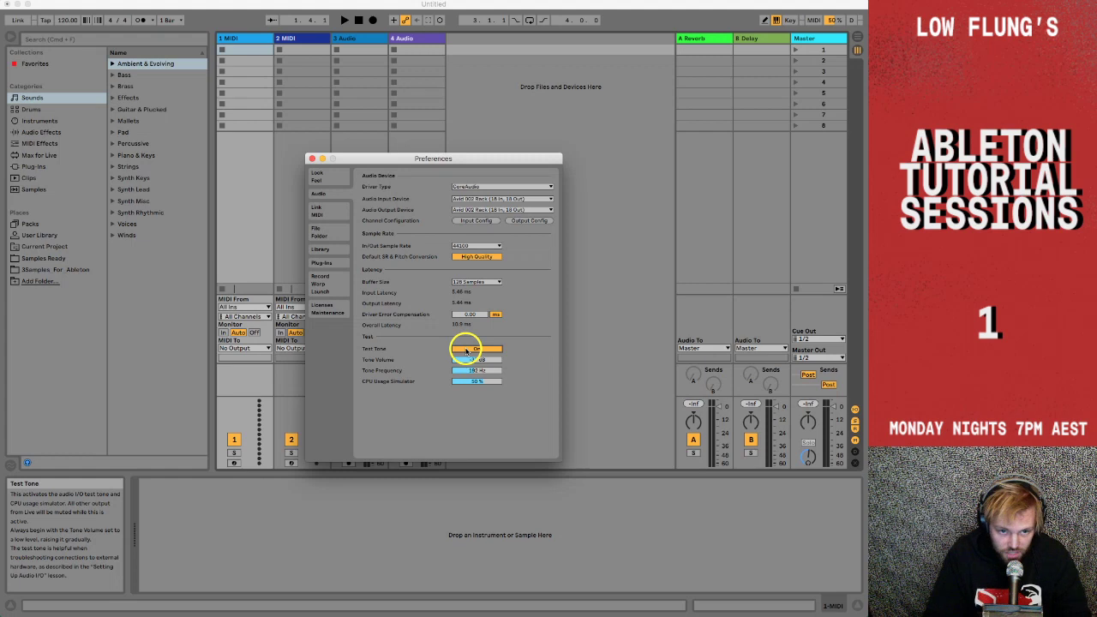
left_click(466, 352)
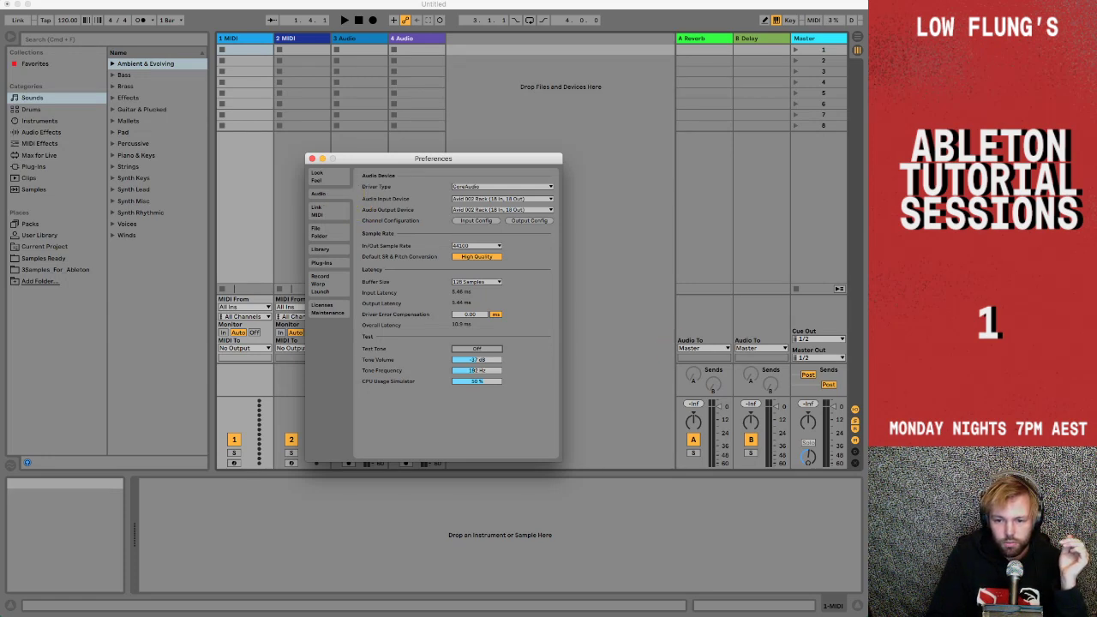
left_click(312, 159)
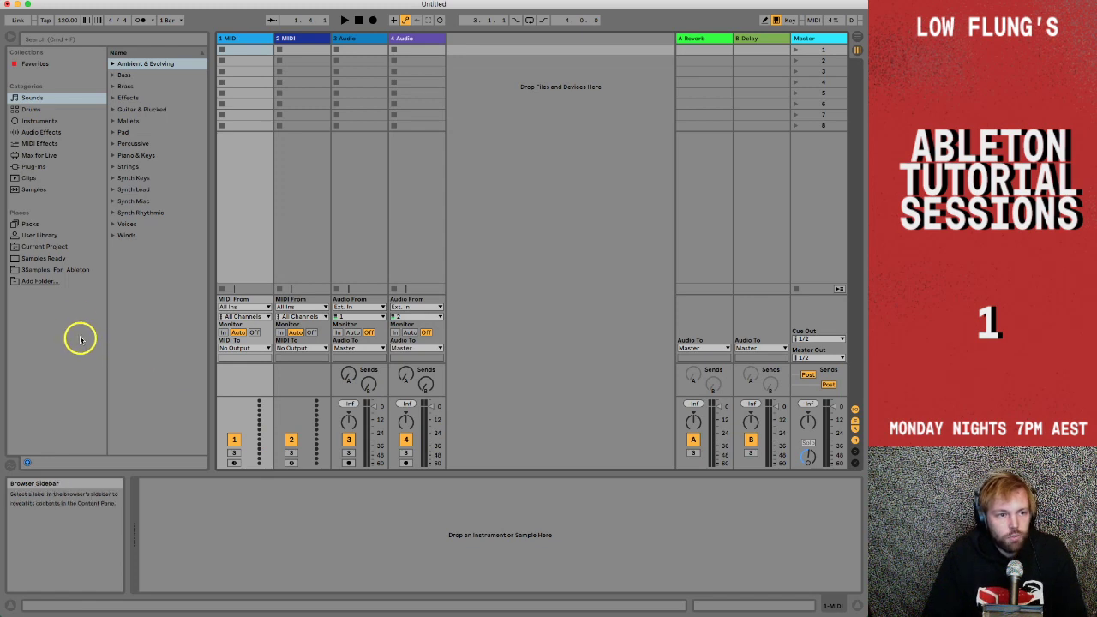
Add the 3Samples_For_Ableton folder from the Ableton Tutorial folder to the browser's Places and show its contents.
left_click(37, 288)
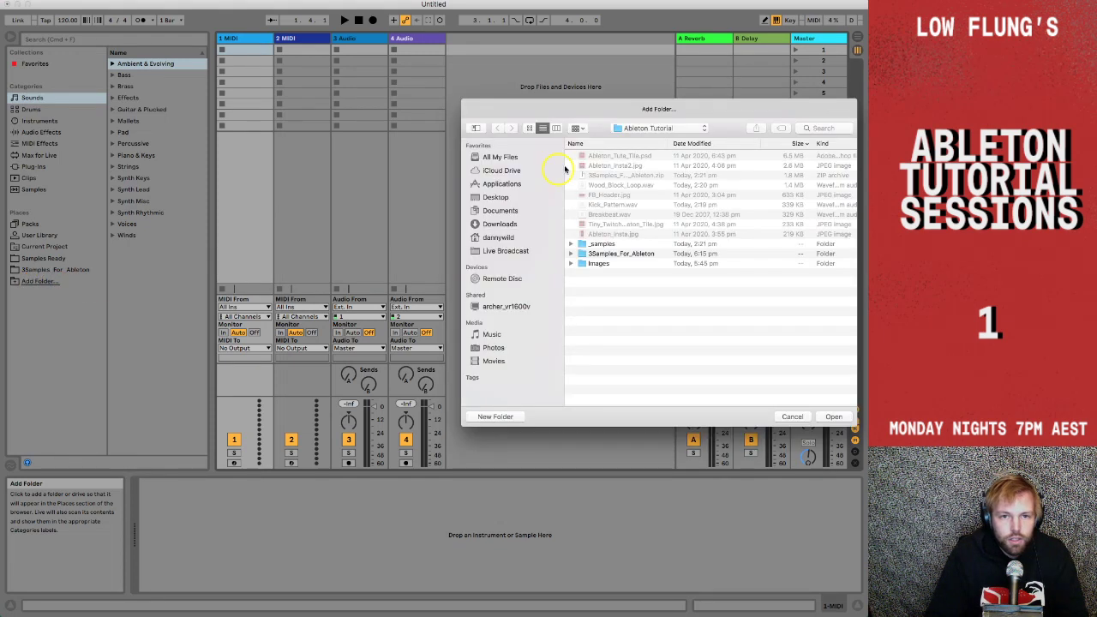
left_click(612, 256)
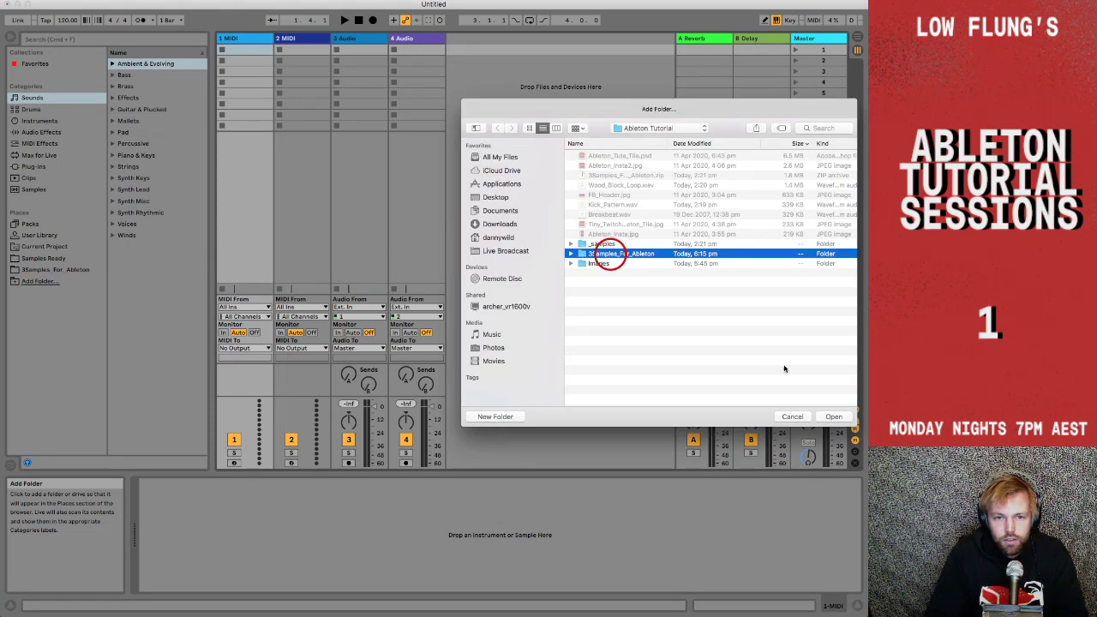
left_click(835, 418)
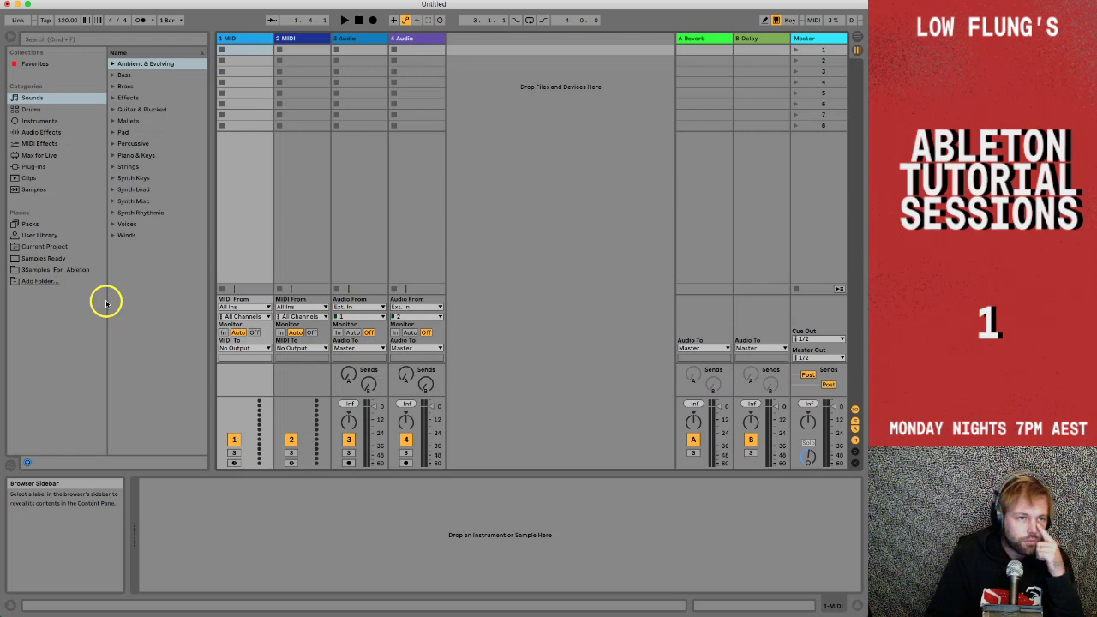
left_click(38, 271)
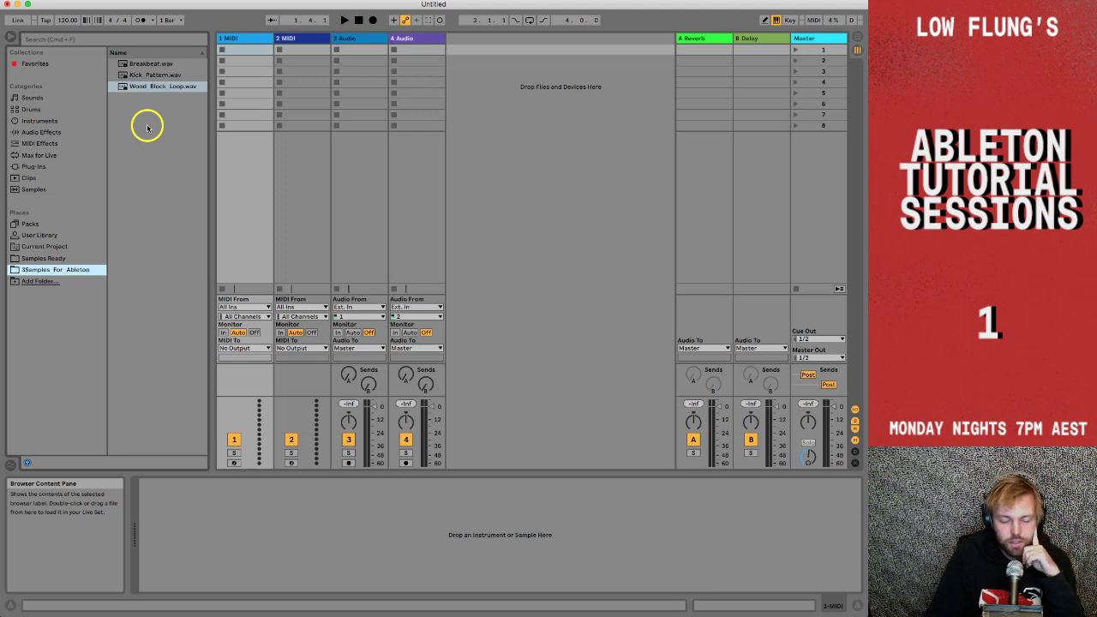
Preview the Breakbeat.wav, Kick_Pattern.wav and Wood_Block_Loop.wav samples in the 3Samples_For_Ableton folder.
left_click(143, 65)
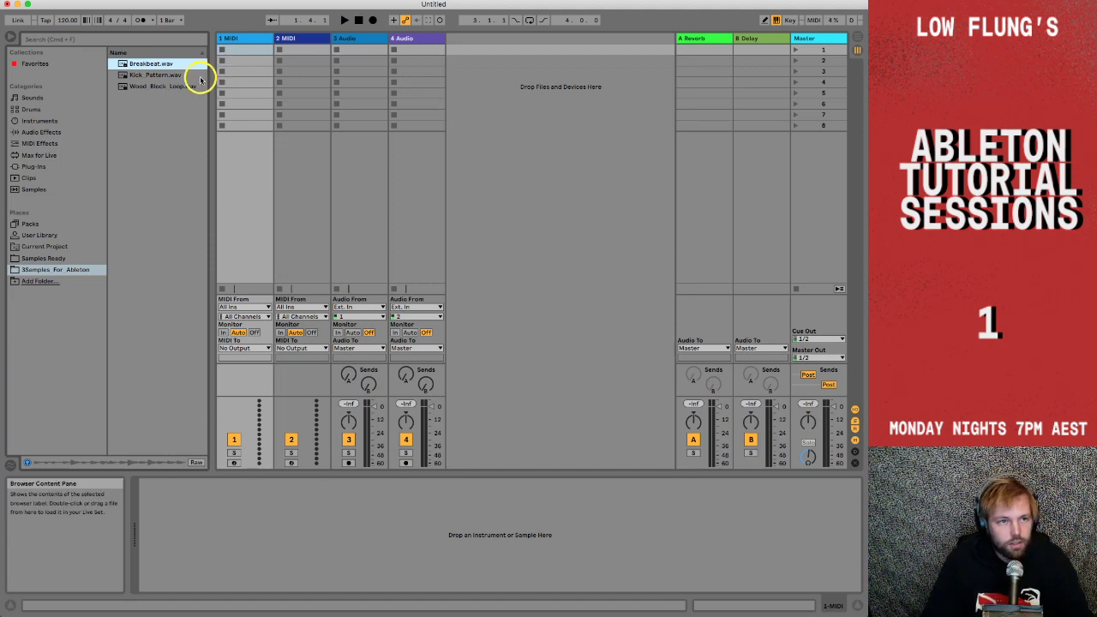
left_click(147, 76)
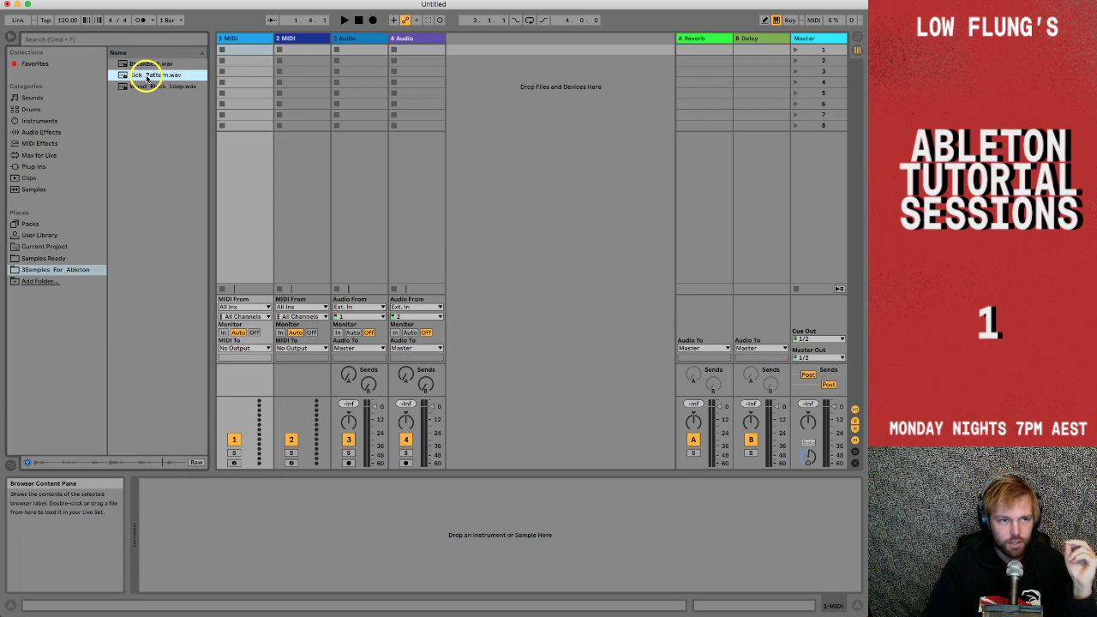
key("Down")
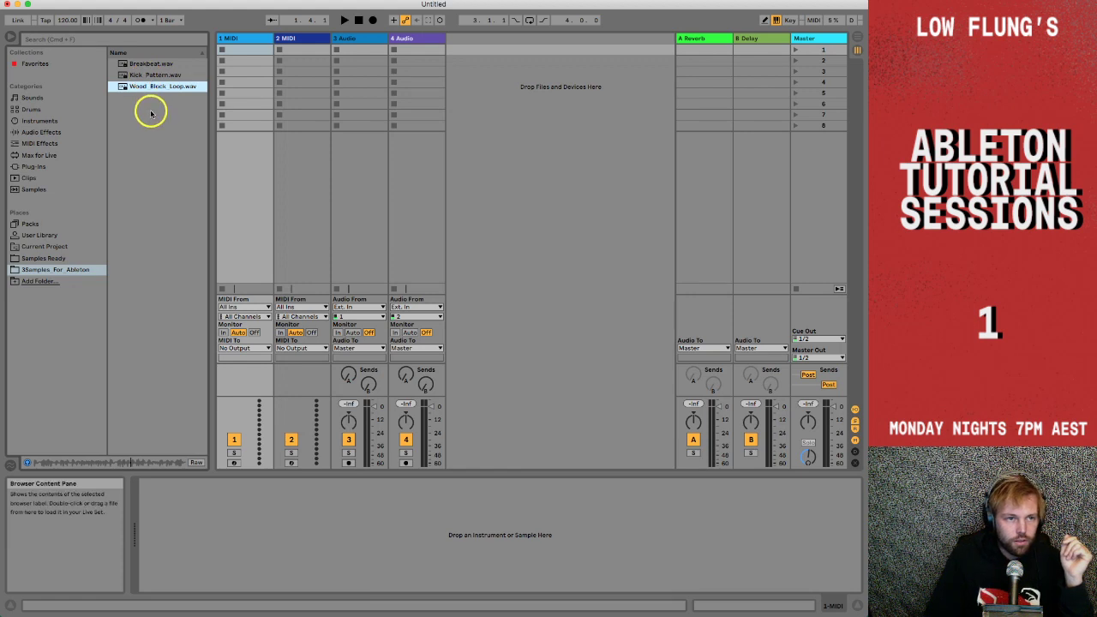
left_click(151, 112)
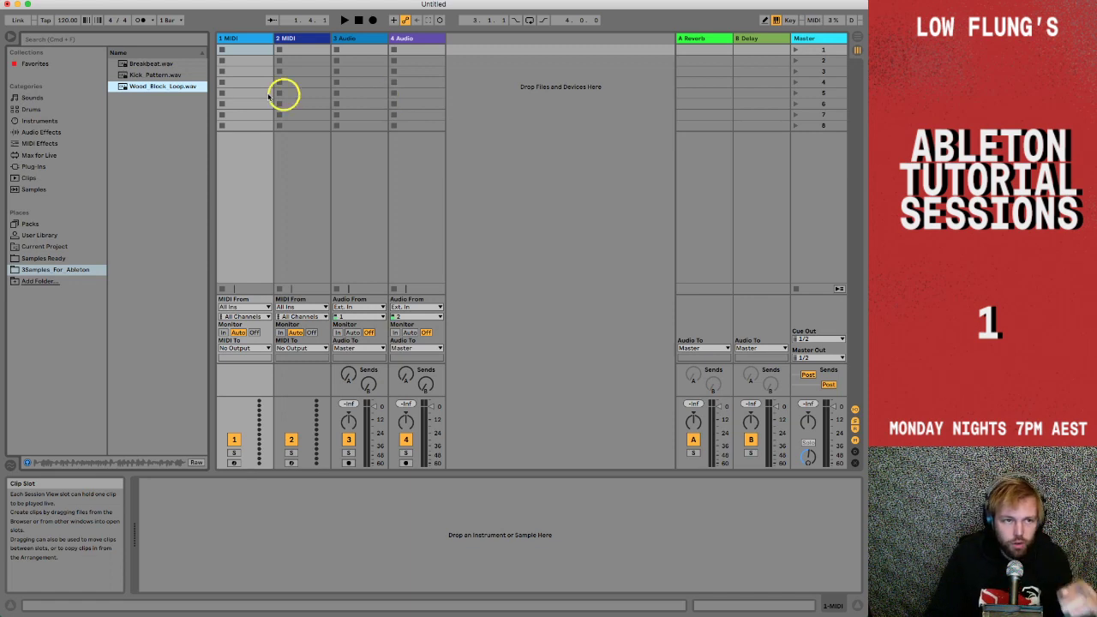
Load Breakbeat.wav from the browser into the first clip slot of the 3 Audio track.
left_click(148, 64)
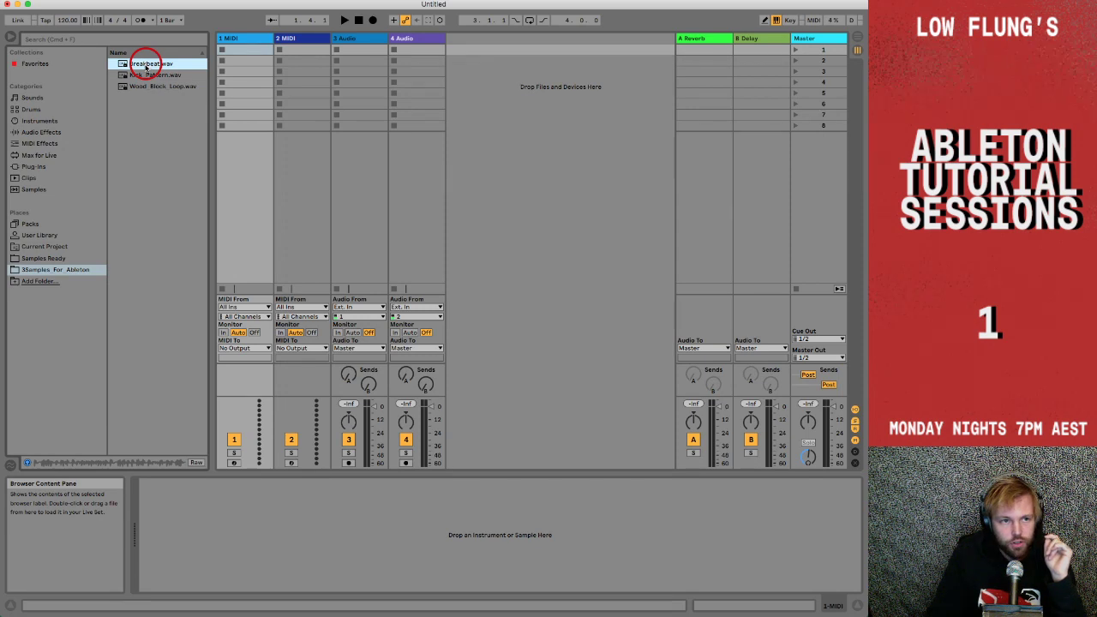
left_click_drag(146, 66, 343, 49)
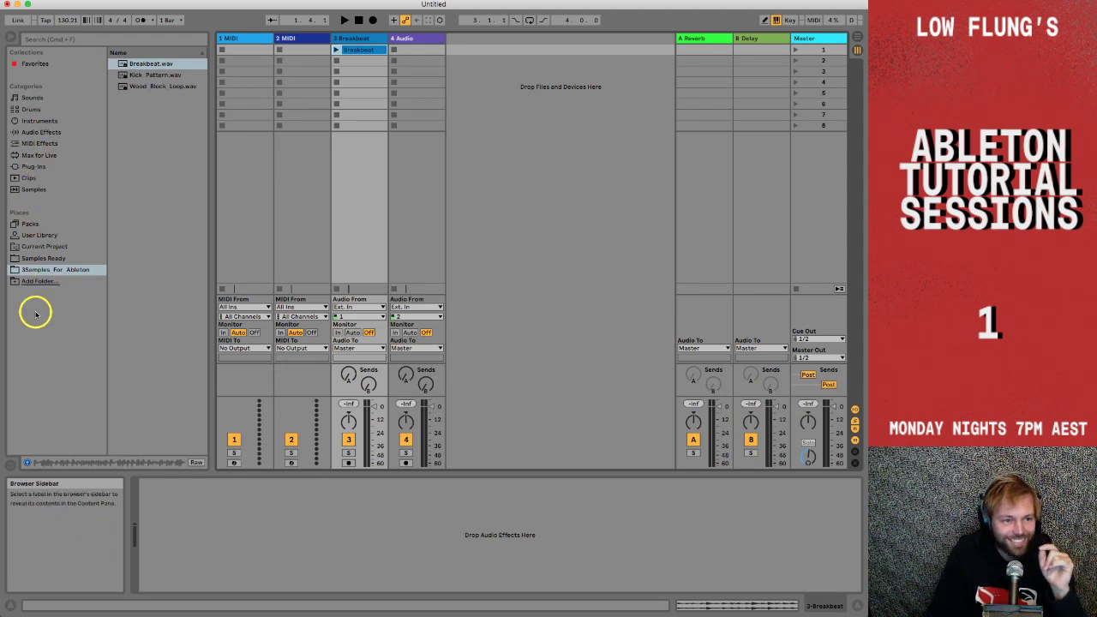
Add the 3Samples_For_Ableton folder to Places once more and show its contents after looking into Samples Ready.
left_click(35, 283)
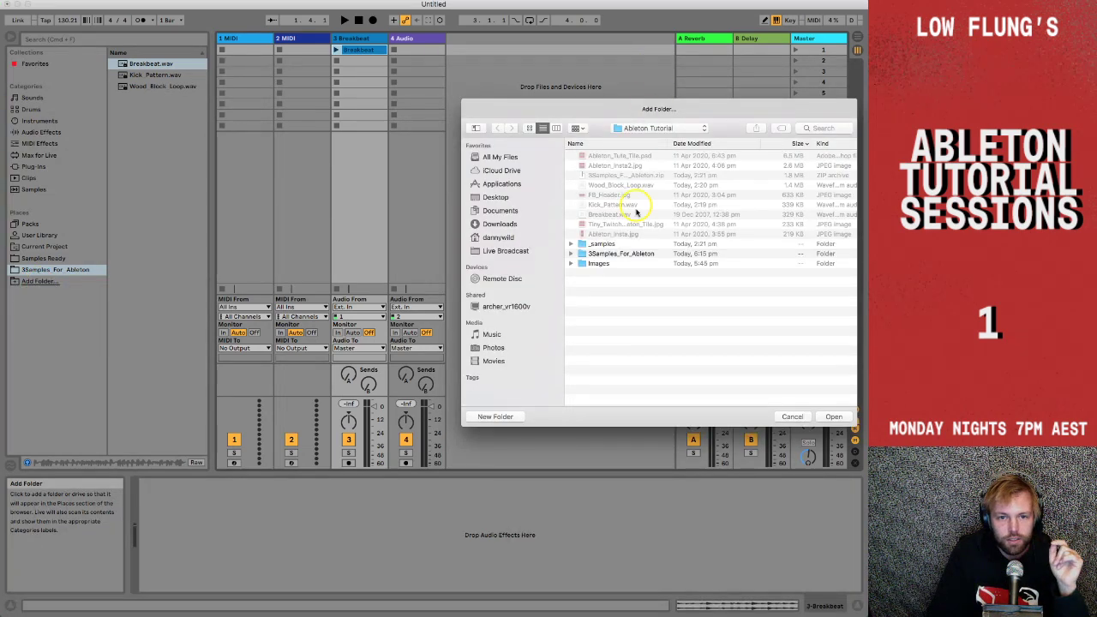
left_click(624, 253)
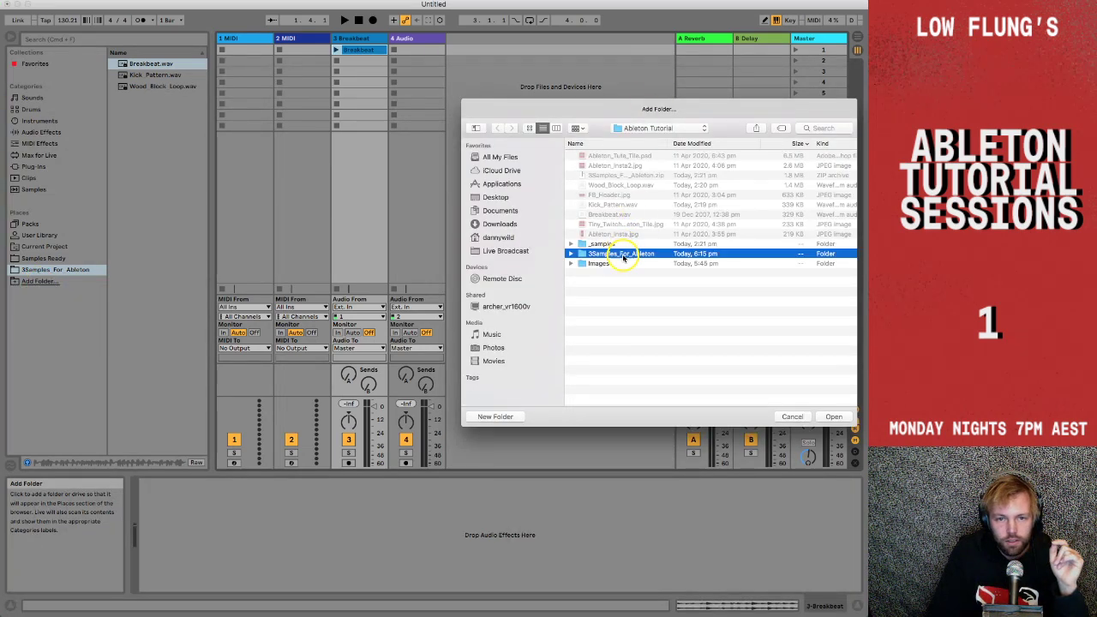
left_click(835, 418)
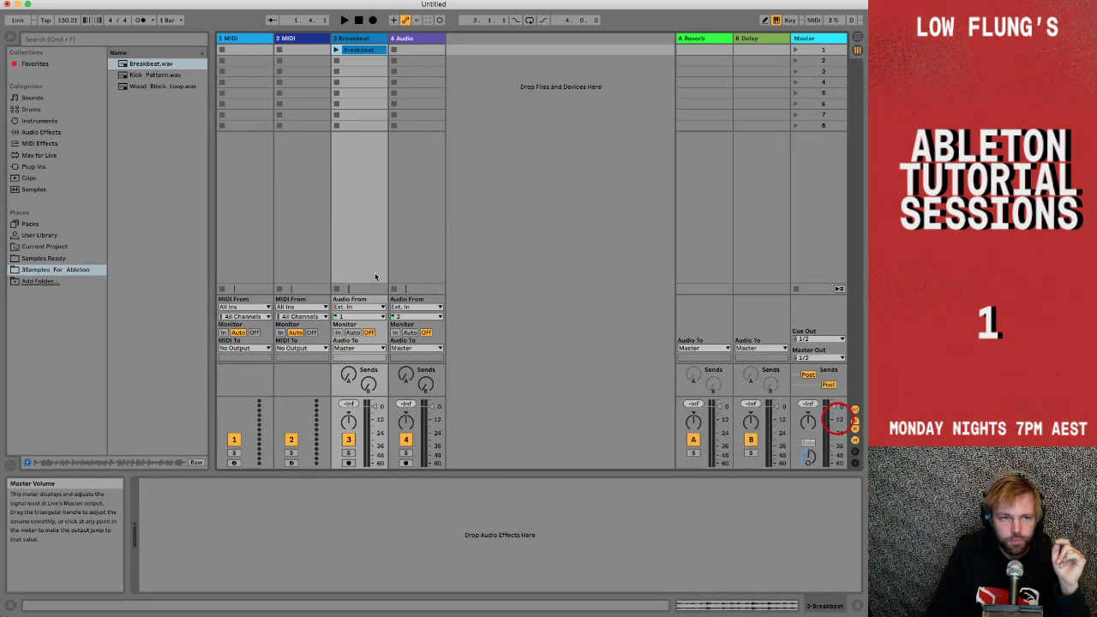
left_click(40, 258)
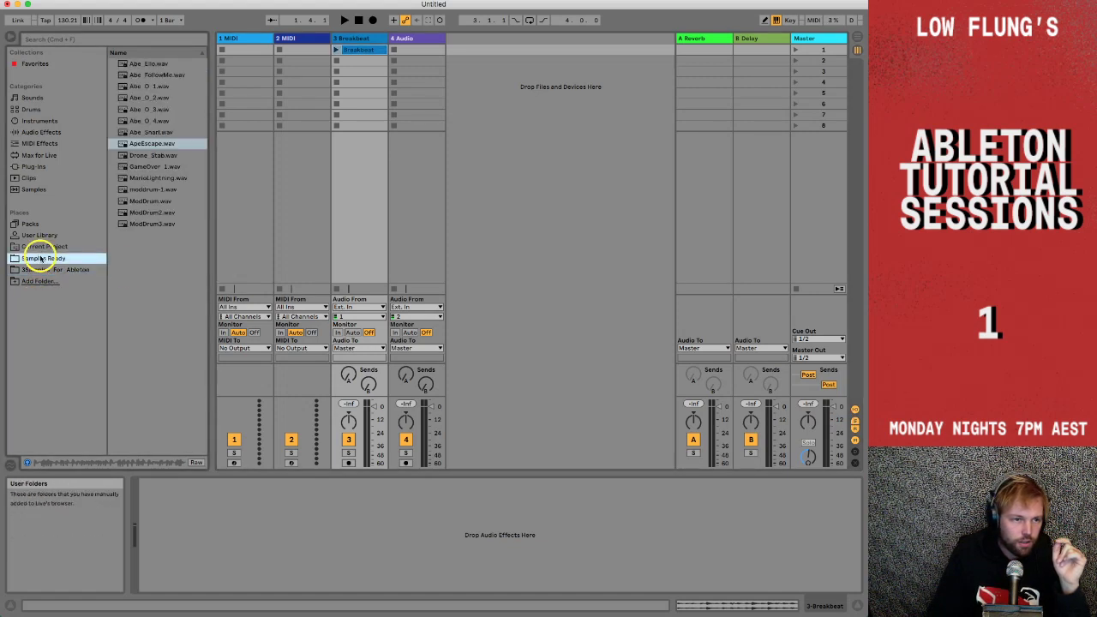
left_click(38, 269)
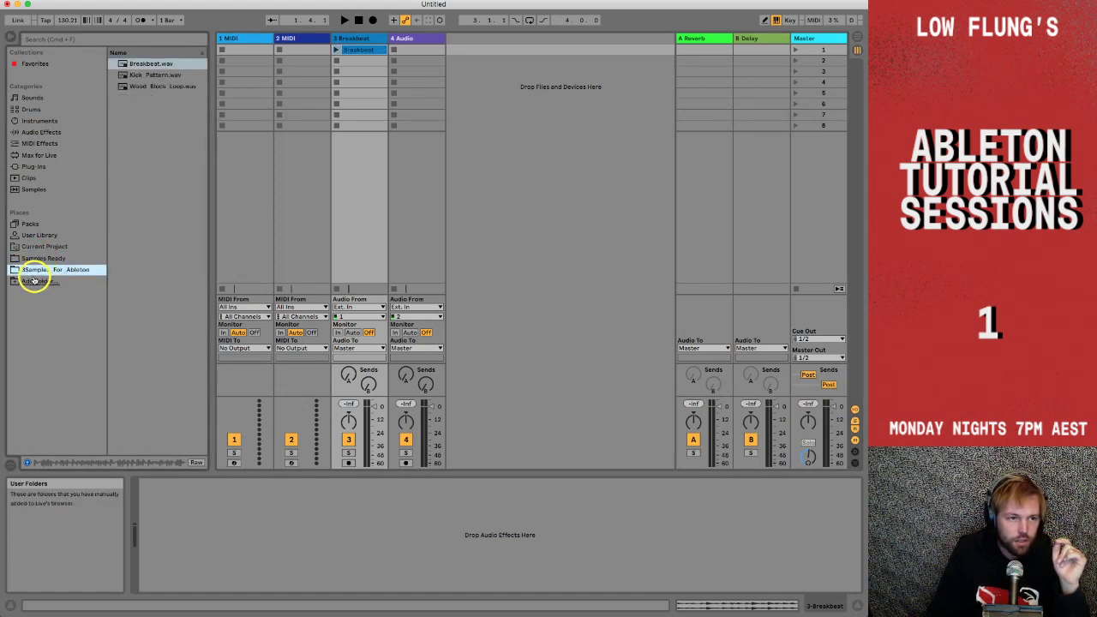
Place Breakbeat.wav again in the first clip slot of track 3 and select that slot.
left_click(143, 64)
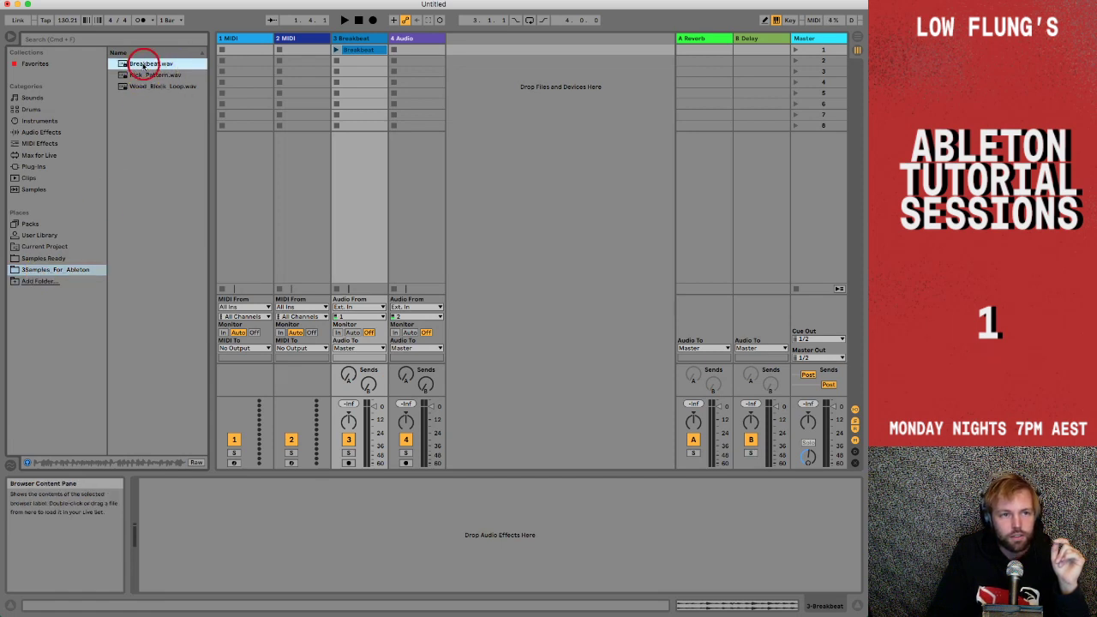
left_click_drag(143, 65, 352, 50)
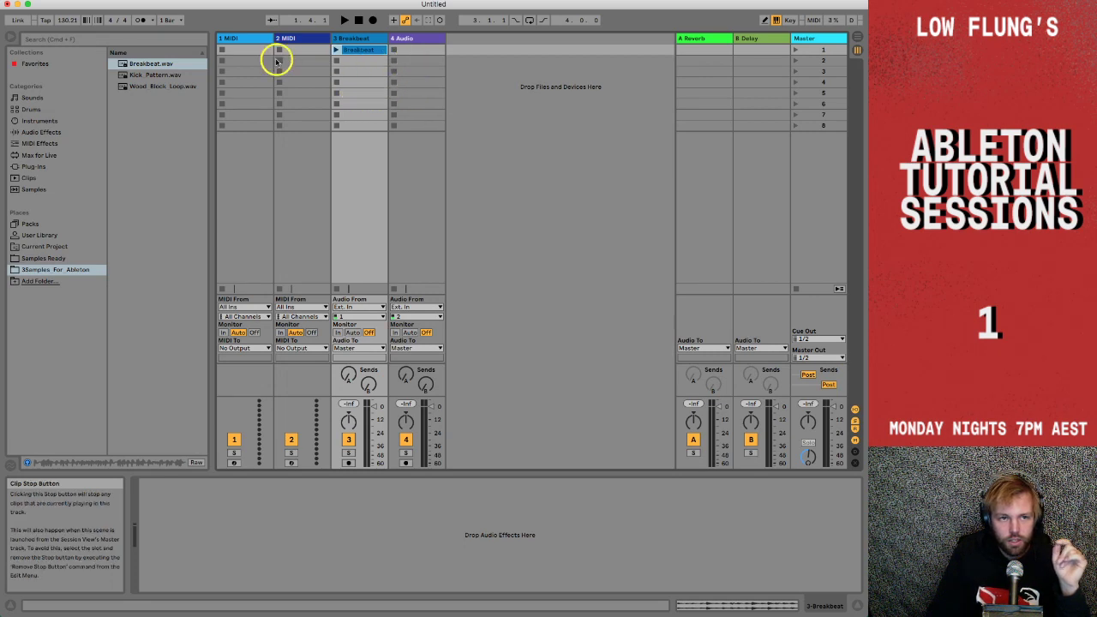
left_click(358, 51)
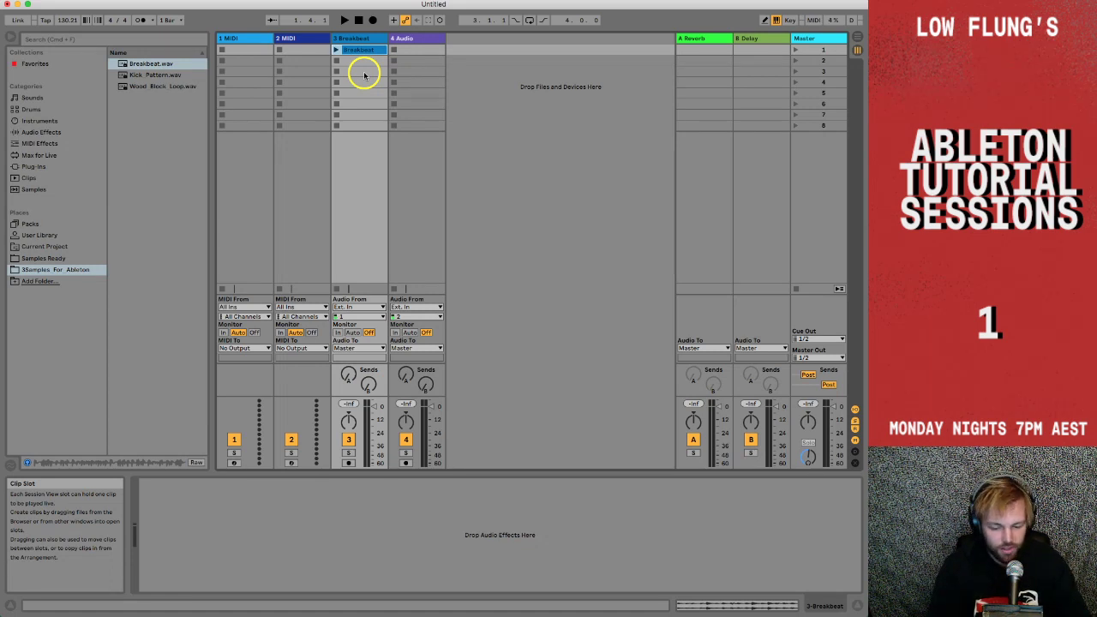
Compare the Arrangement View and Session View by switching between them several times, ending in Session View.
key("Tab")
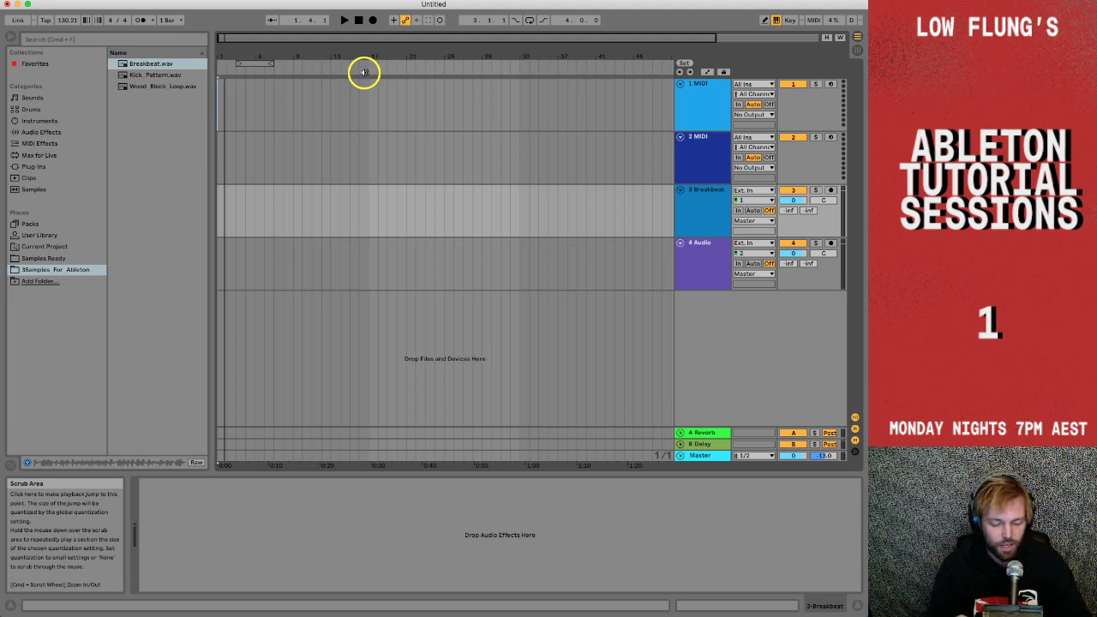
key("Tab")
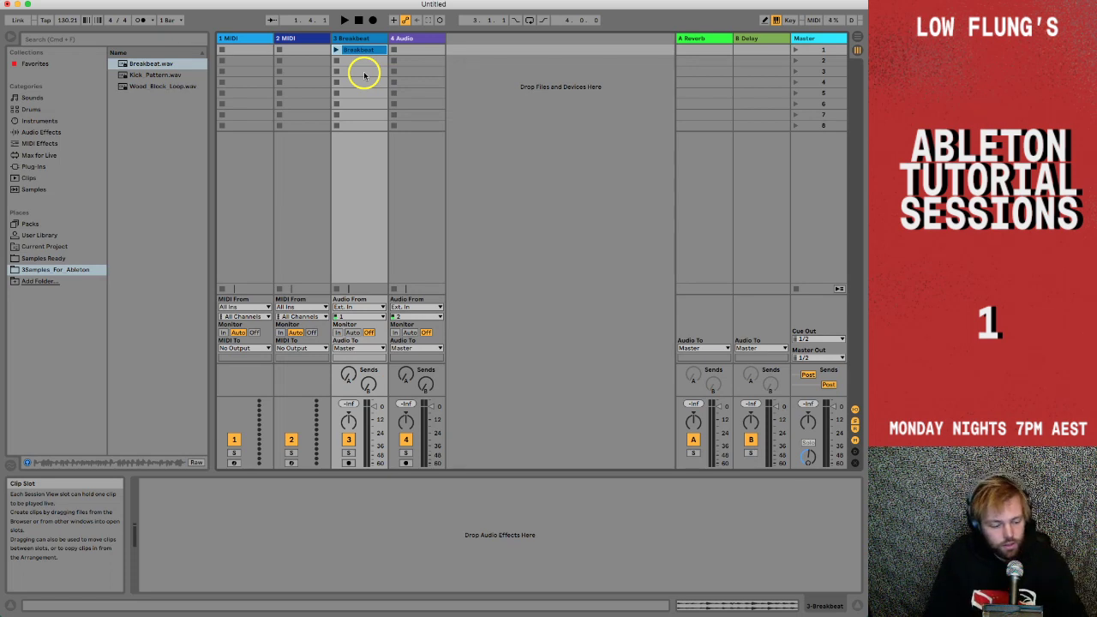
key("Tab")
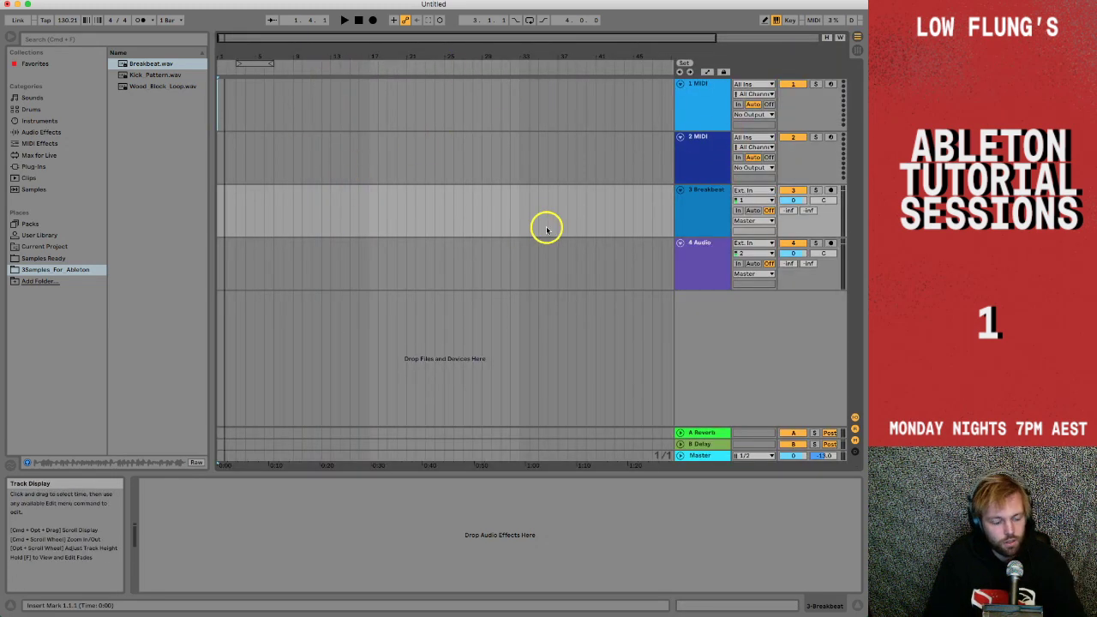
key("Tab")
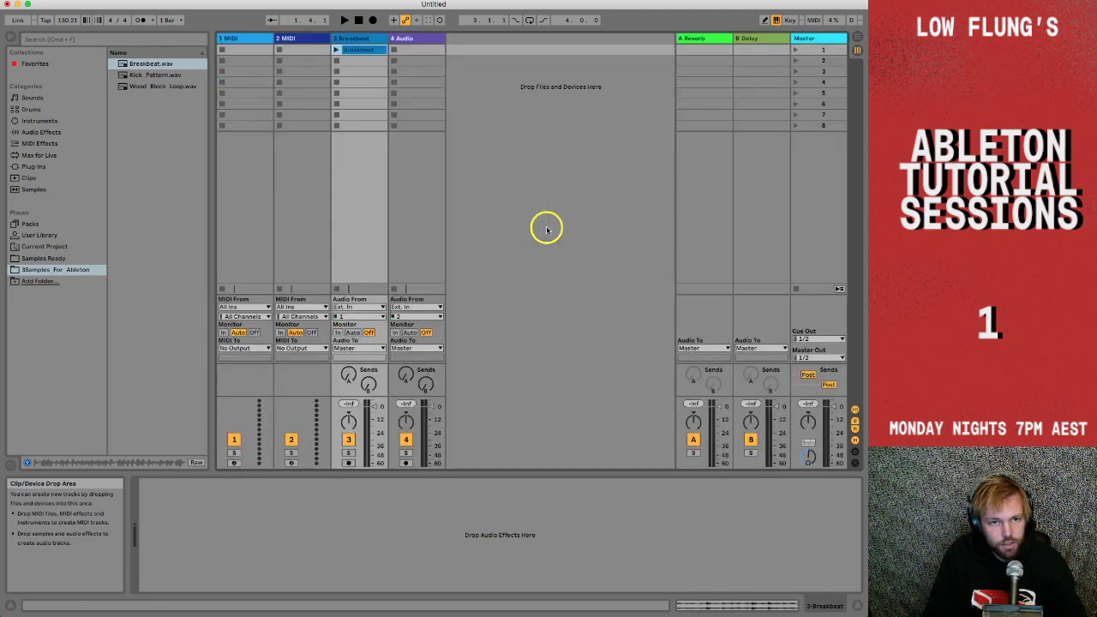
key("Tab")
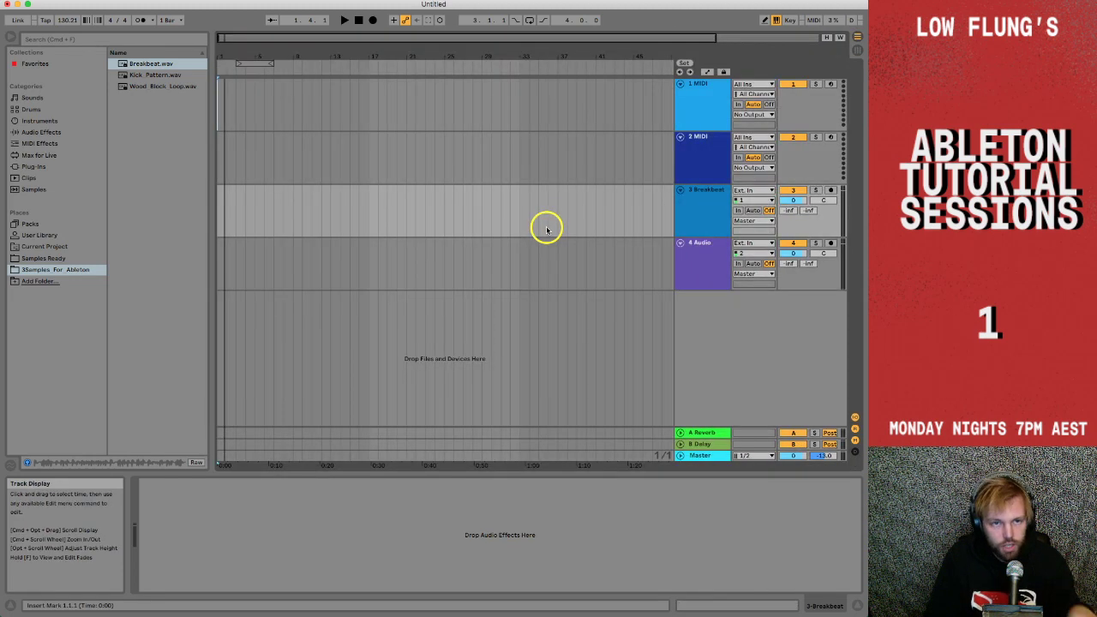
key("Tab")
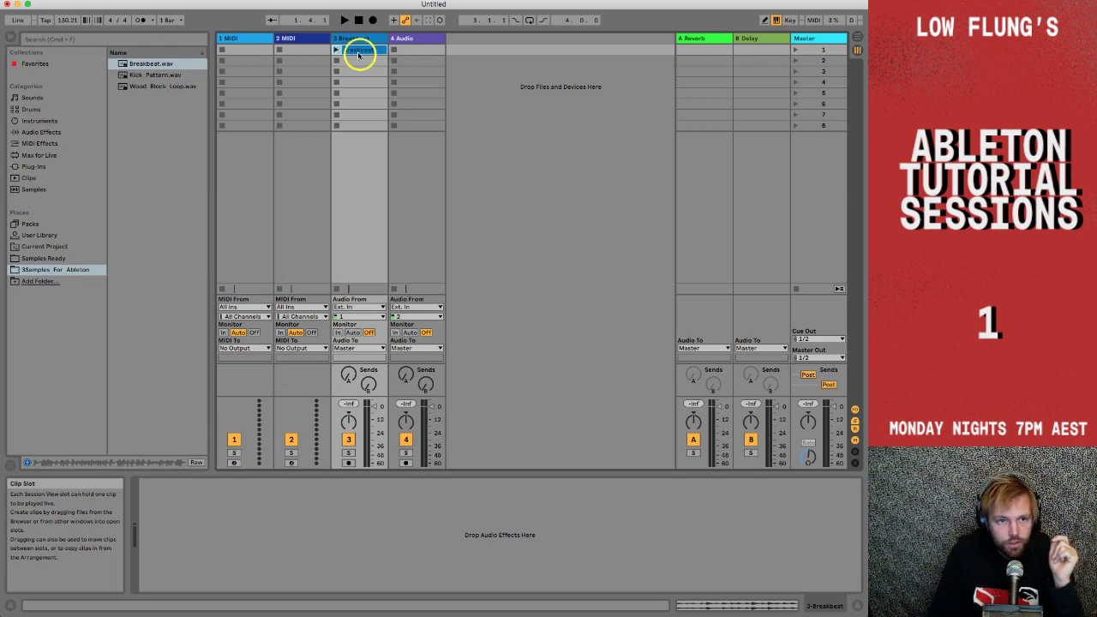
Open the Breakbeat clip's sample settings and toggle Loop and Warp off and back on.
left_click(356, 53)
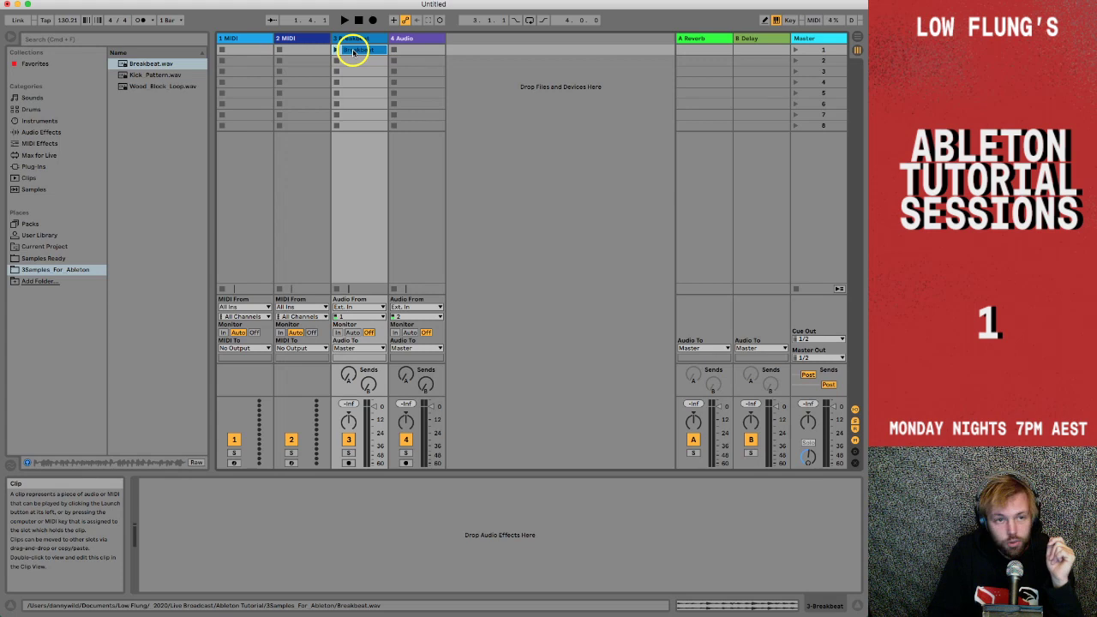
double_click(353, 53)
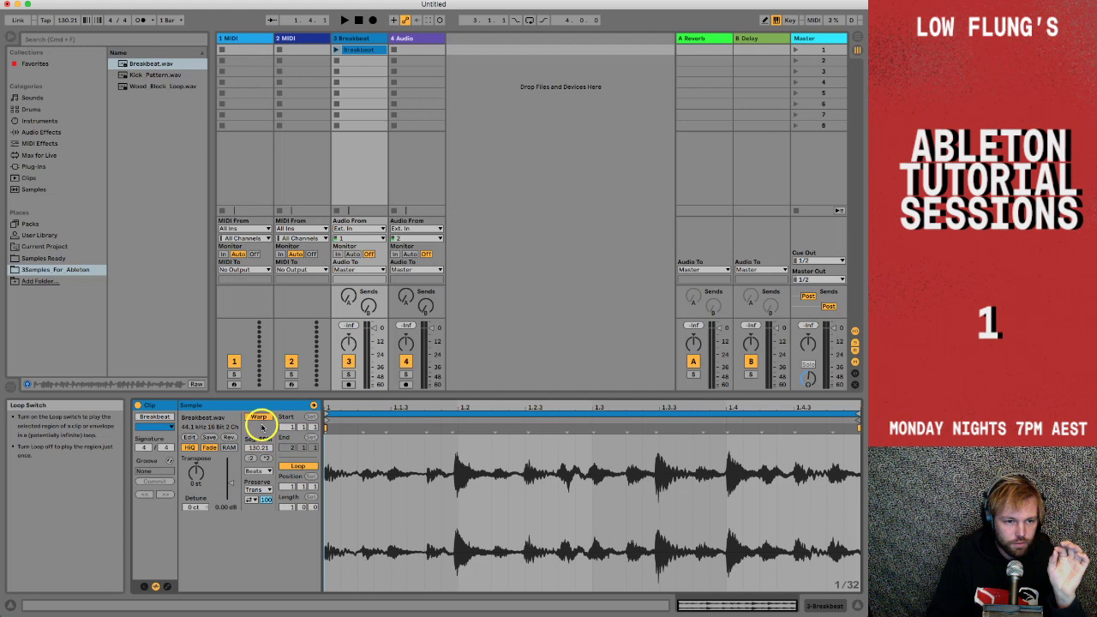
left_click(297, 464)
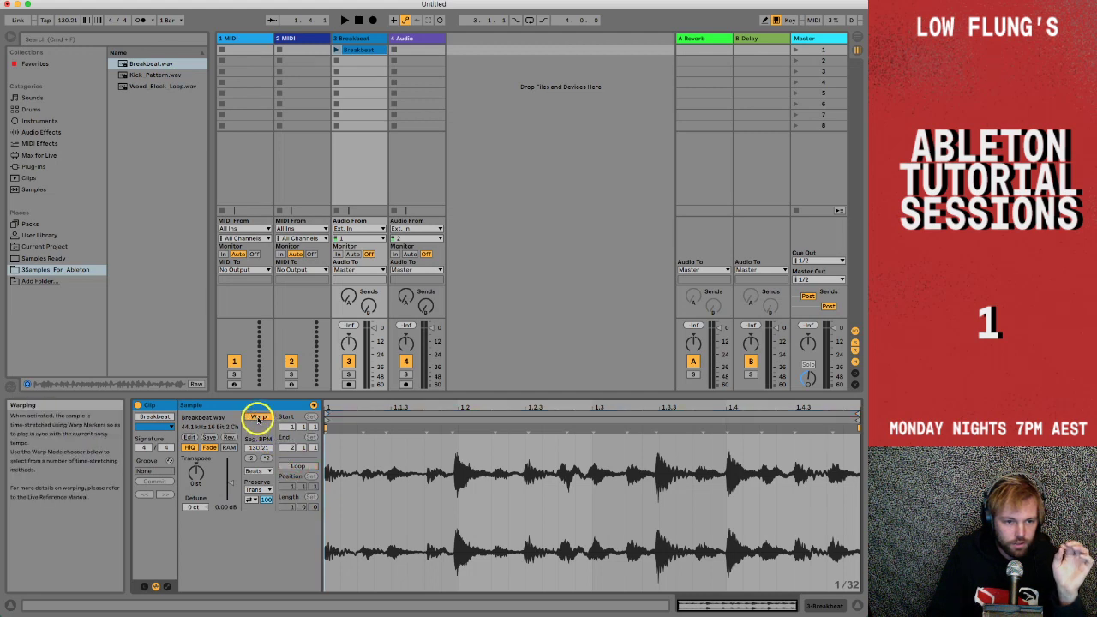
left_click(258, 417)
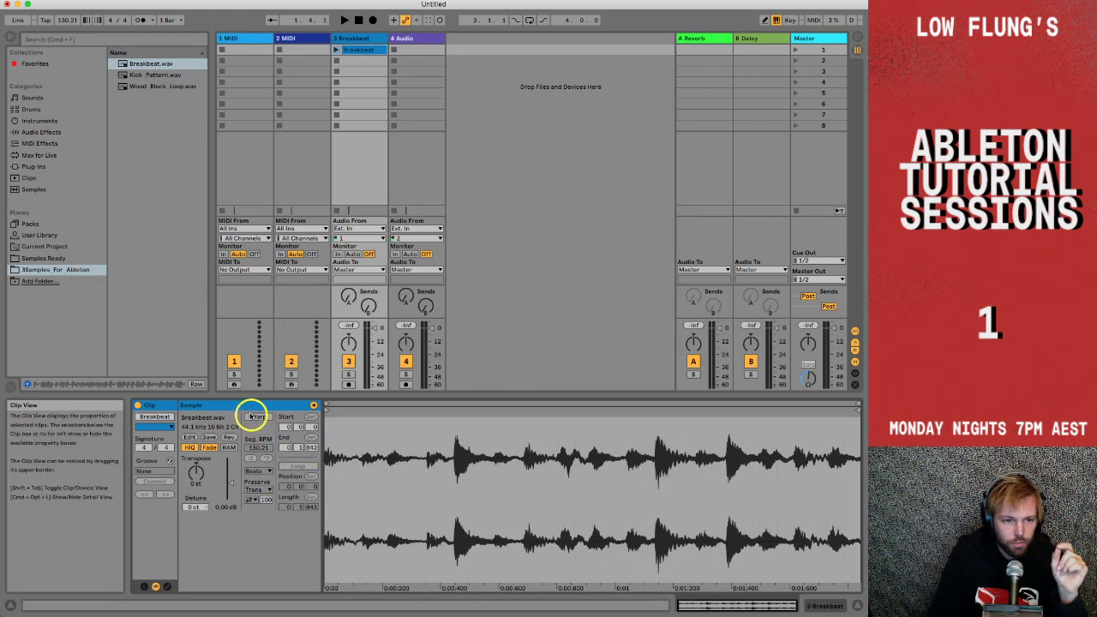
left_click(257, 417)
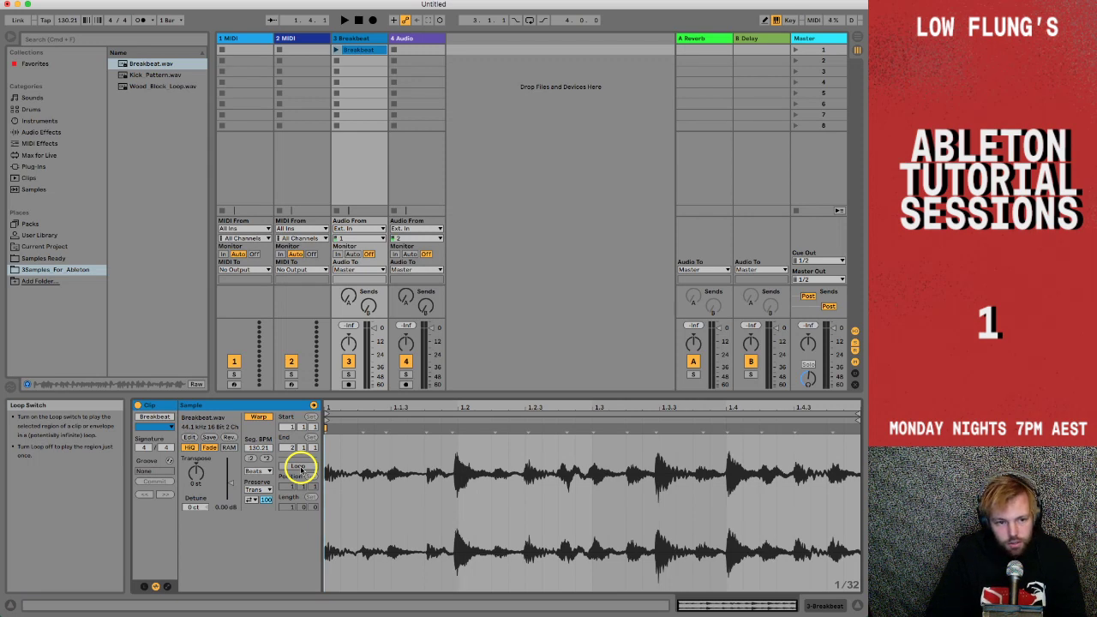
left_click(298, 466)
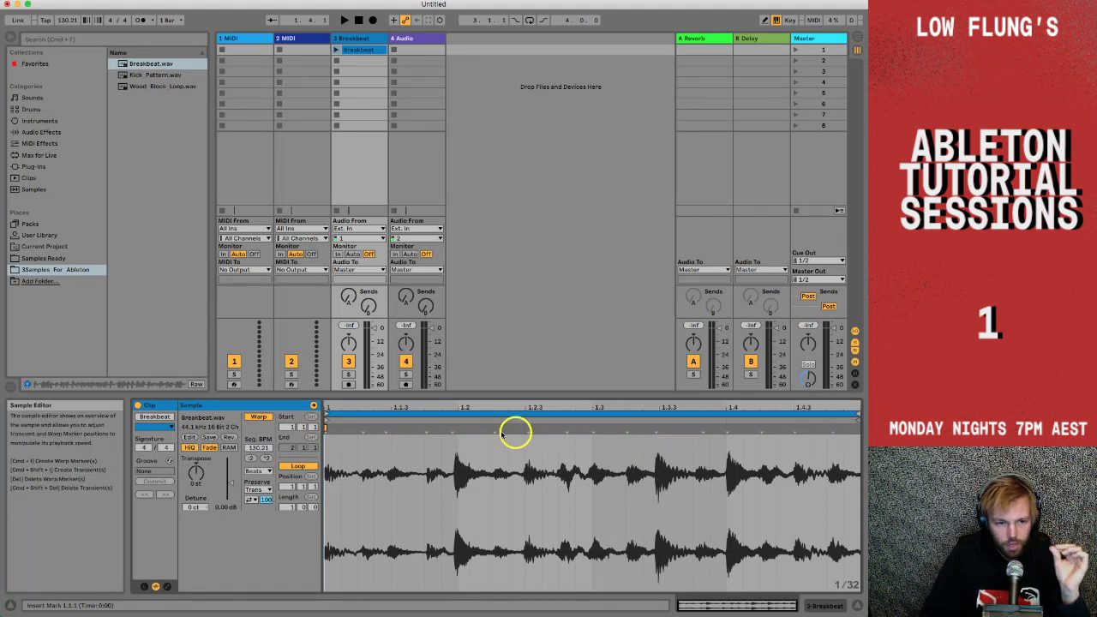
Try adjusting the warp marker at the transient just after 1.3.2 in the Breakbeat sample, and undo the change.
left_click(854, 429)
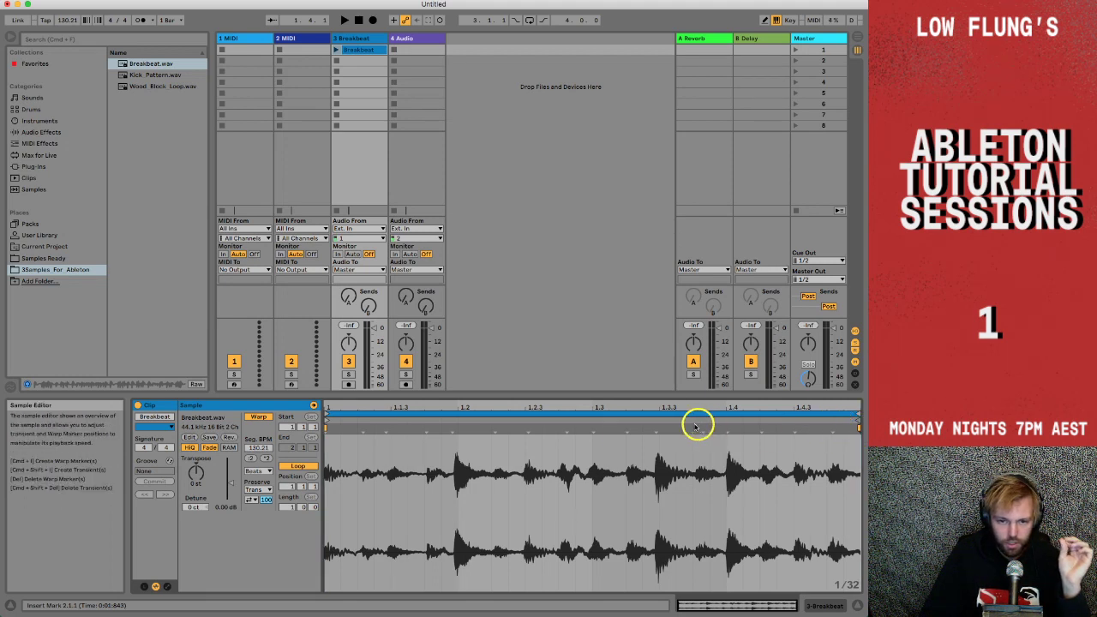
left_click(656, 429)
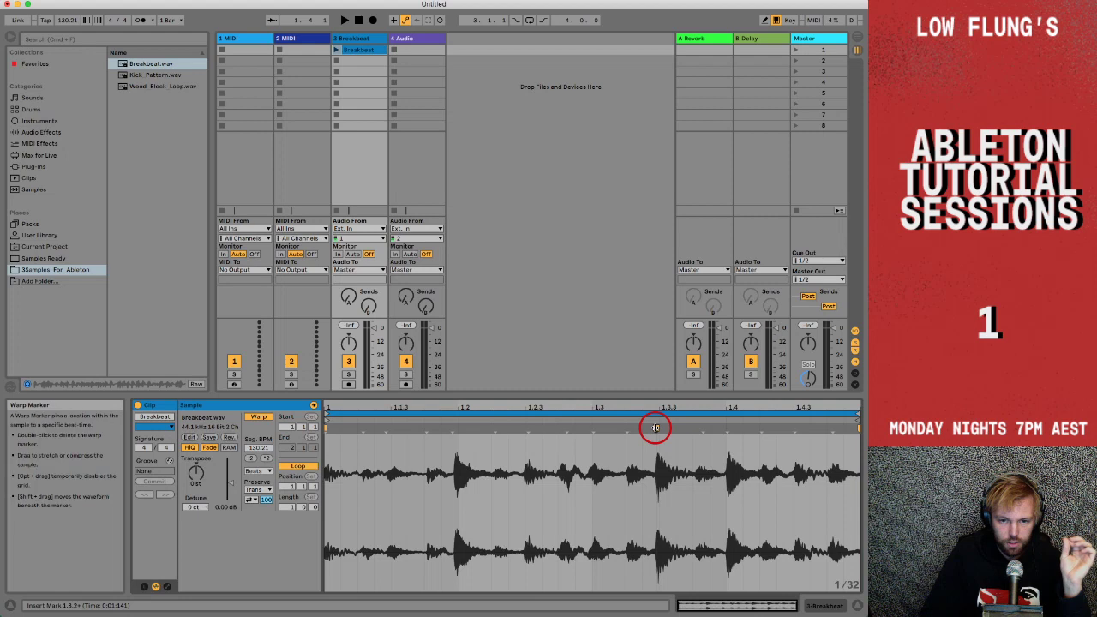
left_click(656, 429)
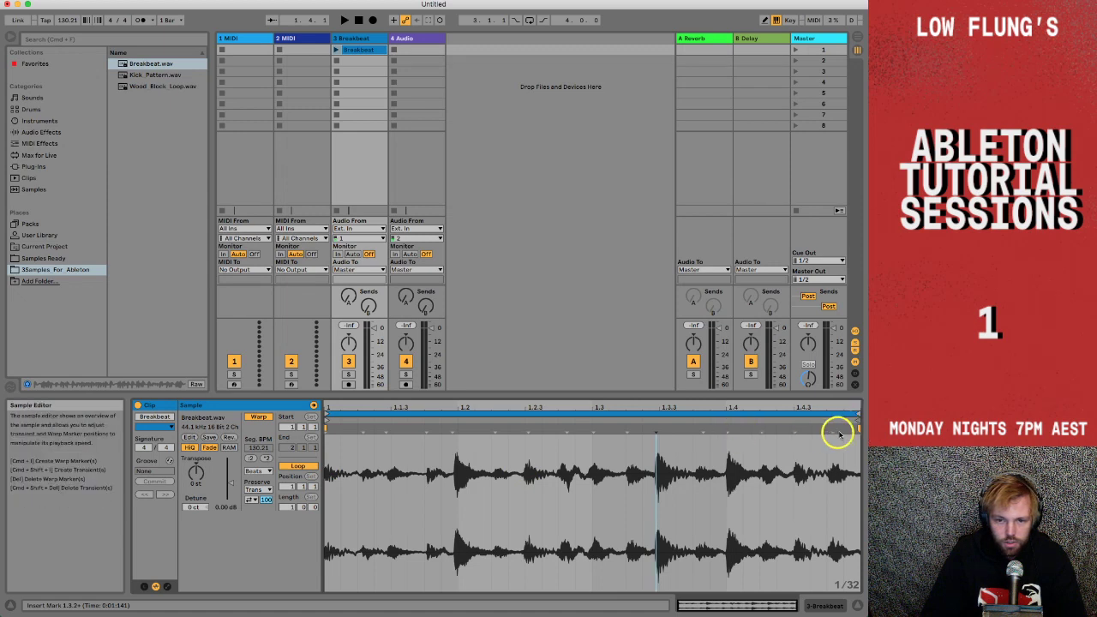
mouse_move(657, 429)
left_mouse_down()
mouse_move(445, 433)
mouse_move(592, 420)
mouse_move(759, 426)
mouse_move(642, 429)
mouse_move(639, 440)
mouse_move(657, 428)
left_mouse_up()
key("super+z")
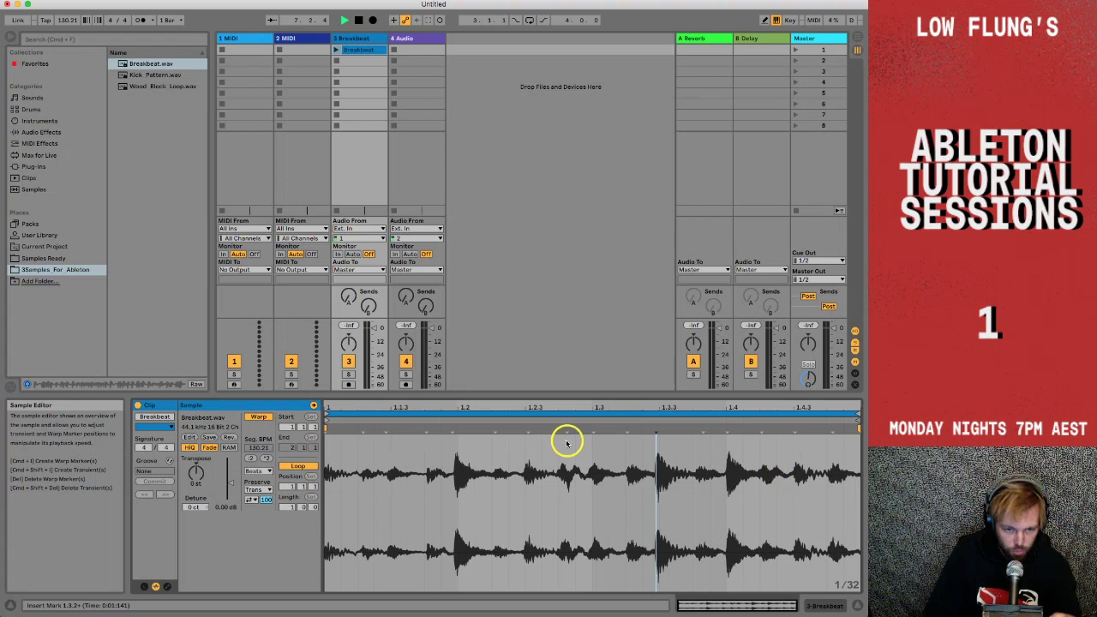
Launch the Breakbeat clip and, while it plays, try a project tempo of 160 BPM before setting it to 130 BPM.
left_click(349, 51)
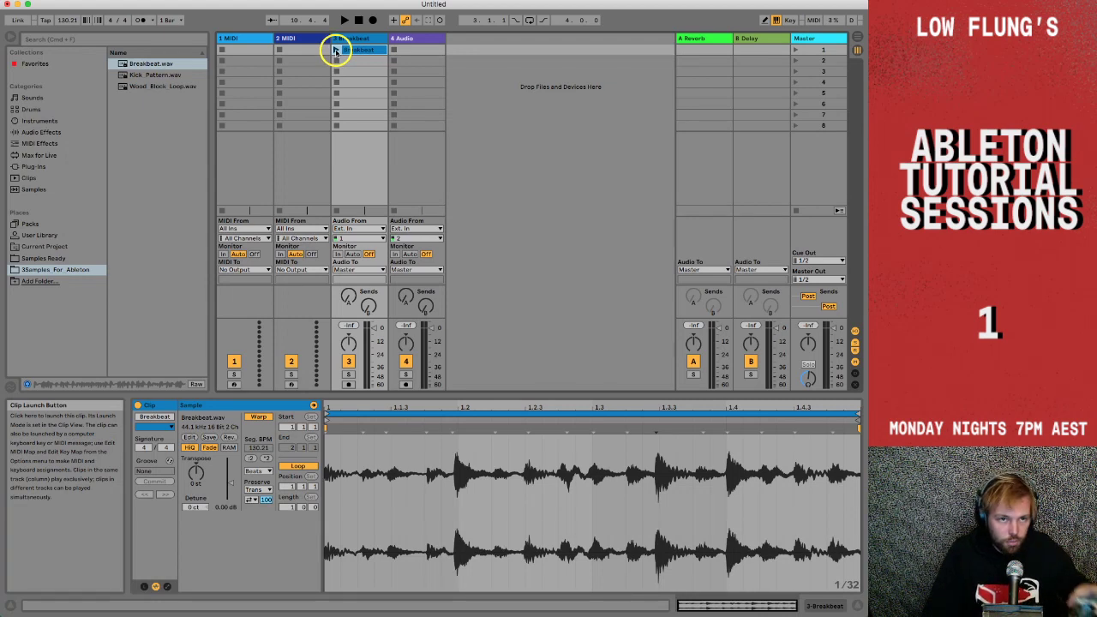
left_click(336, 51)
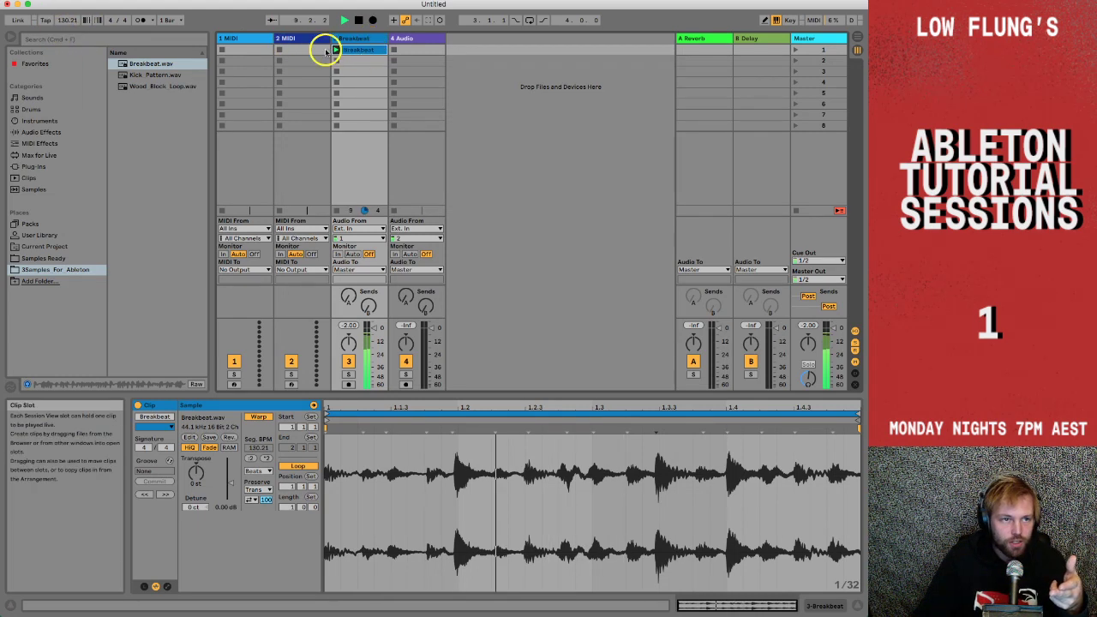
left_click(64, 20)
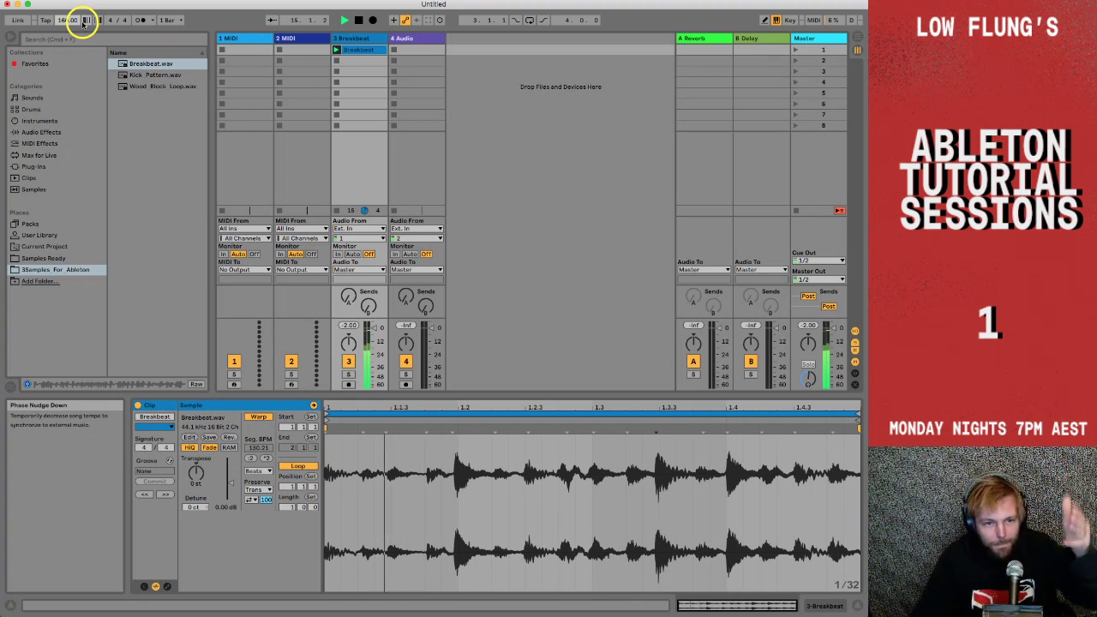
left_click(63, 23)
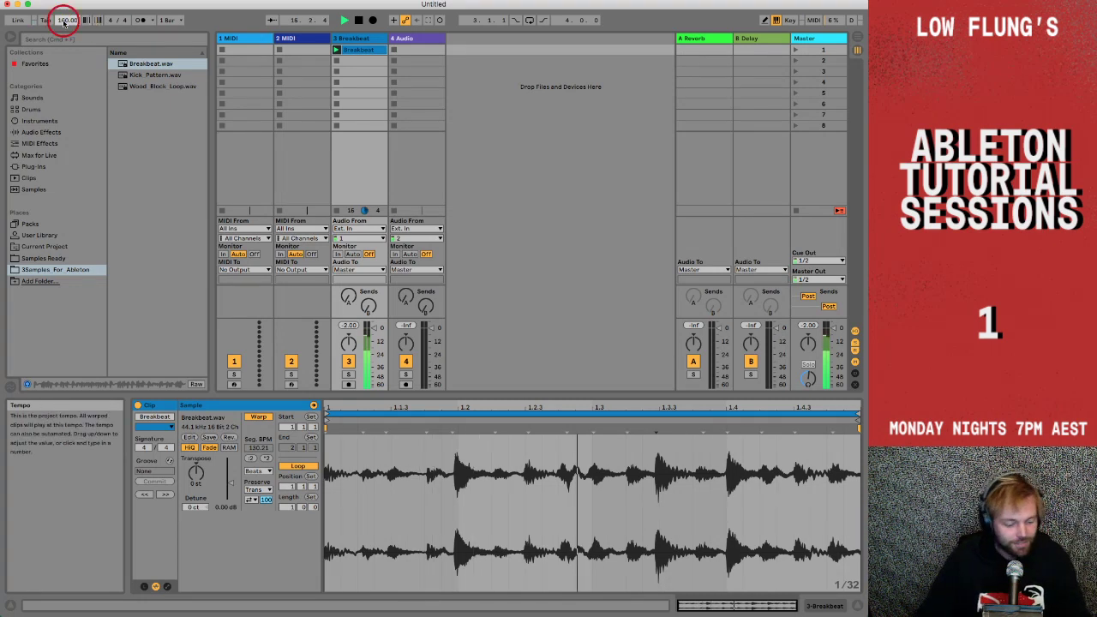
type("130")
key("Return")
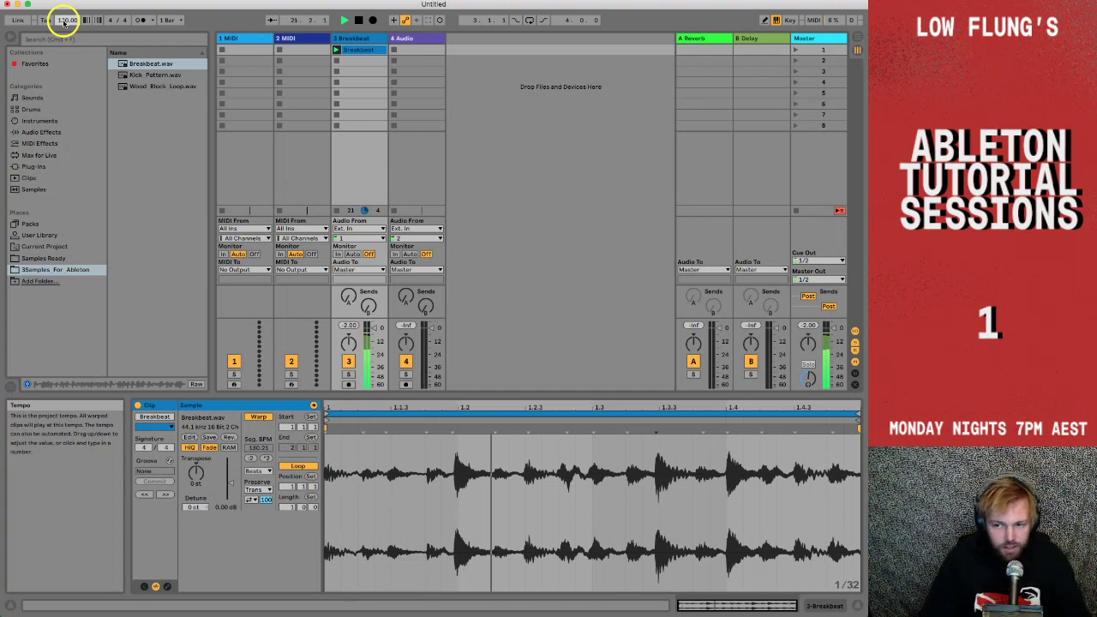
Try different volume levels on the Breakbeat track while the clip plays, leaving it lowered to about -15 dB.
left_click(374, 329)
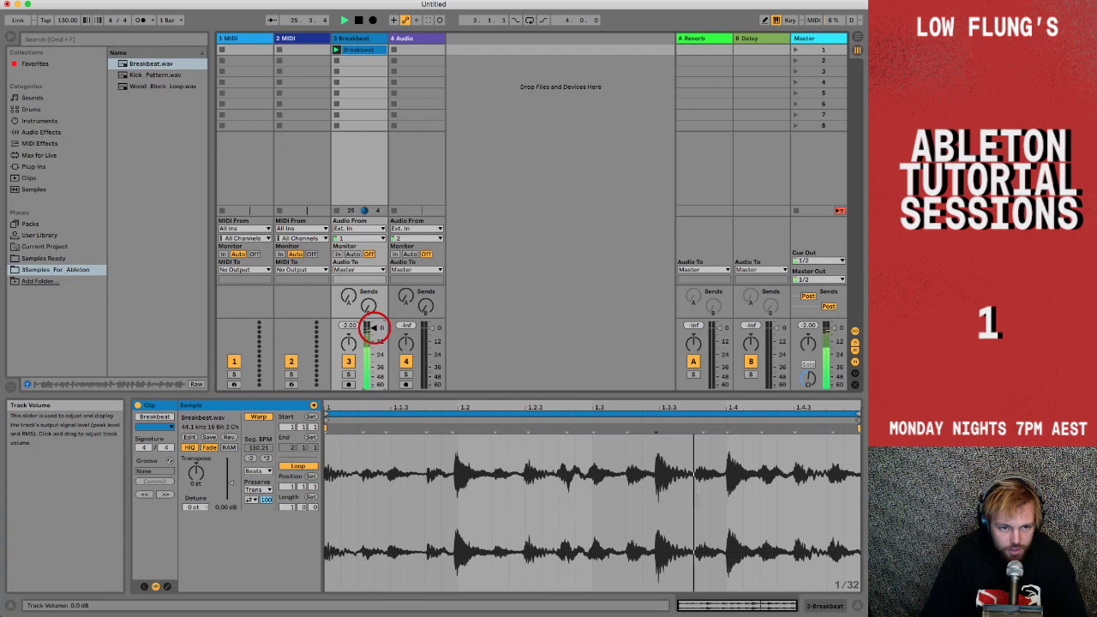
mouse_move(375, 329)
left_mouse_down()
mouse_move(375, 360)
mouse_move(374, 329)
left_mouse_up()
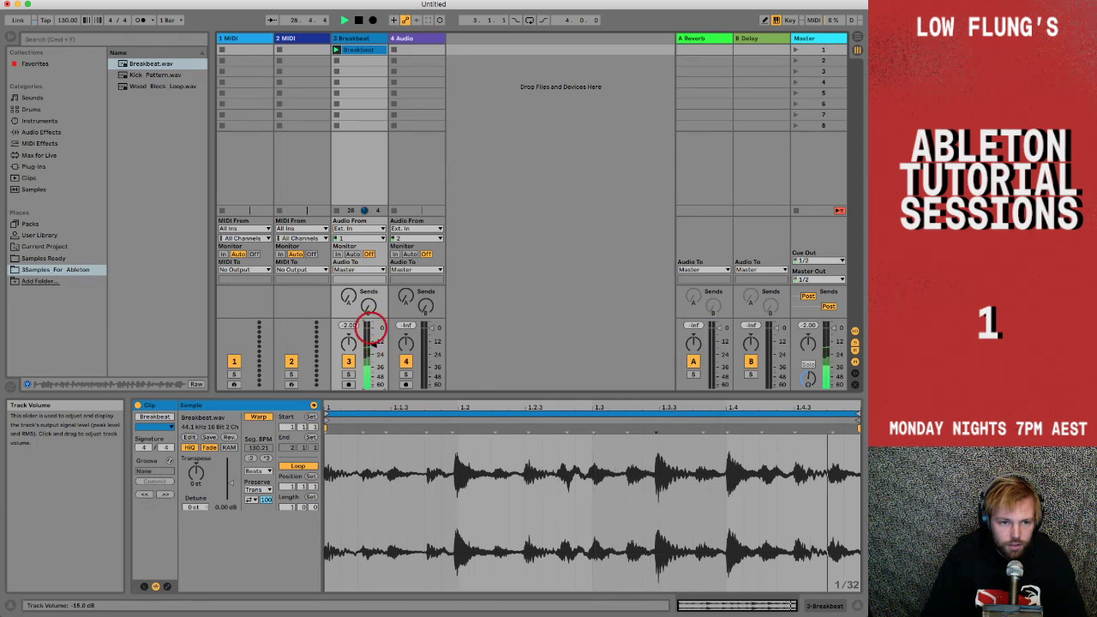
left_click(371, 328)
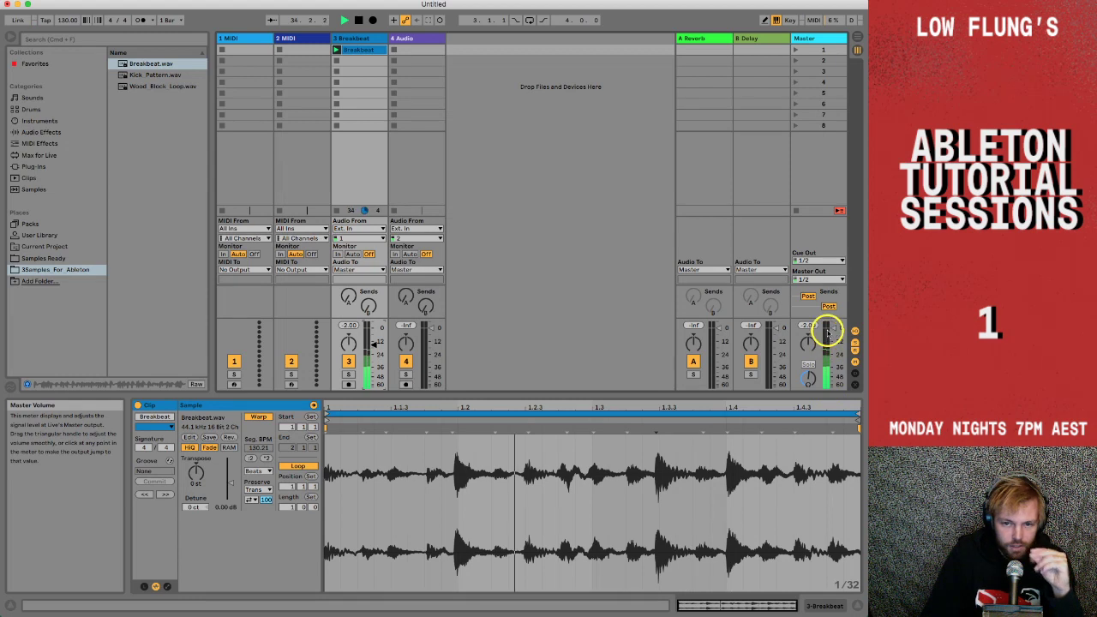
mouse_move(374, 327)
left_mouse_down()
mouse_move(362, 331)
mouse_move(374, 341)
left_mouse_up()
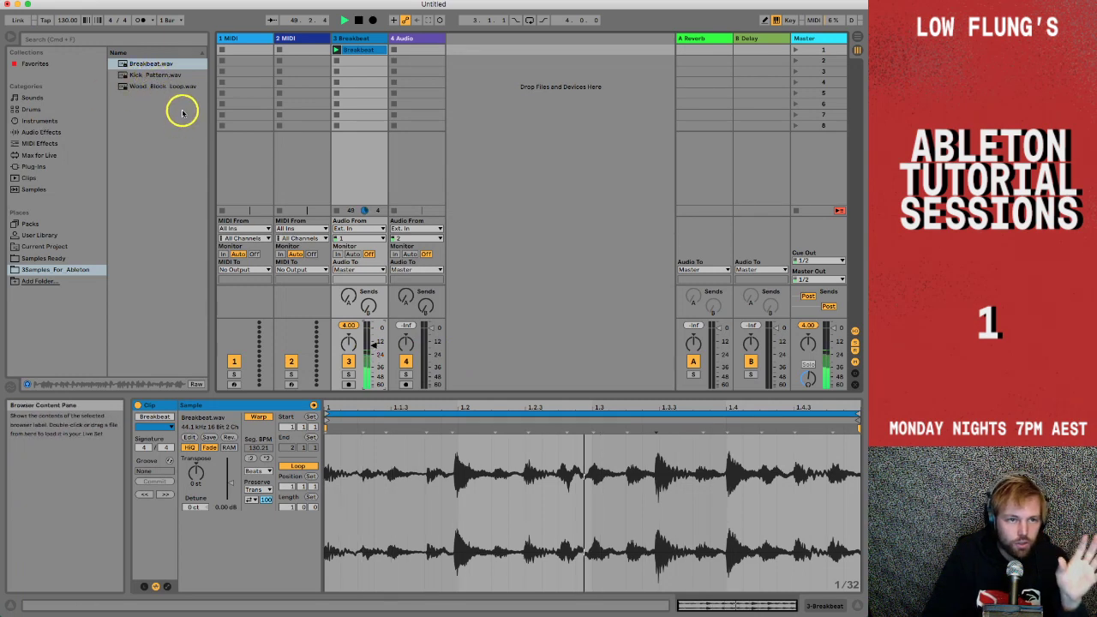
Turn the metronome on to hear it against the playing Breakbeat loop, and switch it off again.
left_click(141, 20)
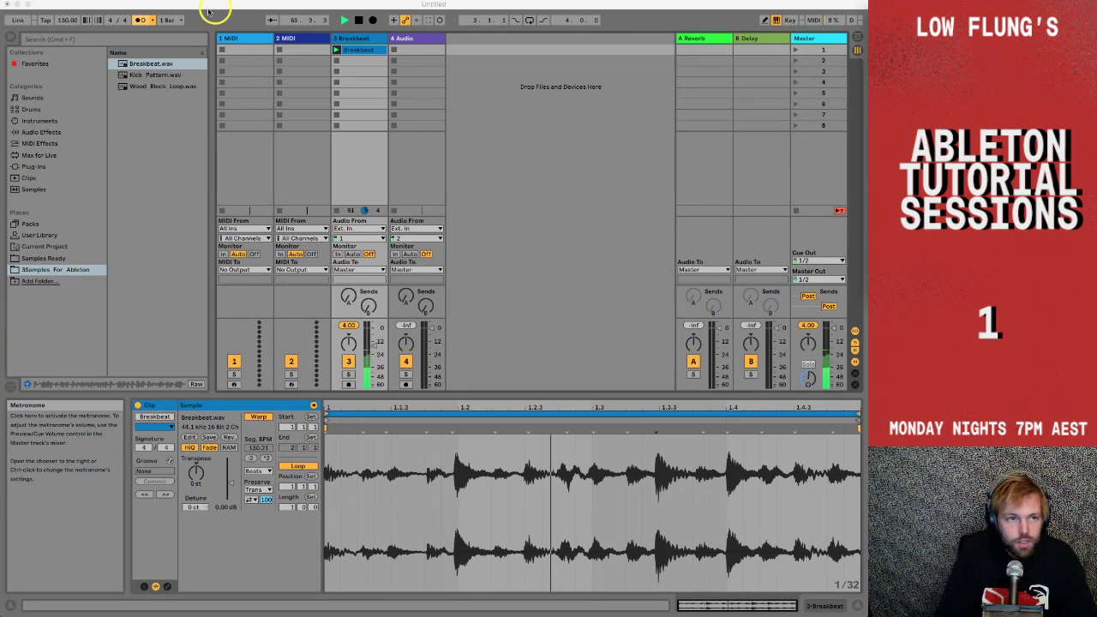
left_click(140, 19)
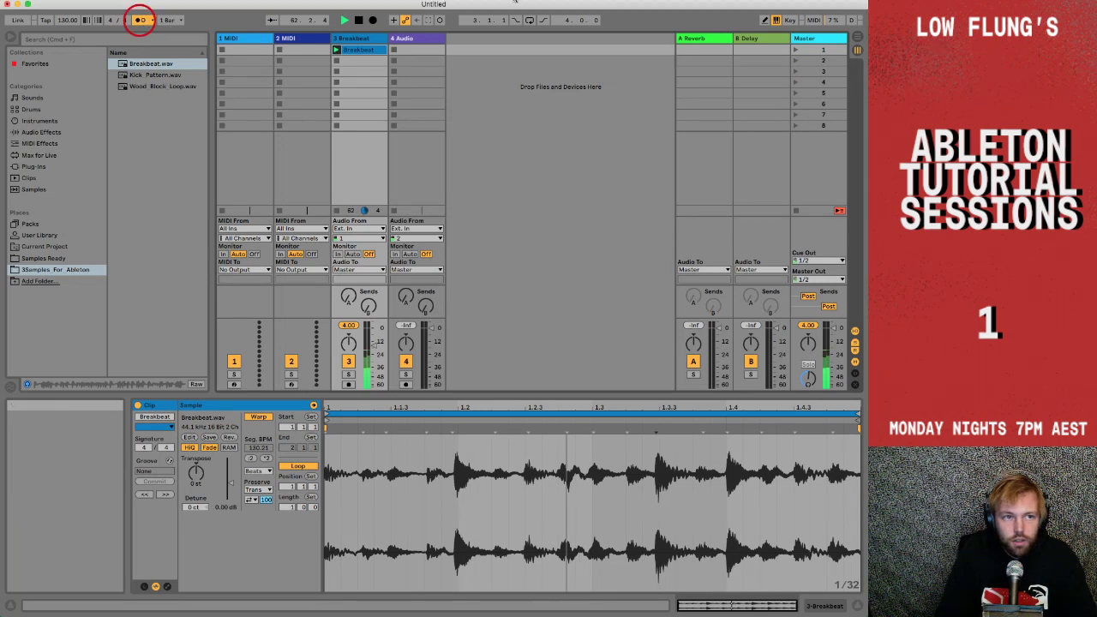
left_click(139, 20)
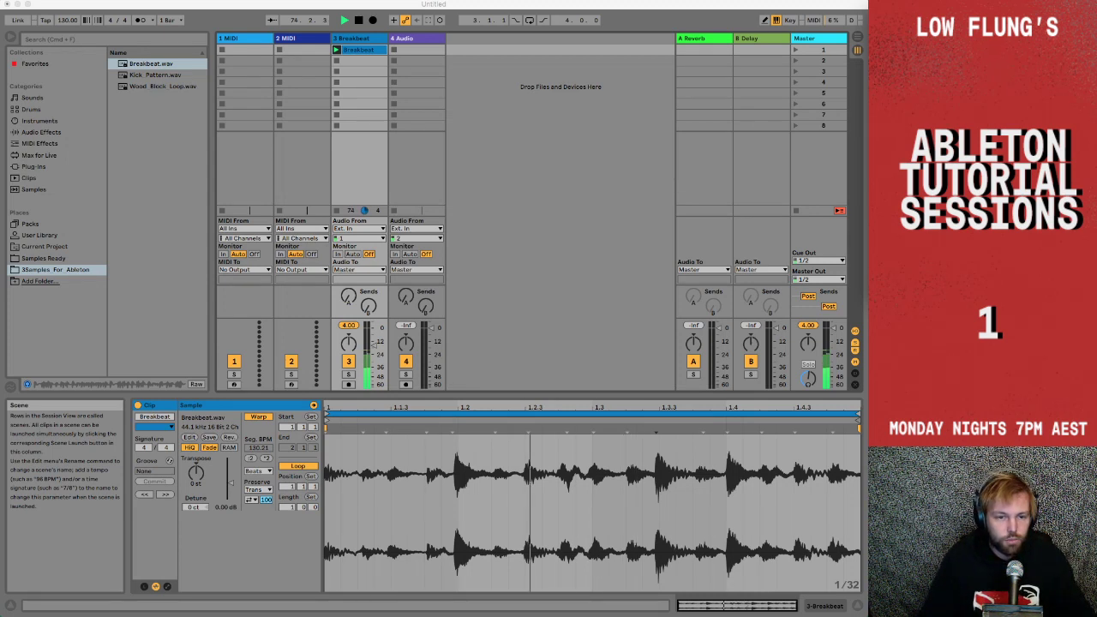
Load Kick_Pattern.wav into the first clip slot of audio track 4, with Warp and Loop enabled for the clip.
left_click(178, 150)
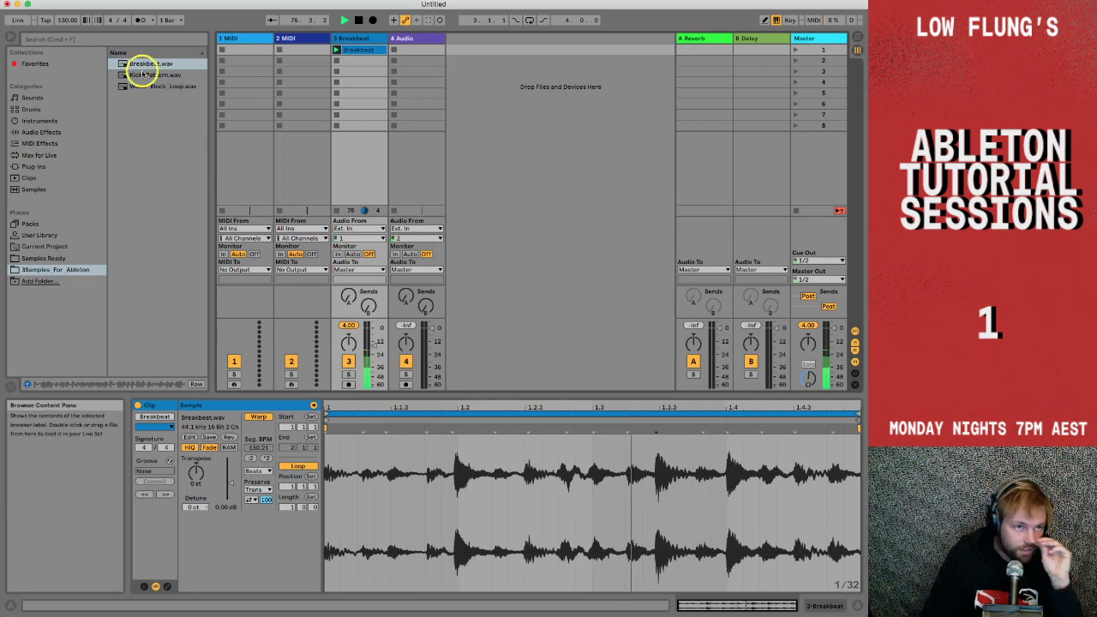
left_click(142, 75)
left_click_drag(136, 76, 409, 52)
left_click(411, 52)
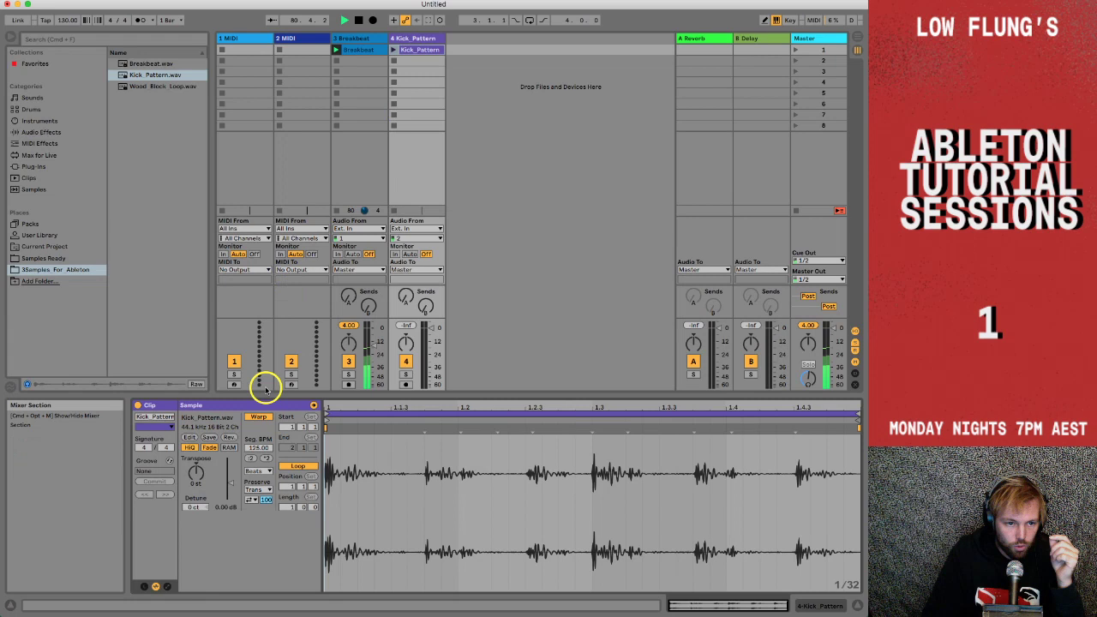
left_click(256, 416)
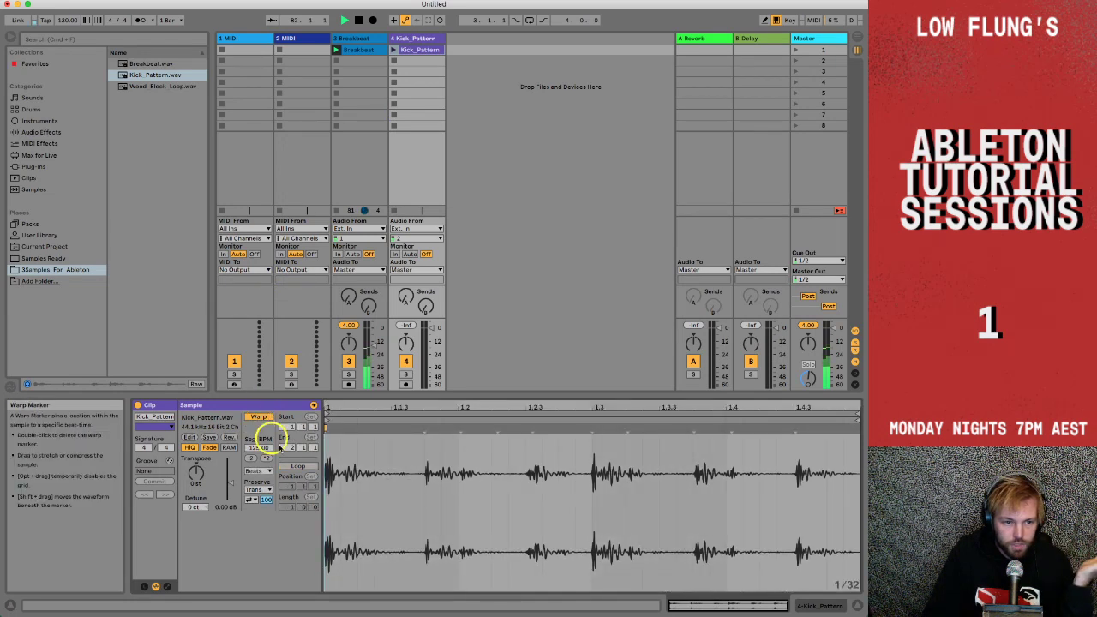
left_click(298, 468)
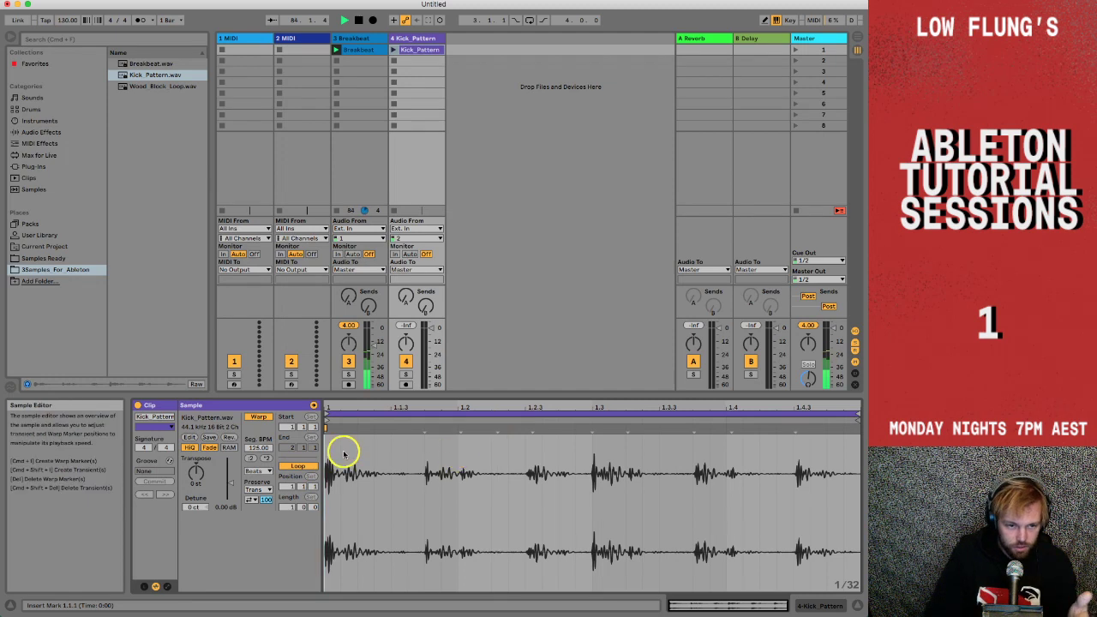
left_click(328, 420)
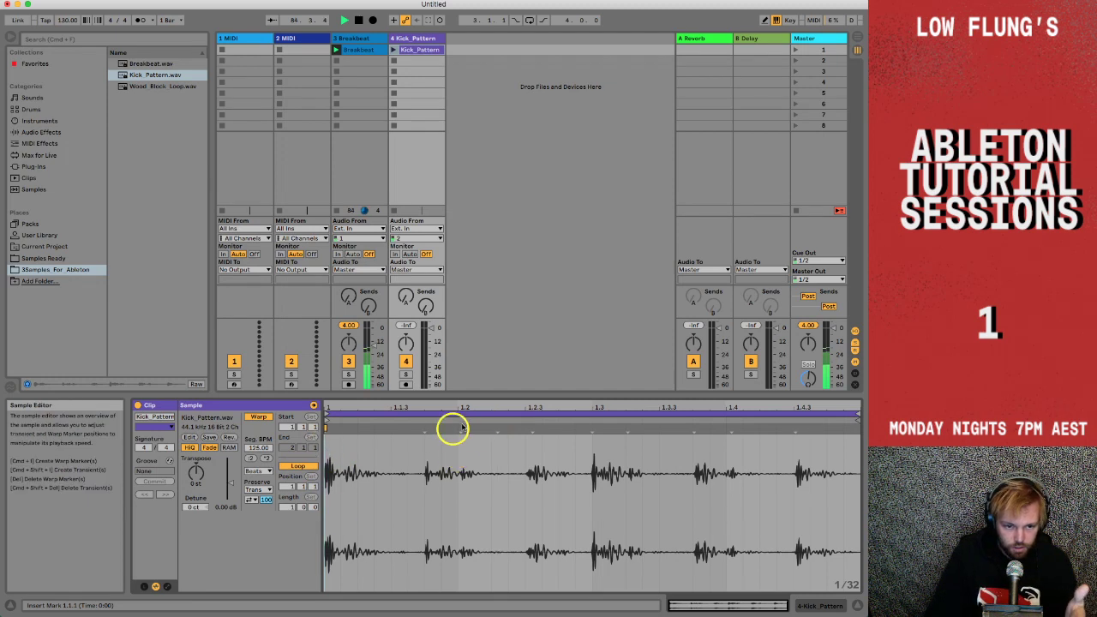
Launch the Kick_Pattern clip alongside the Breakbeat and lower its track volume to about -12 dB.
left_click(394, 49)
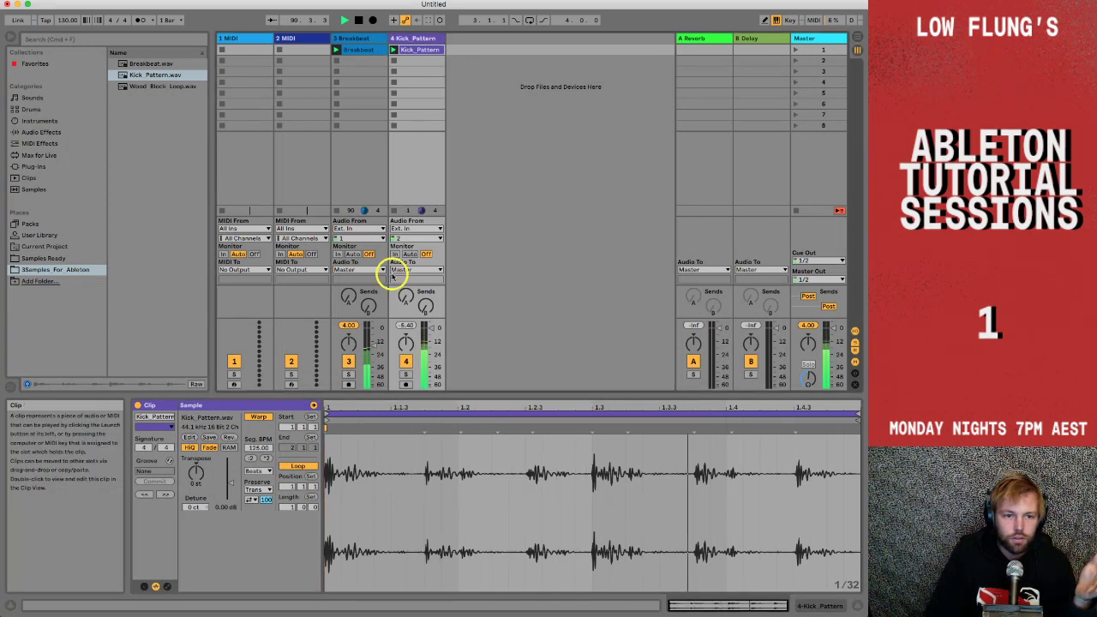
left_click_drag(430, 329, 431, 333)
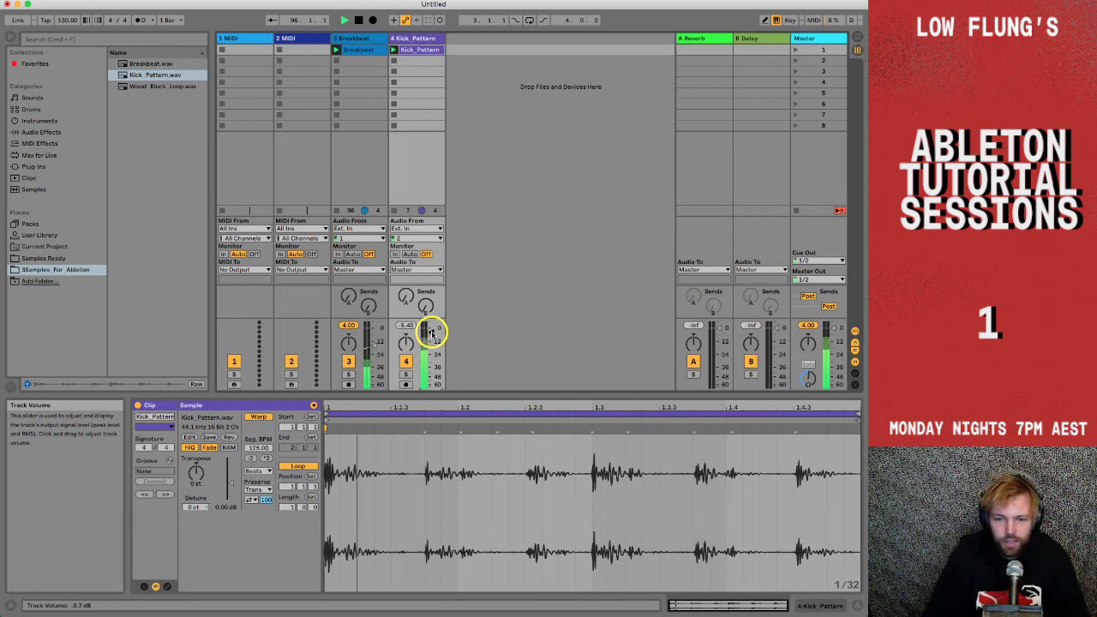
left_click_drag(431, 333, 434, 339)
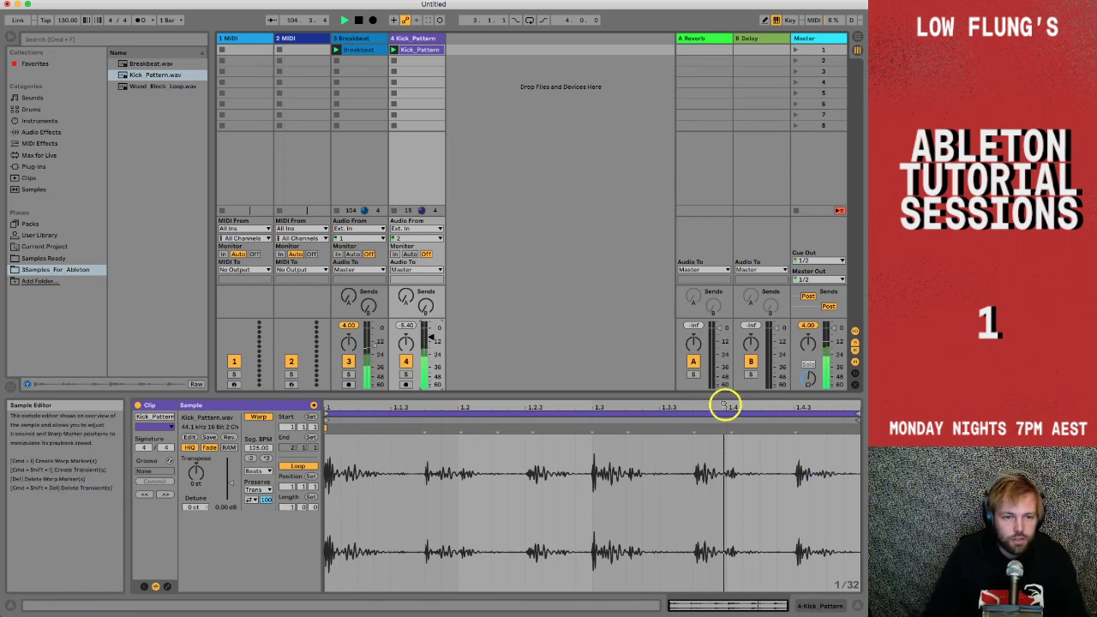
left_click_drag(432, 340, 432, 342)
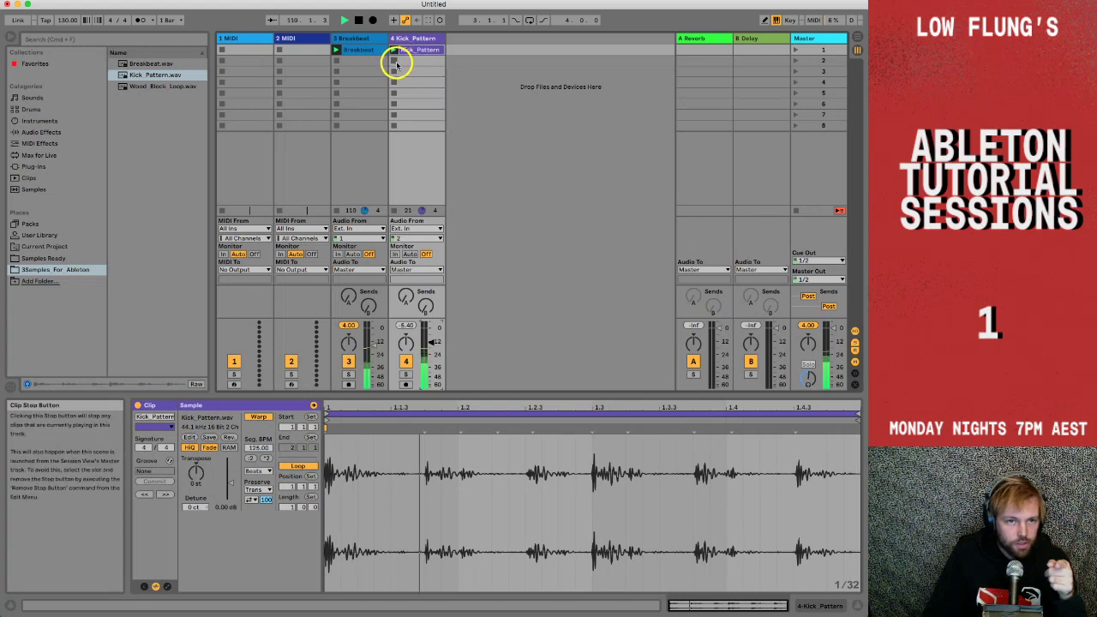
Stop the Kick_Pattern and Breakbeat clips, and view the global launch quantization options.
left_click(395, 65)
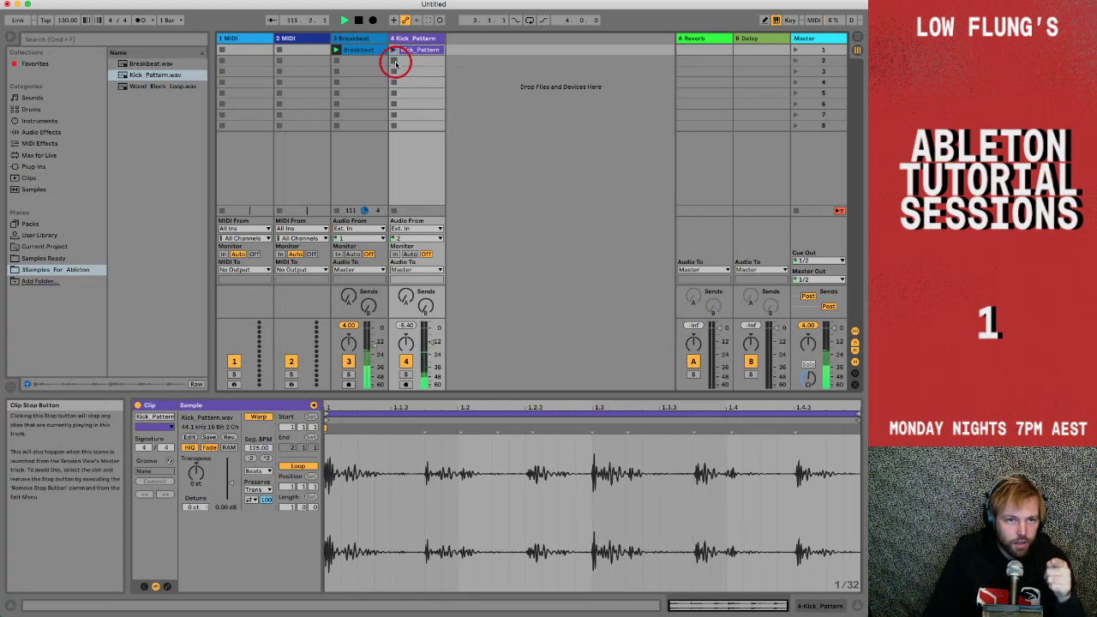
left_click(337, 63)
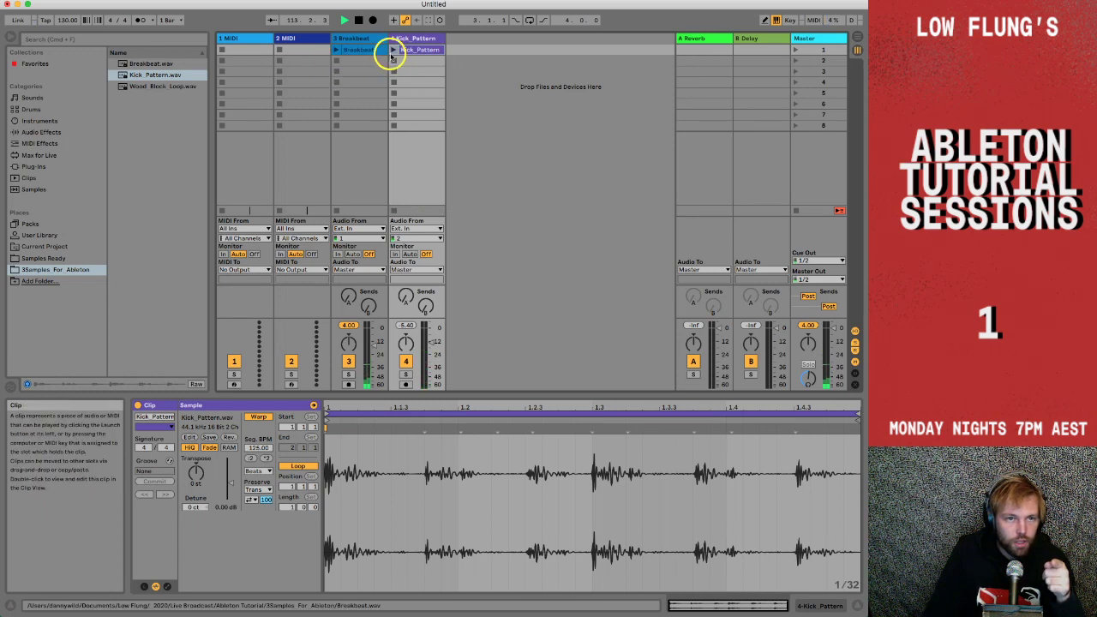
left_click(176, 21)
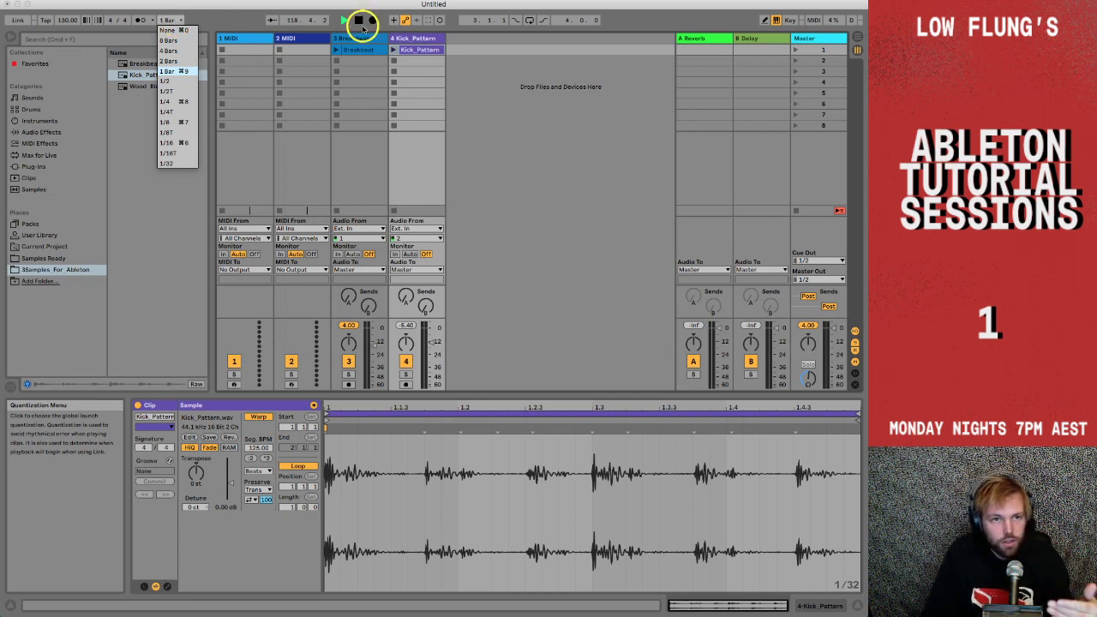
Relaunch the Breakbeat clip with its track volume at about -12 dB, and bring Kick_Pattern back in, stopping and relaunching it once.
left_click(337, 51)
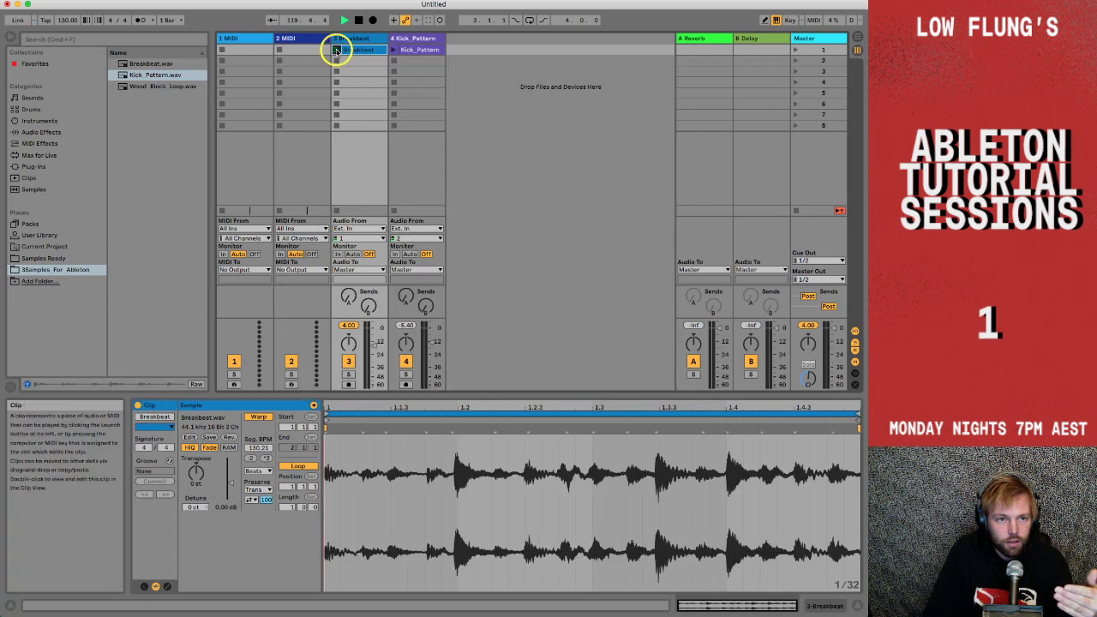
left_click_drag(374, 364, 374, 341)
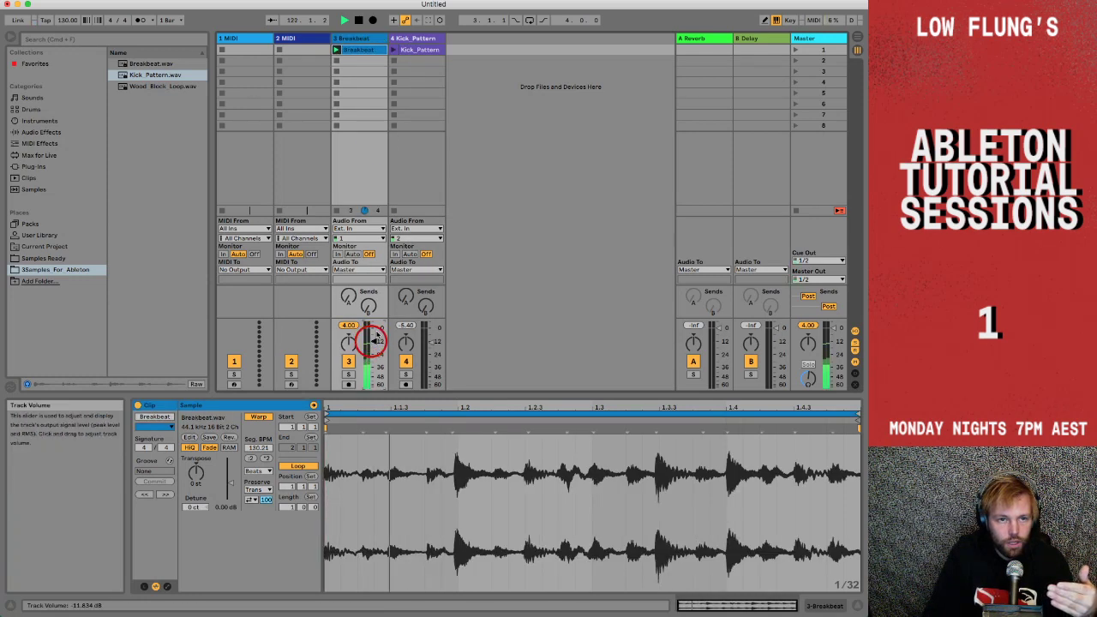
left_click(395, 50)
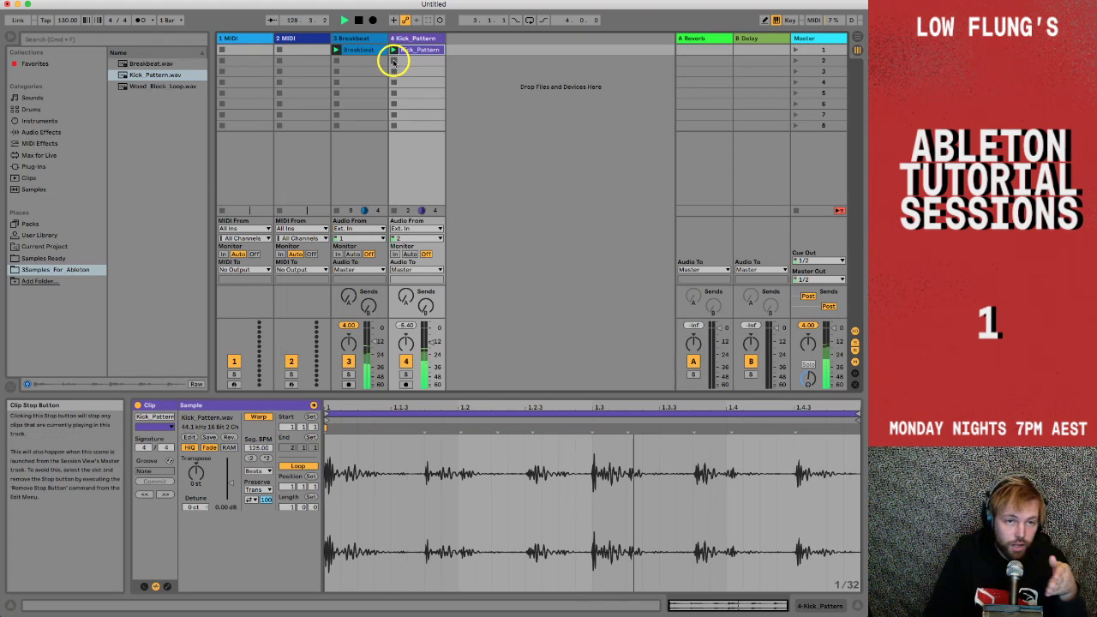
left_click(393, 62)
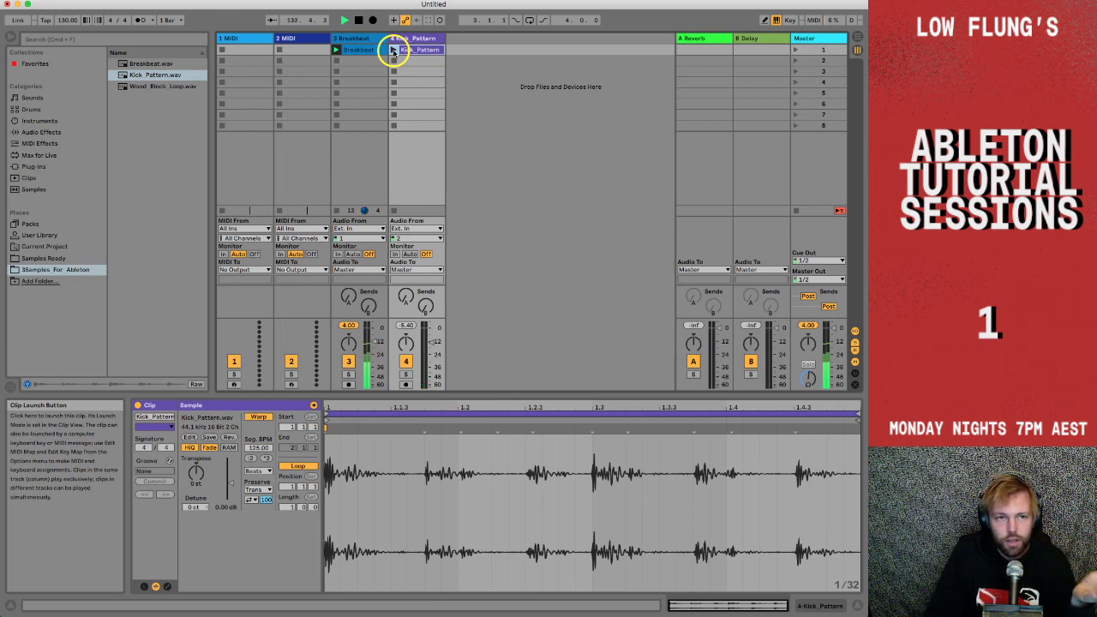
left_click(393, 51)
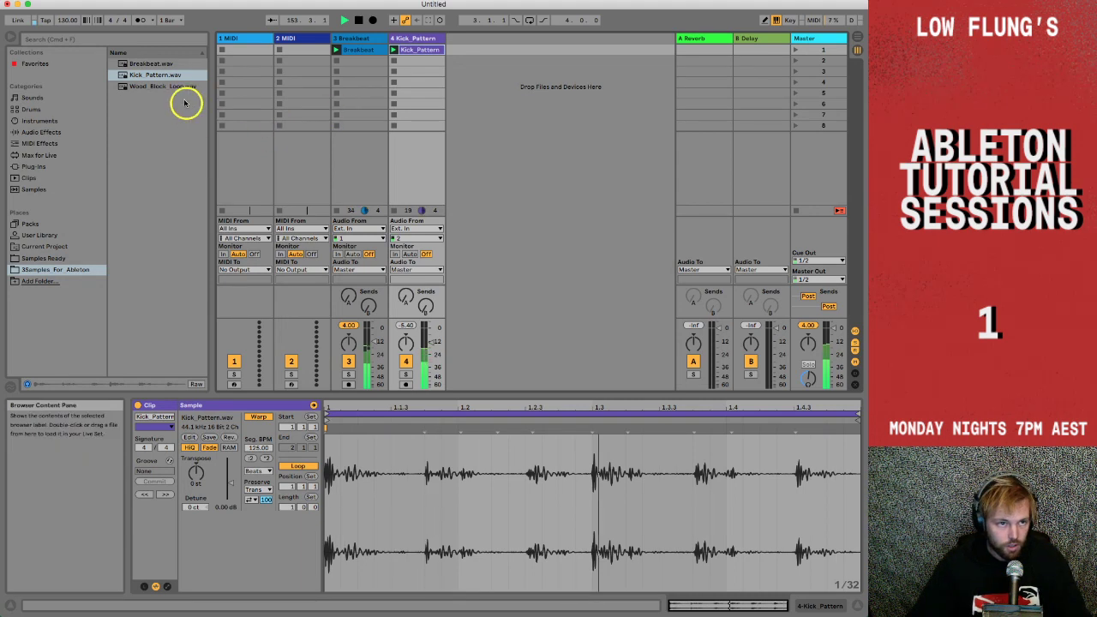
left_click(42, 270)
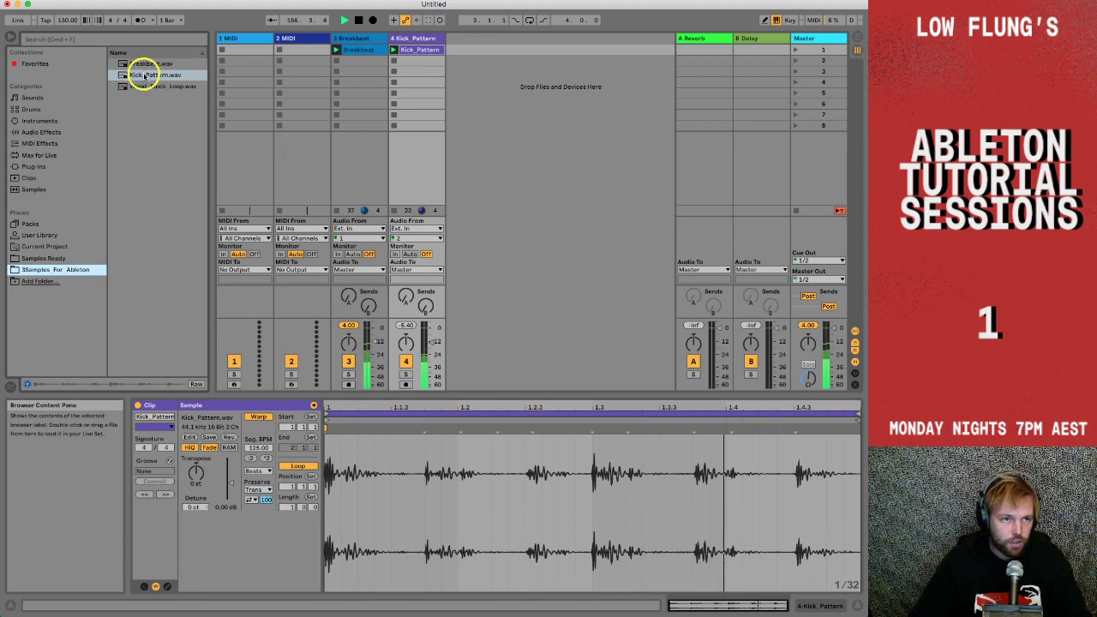
left_click_drag(144, 75, 406, 54)
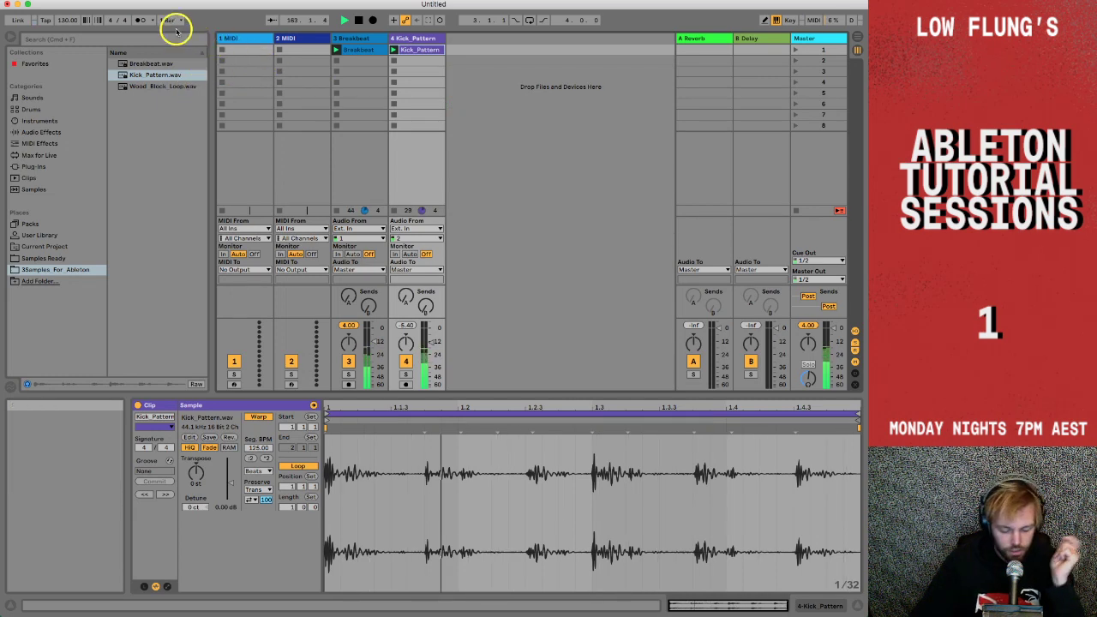
Insert a new audio track after the Kick_Pattern track, then add a second one and delete that extra track.
left_click(120, 1)
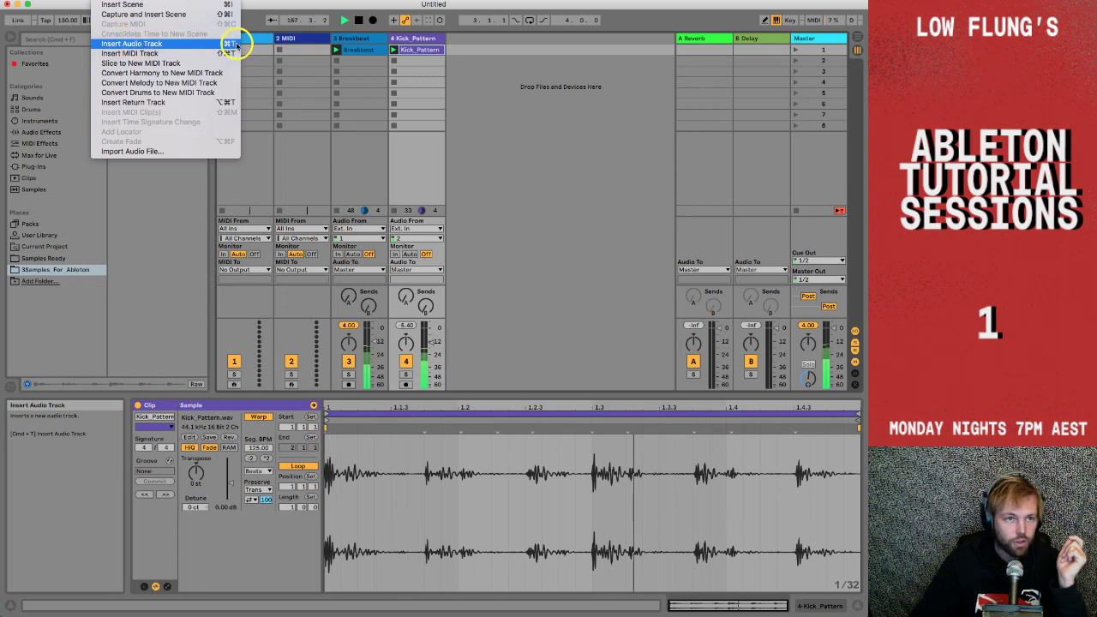
left_click(229, 42)
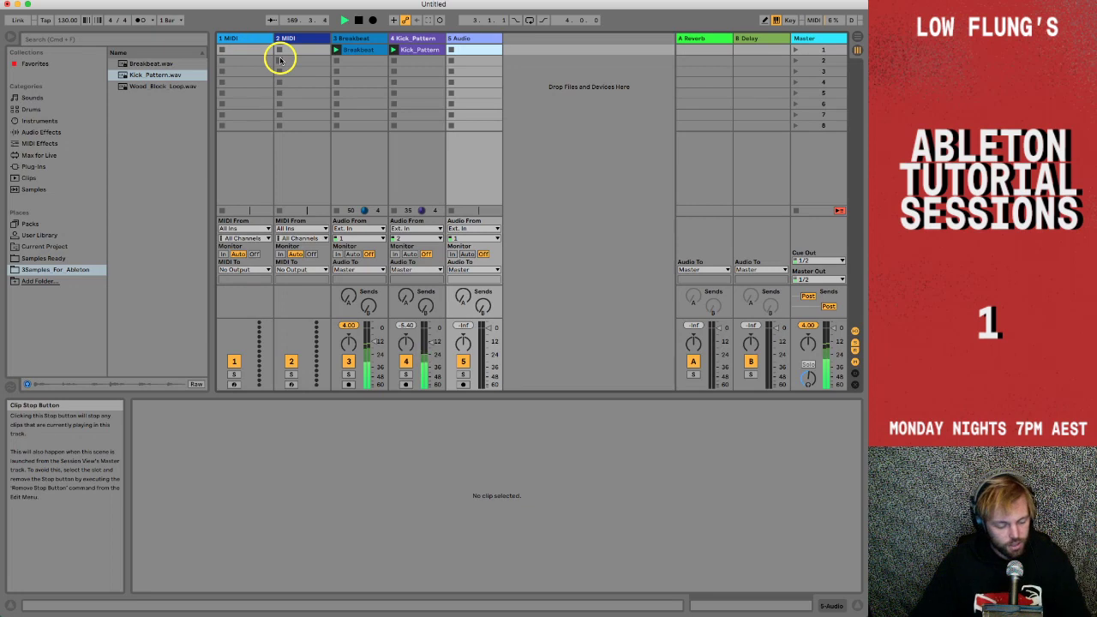
key("super+t")
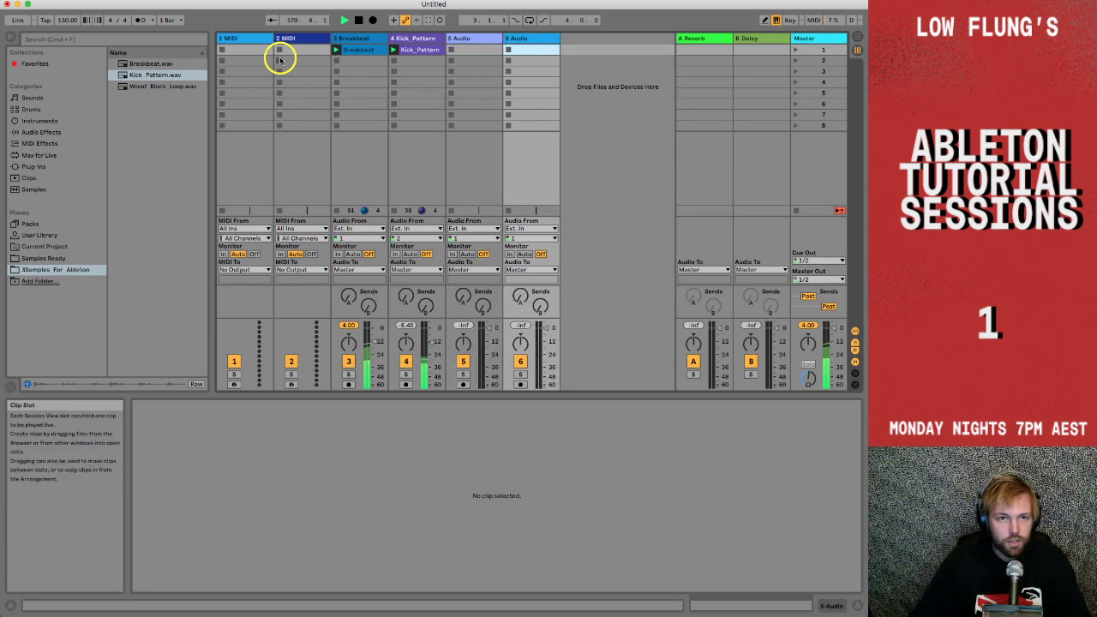
left_click(526, 40)
key("Delete")
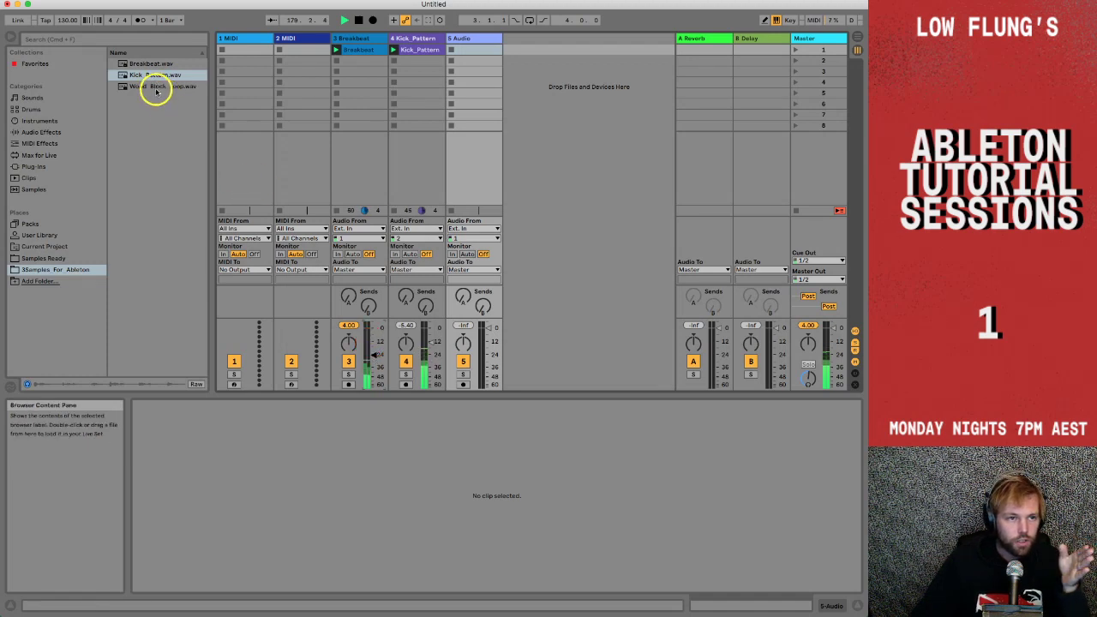
Load Wood_Block_Loop.wav into the first slot of track 5 and launch it with the track volume lowered to about -21 dB.
left_click_drag(151, 87, 469, 52)
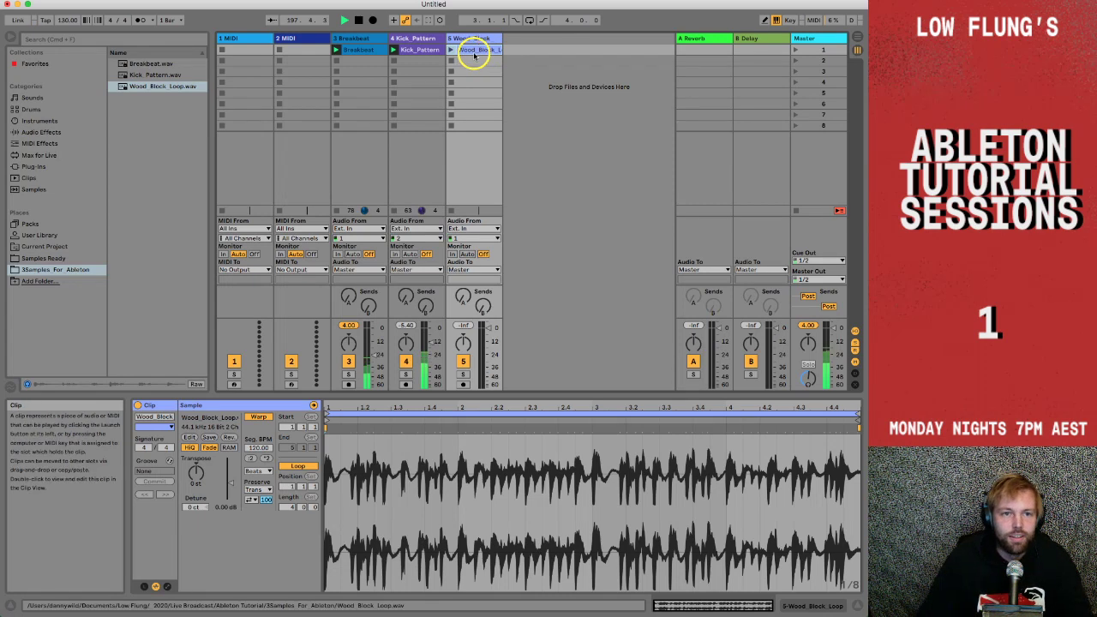
left_click(474, 54)
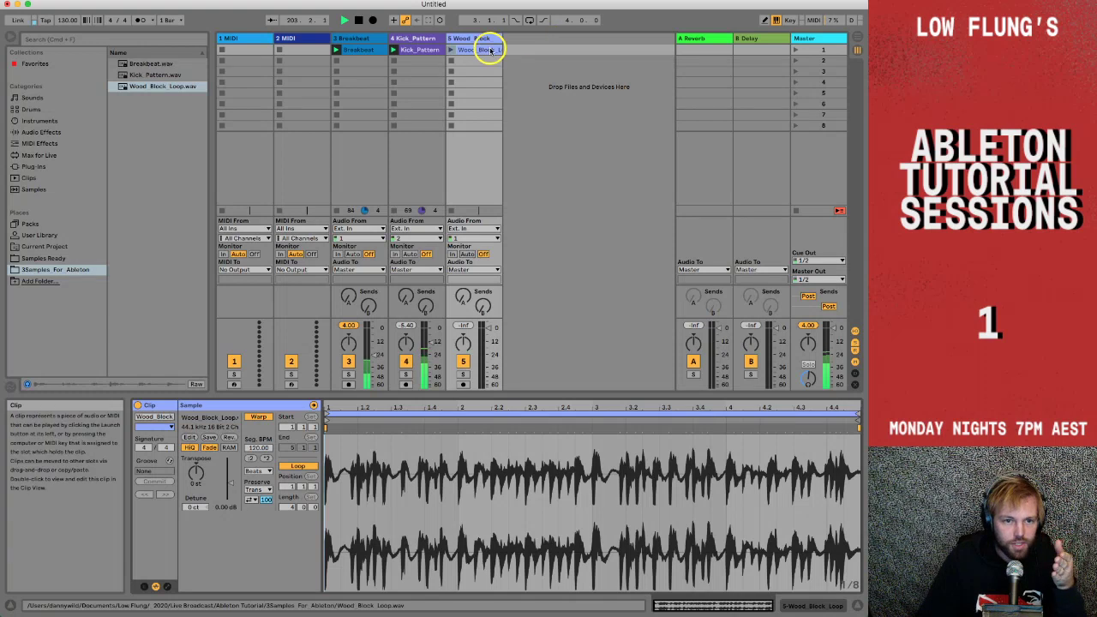
left_click(488, 328)
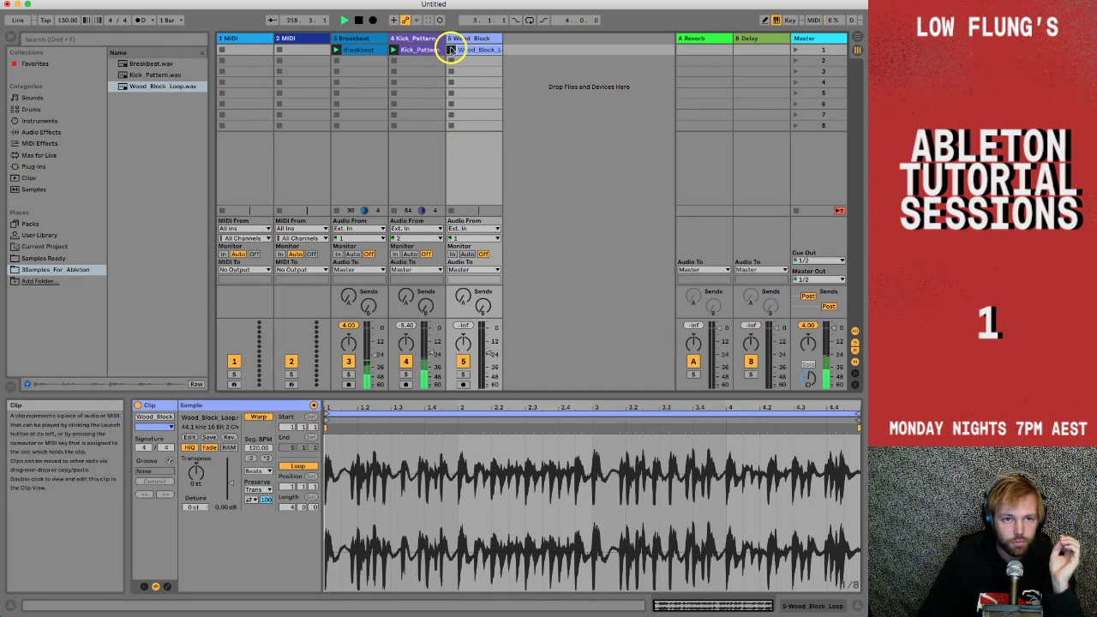
left_click(450, 50)
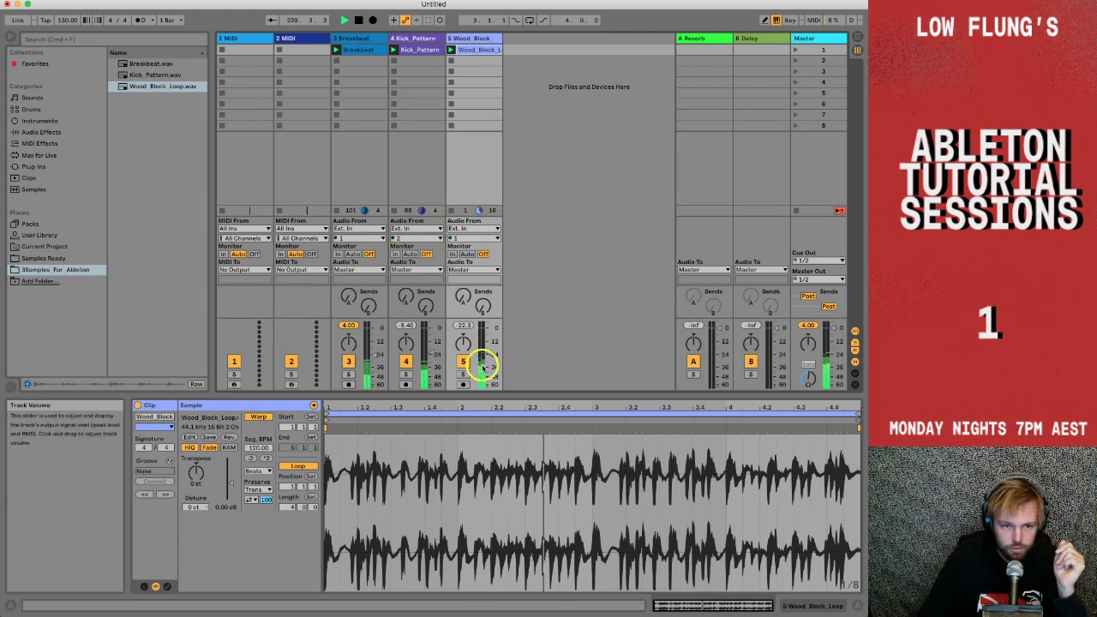
left_click_drag(487, 351, 488, 353)
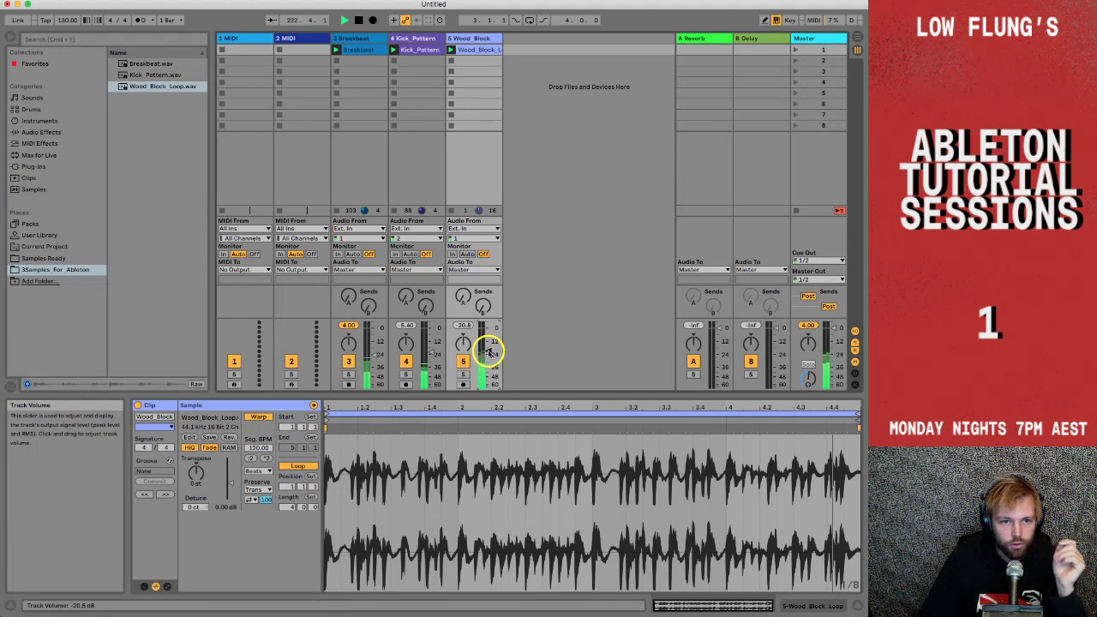
Adjust the Breakbeat and Kick_Pattern track volumes, and try the metronome briefly with the preview/cue volume at about -5.4 dB.
left_click_drag(374, 344, 431, 342)
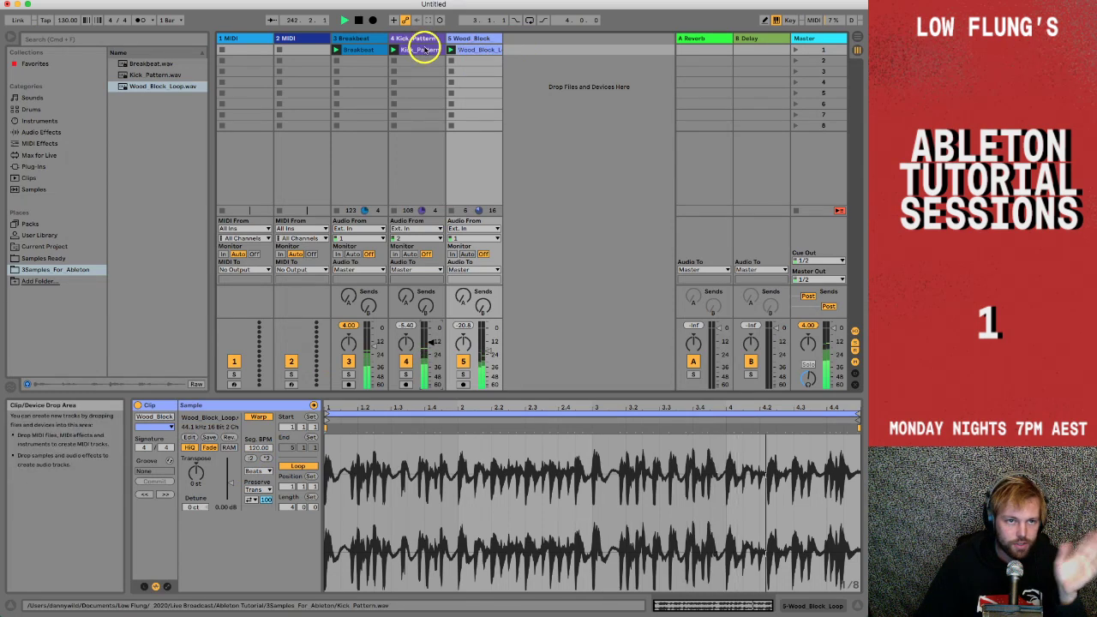
left_click(139, 19)
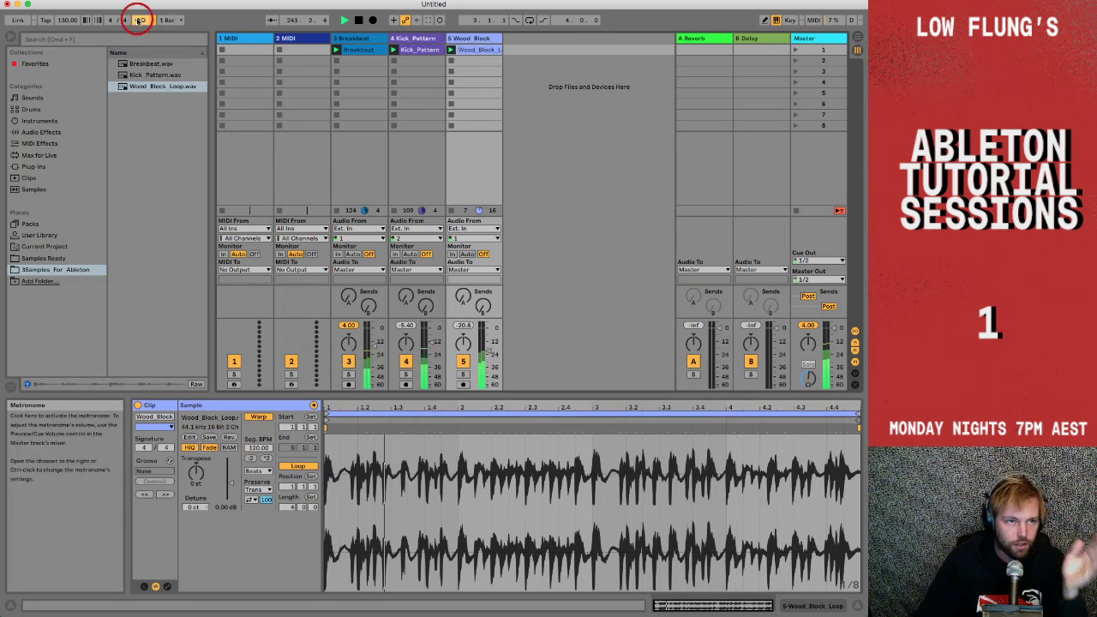
left_click(809, 380)
left_click_drag(808, 380, 807, 384)
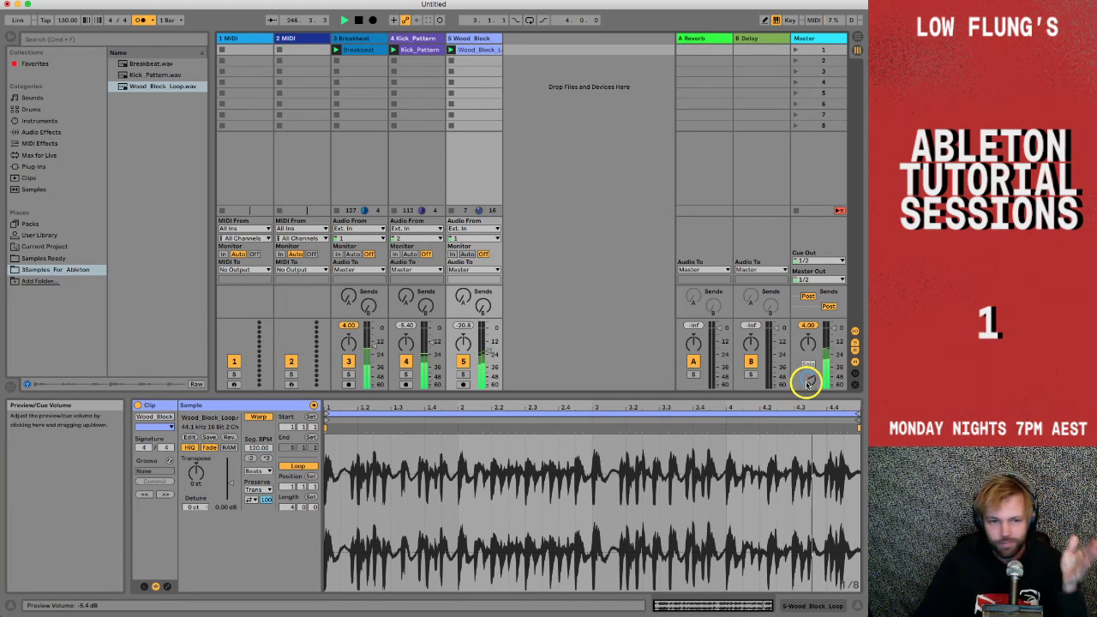
left_click(138, 19)
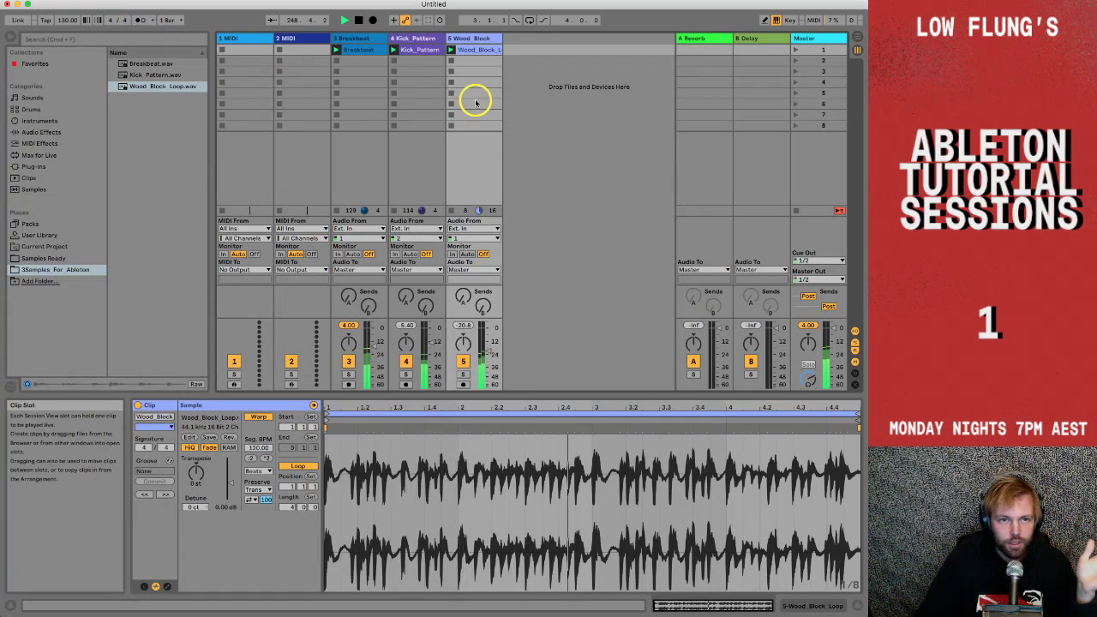
Set the warp mode of the Wood_Block_Loop, Kick_Pattern and Breakbeat clips to Re-Pitch.
left_click(474, 50)
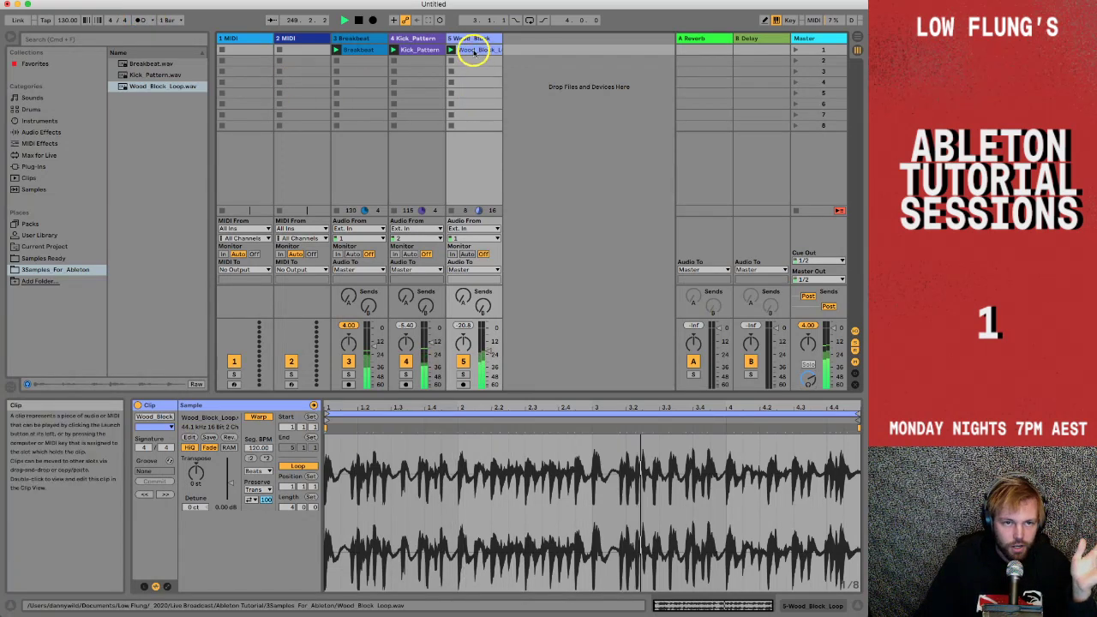
left_click(253, 473)
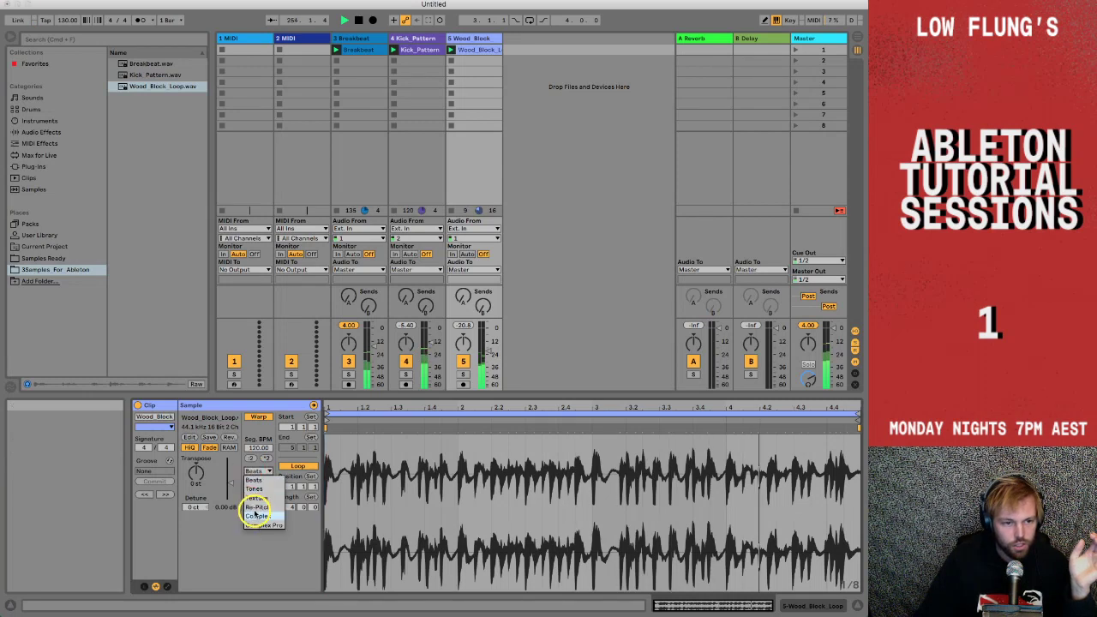
left_click(256, 507)
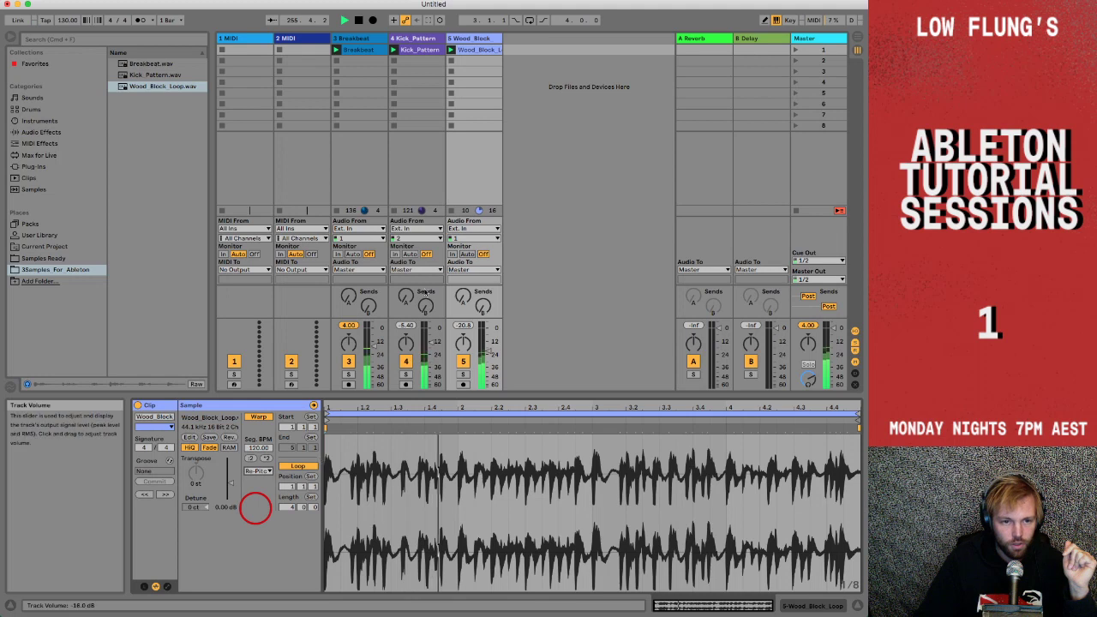
left_click(420, 50)
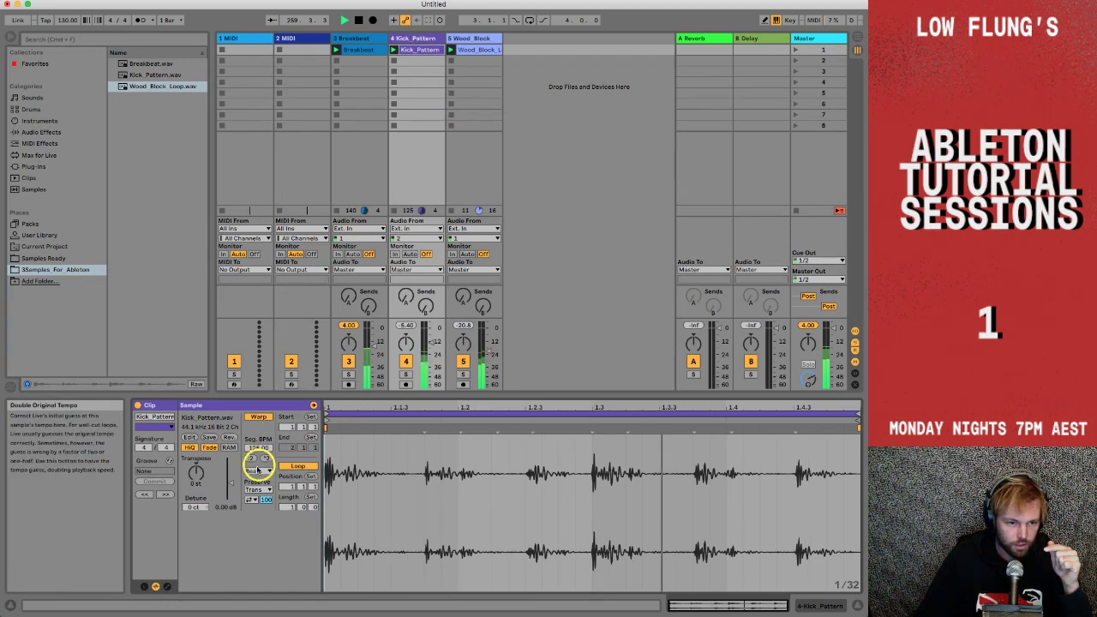
left_click(257, 470)
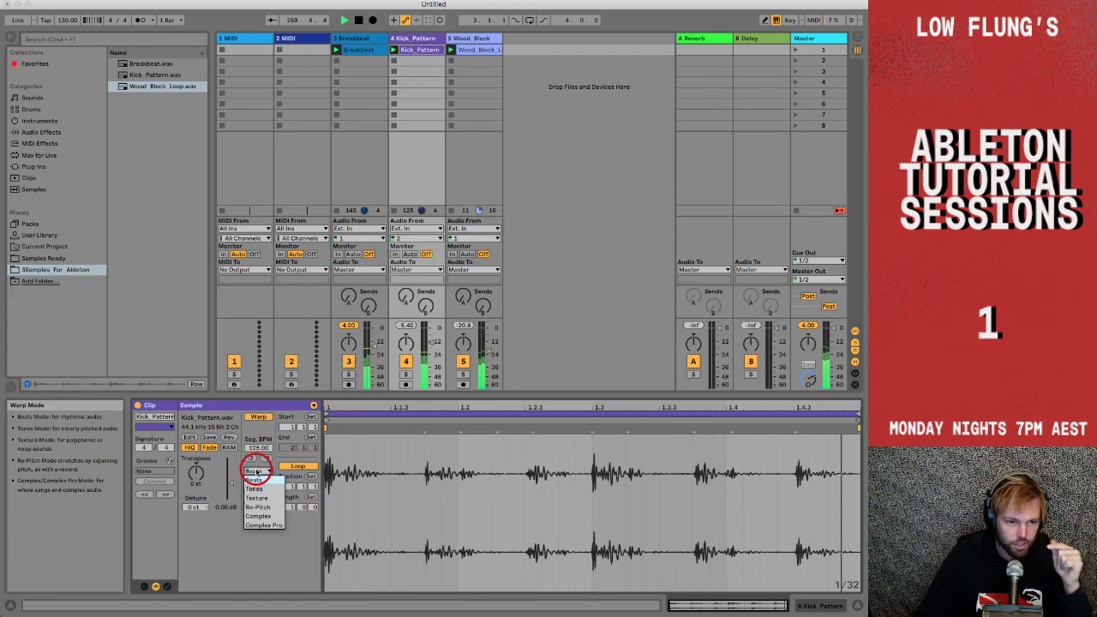
left_click(256, 507)
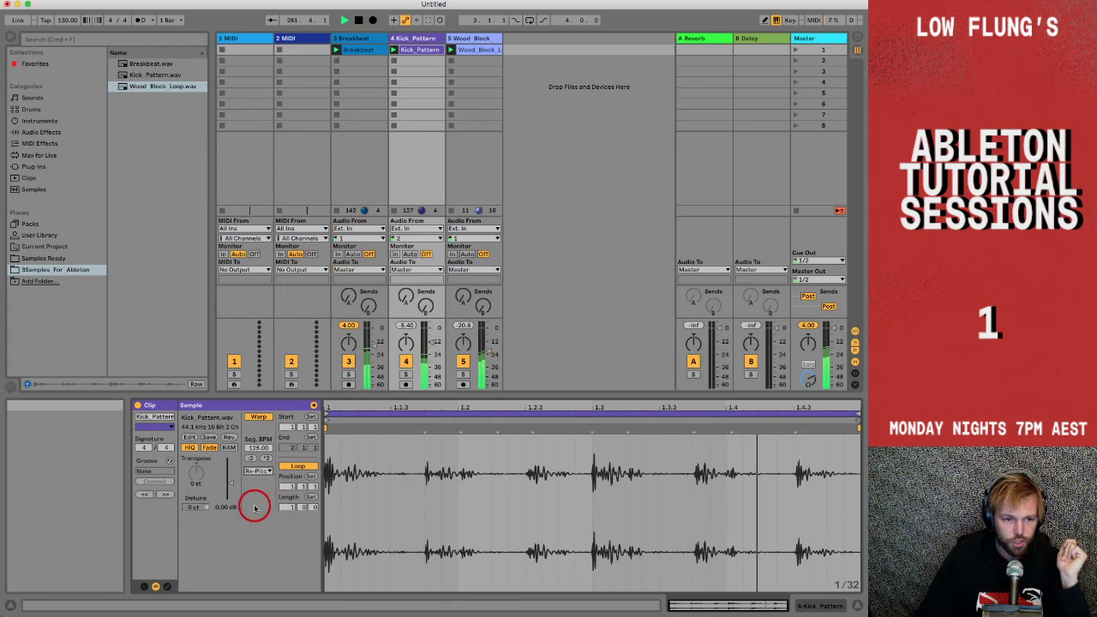
left_click(354, 52)
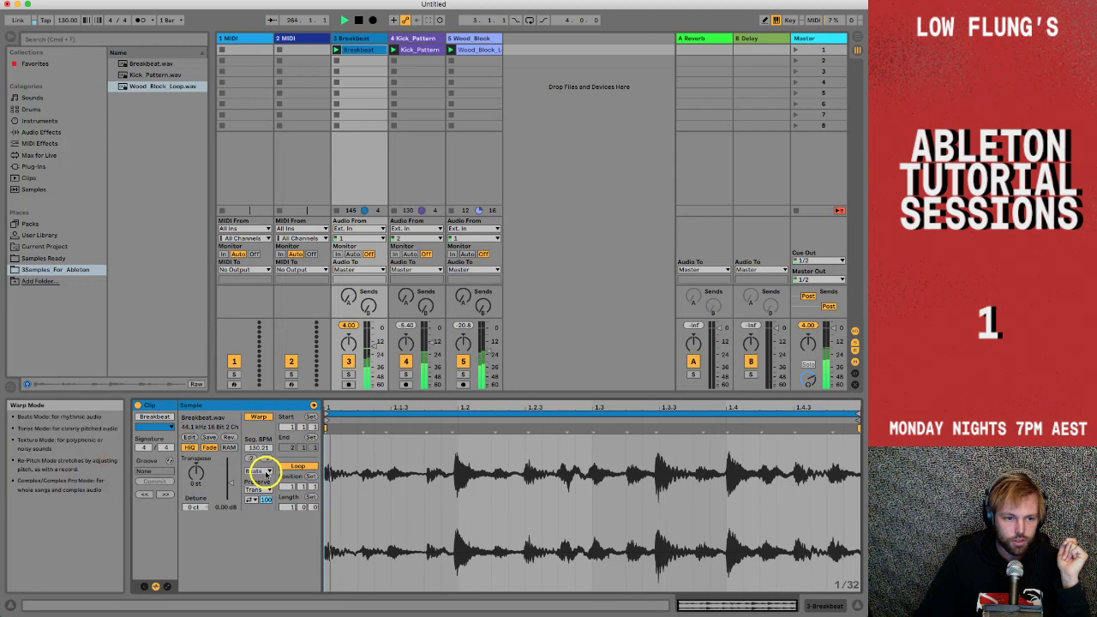
left_click(266, 473)
left_click(257, 508)
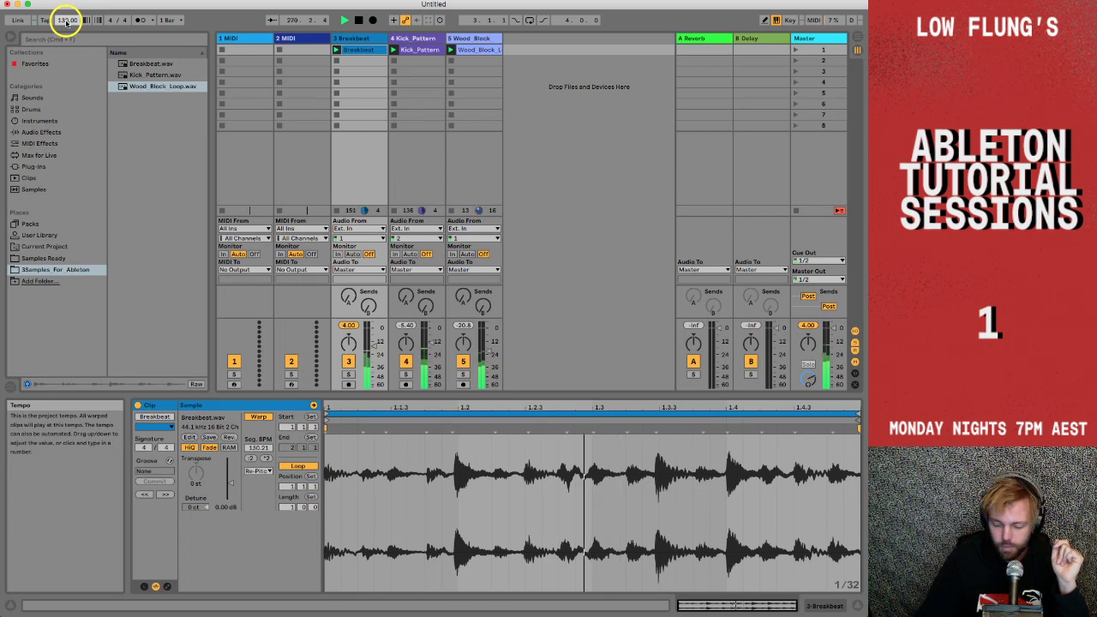
Lower the project tempo to 87 BPM and raise the Wood_Block track volume to about -15 dB.
left_click_drag(67, 19, 67, 18)
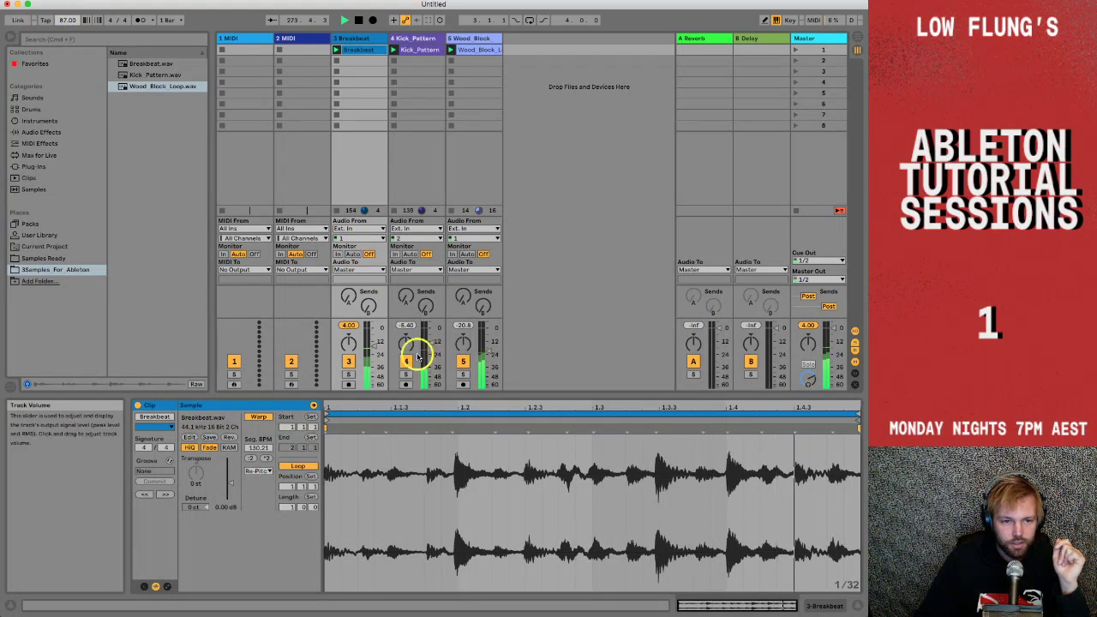
left_click(487, 347)
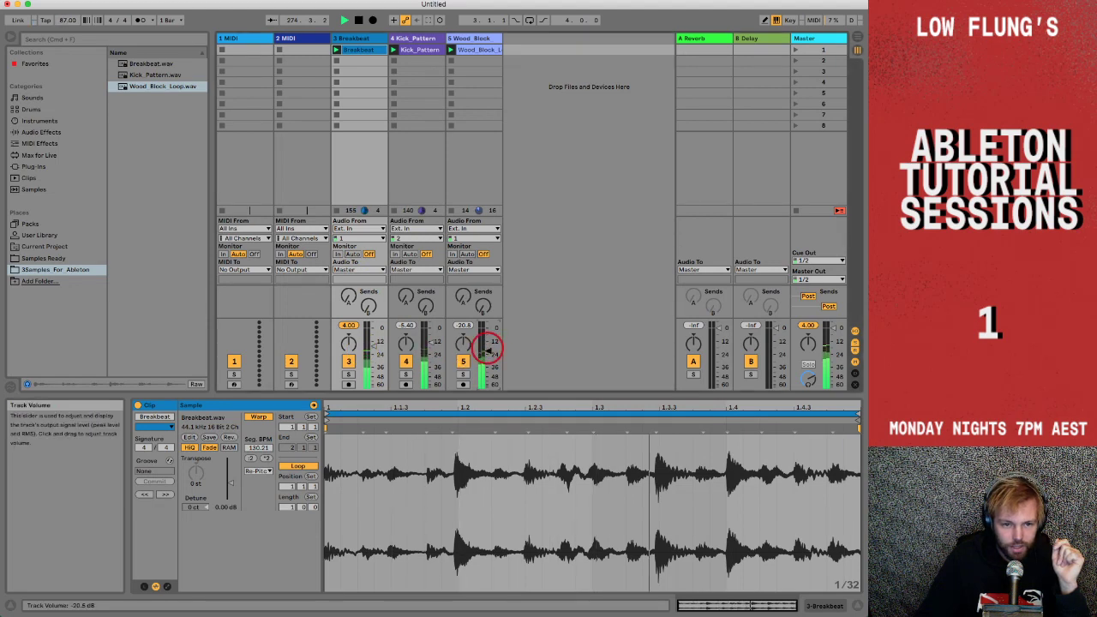
left_click_drag(487, 350, 487, 343)
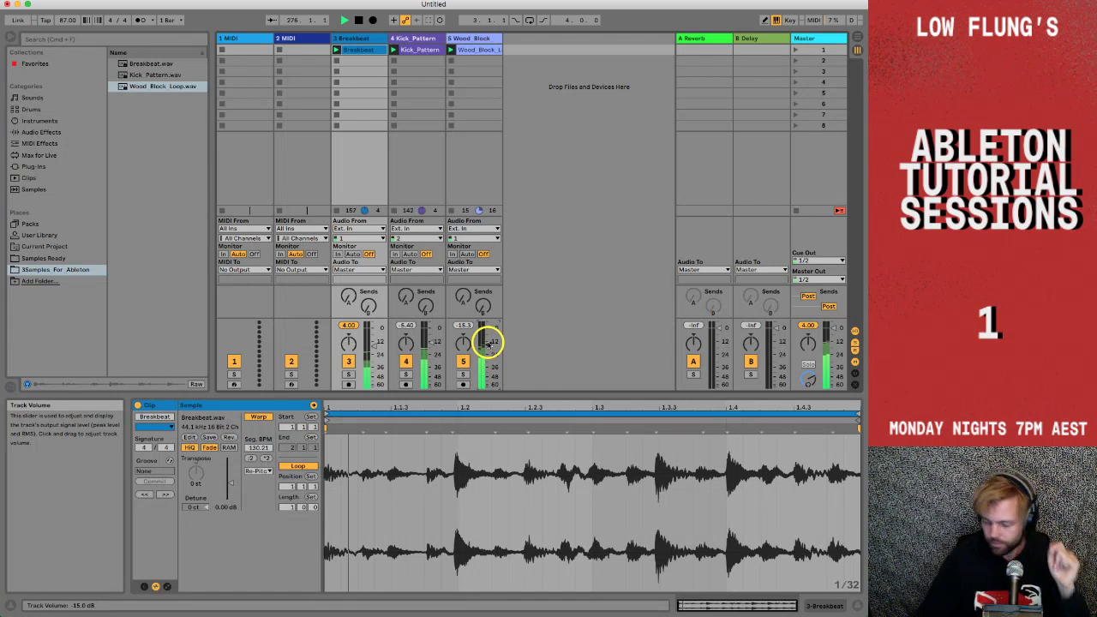
Switch the Breakbeat clip's warp mode to Beats and solo its track, comparing it once with the full mix.
left_click(257, 472)
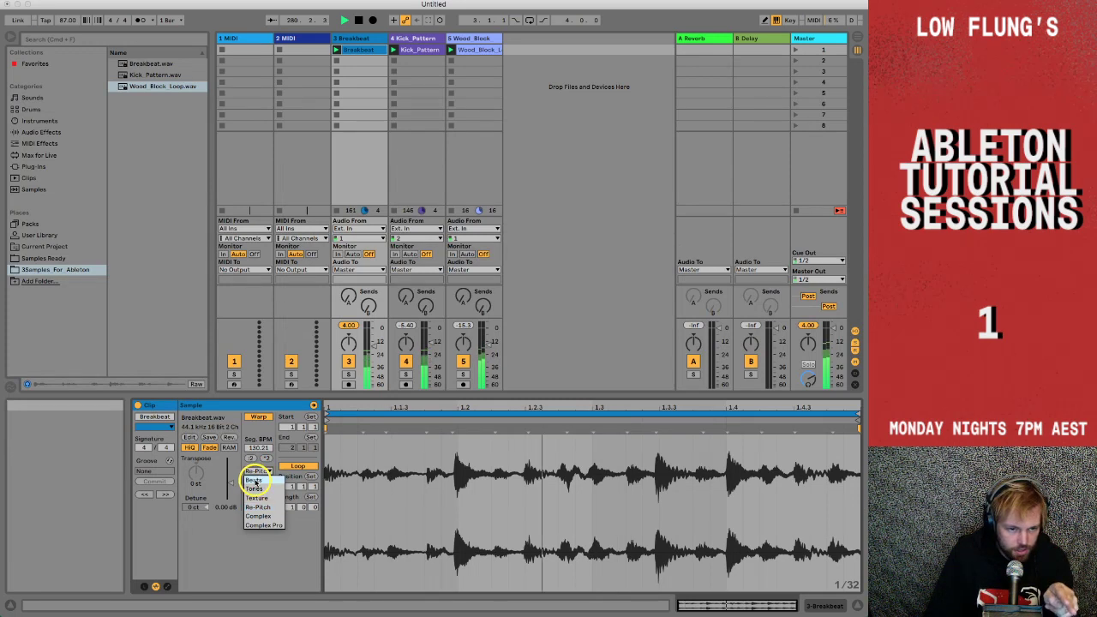
left_click(255, 481)
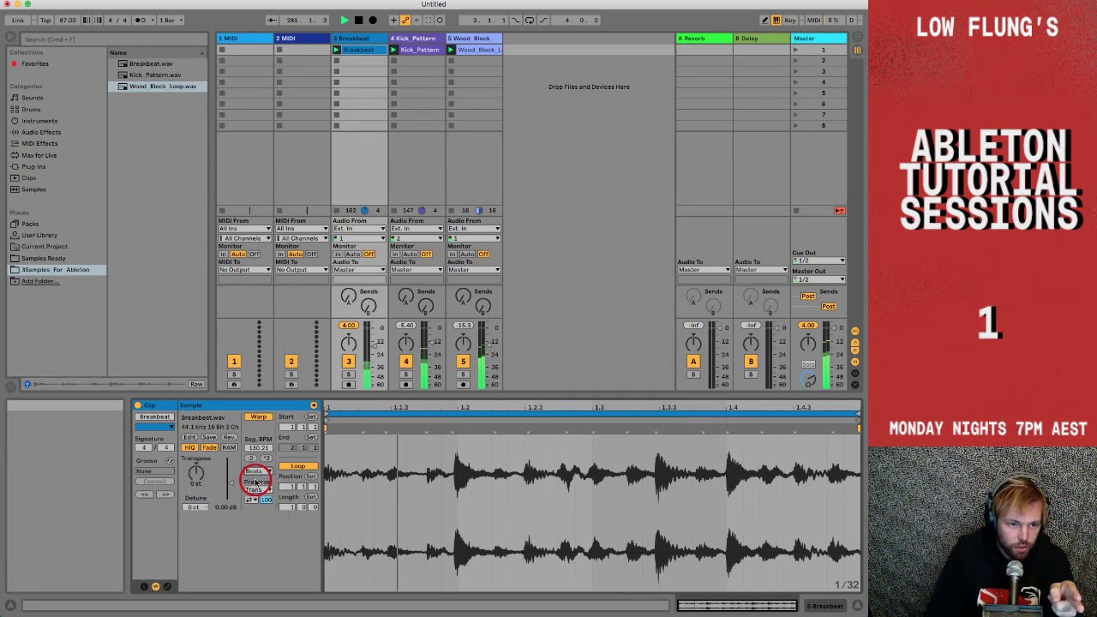
left_click(349, 375)
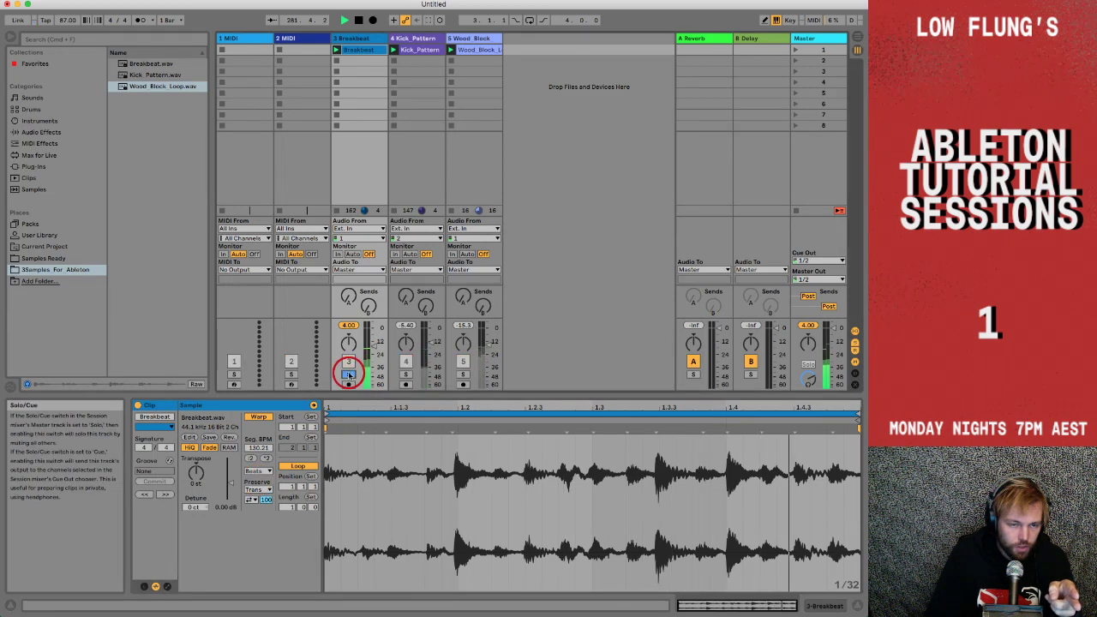
left_click(349, 374)
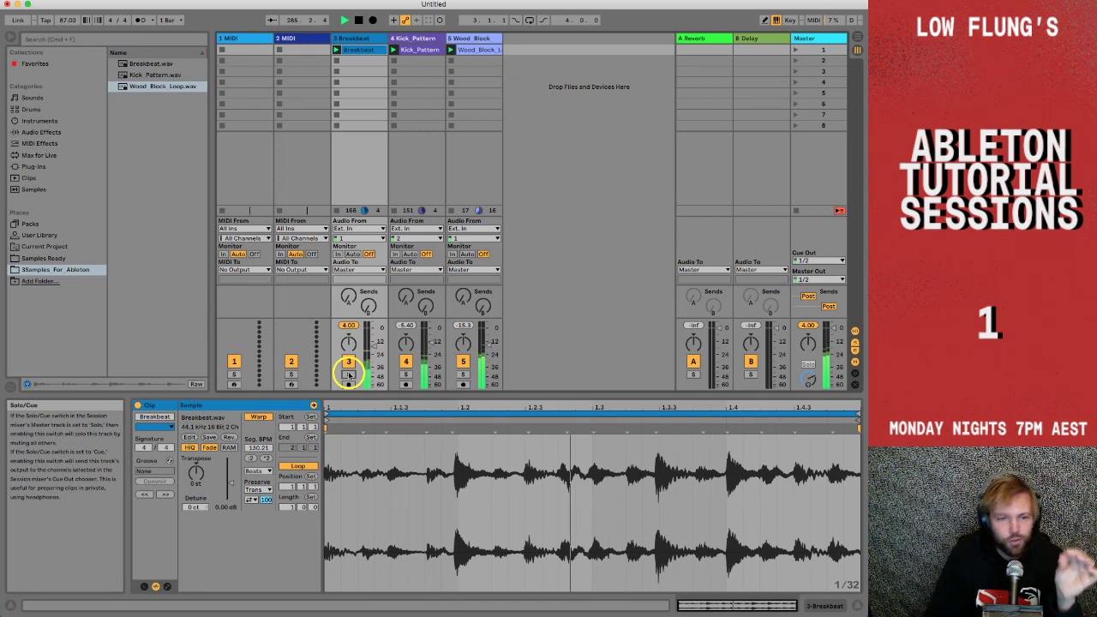
left_click(349, 375)
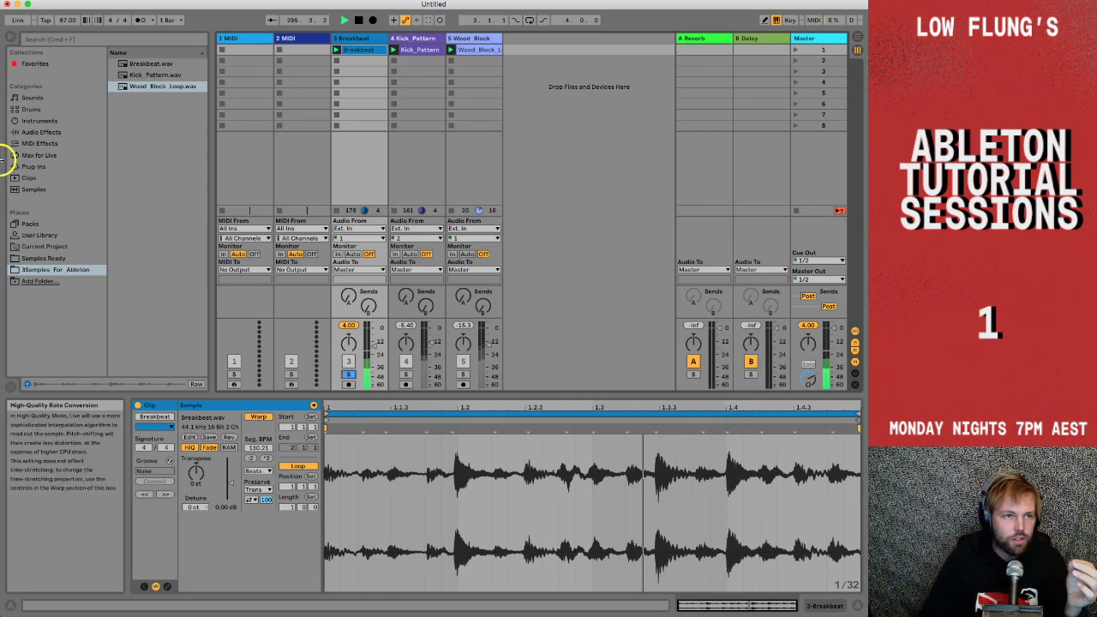
Drop the project tempo to 31 BPM and change the Breakbeat clip's warp mode to Re-Pitch to compare the stretching.
left_click_drag(63, 17, 63, 23)
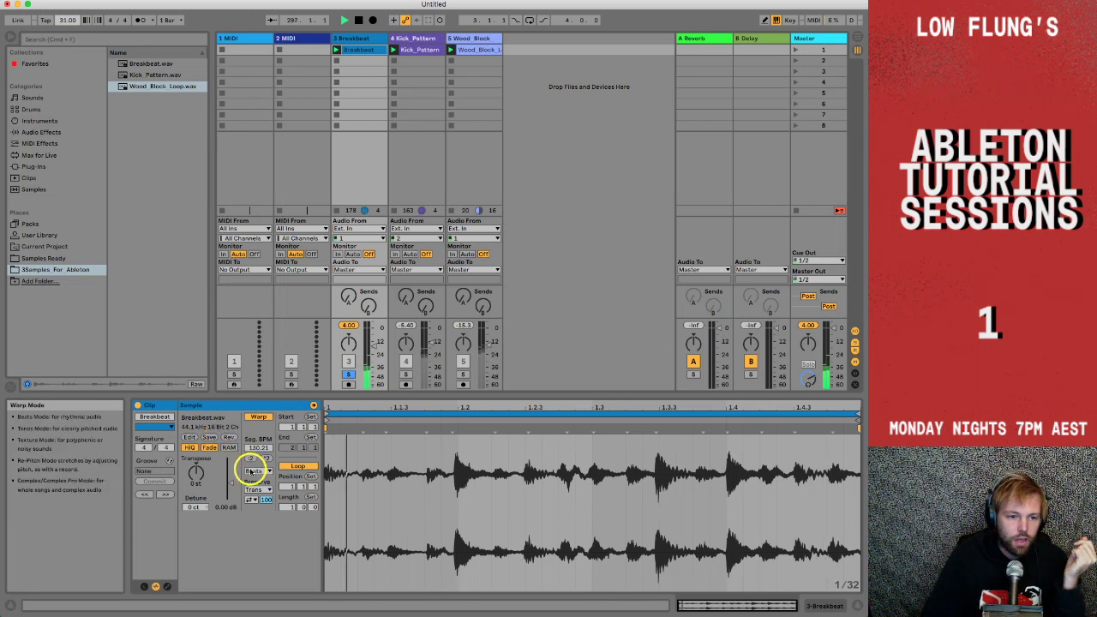
left_click(251, 472)
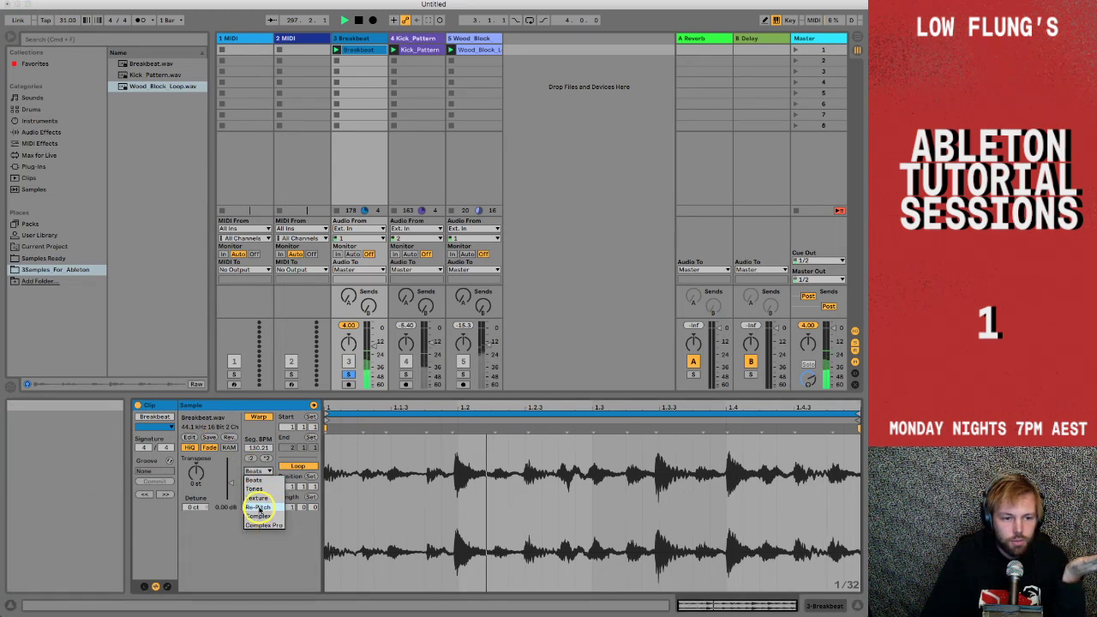
left_click(258, 508)
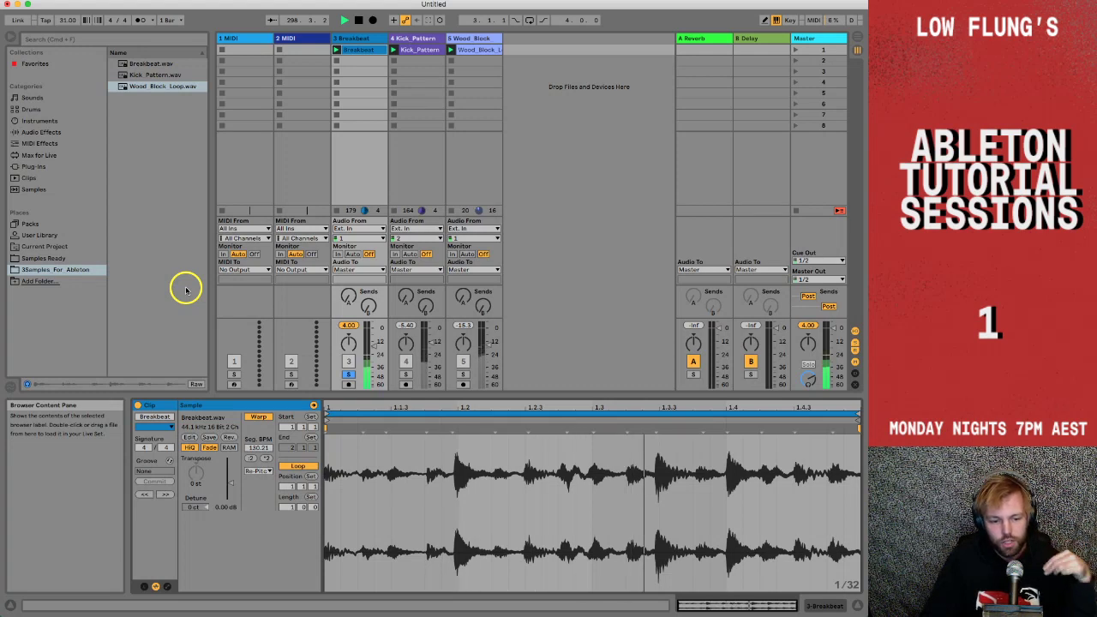
Raise the project tempo to 88 BPM and set the Breakbeat clip's warp mode to Beats.
left_click_drag(62, 21, 64, 19)
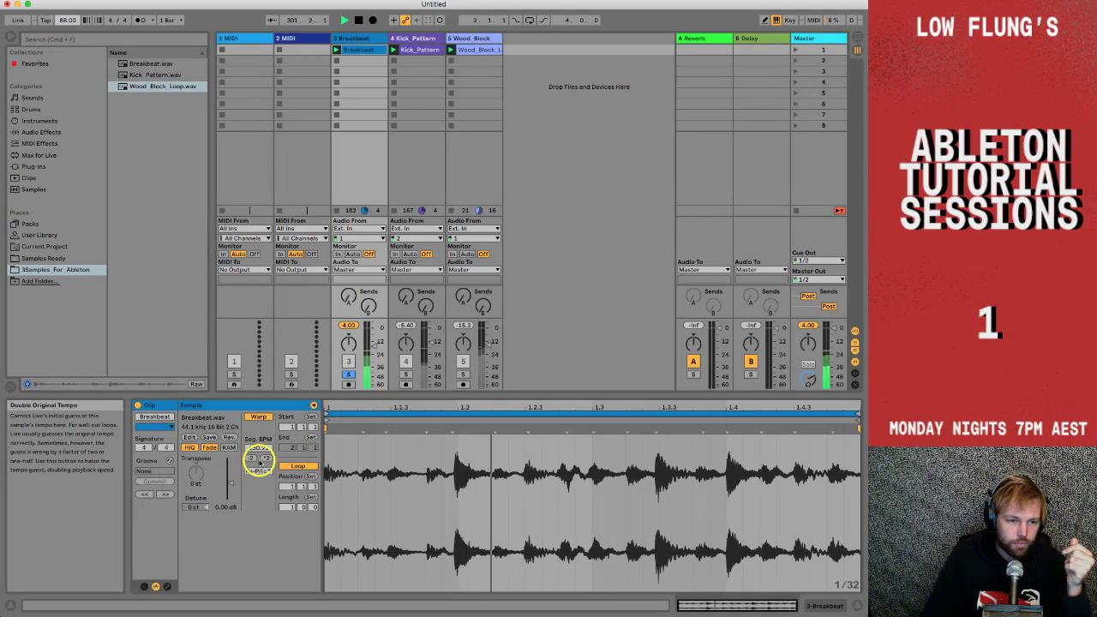
left_click(258, 471)
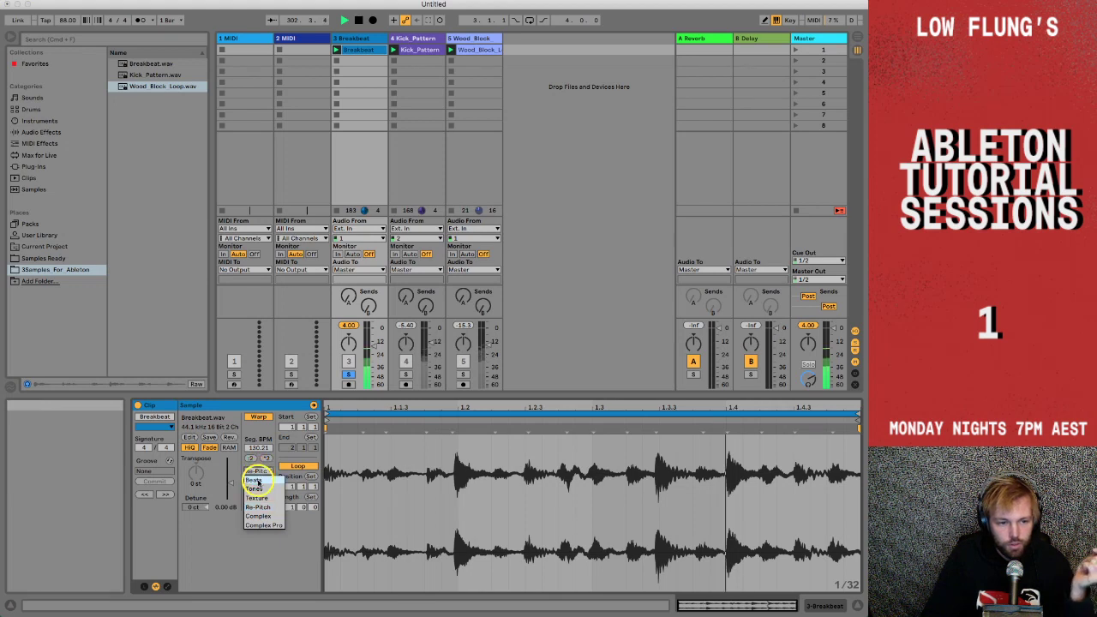
left_click(255, 481)
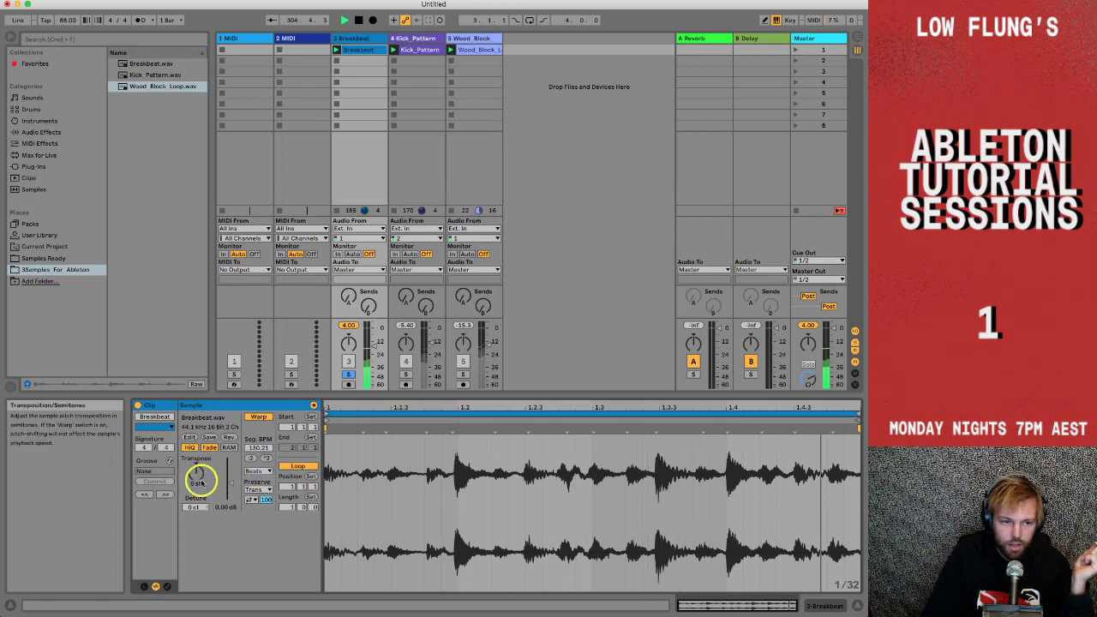
Try transposing the Breakbeat clip to -20 st and other pitches, return it to 0 st, and set its track volume to about -13 dB.
left_click(196, 472)
left_click_drag(195, 473, 197, 474)
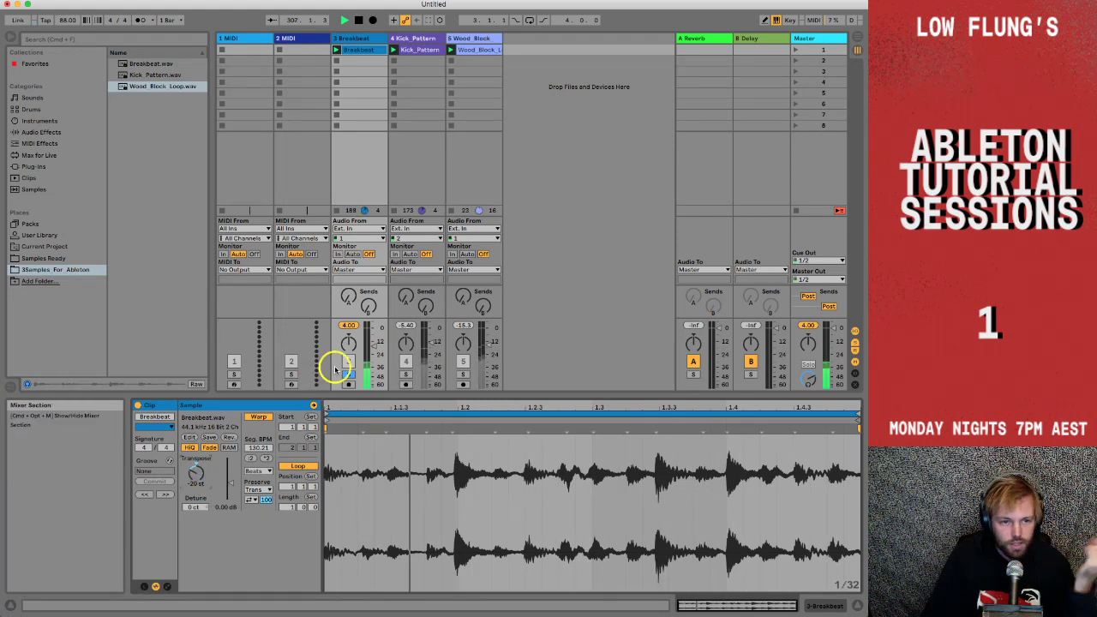
left_click(374, 339)
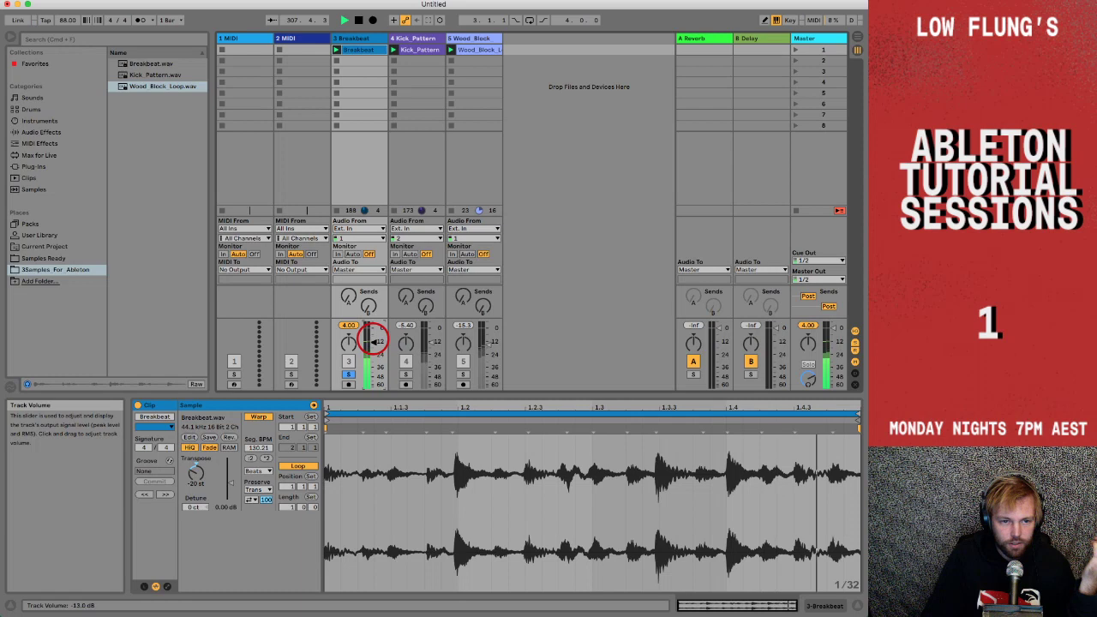
left_click_drag(195, 476, 195, 477)
left_click_drag(194, 478, 196, 479)
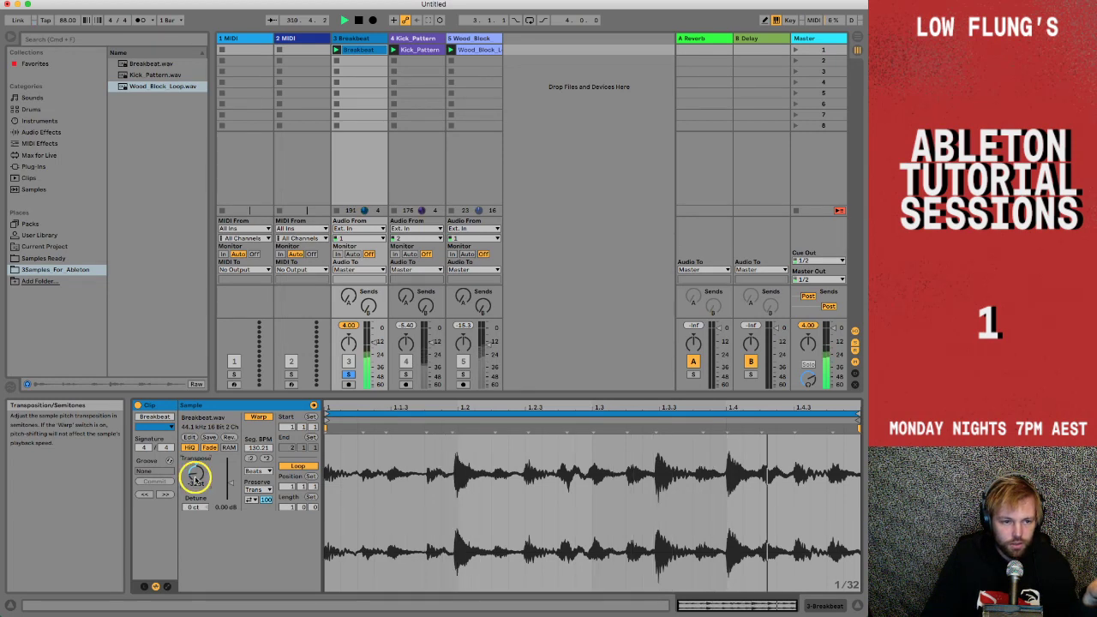
left_click_drag(196, 477, 196, 479)
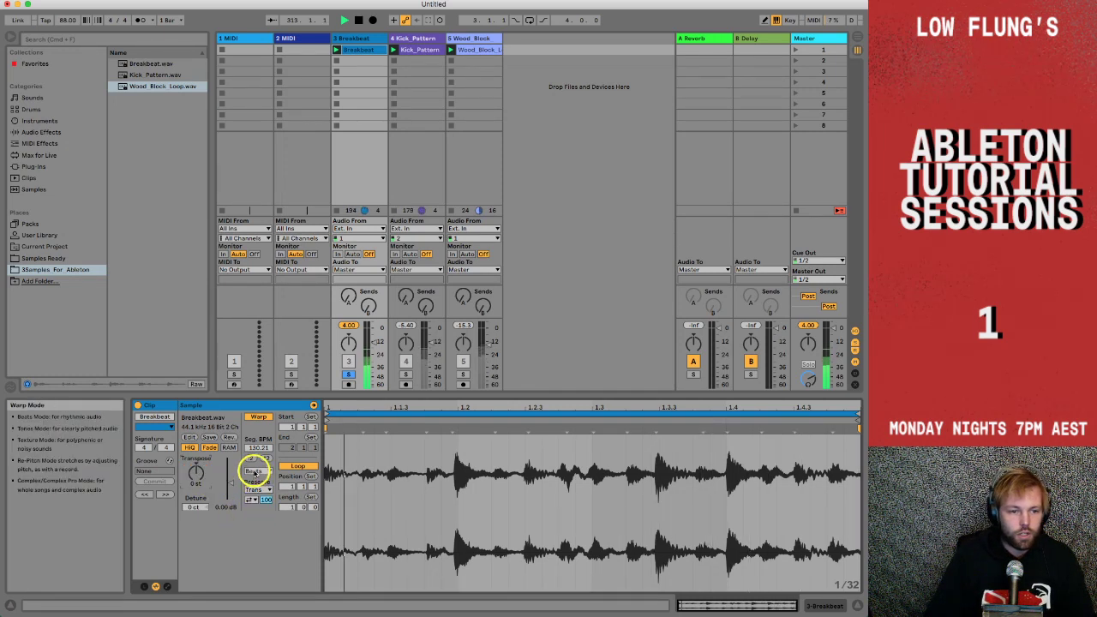
Set the Breakbeat clip's warp mode to Re-Pitch and unsolo its track.
left_click(253, 471)
left_click(263, 508)
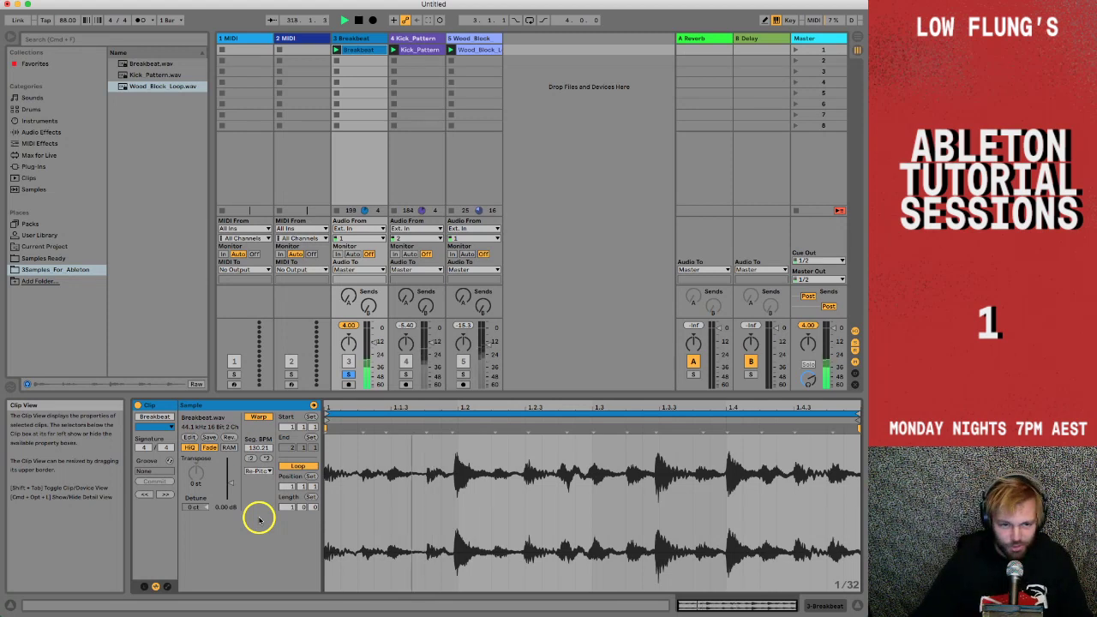
left_click(350, 374)
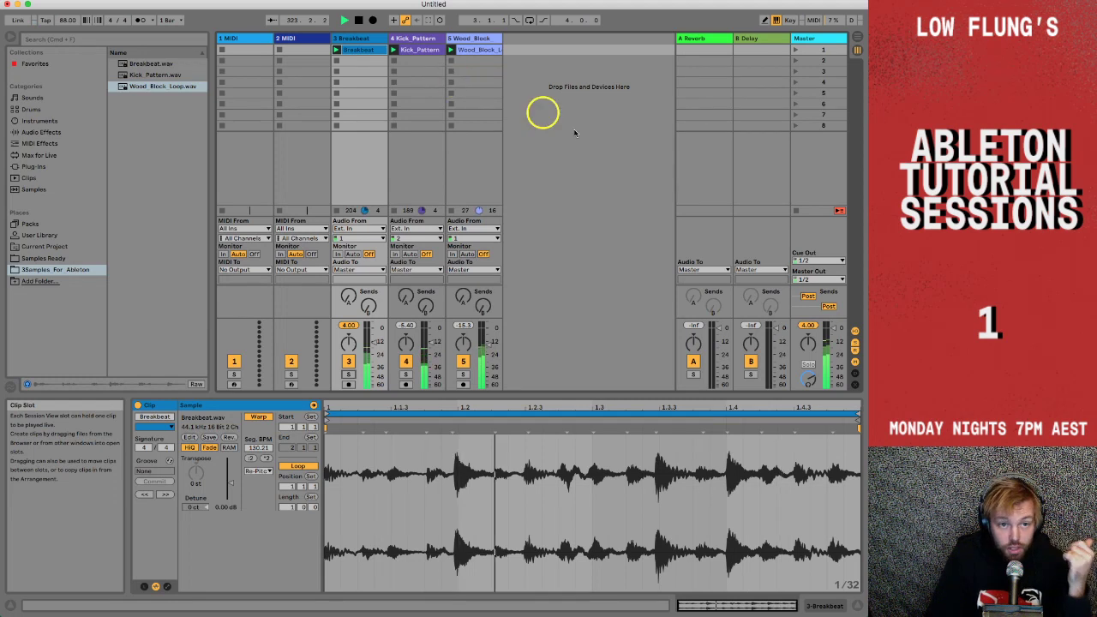
Stop all clips, relaunch them together with scene 1, and show the Wood_Block_Loop clip's settings.
left_click(797, 211)
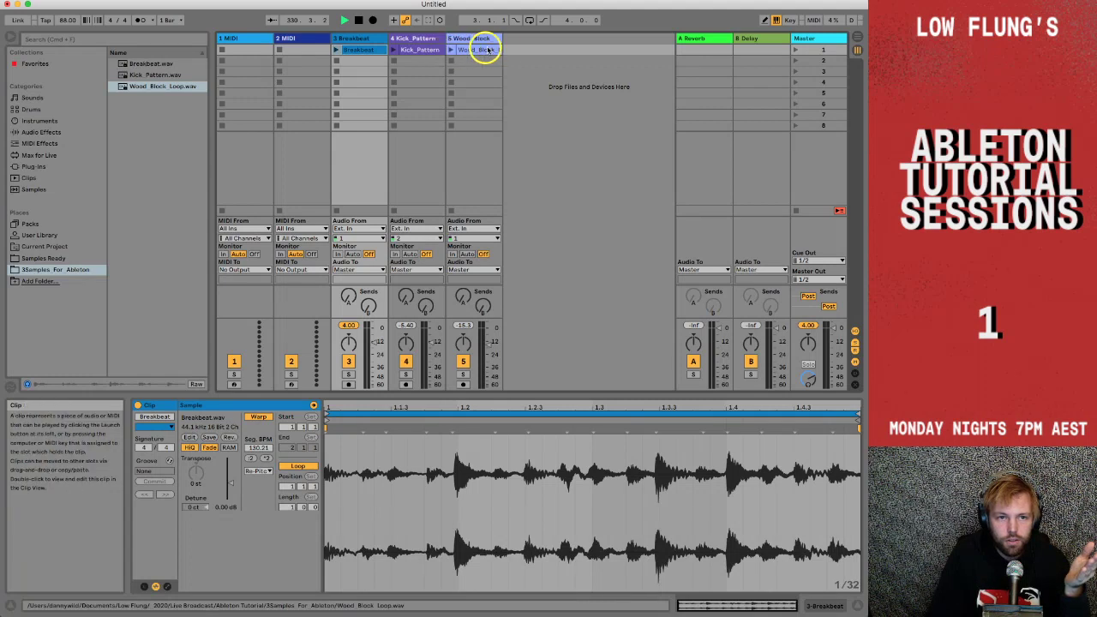
left_click(795, 49)
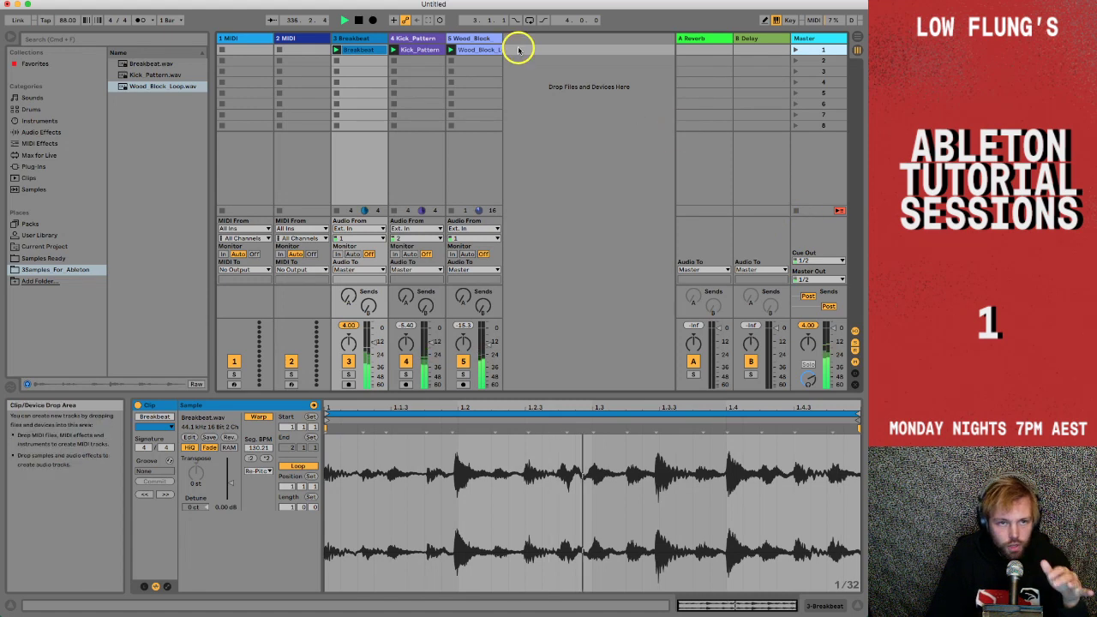
left_click(486, 50)
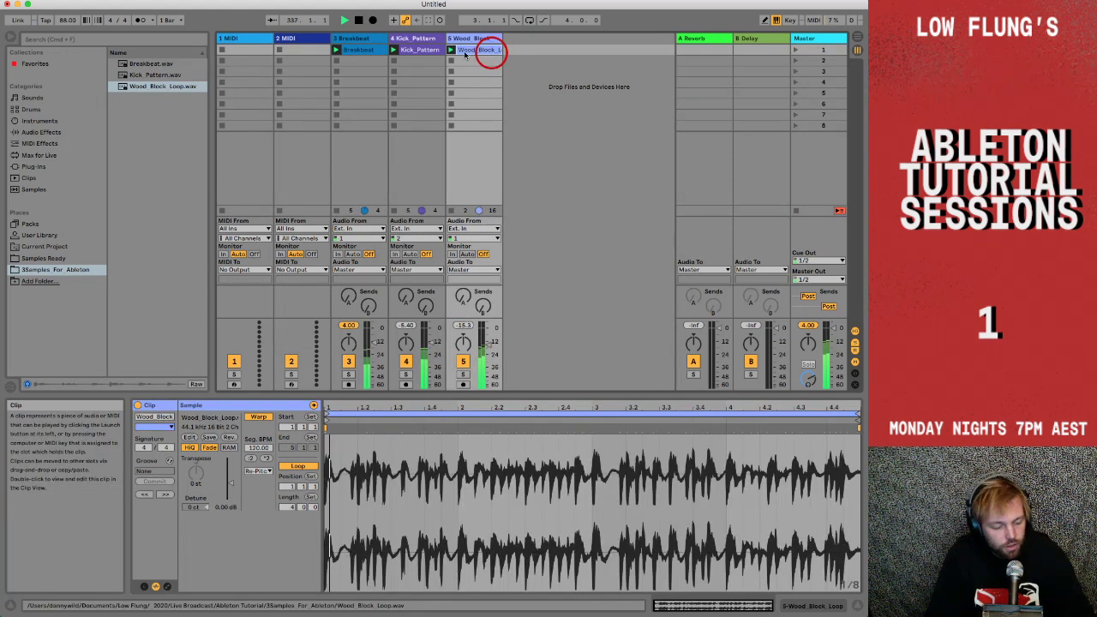
Move the Kick_Pattern and Wood_Block_Loop clips to scene 2, keep Breakbeat in scene 1, and launch each scene in turn.
left_click(367, 52, "shift")
left_click_drag(366, 65, 360, 50)
left_click(364, 65)
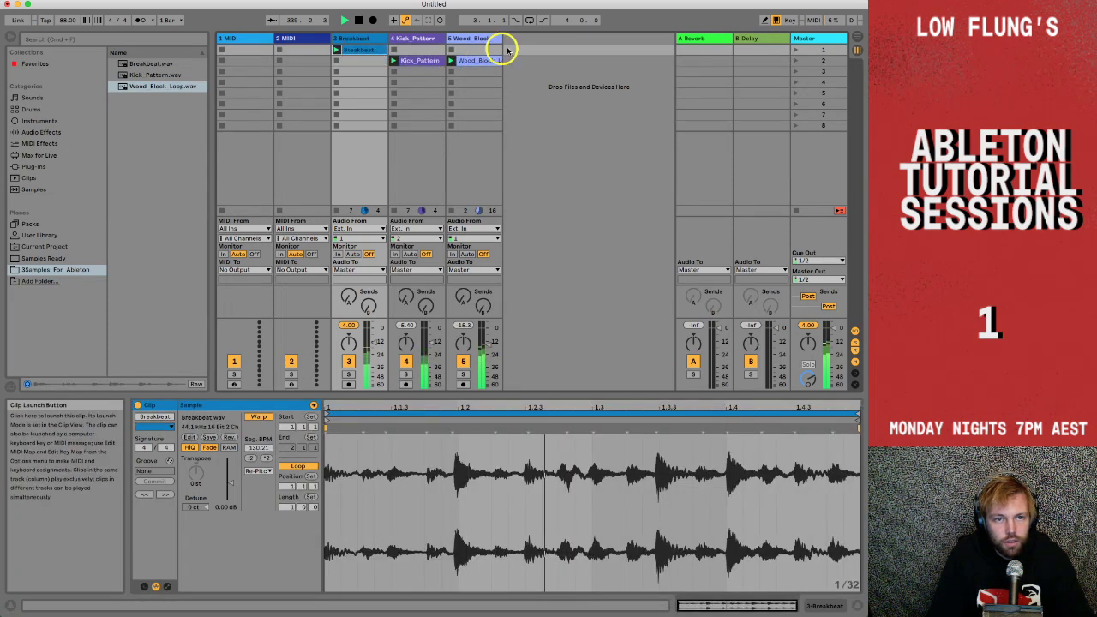
left_click(796, 50)
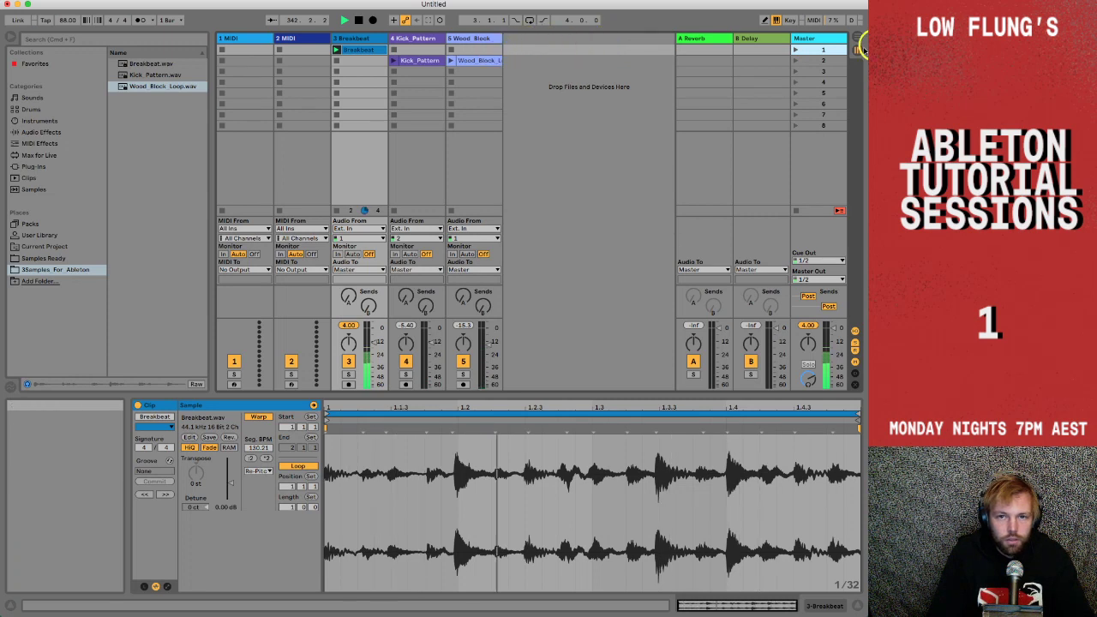
left_click(797, 62)
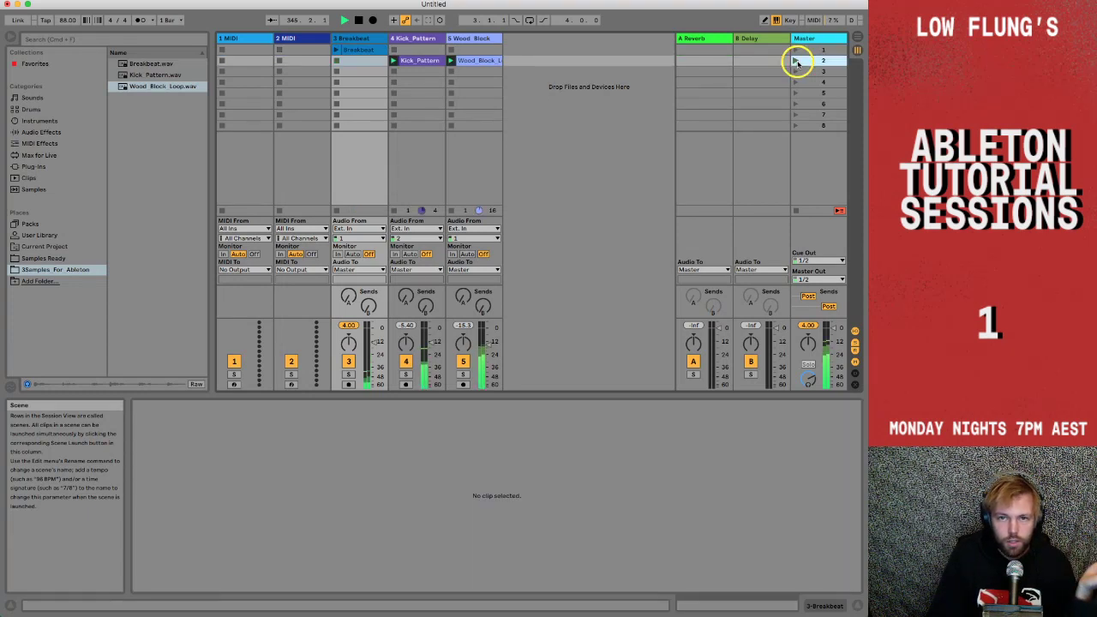
Copy the Breakbeat clip from scene 1 into scene 2 of the same track.
left_click(349, 50)
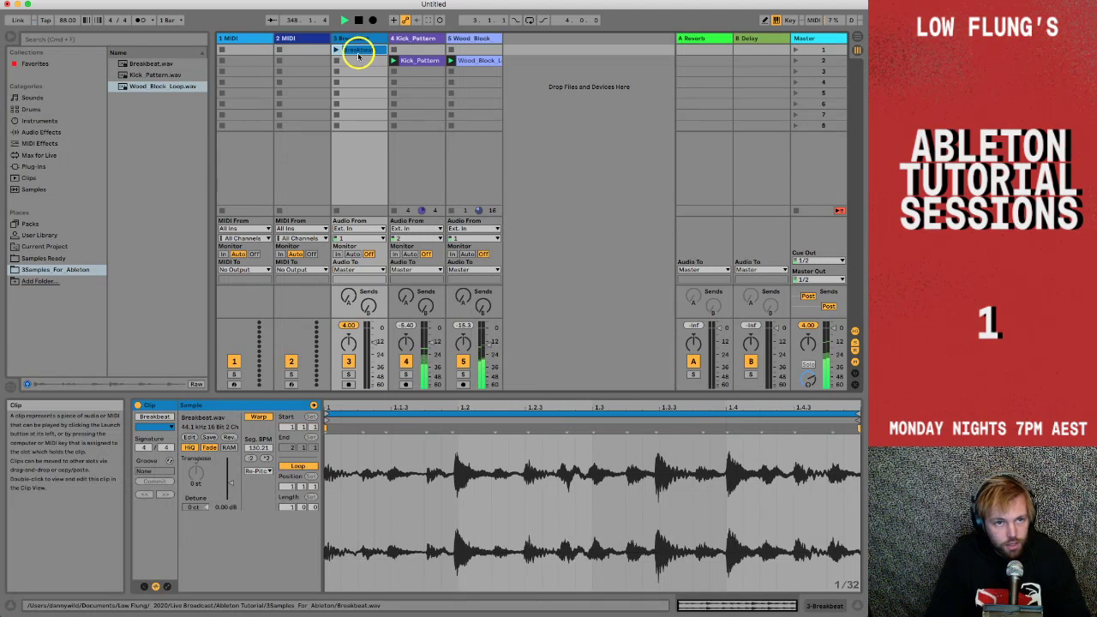
left_click(357, 62)
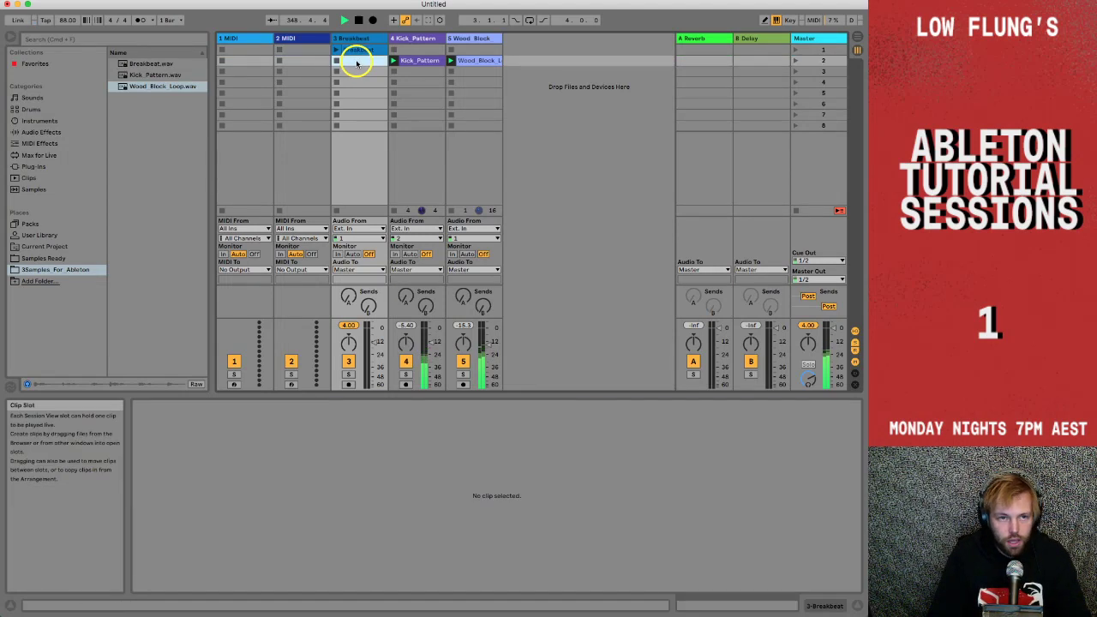
key("super+v")
left_click(357, 53)
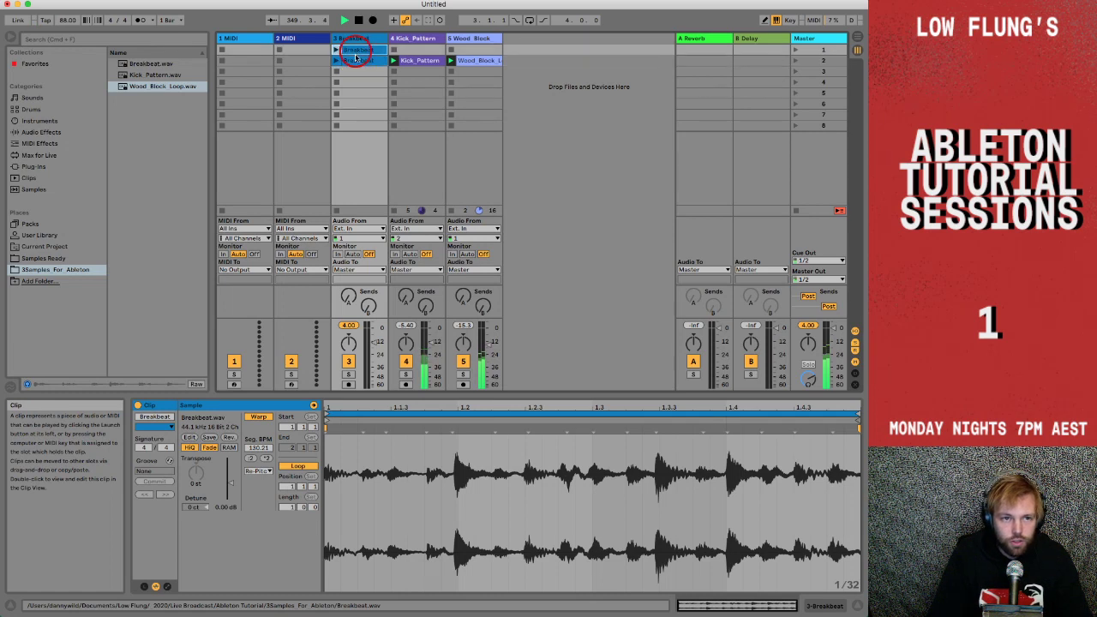
left_click(356, 63)
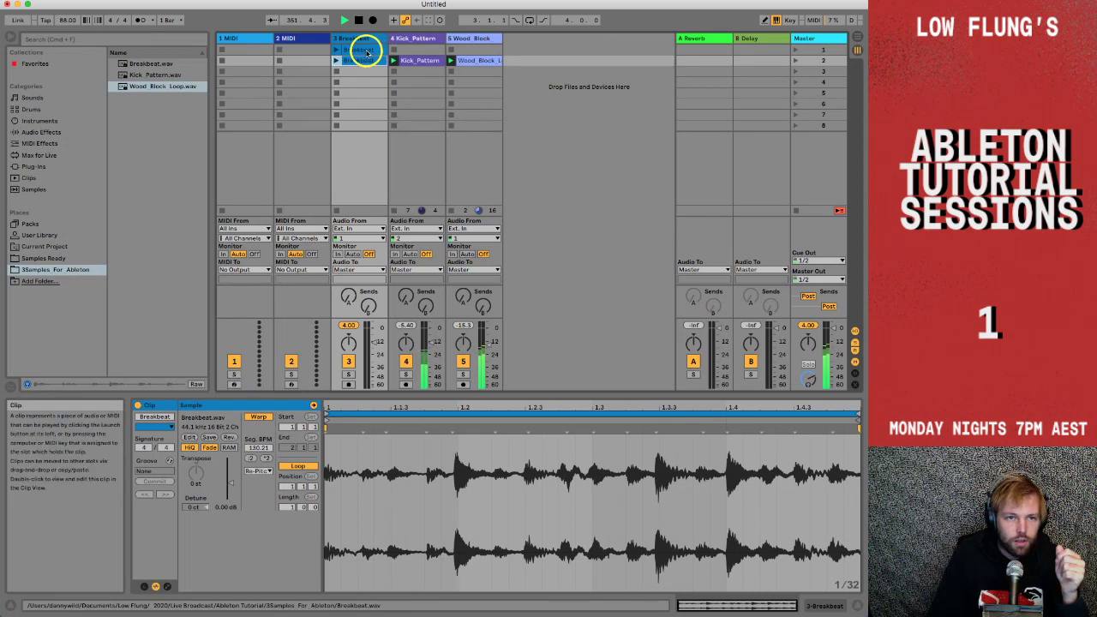
Reverse the Breakbeat clip in scene 1 and launch scene 1.
left_click(366, 53)
double_click(361, 52)
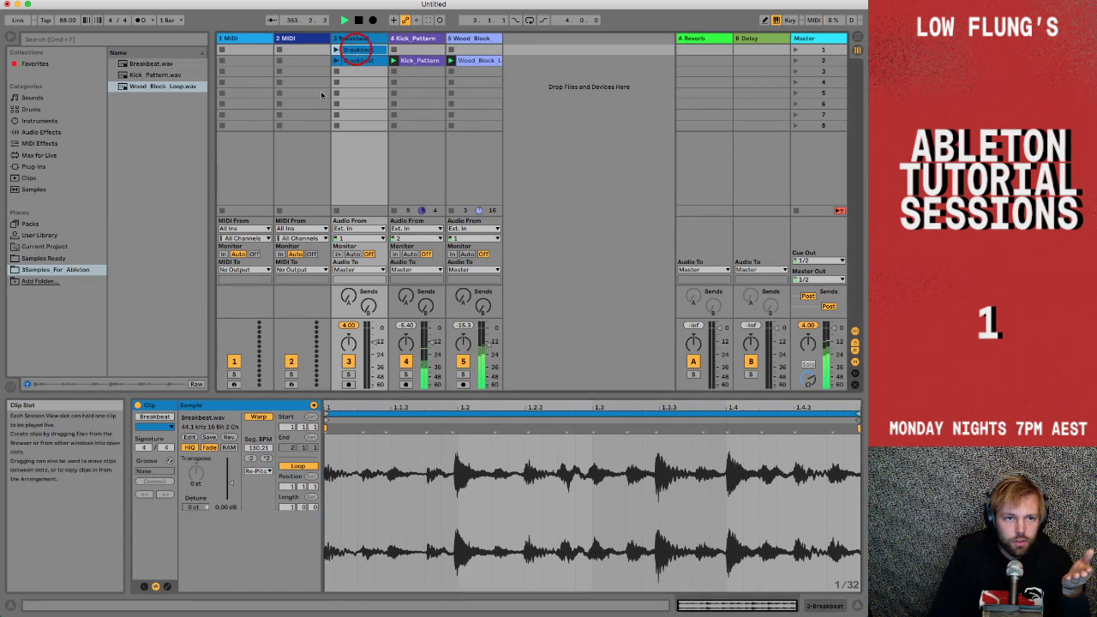
left_click(228, 439)
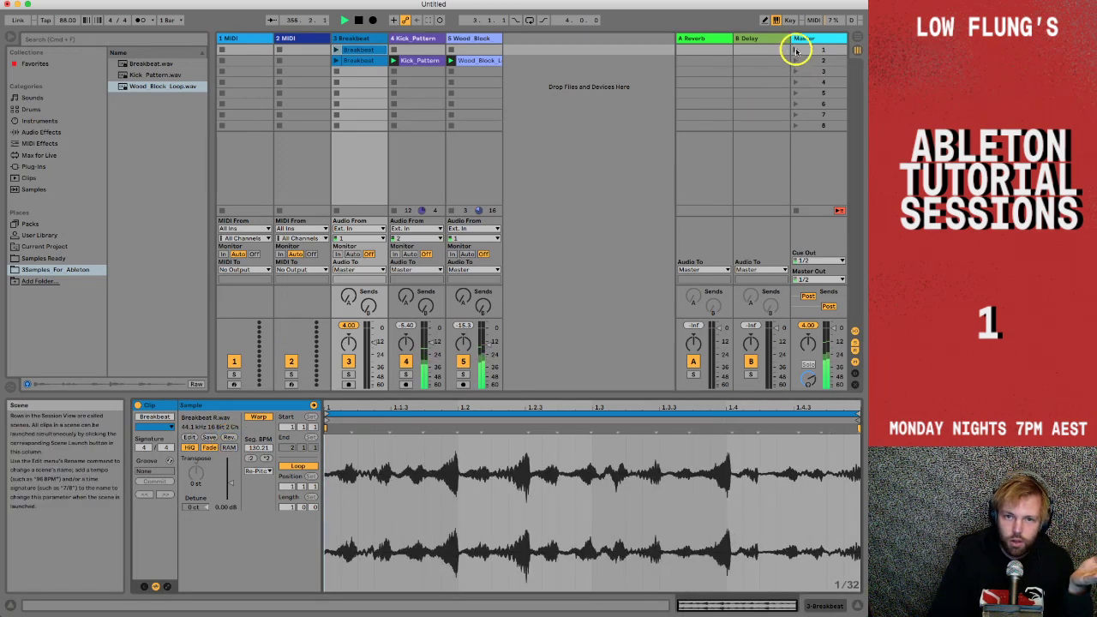
left_click(796, 49)
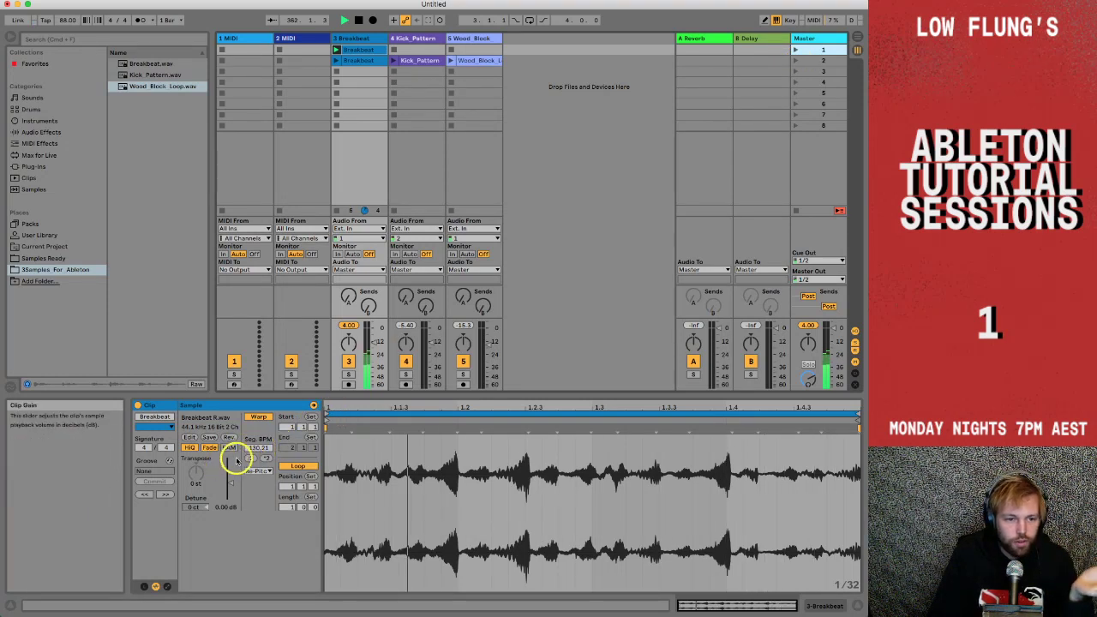
Set the reversed Breakbeat clip's warp mode to Beats, transpose it up, and set its track volume to about -11 dB.
left_click(255, 471)
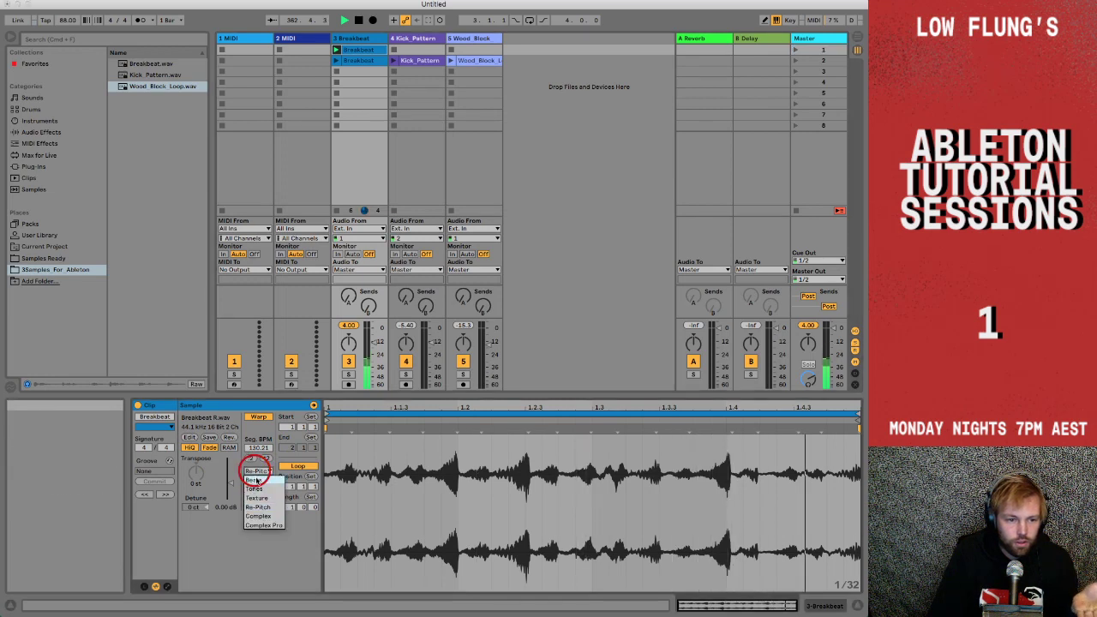
left_click(255, 477)
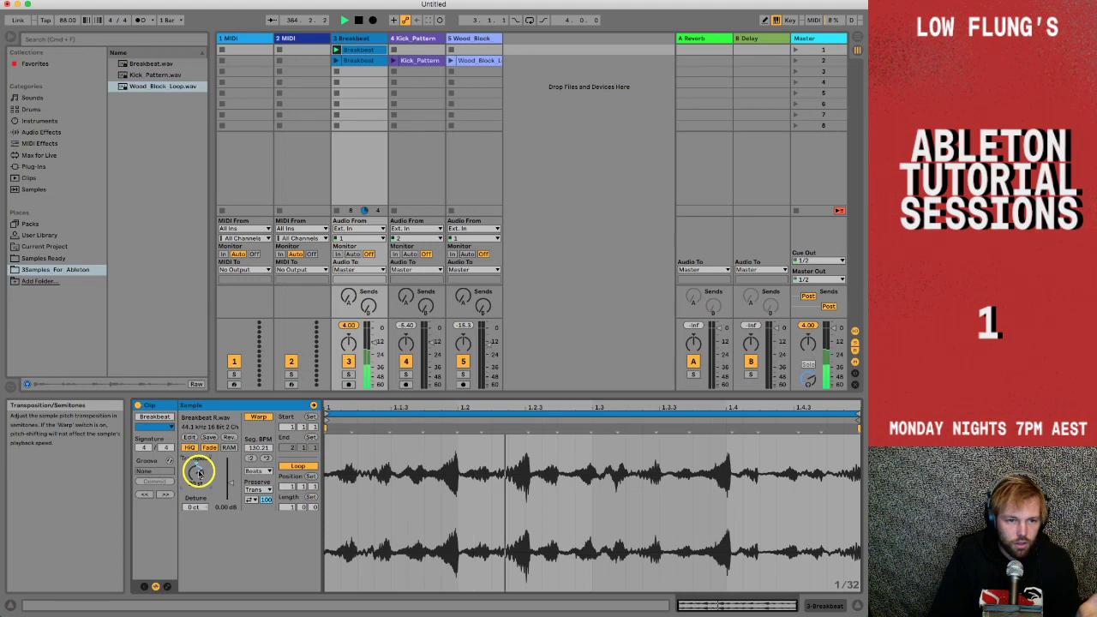
left_click_drag(374, 340, 376, 341)
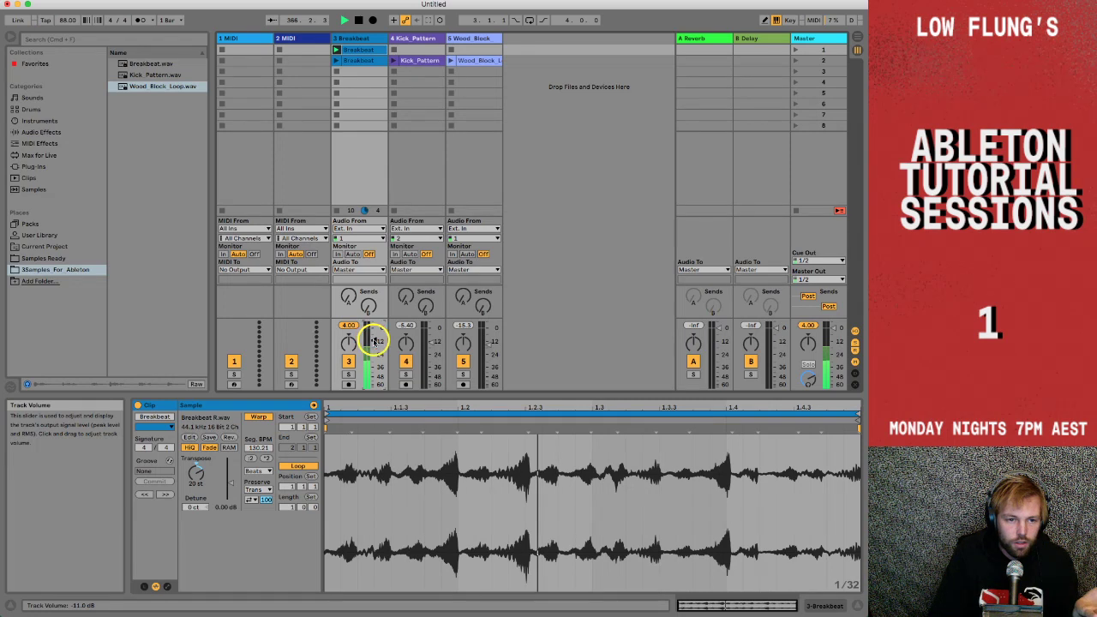
Launch scene 2 and show the settings of its Breakbeat clip.
left_click(797, 61)
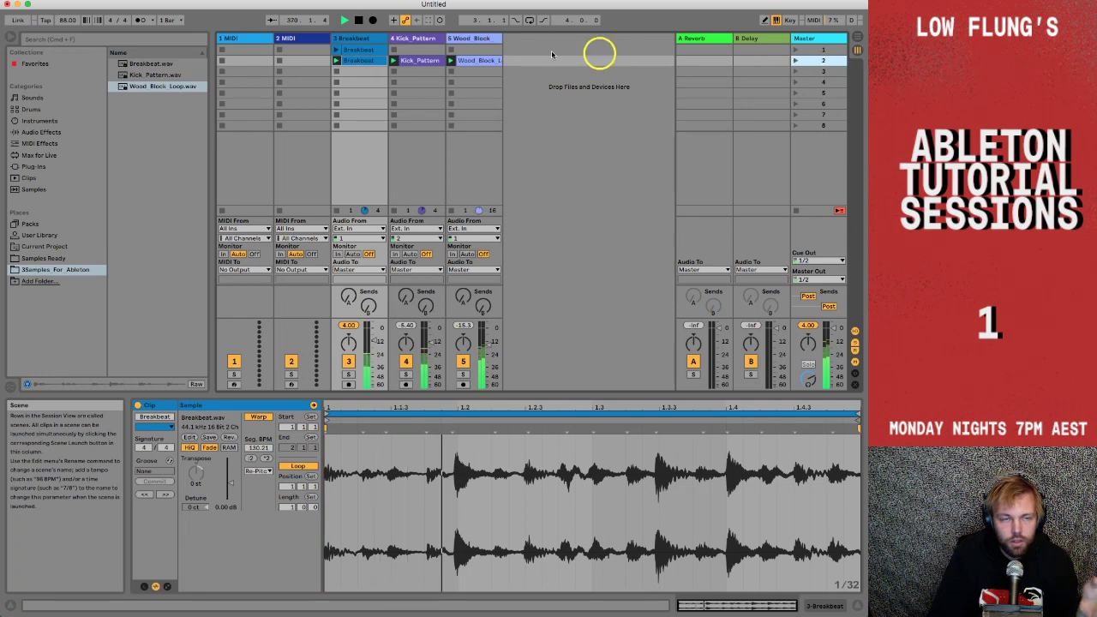
left_click(372, 62)
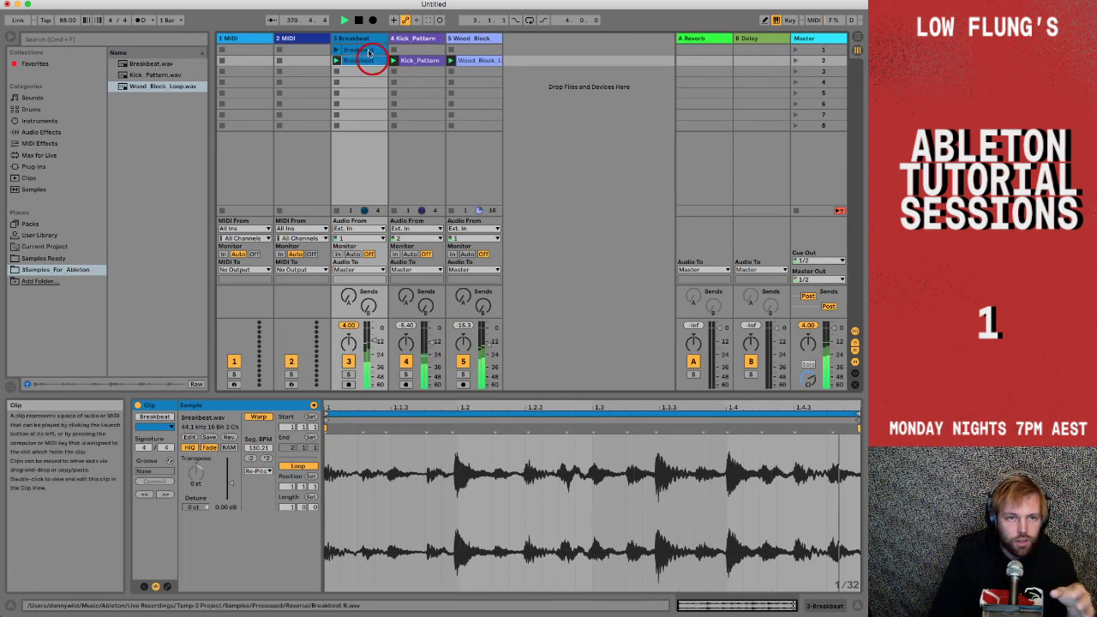
left_click(362, 61)
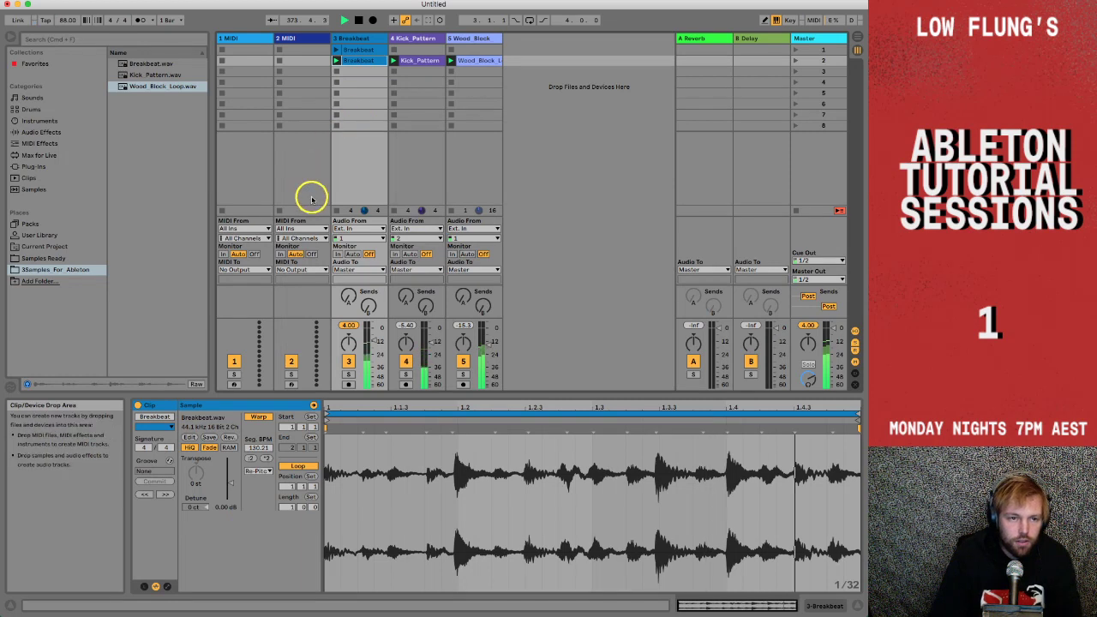
Color the reversed Breakbeat clip in scene 1 pinkish purple.
left_click(358, 51)
right_click(358, 52)
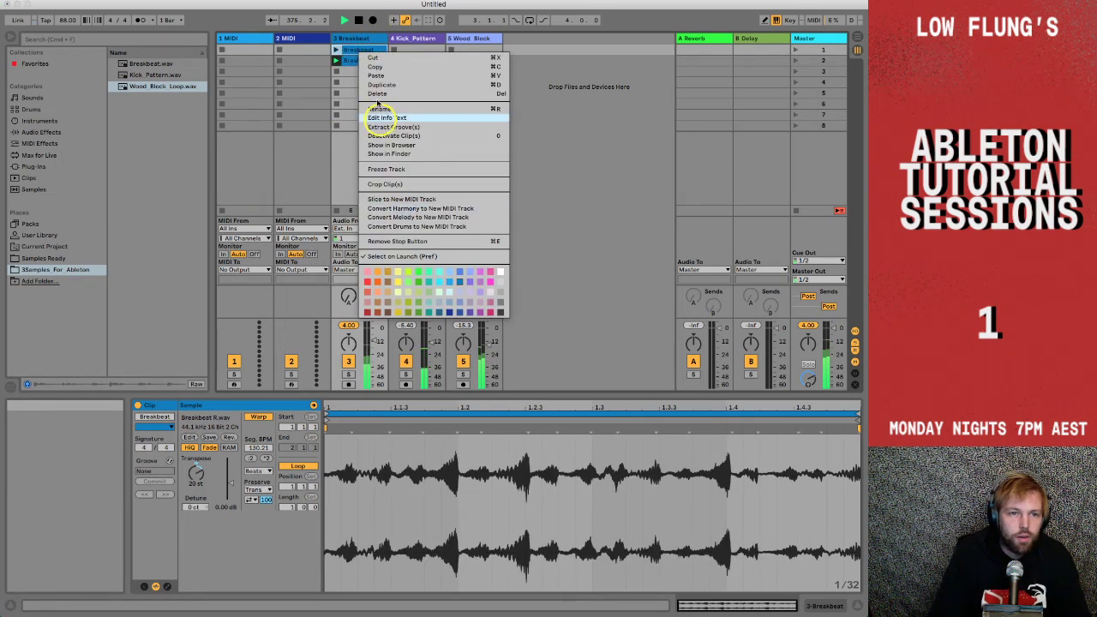
left_click(355, 50)
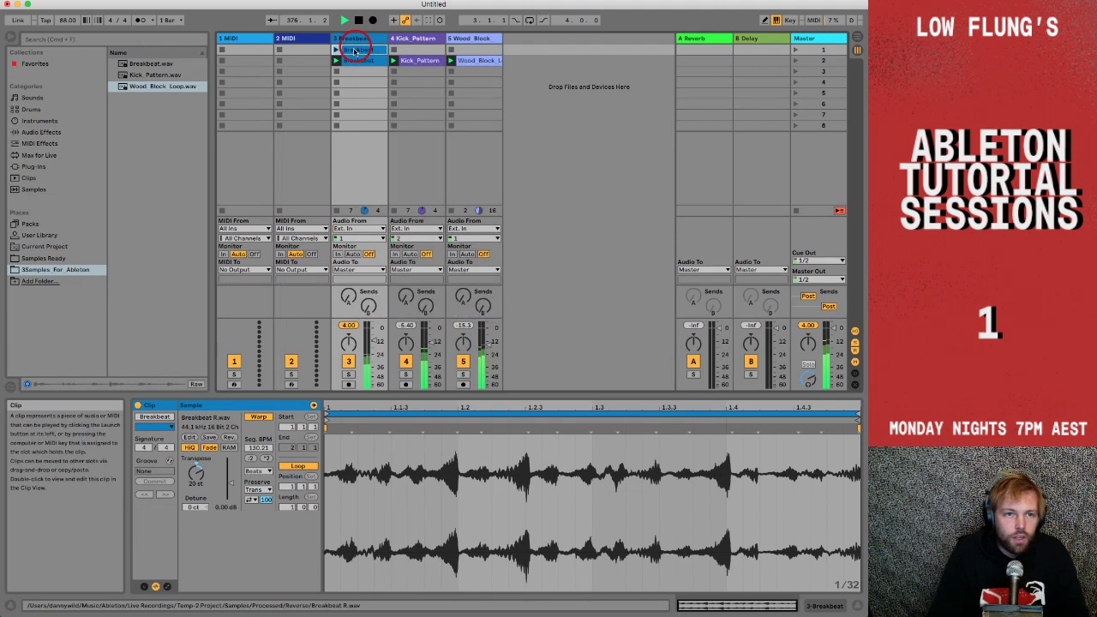
right_click(355, 51)
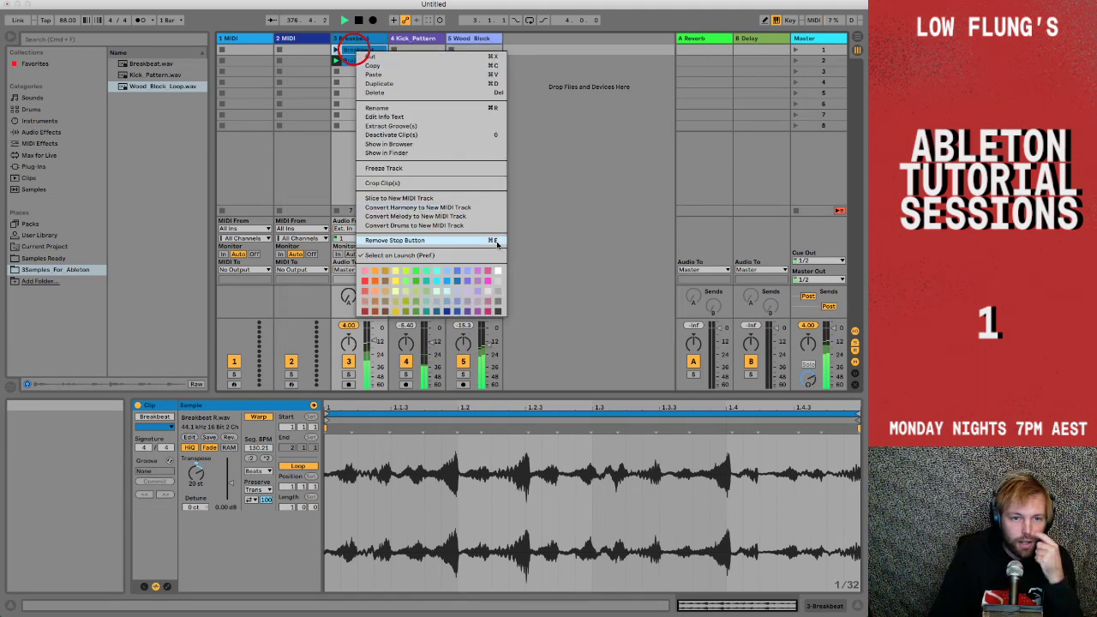
left_click(478, 273)
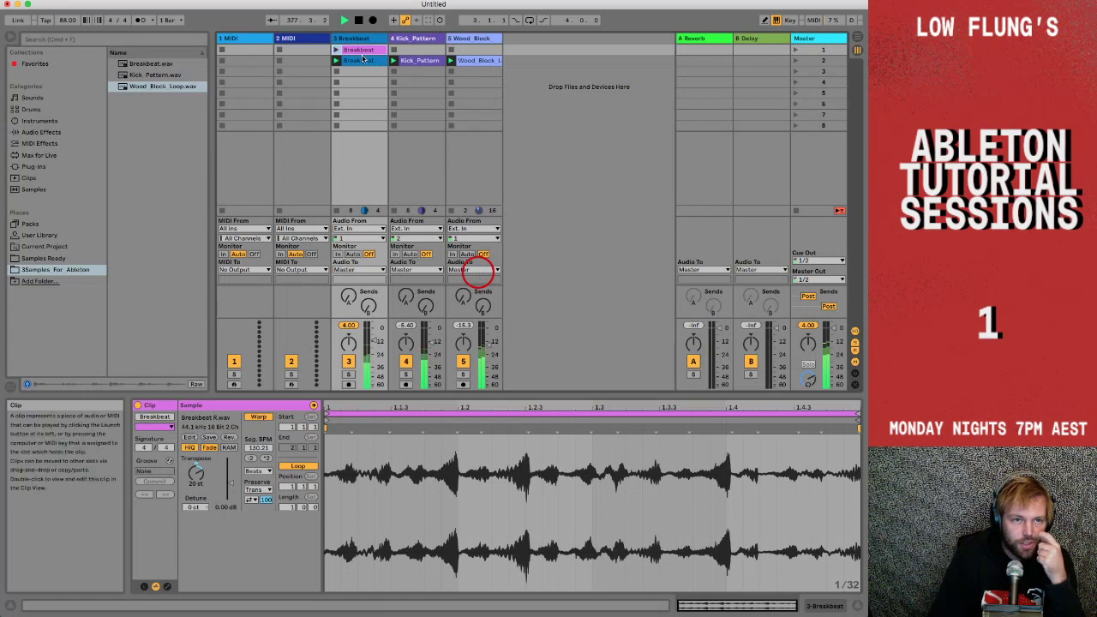
left_click(362, 60)
left_click(467, 60, "shift")
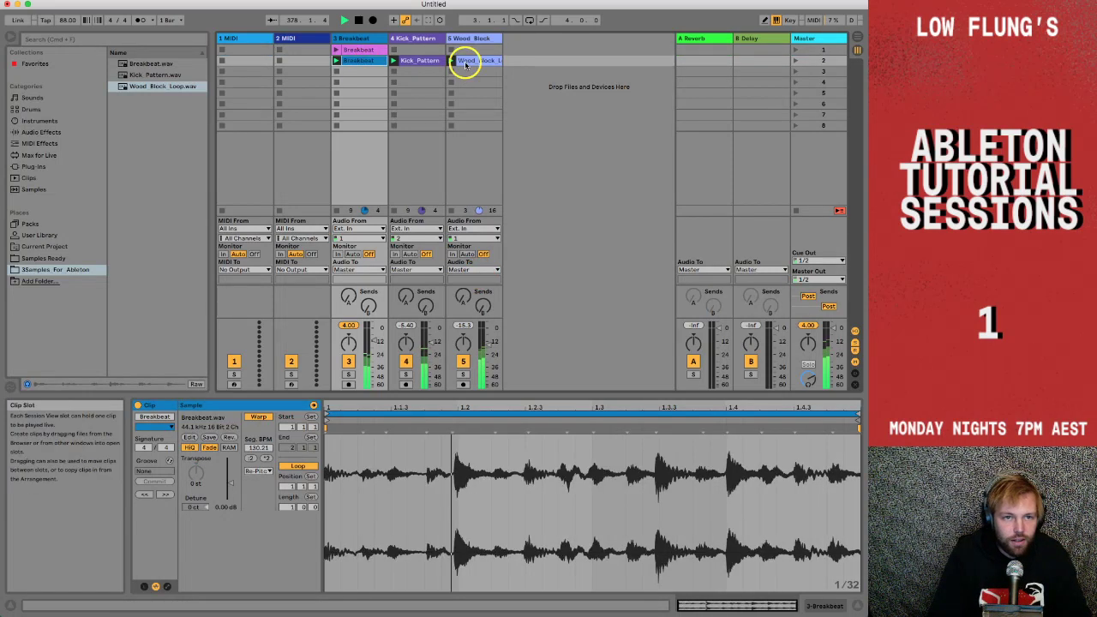
right_click(467, 62)
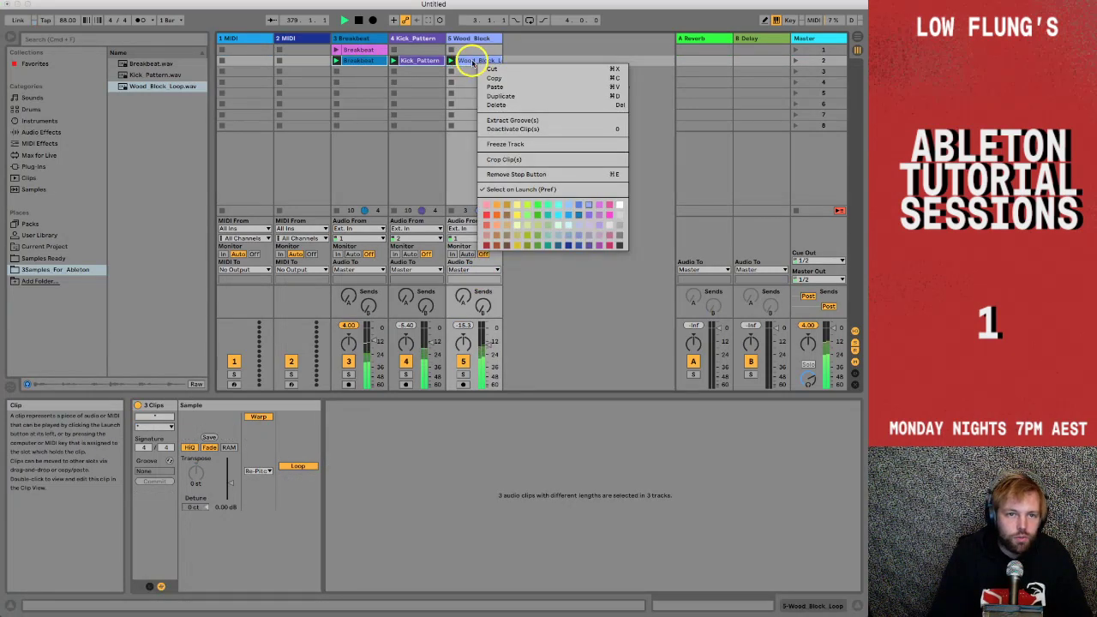
left_click(471, 62)
left_click(471, 62)
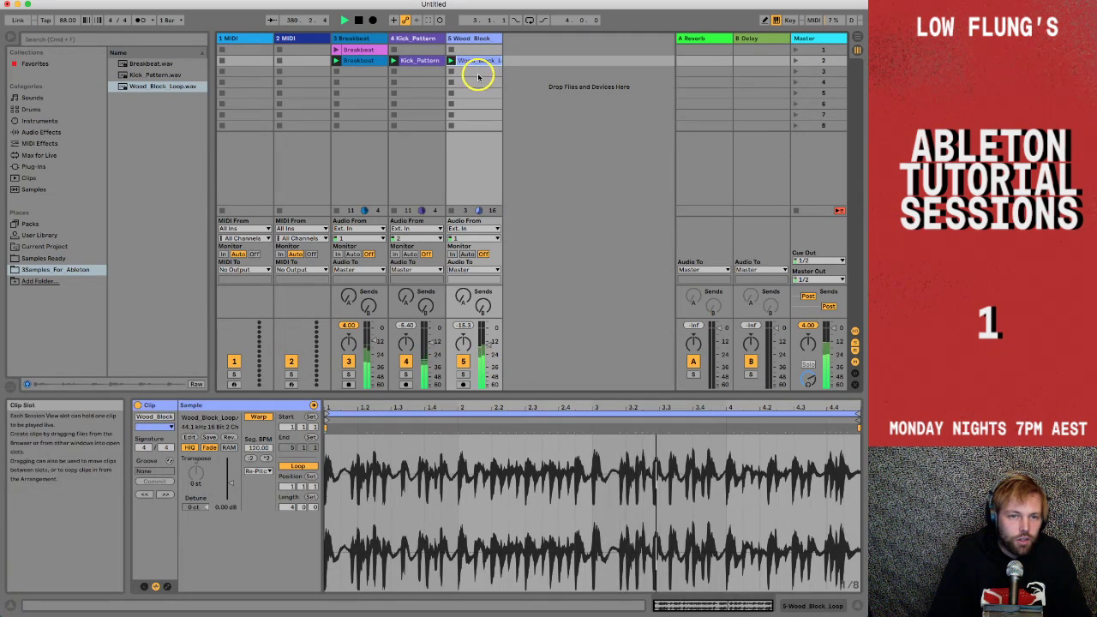
Color all four clips in scenes 1 and 2 white, clear the selection and stop playback.
left_click(478, 77)
left_click_drag(479, 76, 340, 49)
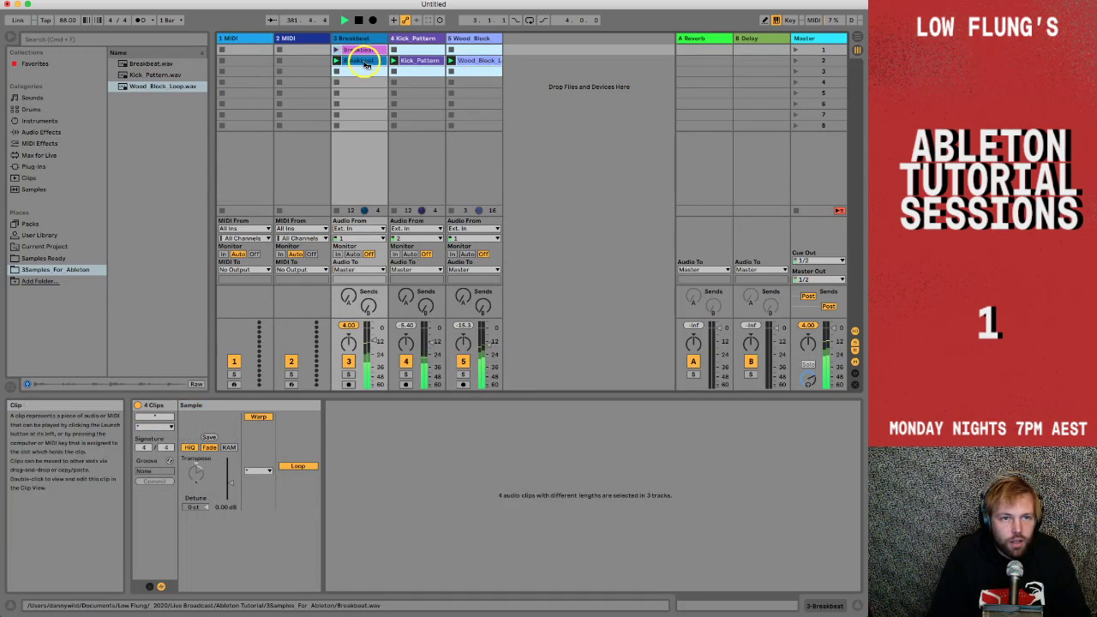
right_click(363, 63)
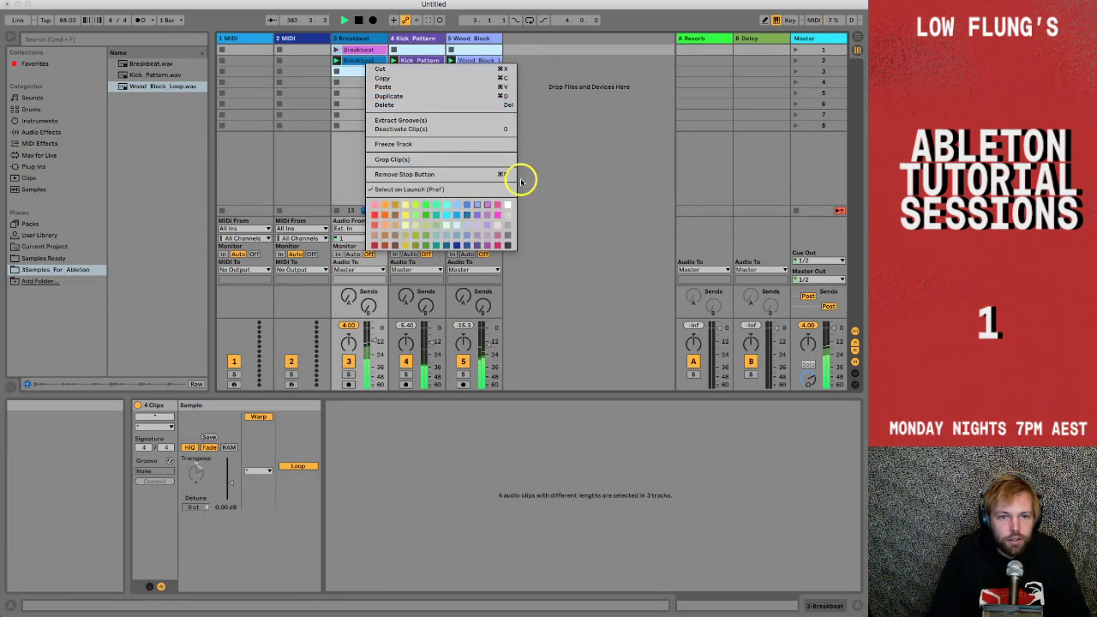
left_click(507, 205)
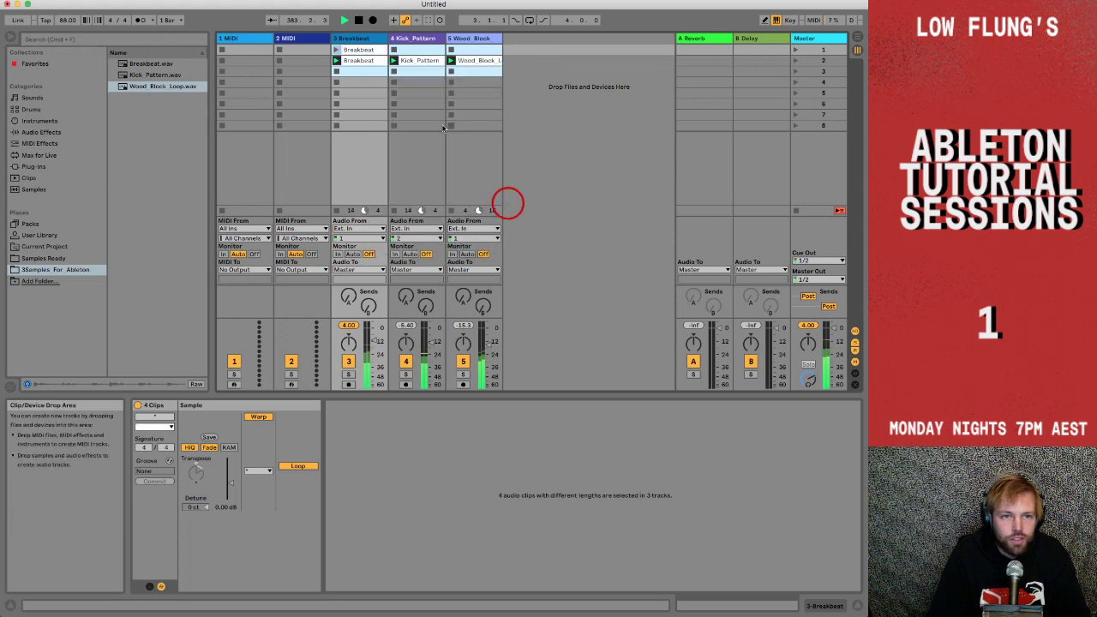
left_click(418, 114)
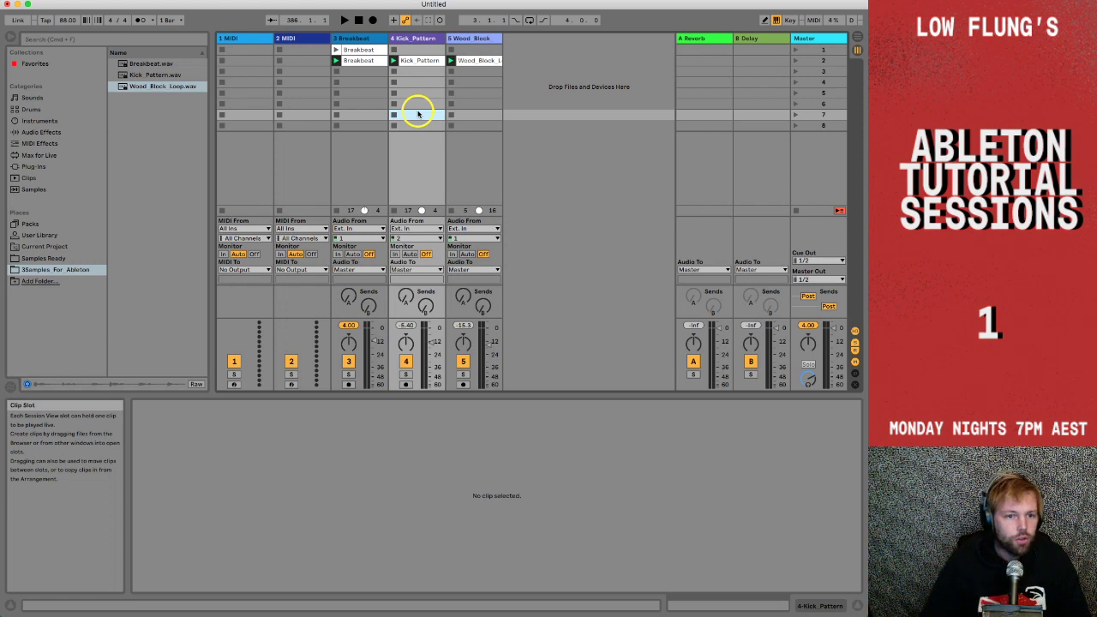
Try the Beats warp mode and its transposition control on the Kick_Pattern clip, and return the clip to Re-Pitch.
left_click(416, 62)
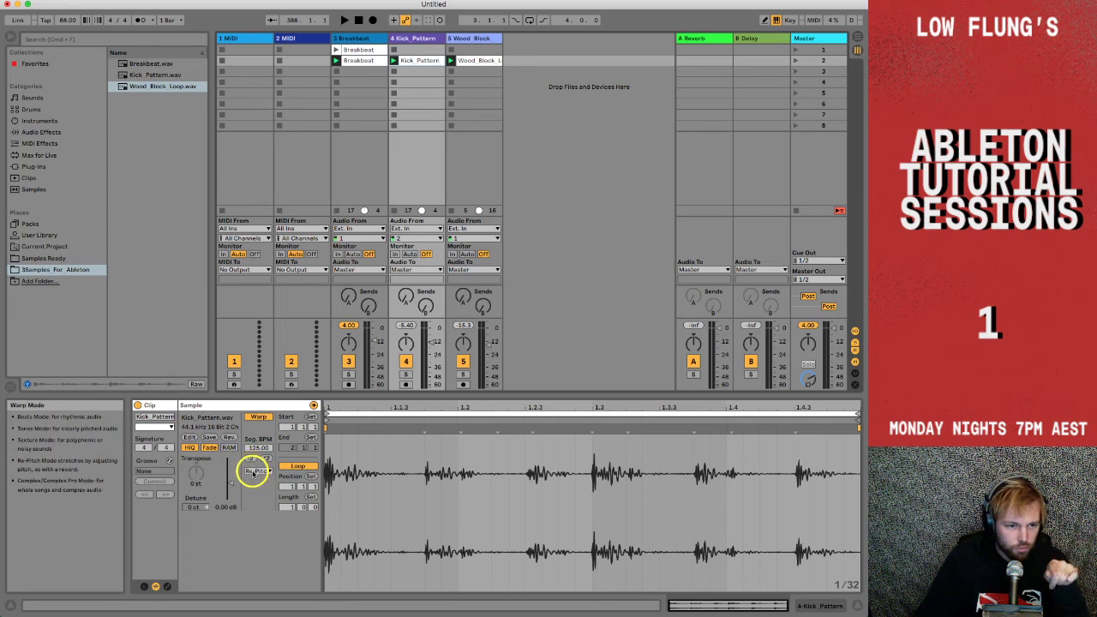
left_click(255, 470)
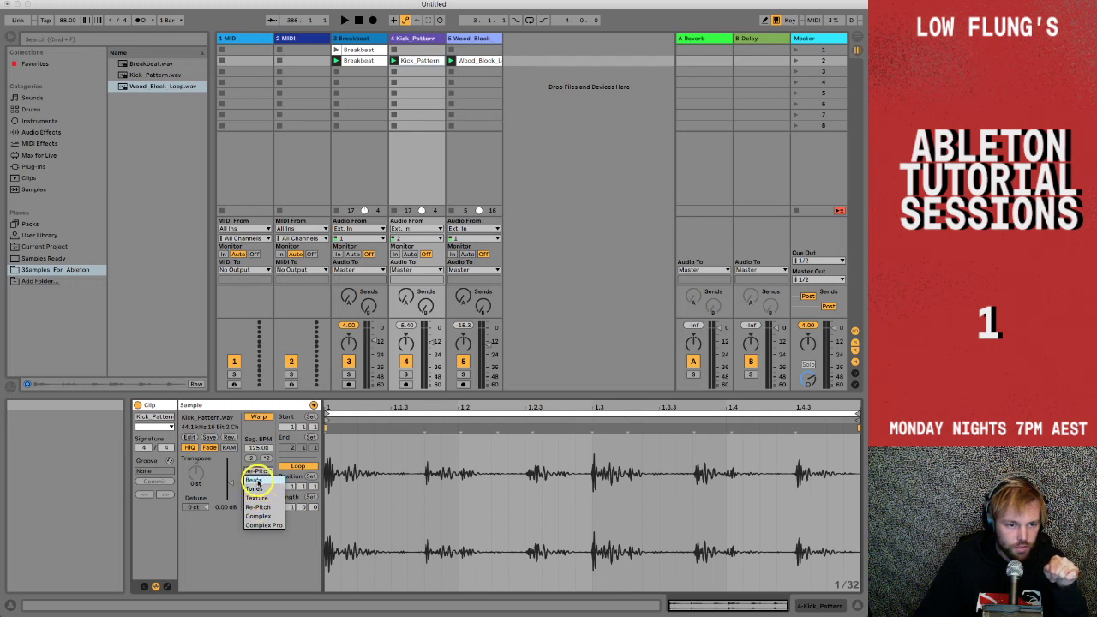
left_click(256, 480)
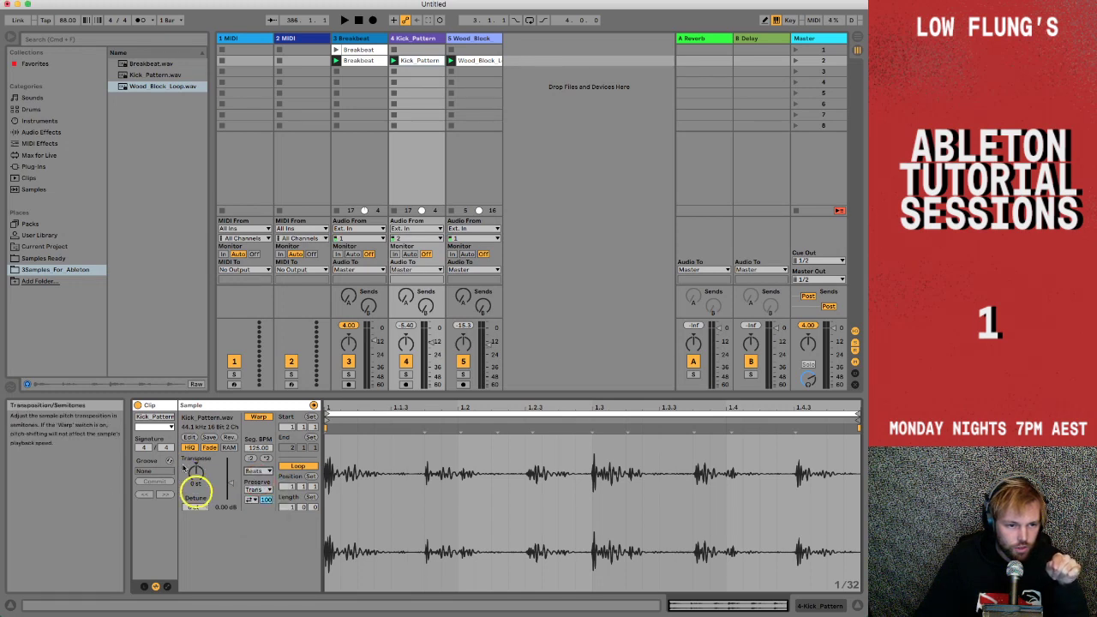
left_click_drag(197, 474, 197, 480)
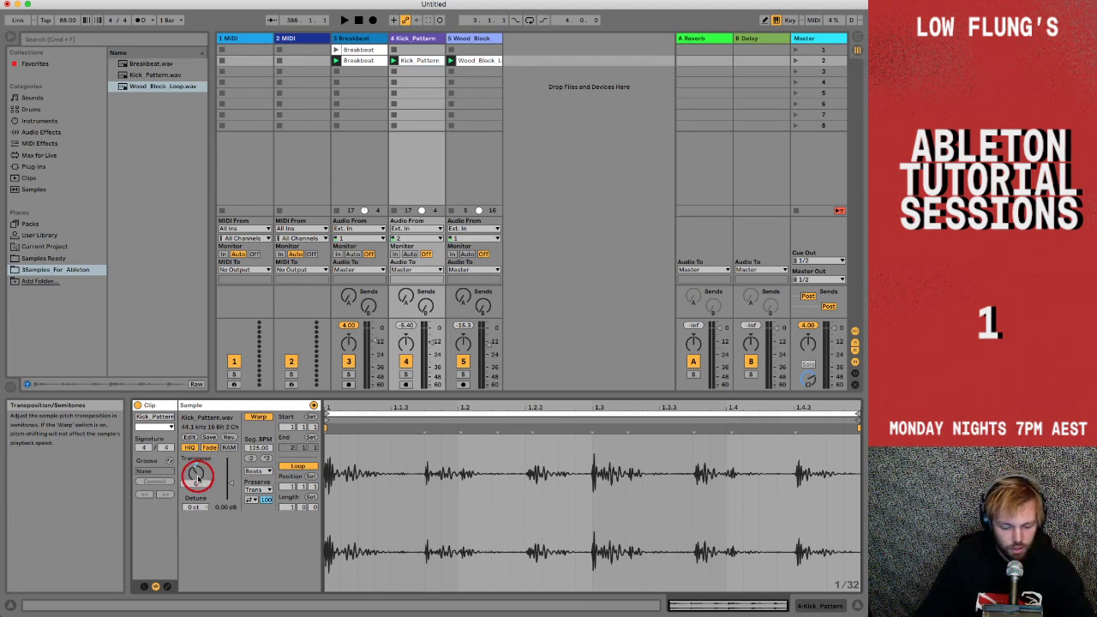
left_click(247, 519)
left_click(257, 470)
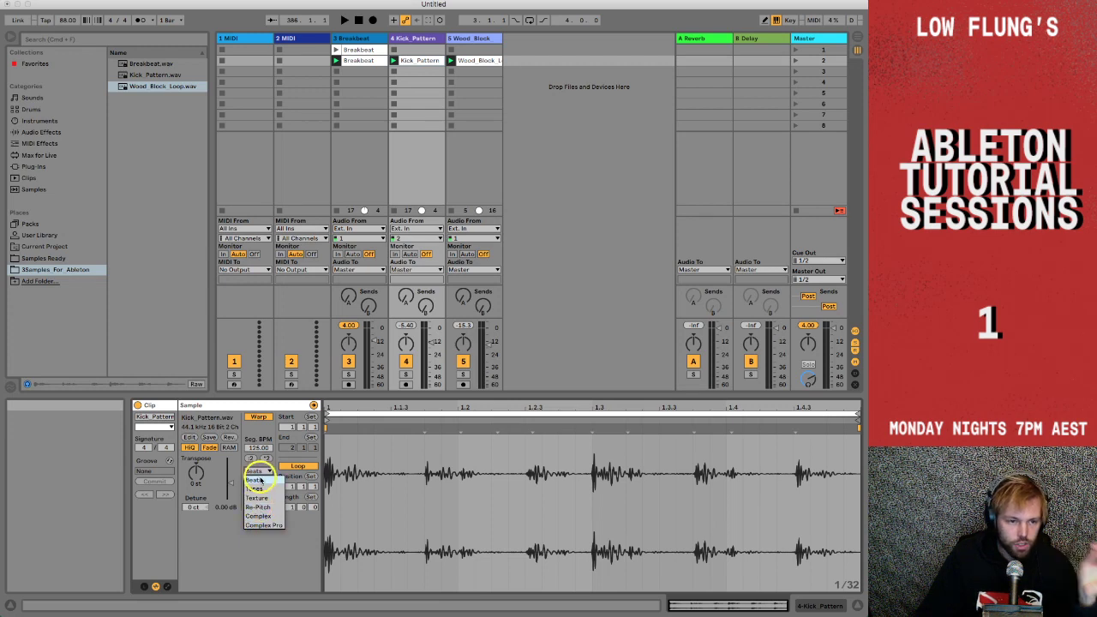
left_click(259, 507)
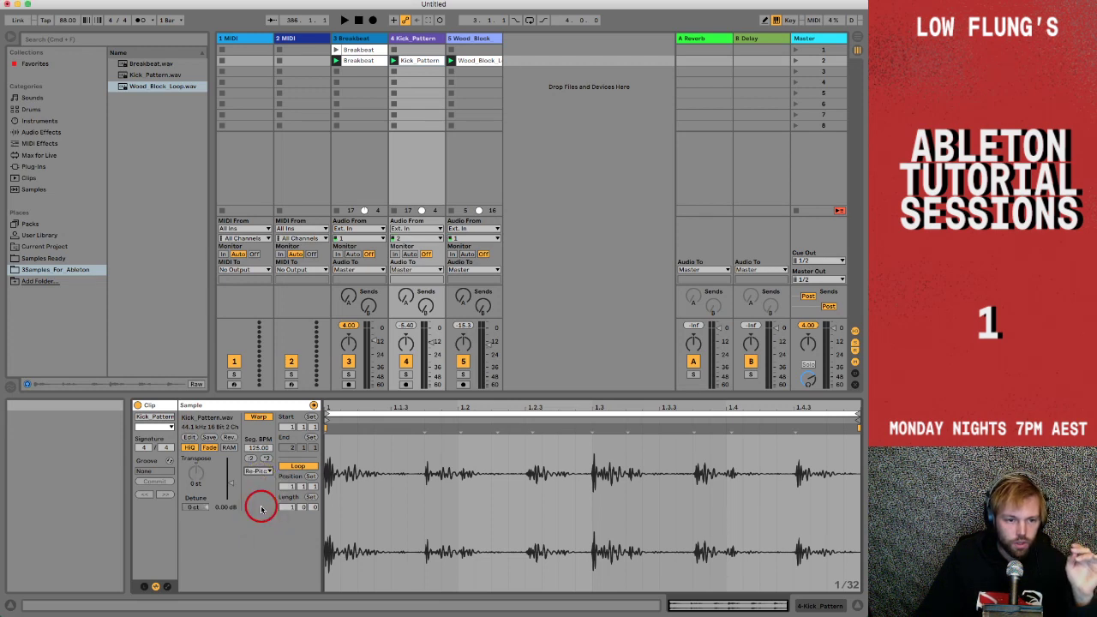
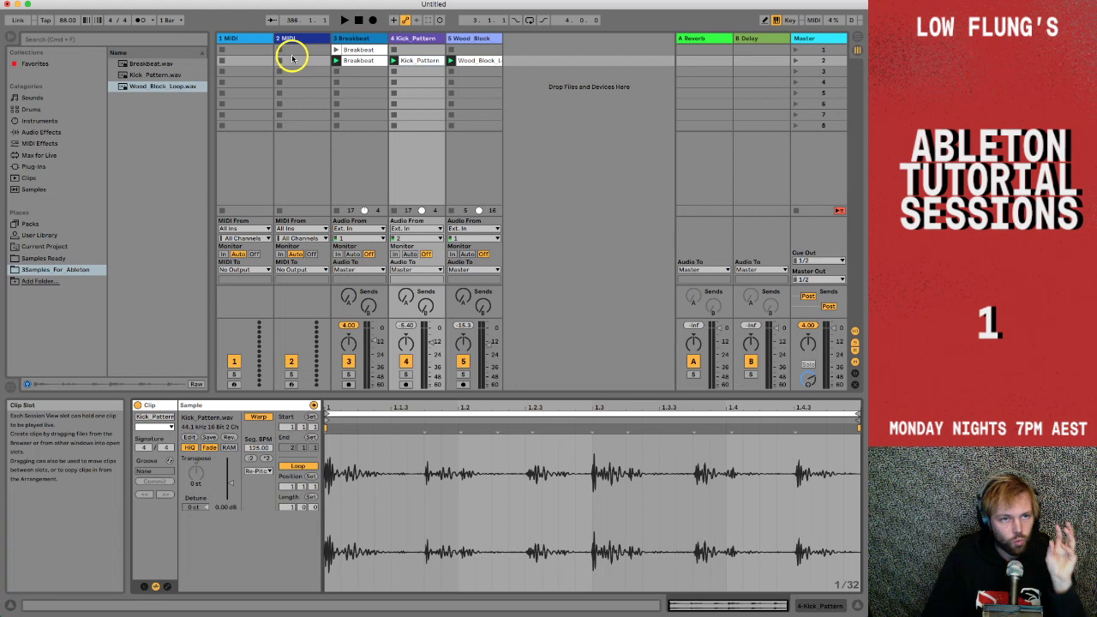
Browse the Ambient & Evolving sounds and preview the All Alone Pad, Chill Outzone and Ambient Swells presets.
left_click(241, 40)
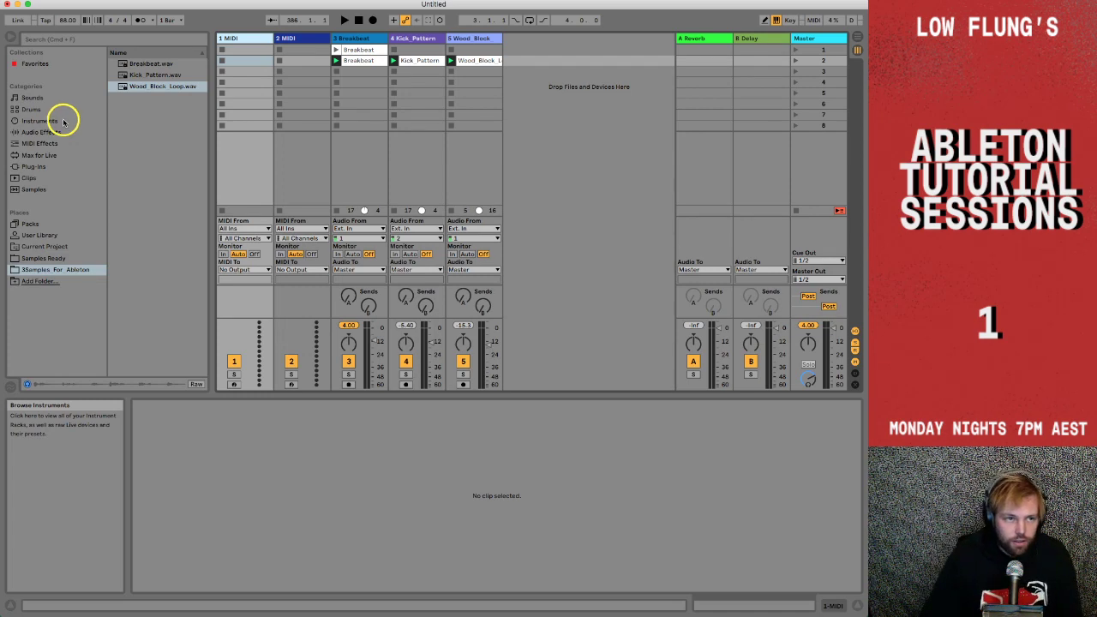
left_click(40, 98)
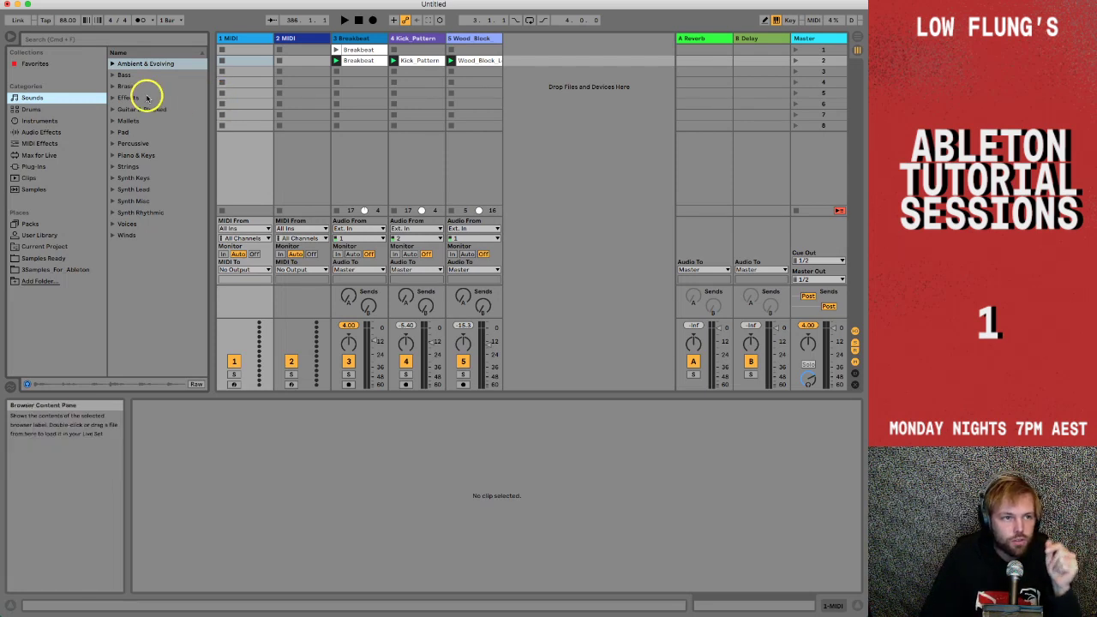
left_click(36, 97)
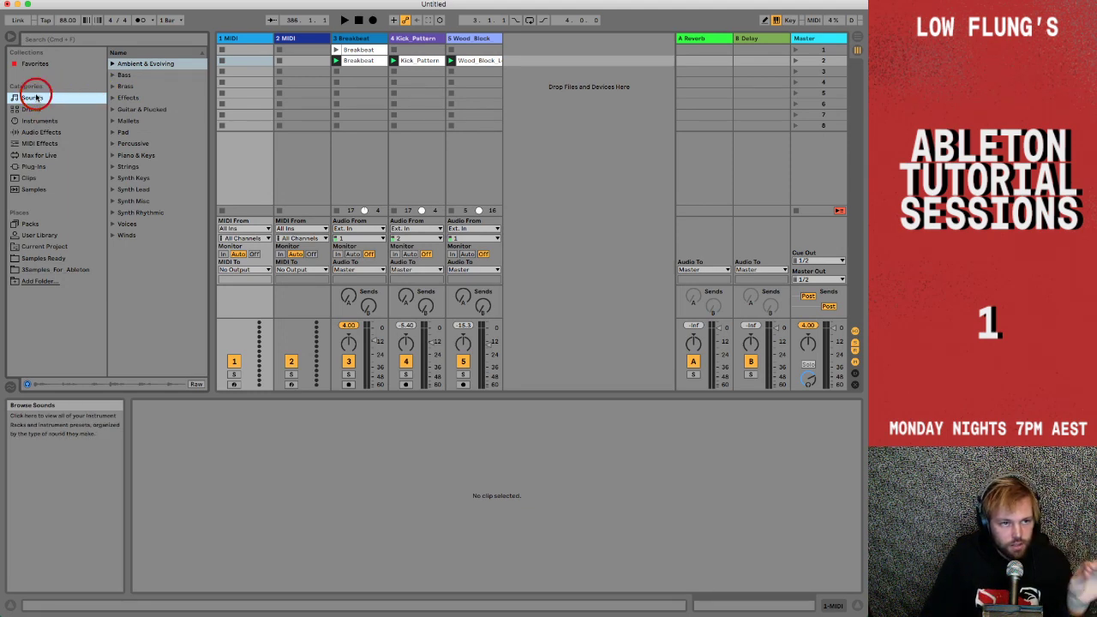
left_click(111, 64)
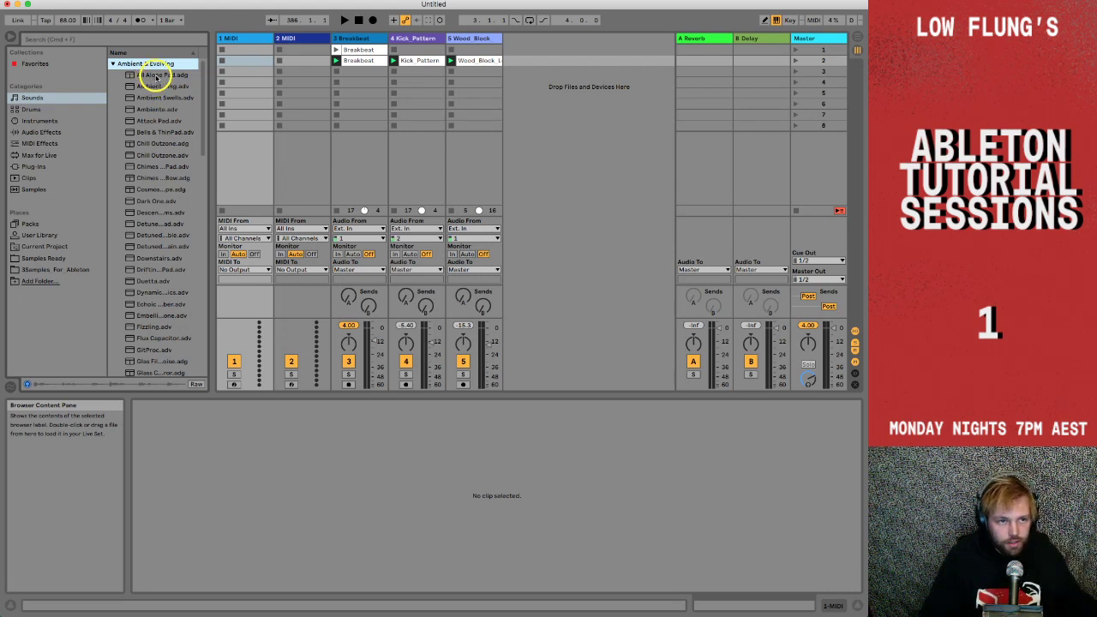
left_click(146, 76)
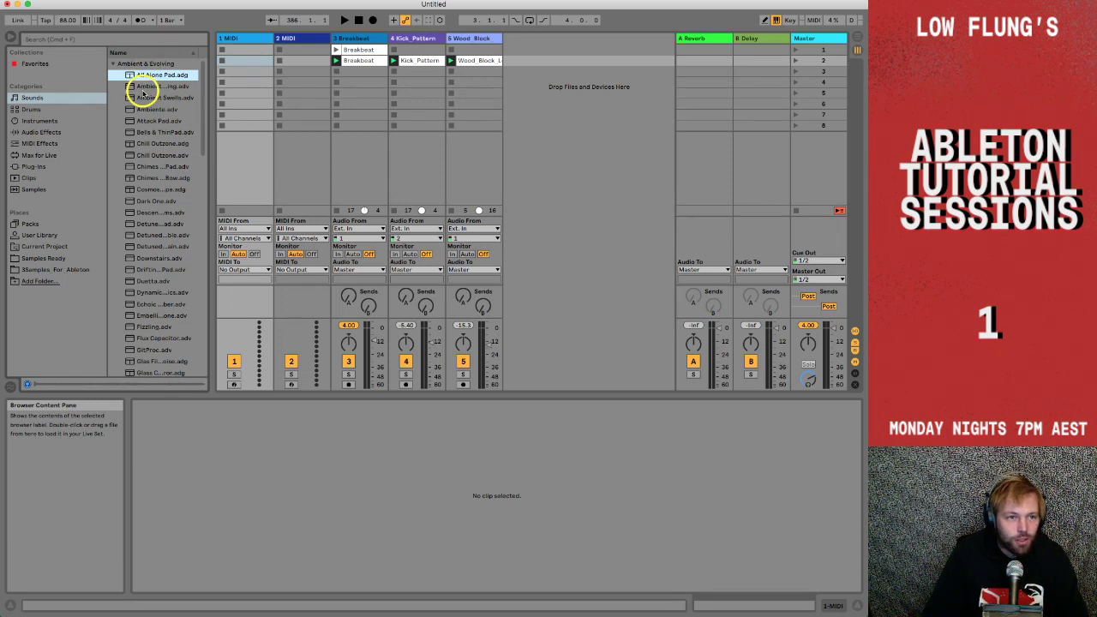
left_click(145, 144)
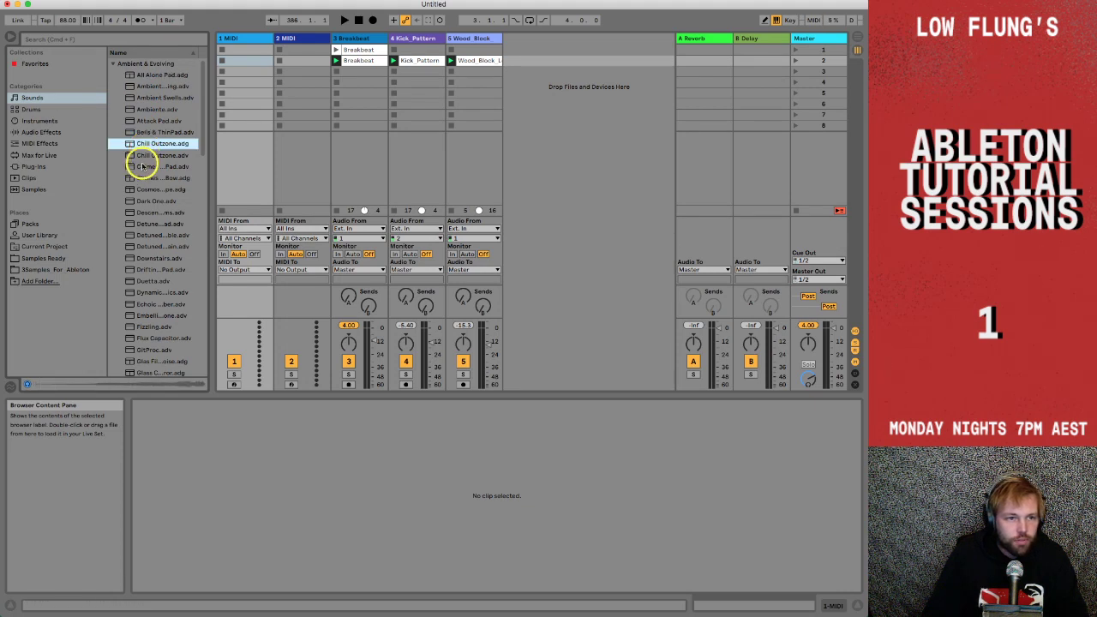
left_click(150, 99)
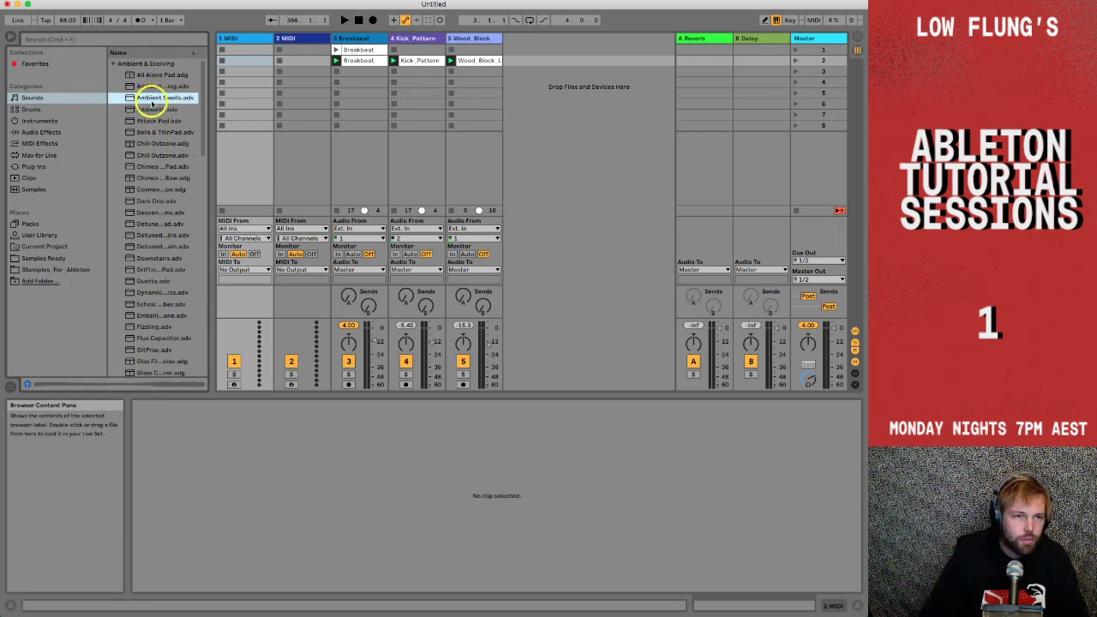
Load Ambient Swells onto the first MIDI track and replace it with the All Alone Pad preset.
left_click(137, 99)
left_click(230, 46)
left_click_drag(228, 41, 228, 40)
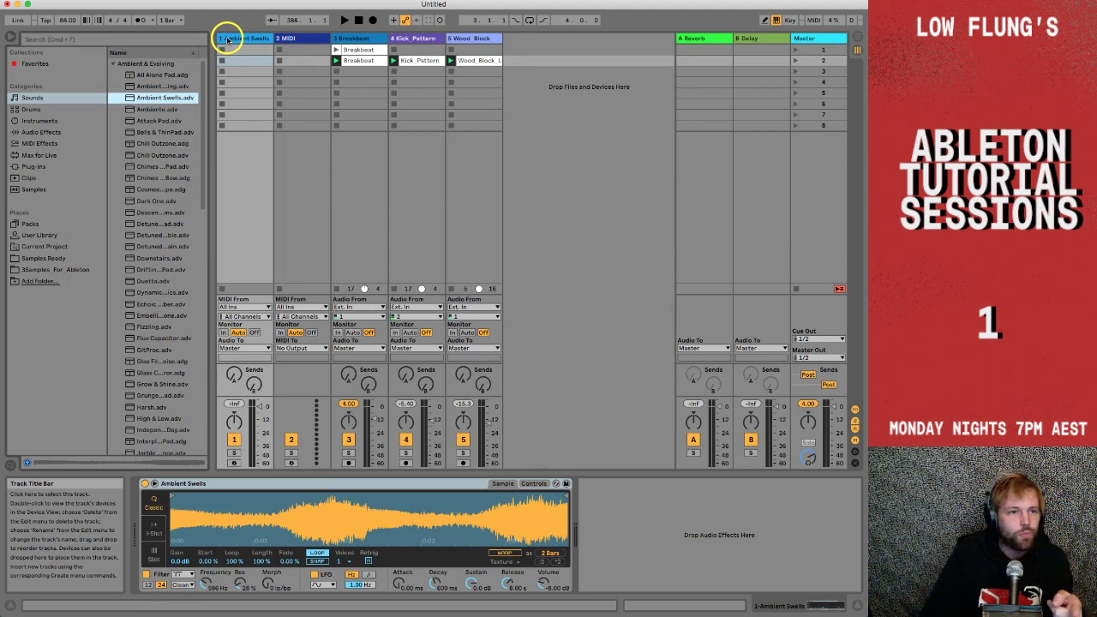
left_click(162, 76)
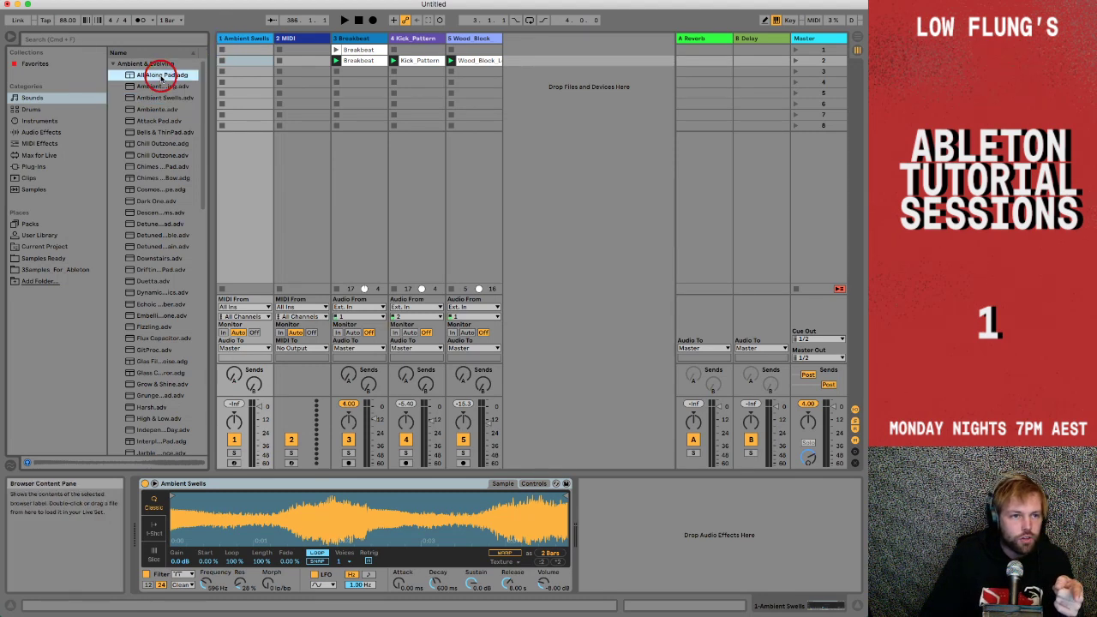
left_click_drag(161, 78, 240, 39)
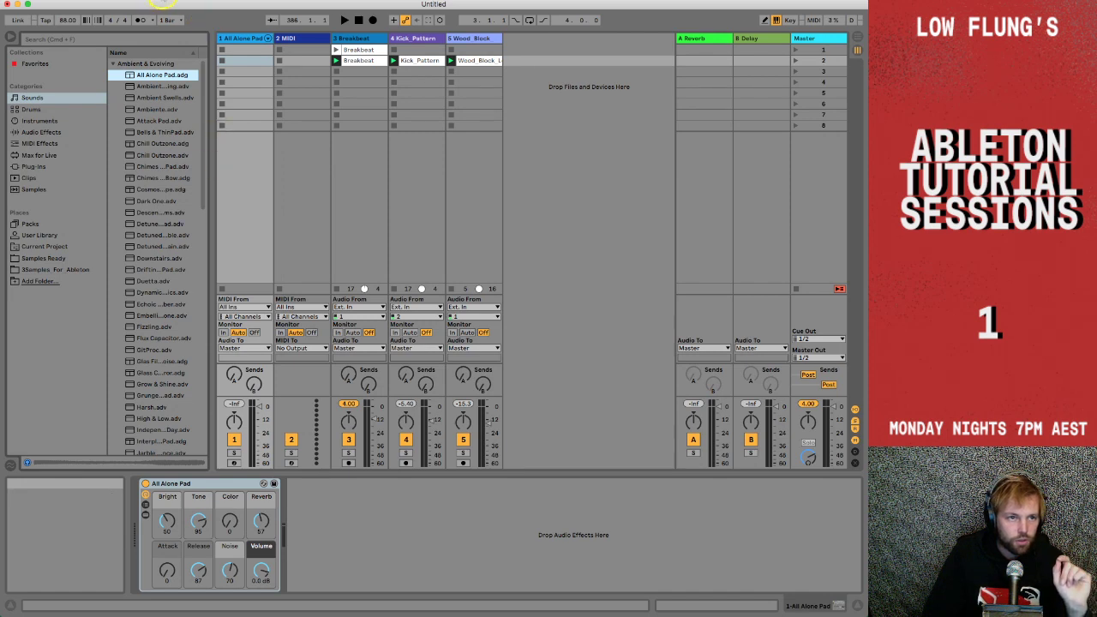
Check the Computer MIDI Keyboard option and arm the All Alone Pad track for recording.
left_click(161, 1)
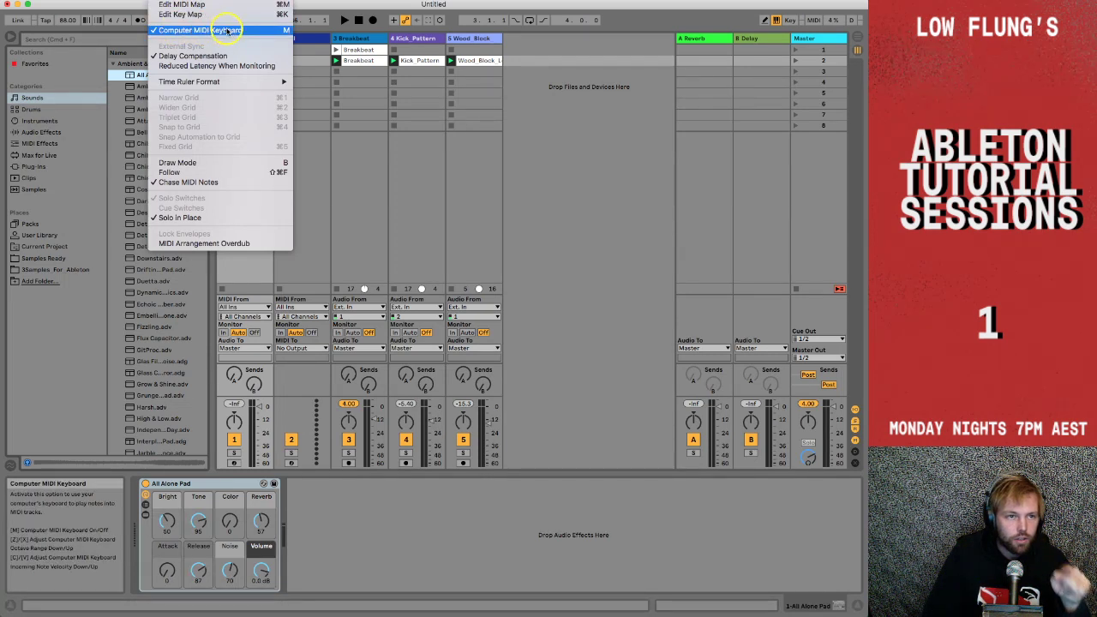
left_click(322, 5)
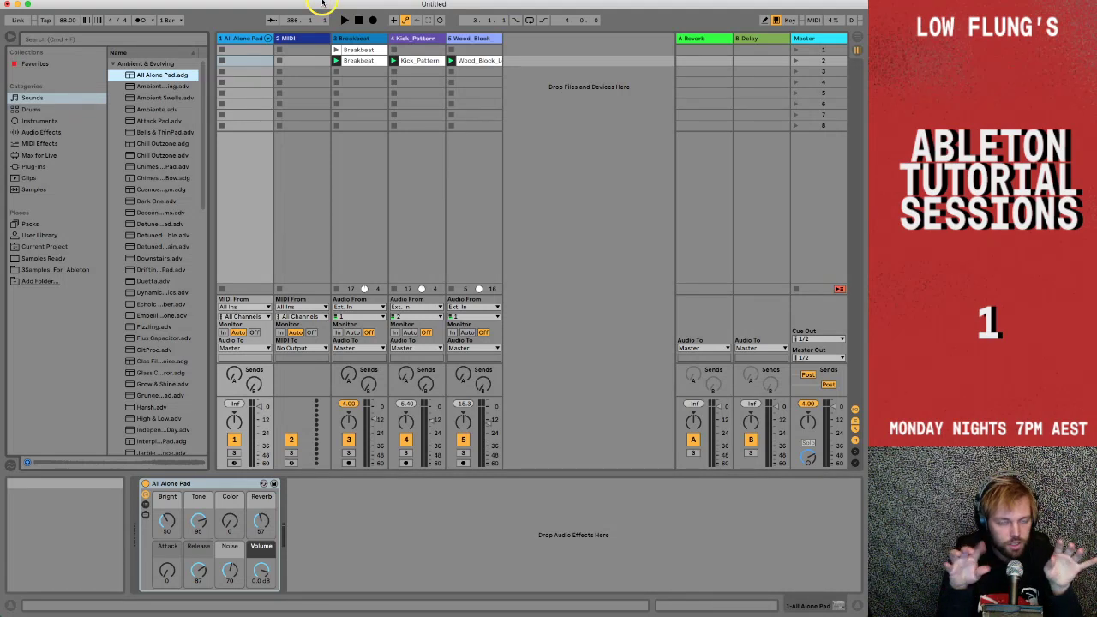
left_click(234, 463)
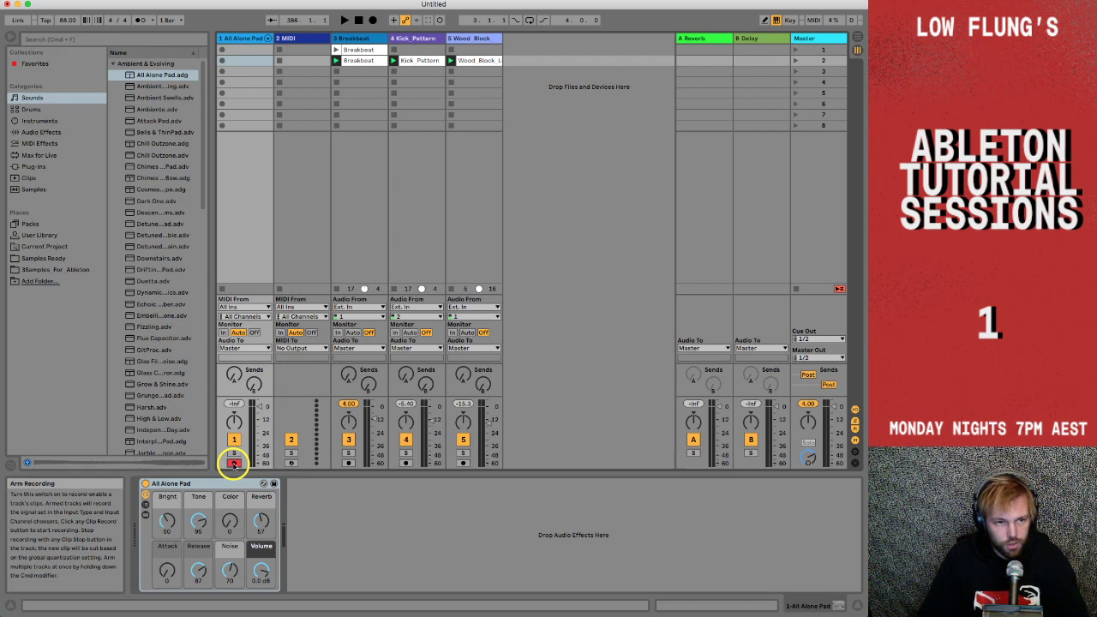
Play the All Alone Pad from the computer keyboard and try shifting its octave range up and down.
key("a")
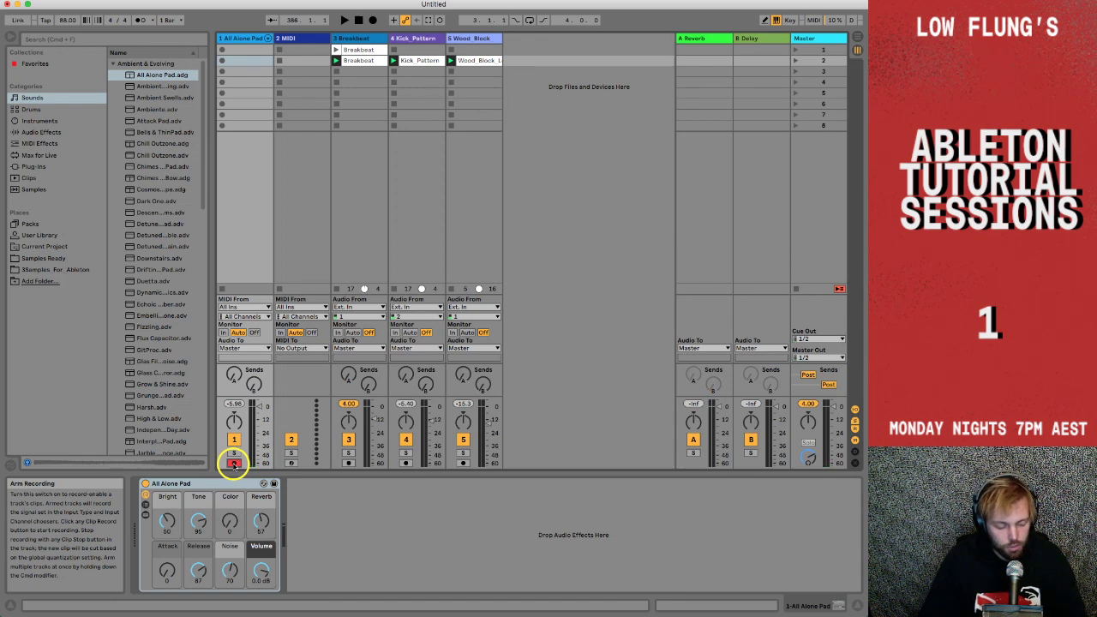
key("x")
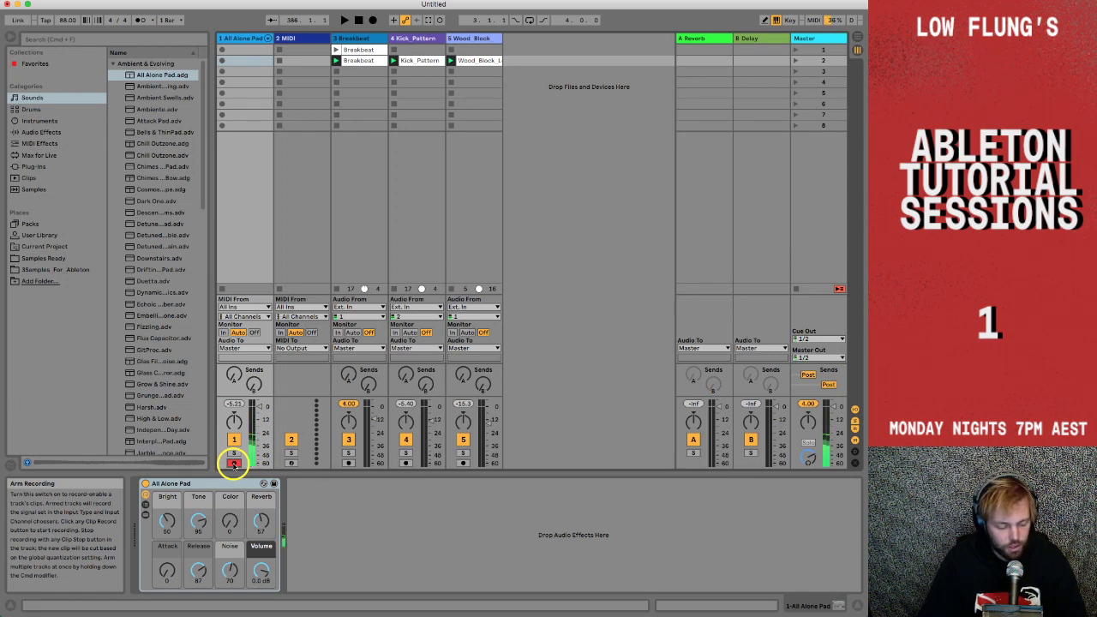
key("x")
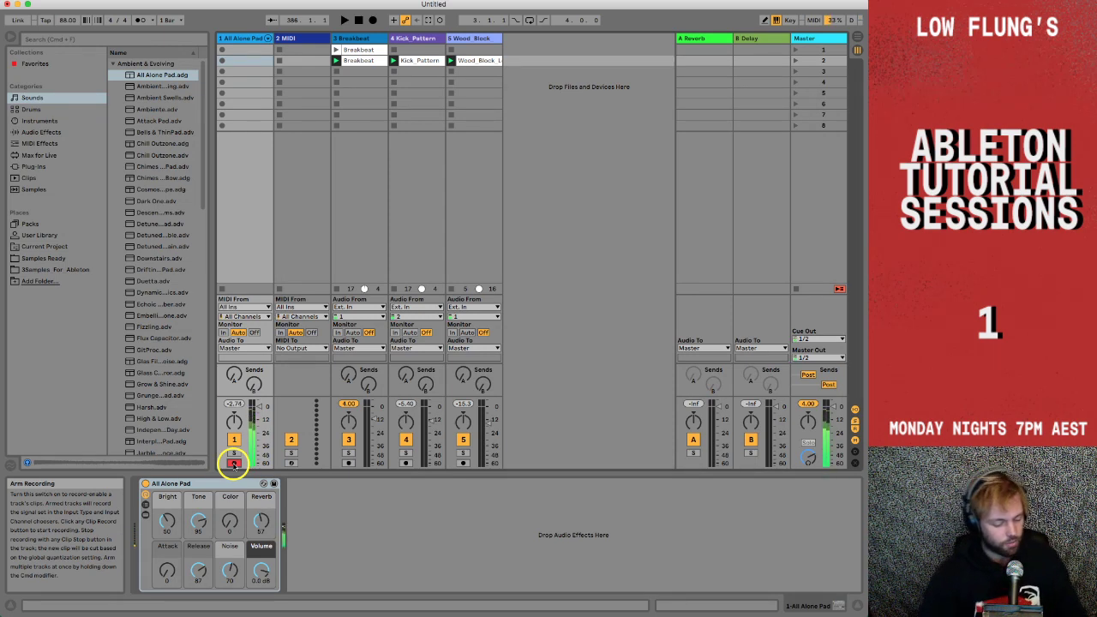
key("x")
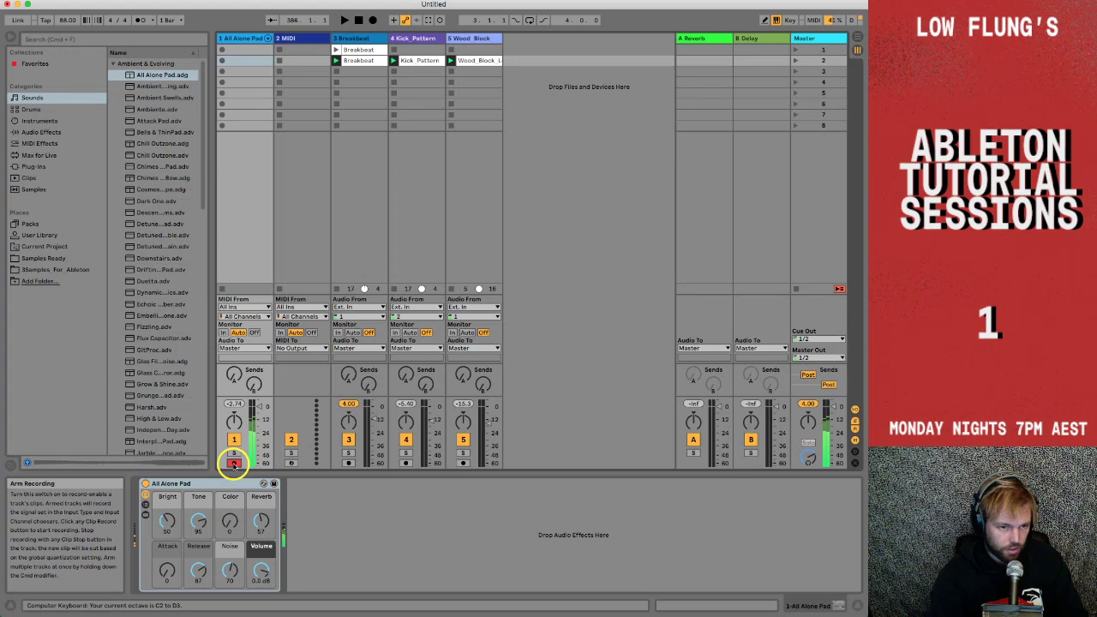
key("z")
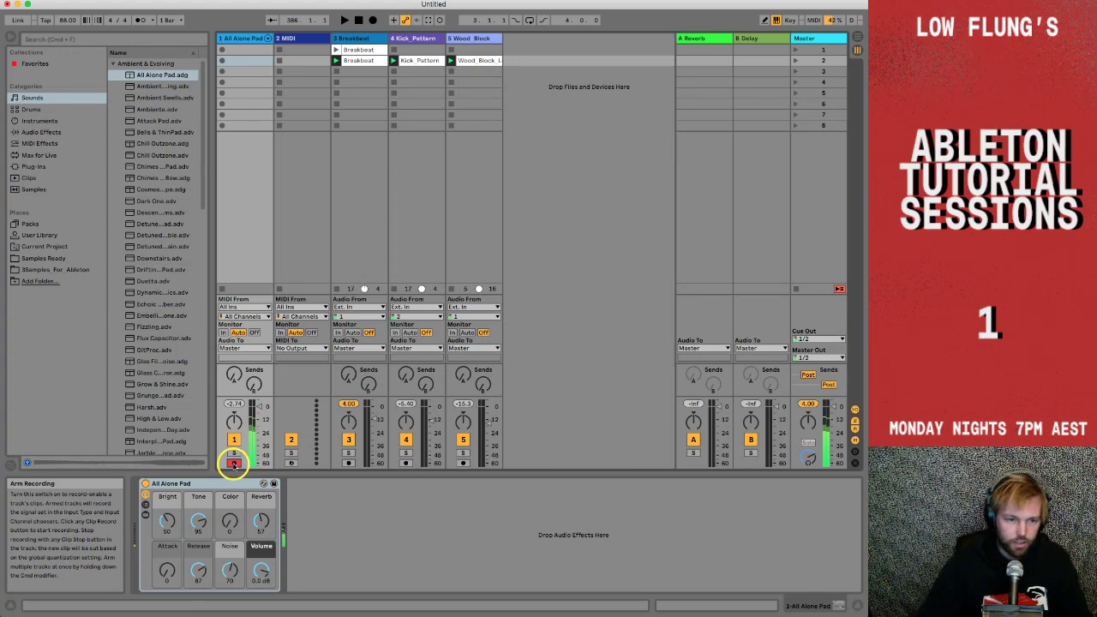
key("x")
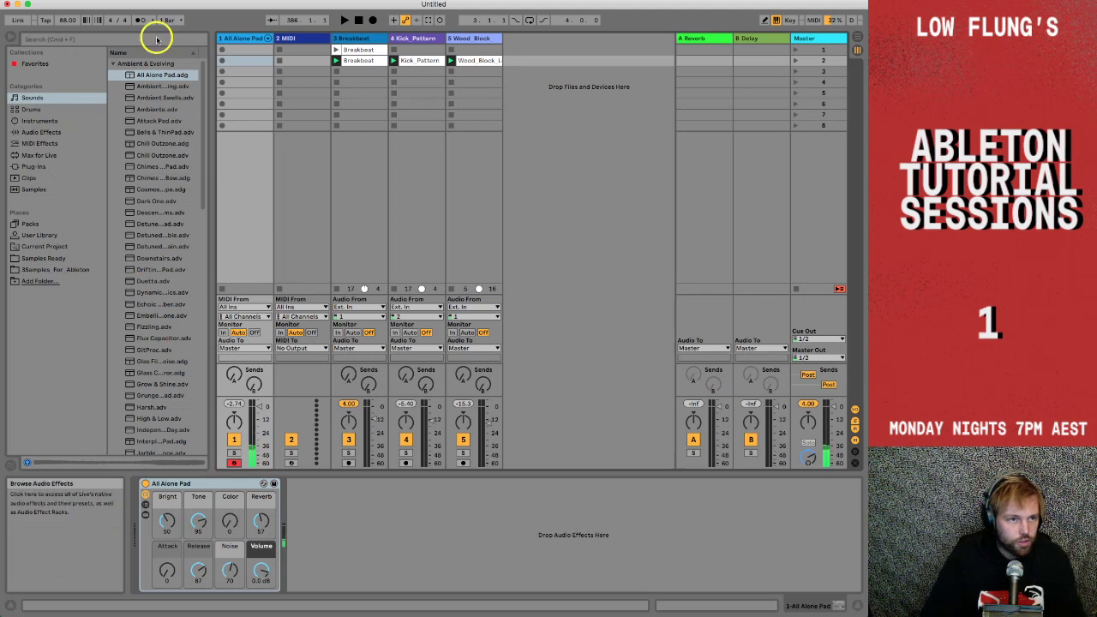
Replace the first track's instrument with the African Bars preset from the Mallets sounds and play the session.
left_click(115, 65)
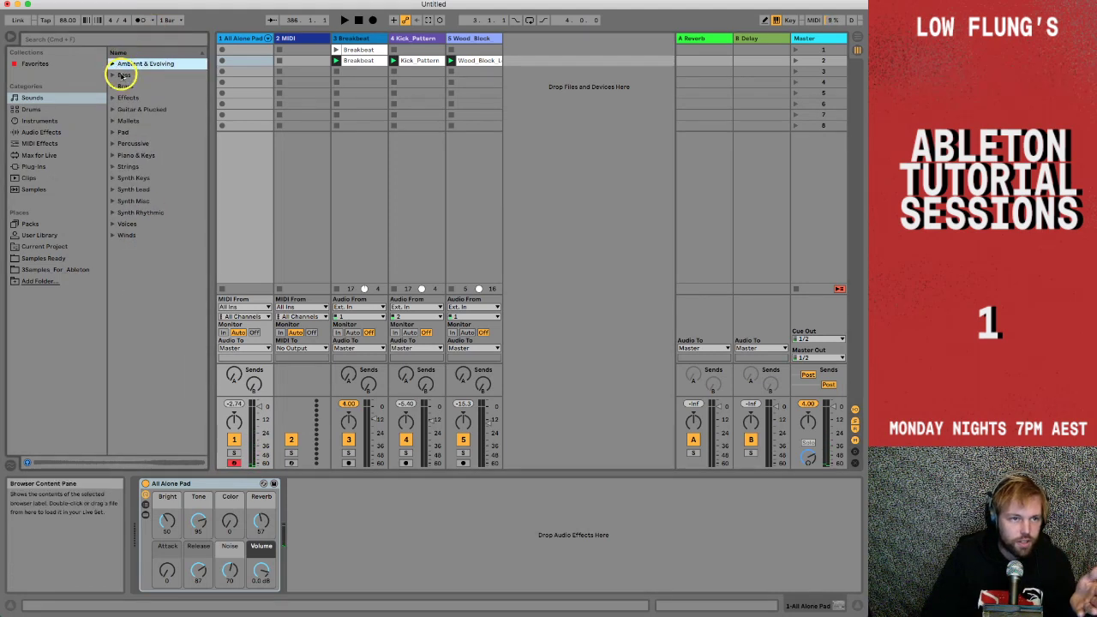
left_click(113, 121)
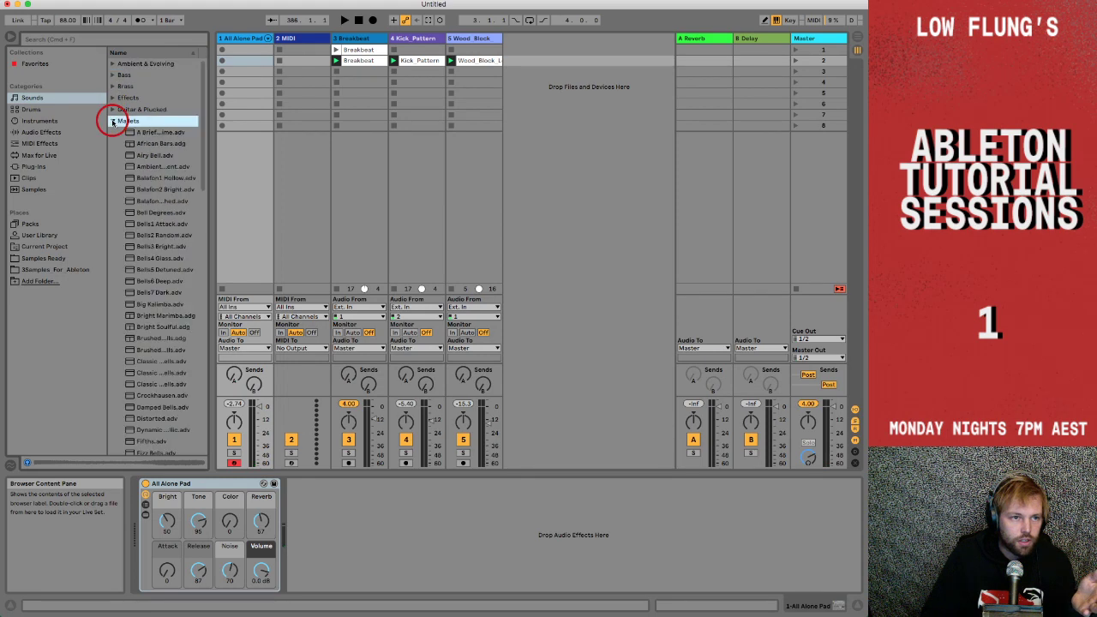
left_click(144, 144)
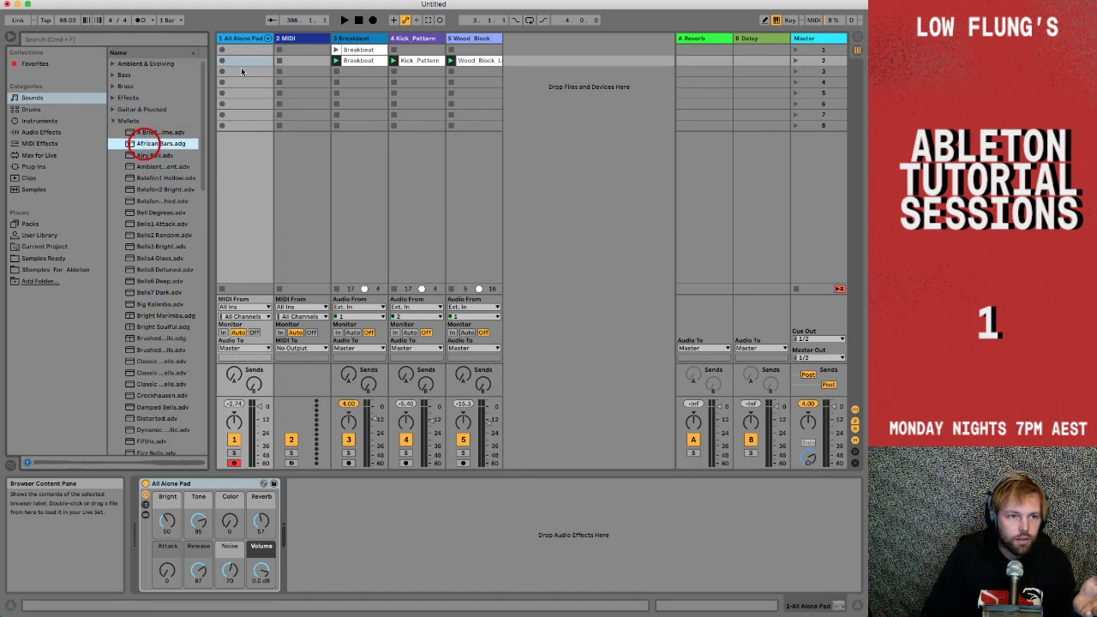
left_click_drag(240, 35, 240, 36)
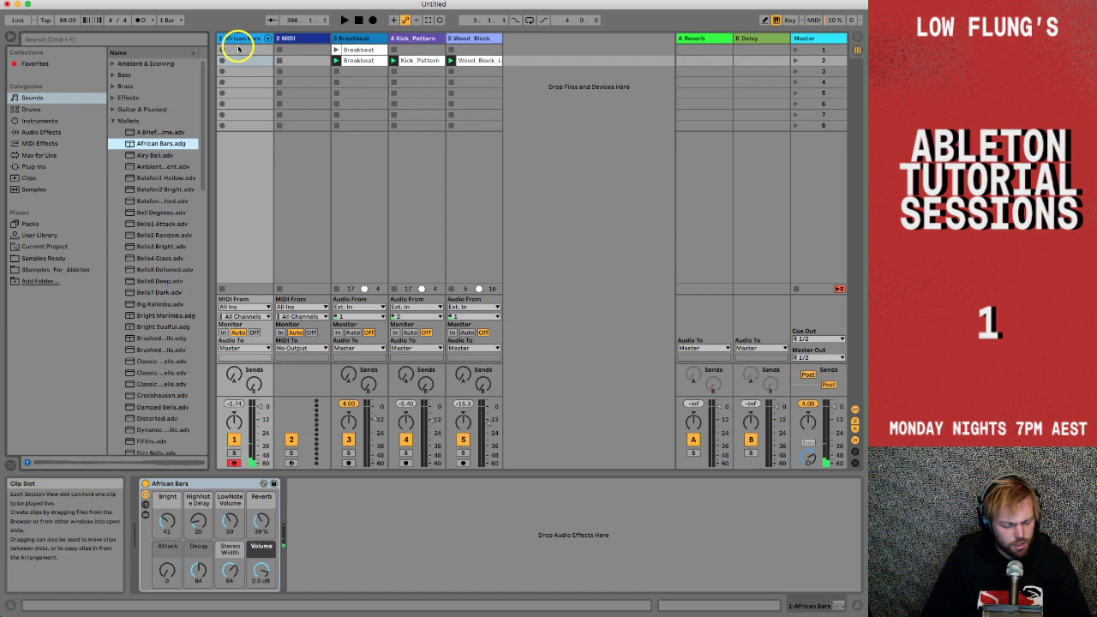
key("space")
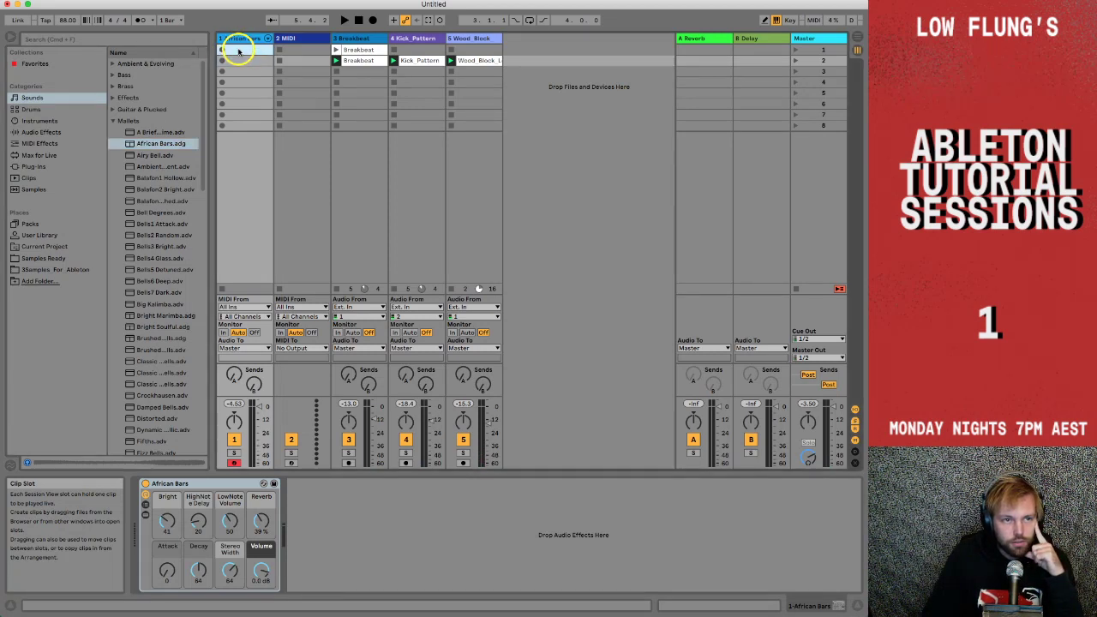
Create an empty MIDI clip in the African Bars track's scene 1 slot, enlarge its note editor and launch the clip.
double_click(238, 51)
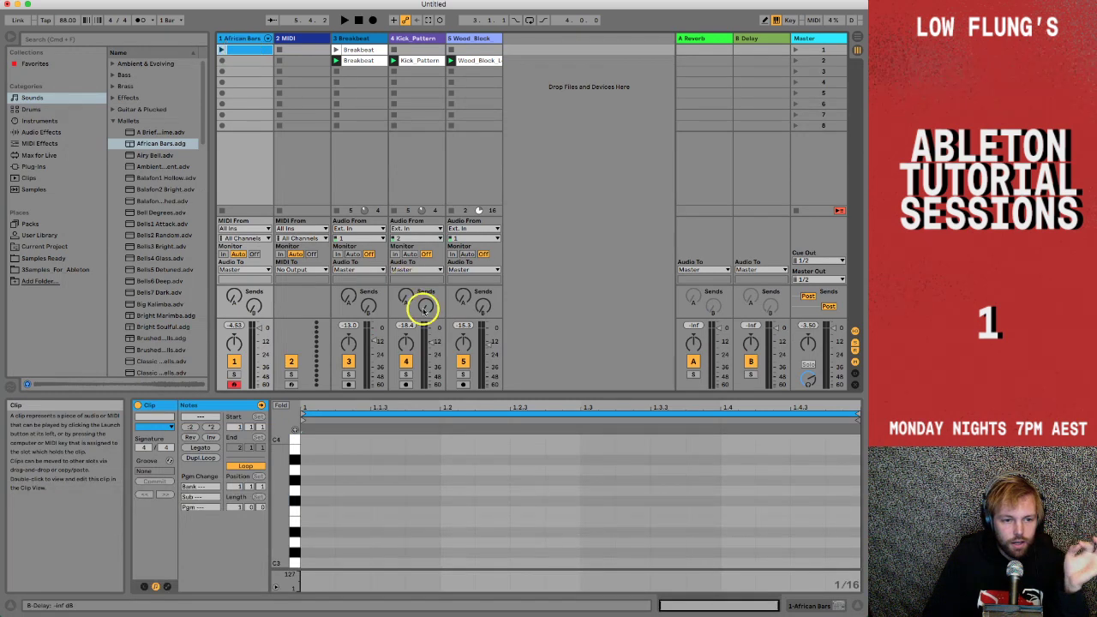
left_click_drag(374, 395, 374, 359)
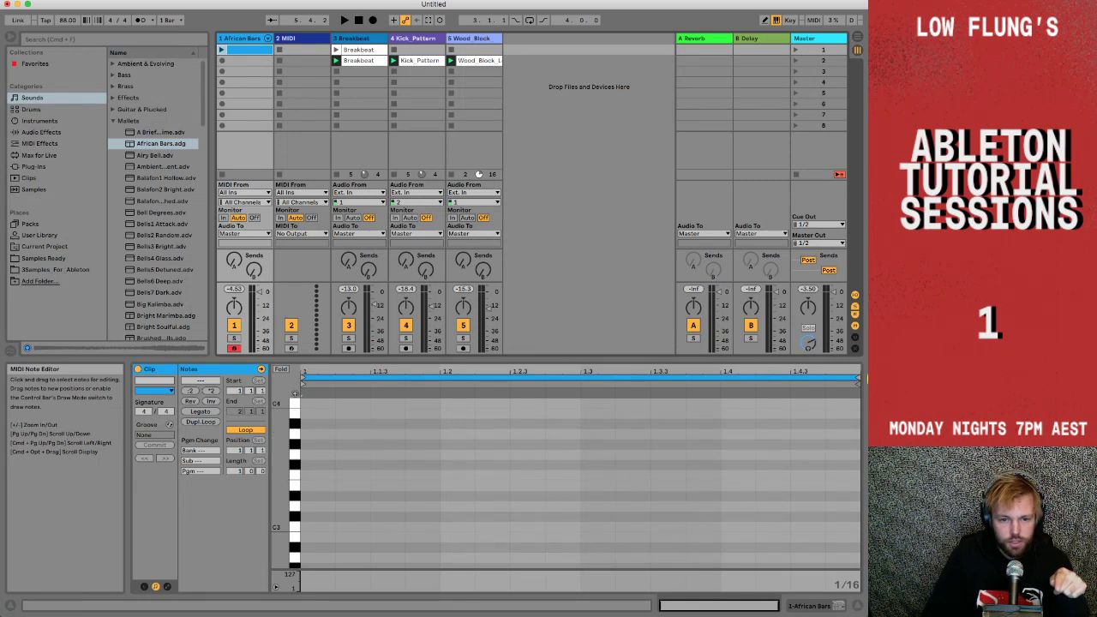
left_click(222, 50)
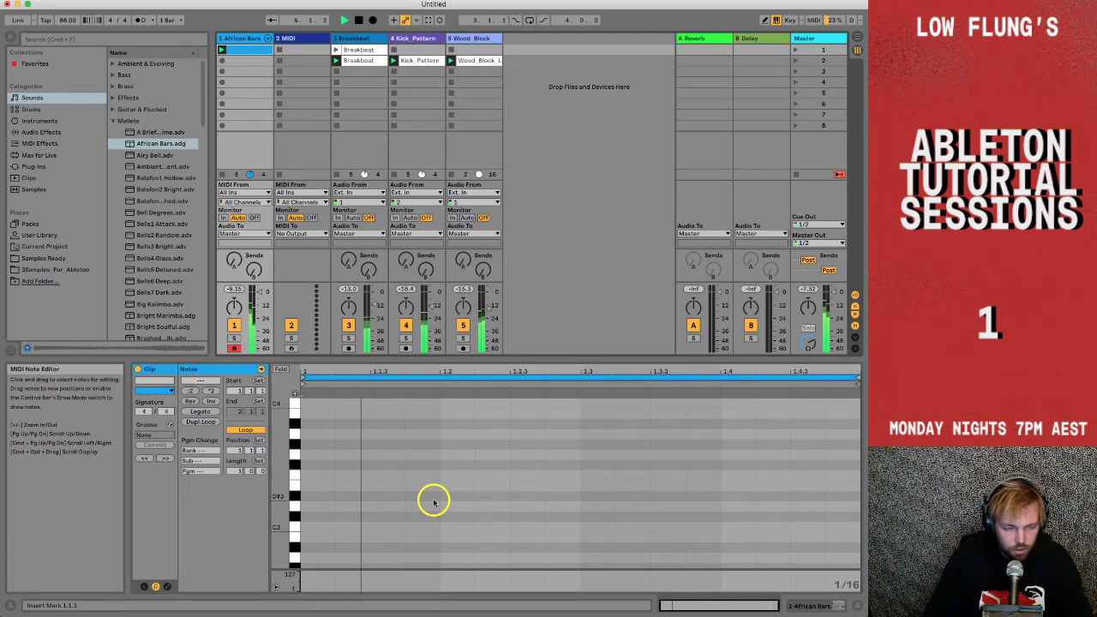
left_click(293, 499)
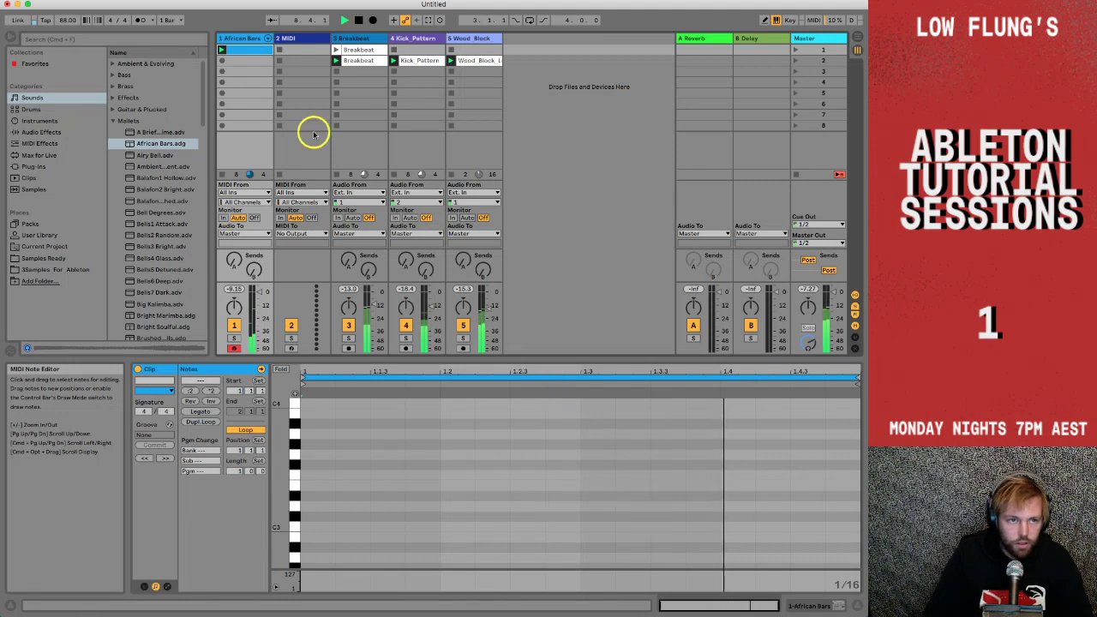
Add sixteenth notes D3, F3, E3, F3 and D3 from beat 1.3, followed by a C3 from 1.4.2 to the clip's end.
double_click(609, 507)
double_click(699, 475)
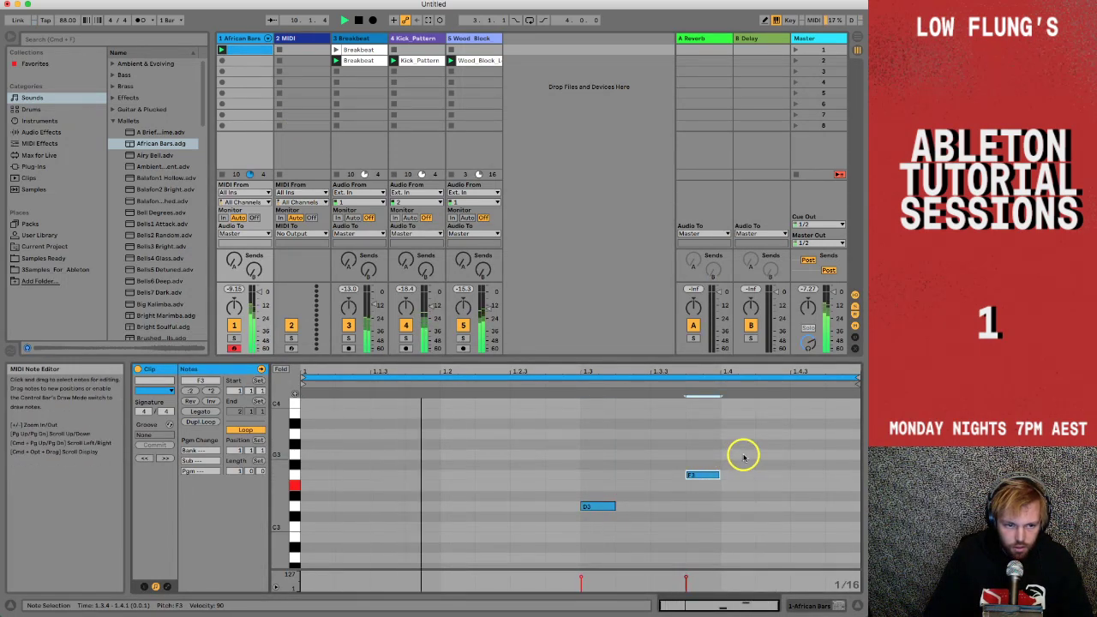
double_click(649, 474)
double_click(666, 485)
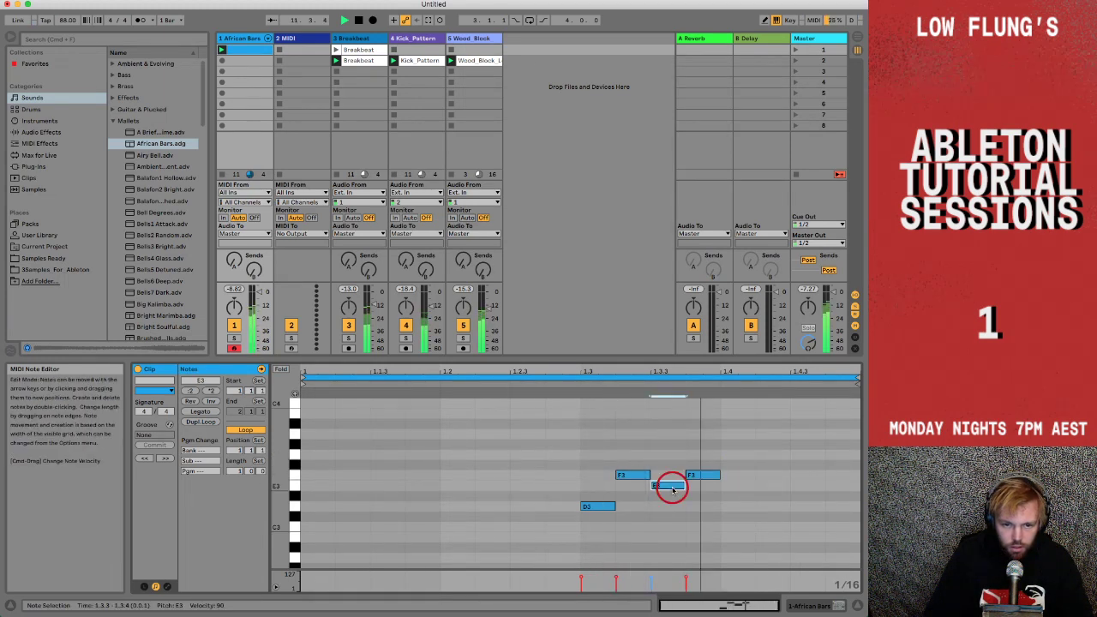
double_click(737, 506)
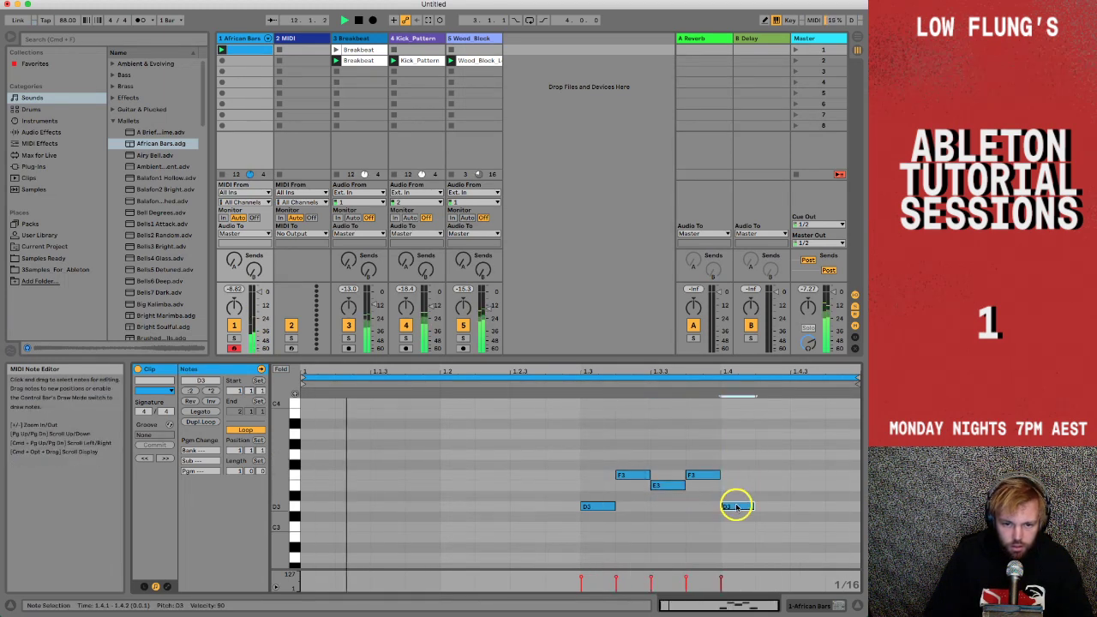
double_click(805, 538)
left_click_drag(806, 539, 849, 530)
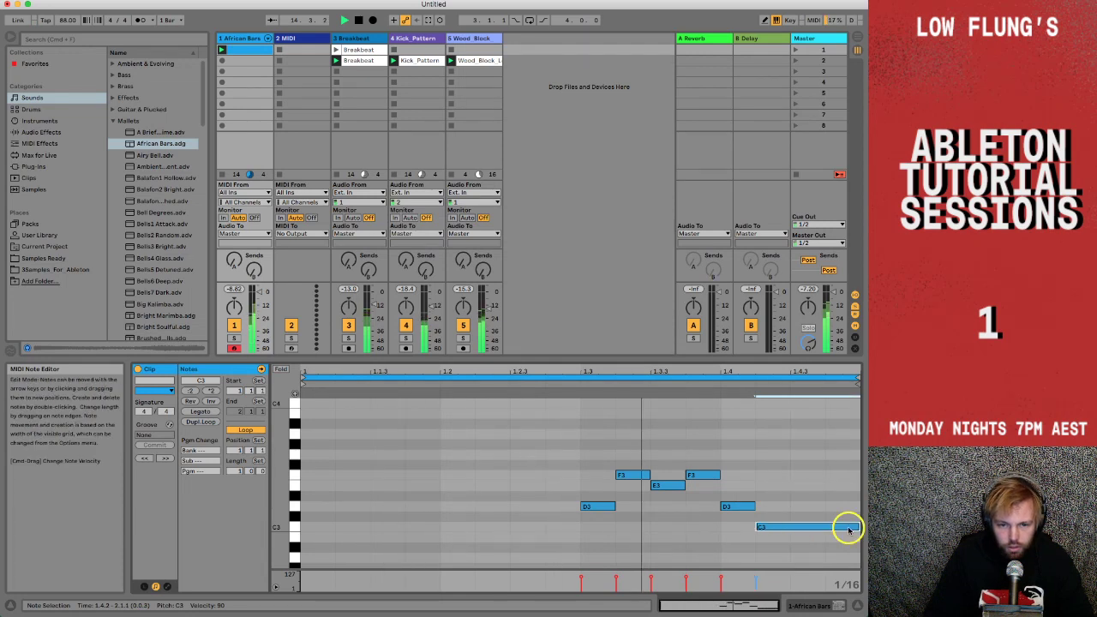
left_click(815, 507)
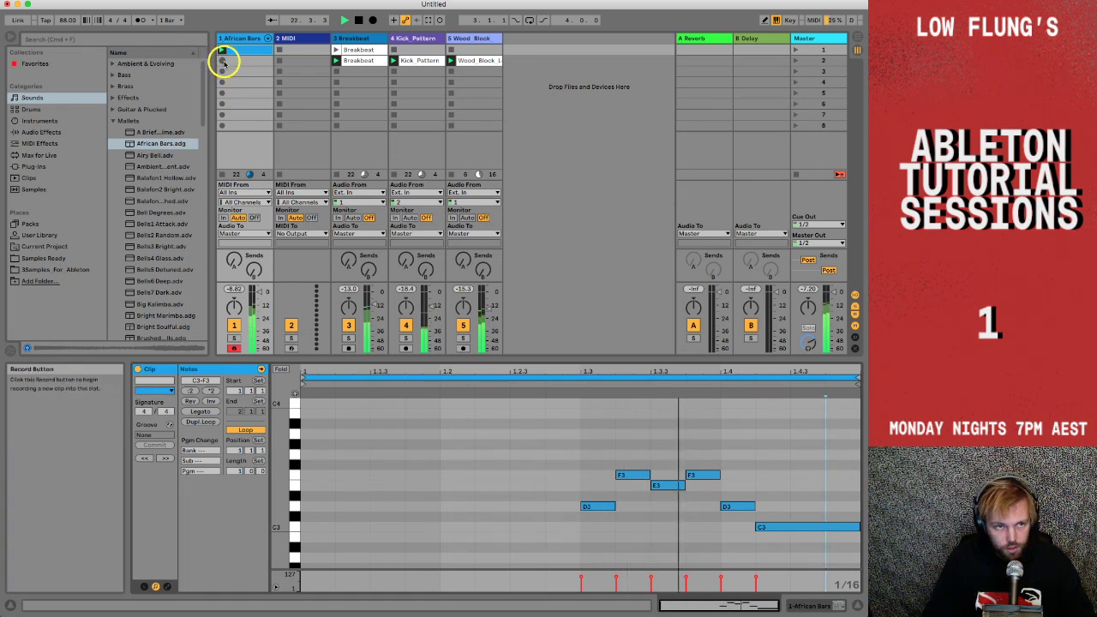
Lower the African Bars track to about -21 dB and record four C3-E3-G3 chords into a two-bar clip in its scene 2 slot.
left_click(257, 316)
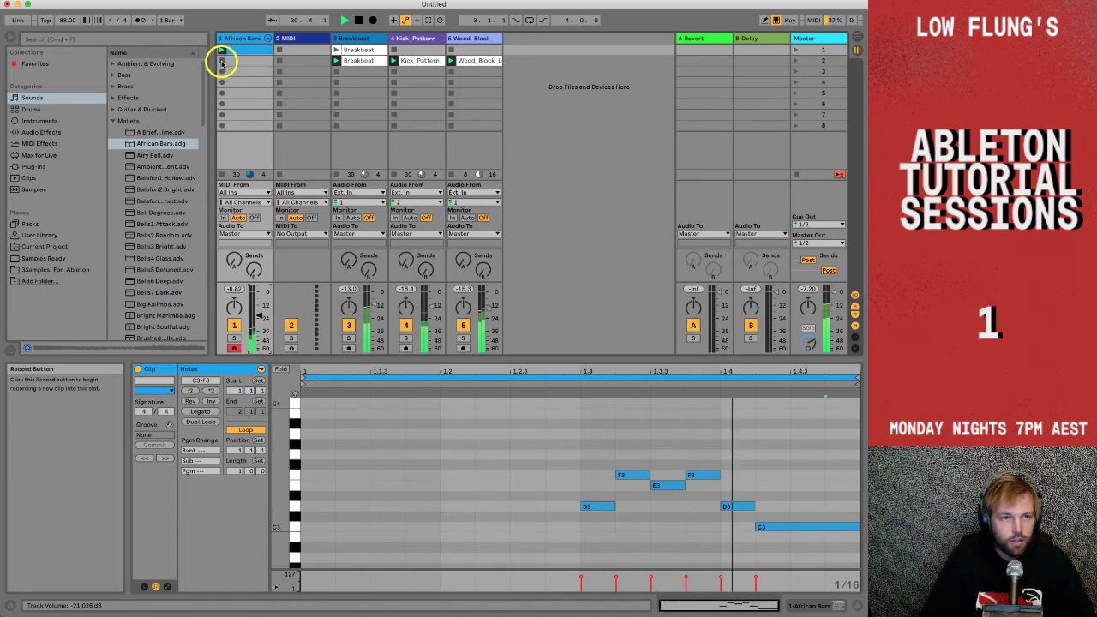
left_click(222, 62)
key("a")
key("d")
key("g")
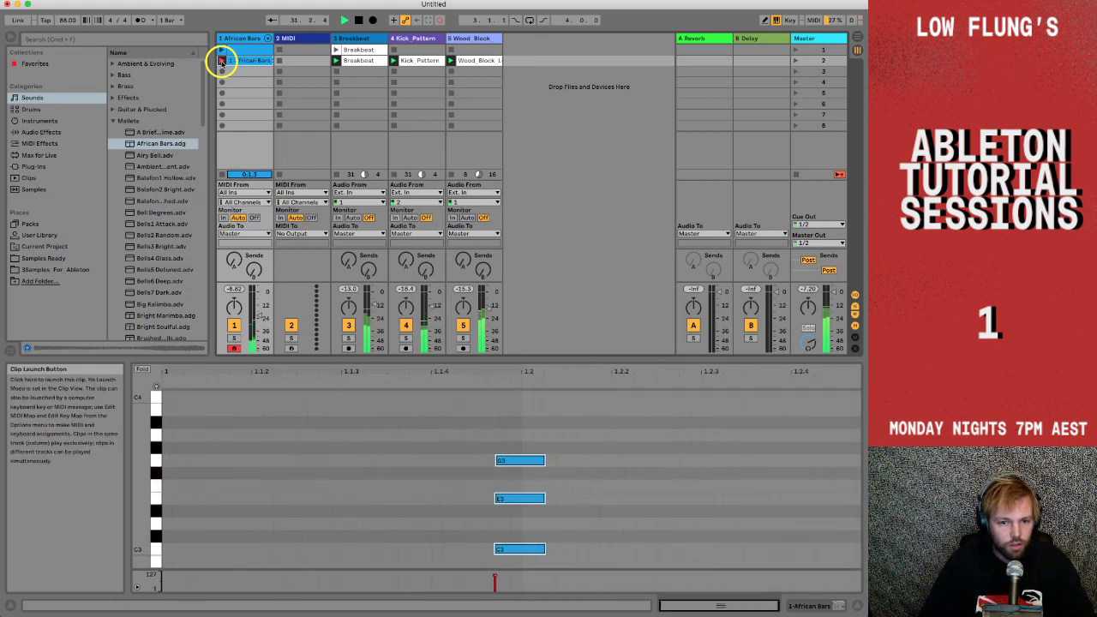
key("a")
key("d")
key("g")
key("a")
key("d")
key("g")
key("a")
key("d")
key("g")
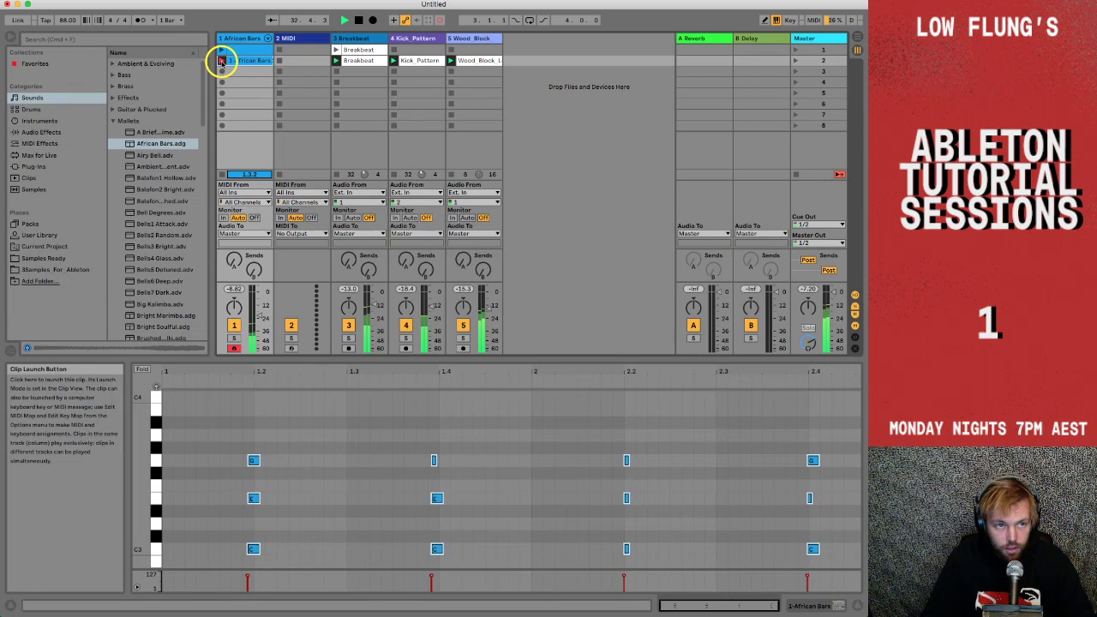
left_click(222, 62)
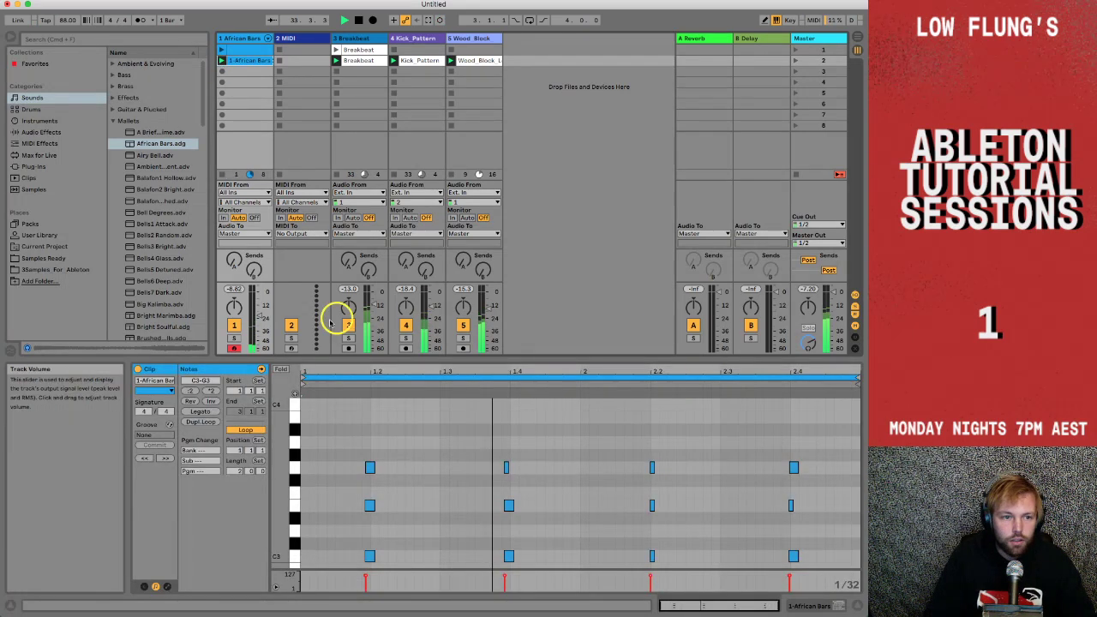
Raise the African Bars track volume to about -3.7 dB and quantize all notes in the scene 2 chord clip.
left_click_drag(255, 310, 257, 294)
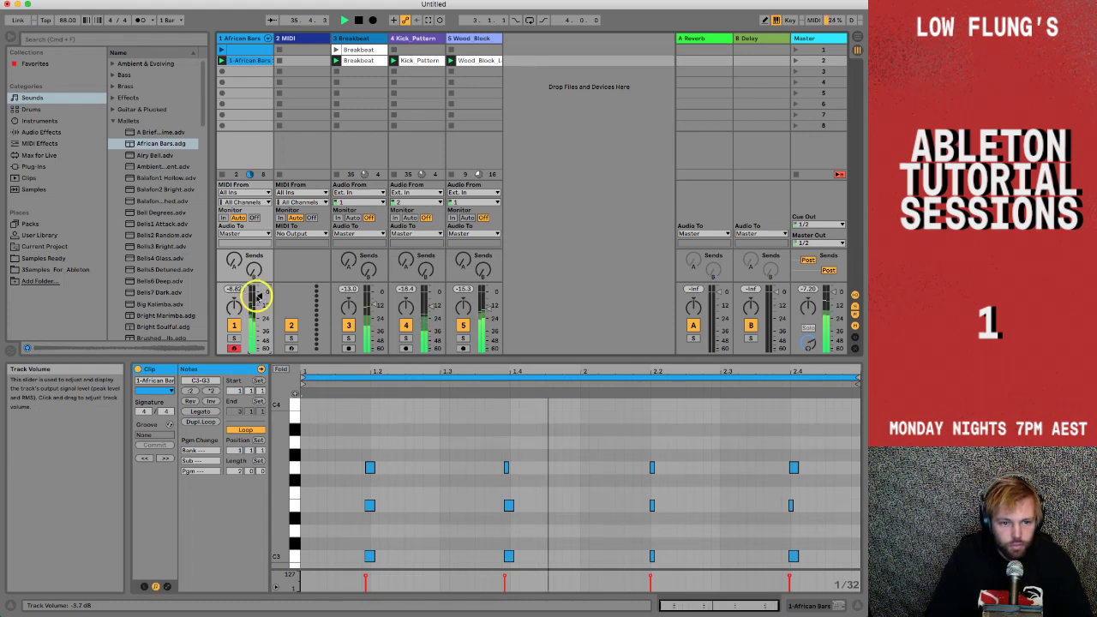
scroll(589, 500, "down", 2)
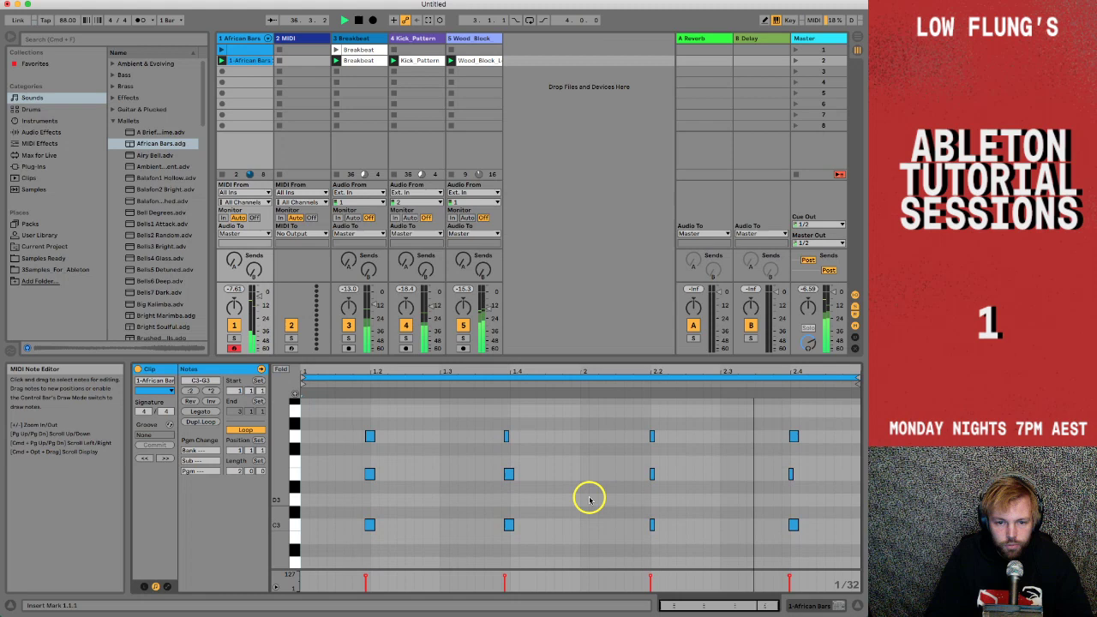
left_click(589, 500)
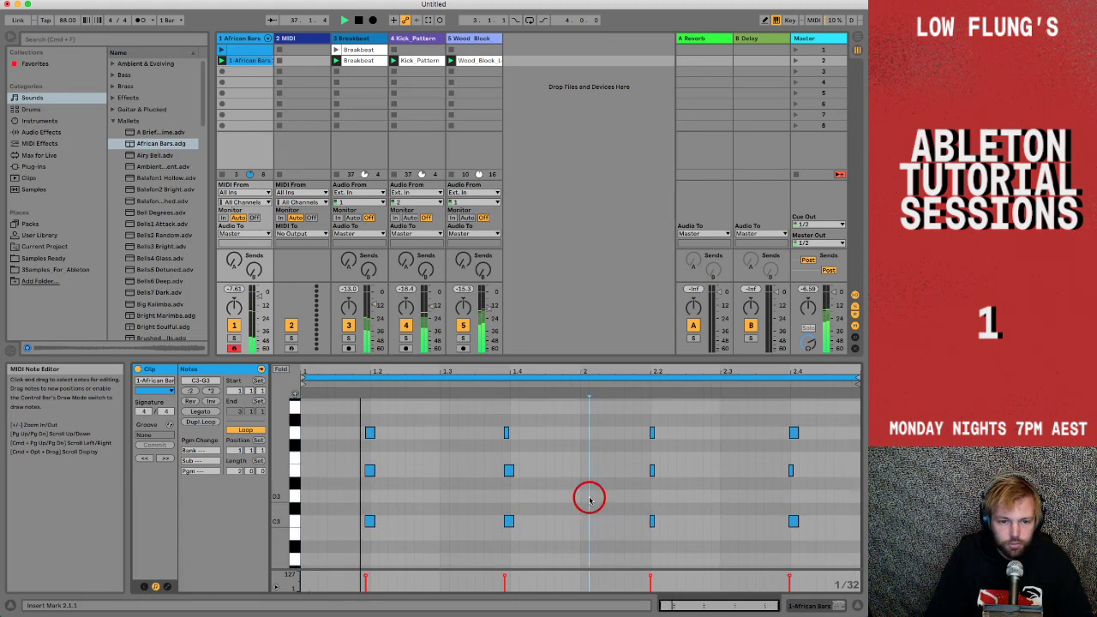
left_click(636, 470)
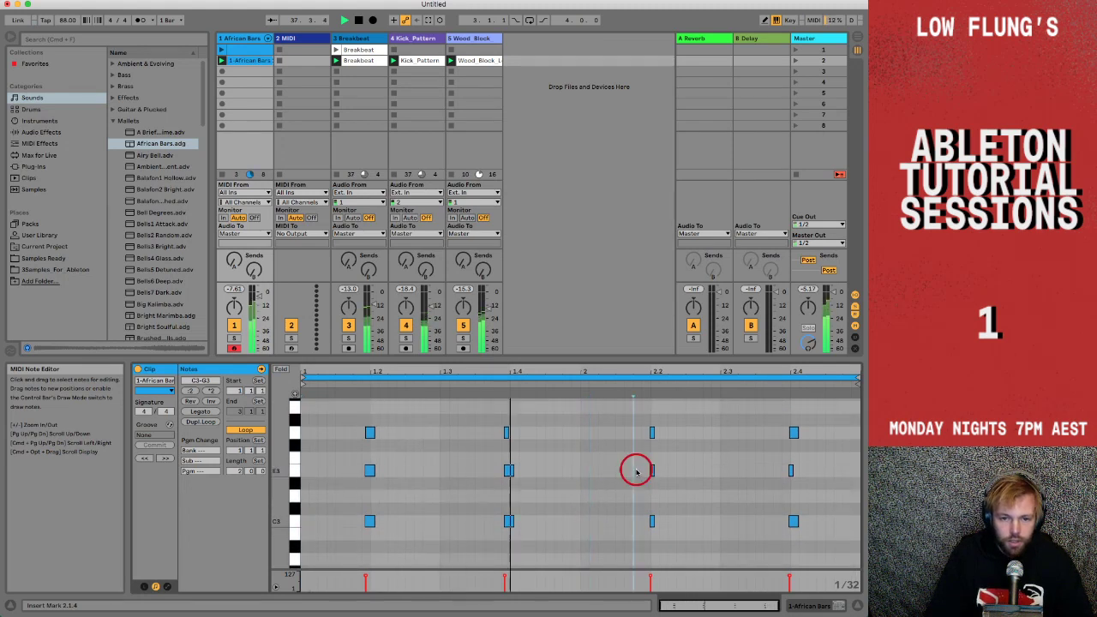
right_click(551, 451)
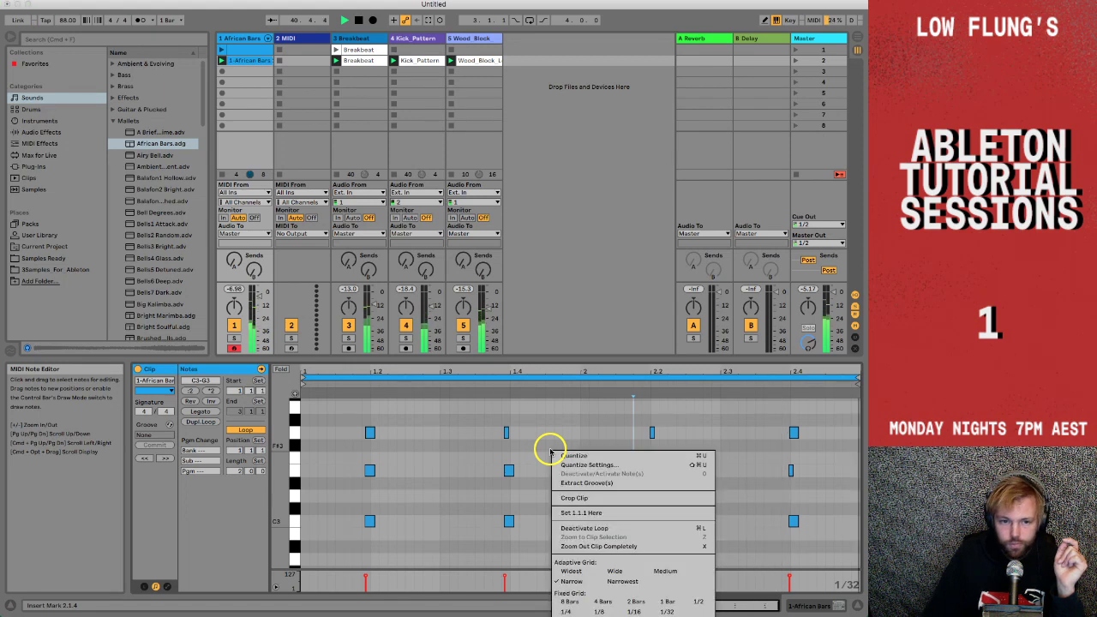
left_click(570, 455)
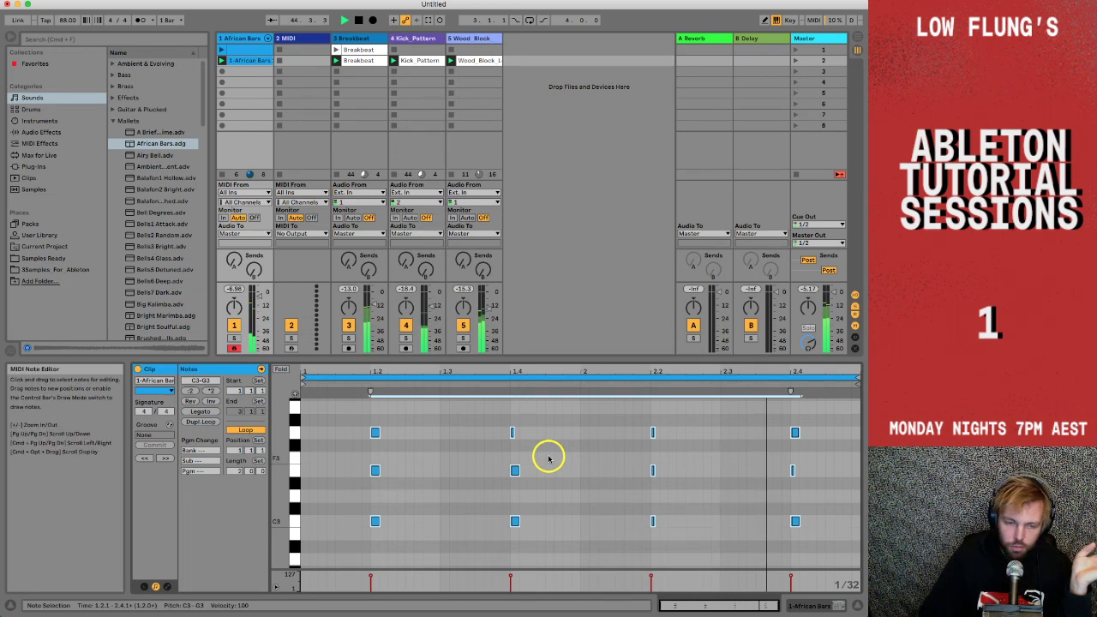
Review the Quantize settings for the chord clip's notes, cancel without applying them and deselect the notes.
right_click(548, 458)
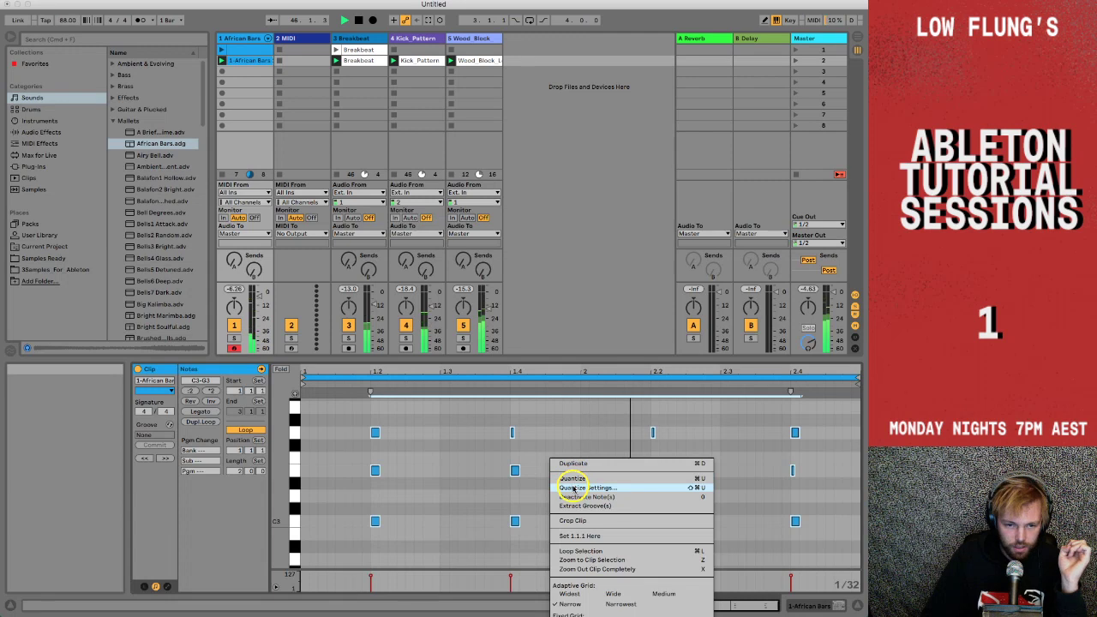
left_click(573, 489)
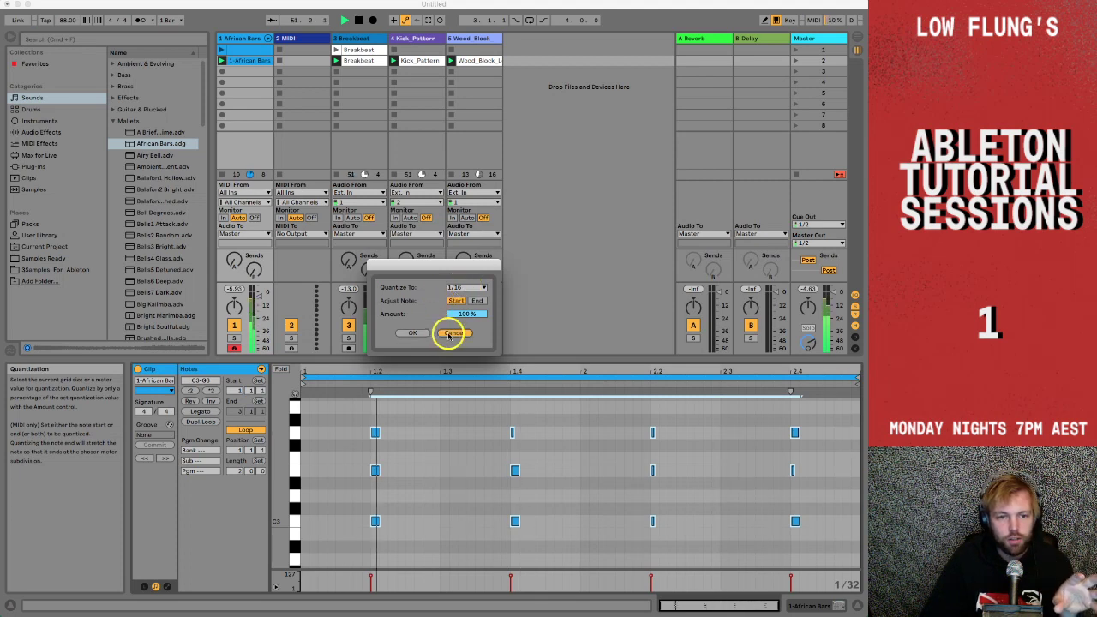
left_click(449, 334)
left_click(429, 429)
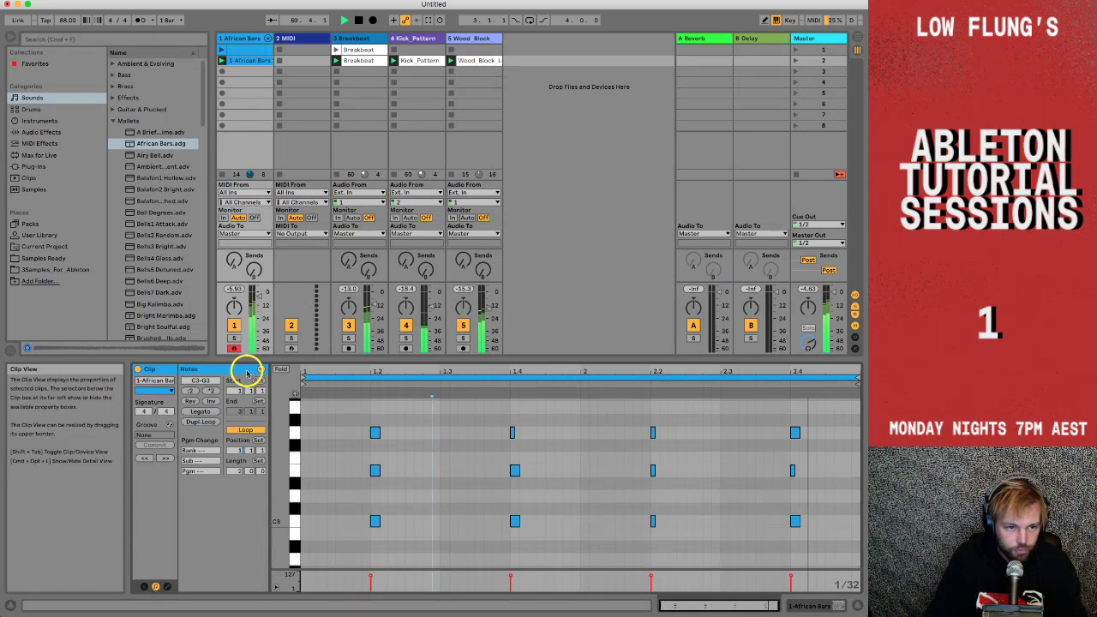
Stop playback and check whether the Computer MIDI Keyboard option is enabled.
left_click(234, 347)
key("space")
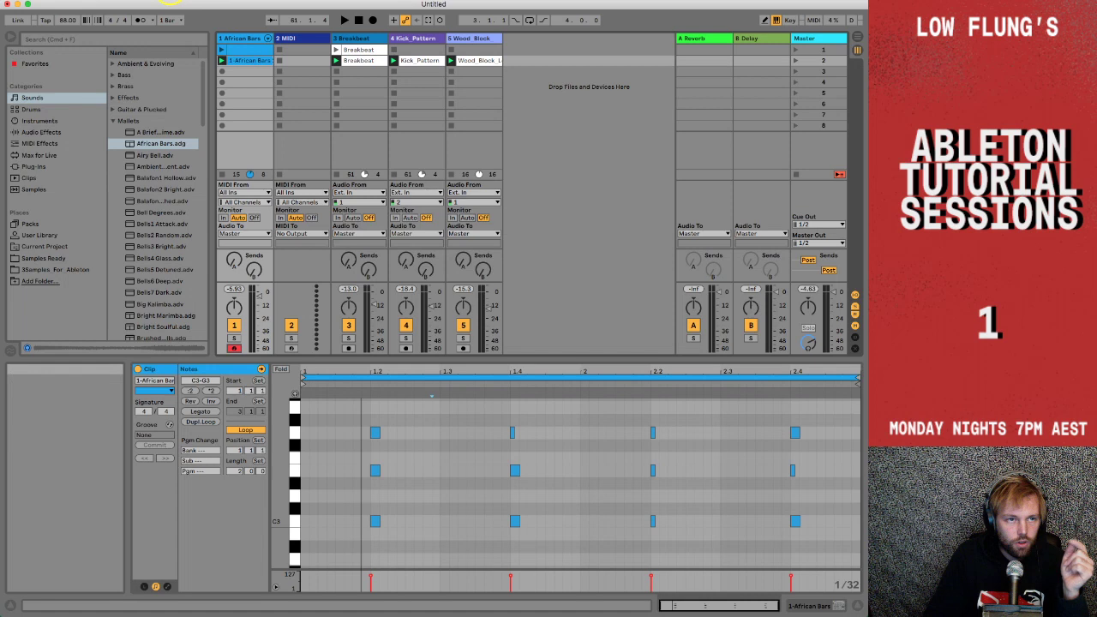
left_click(169, 1)
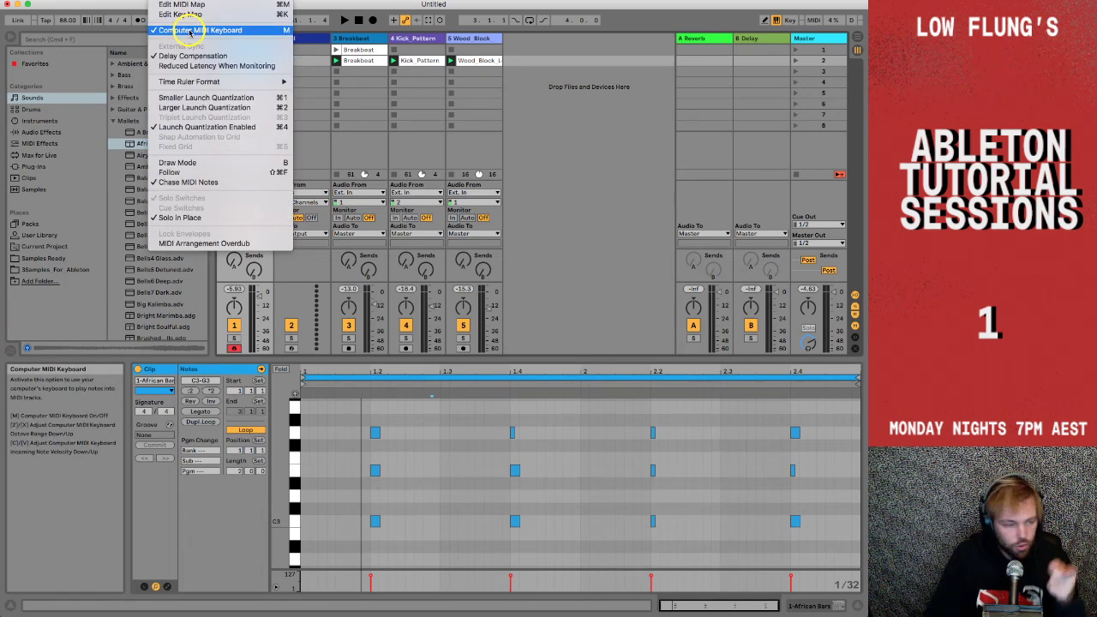
left_click(258, 0)
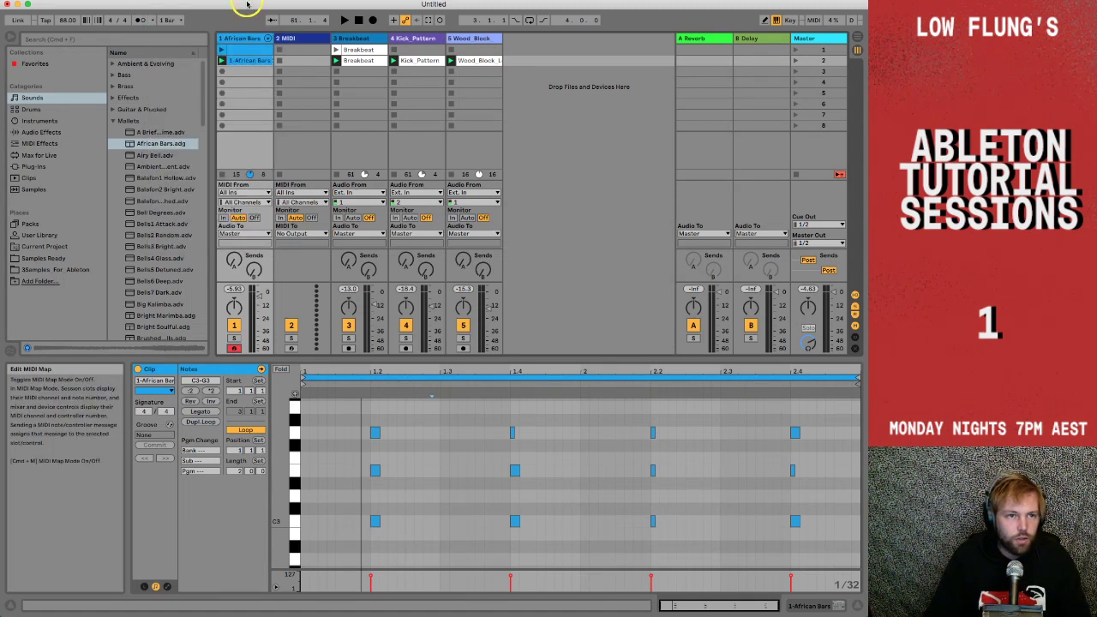
left_click_drag(141, 147, 242, 32)
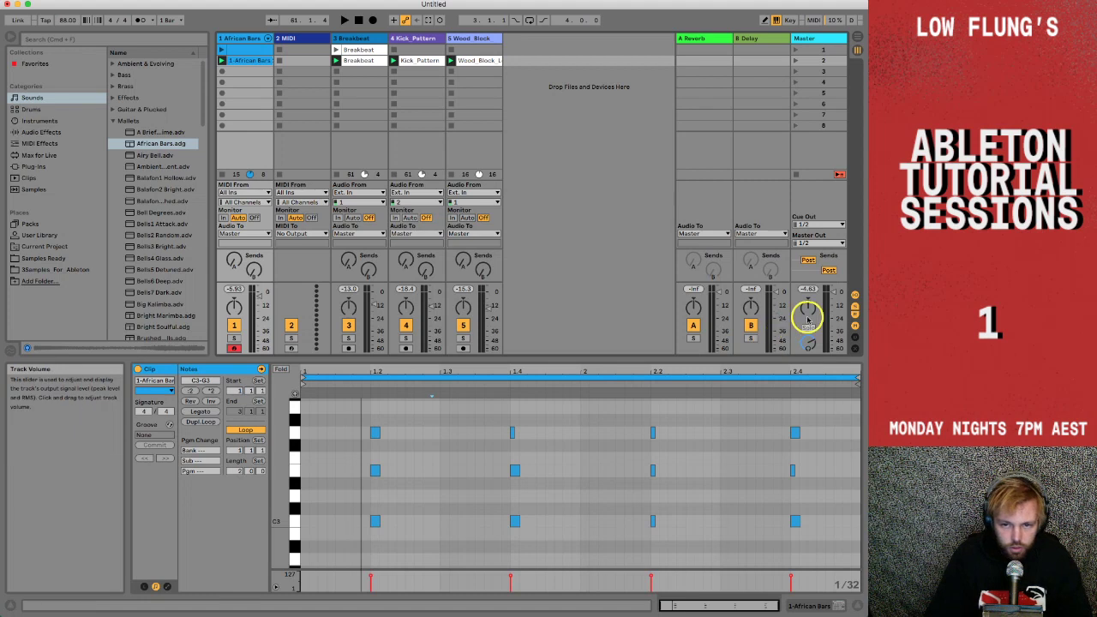
Lower the master volume to about -10.8 dB and stop the African Bars track's clip.
left_click(831, 300)
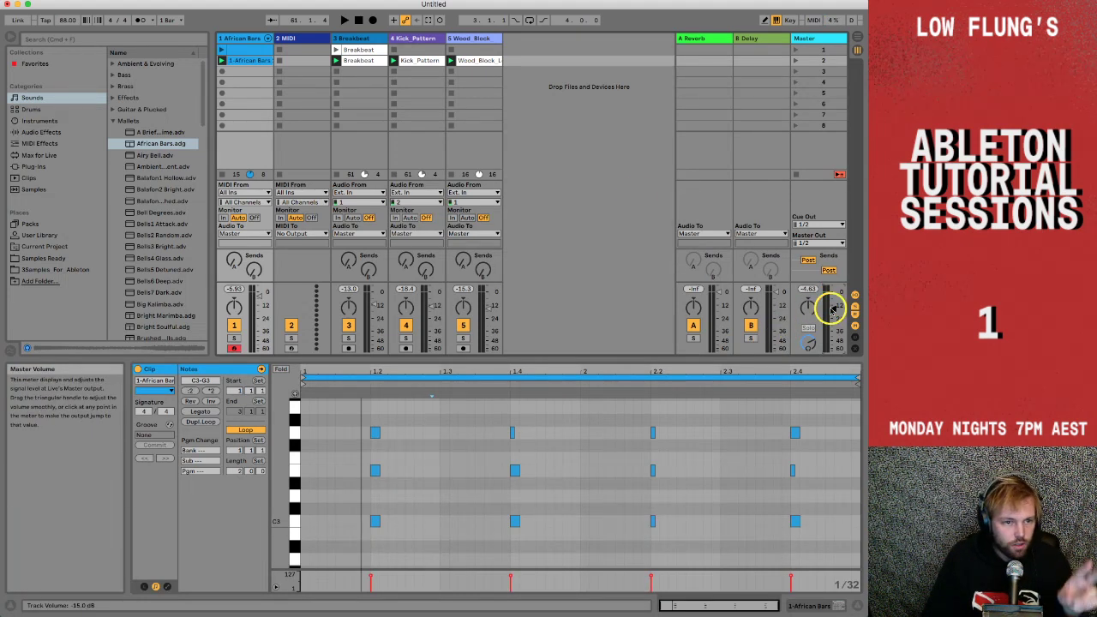
left_click(235, 348)
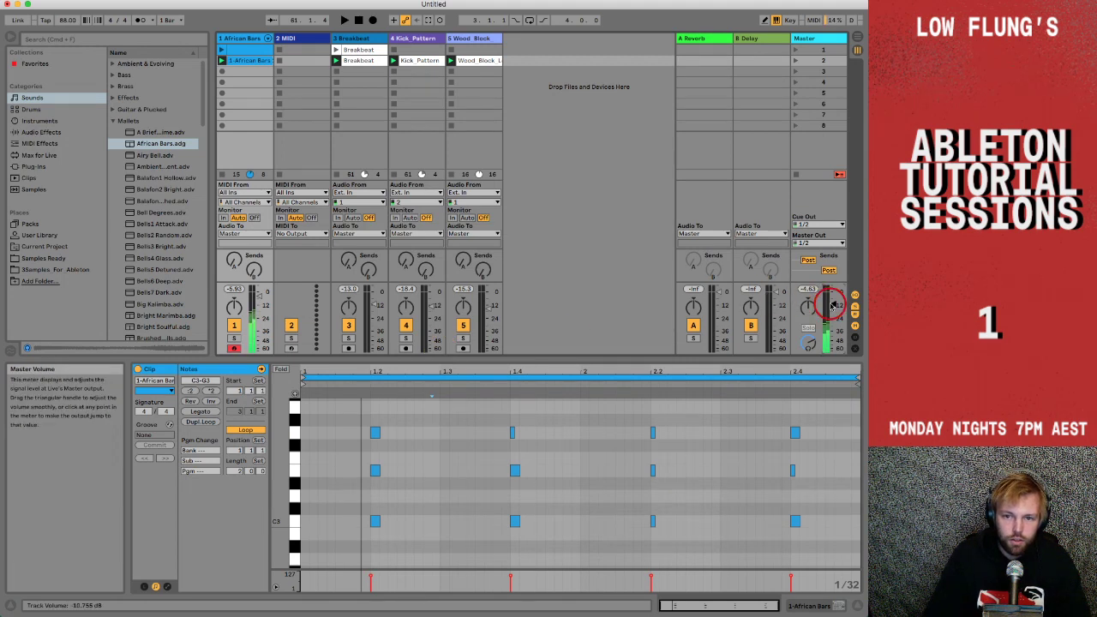
key("d")
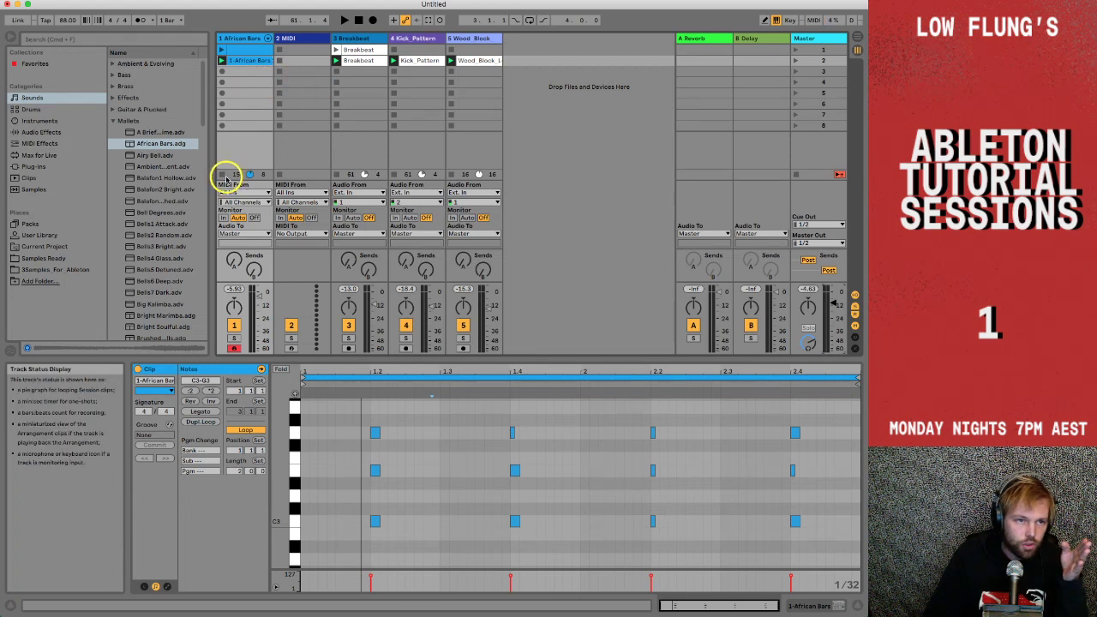
left_click(225, 176)
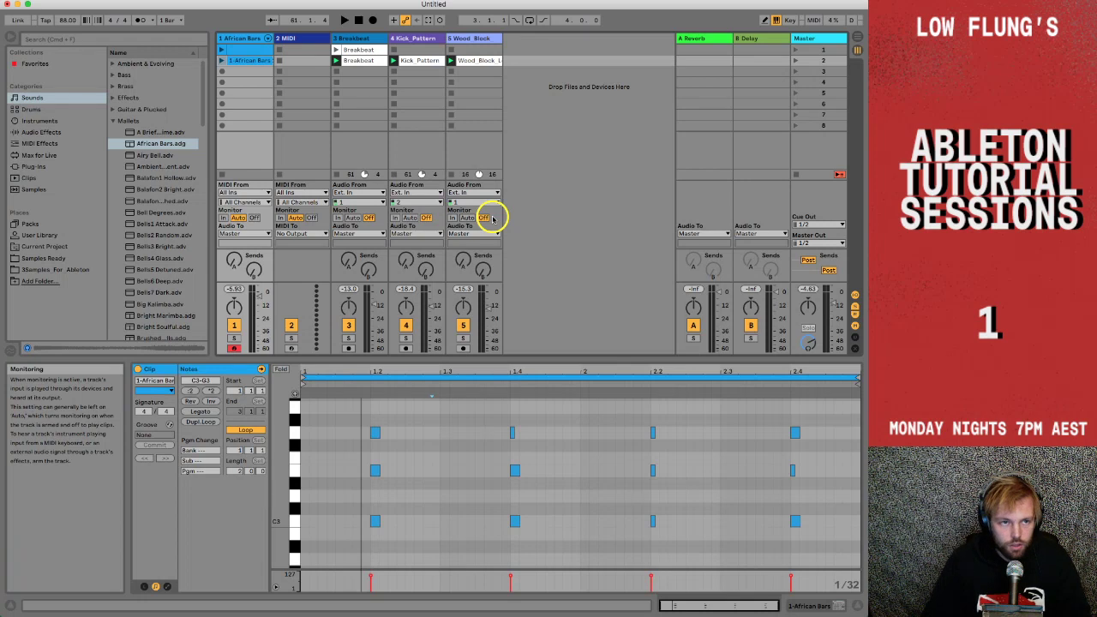
Restart playback and record four D3-F3-A3 chords into a new clip in the African Bars track's scene 3 slot.
key("space")
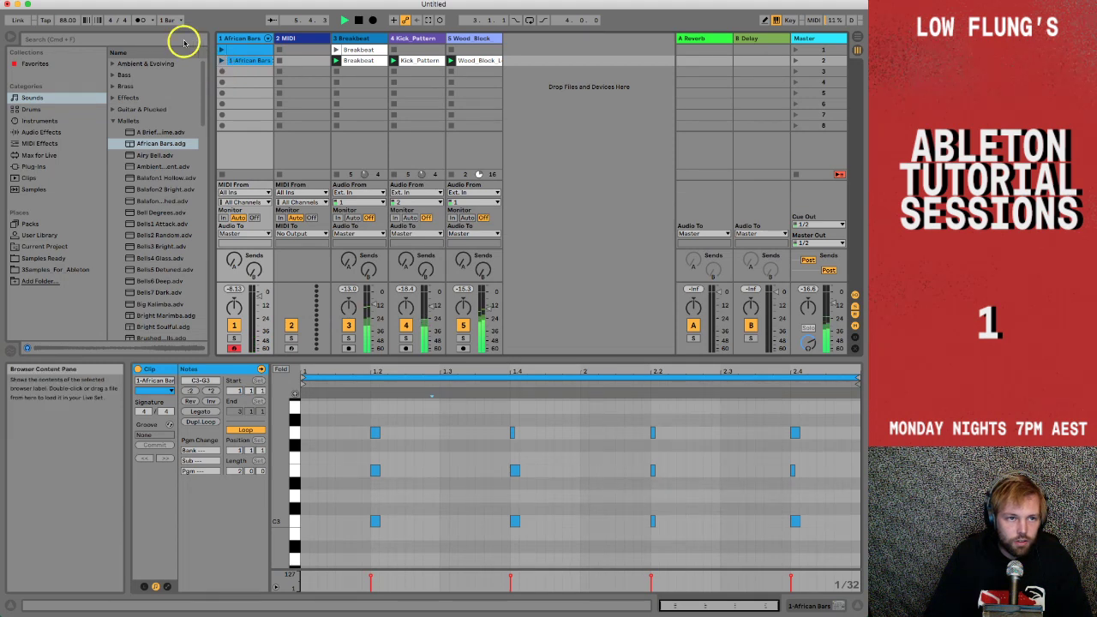
left_click(221, 73)
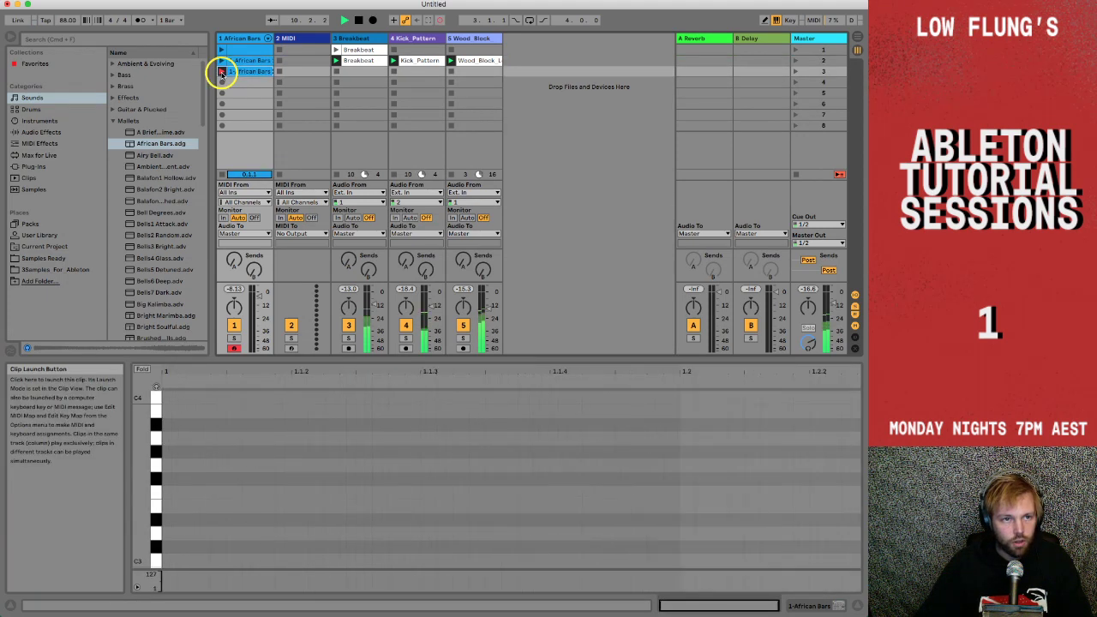
key("s")
key("f")
key("h")
key("s")
key("f")
key("h")
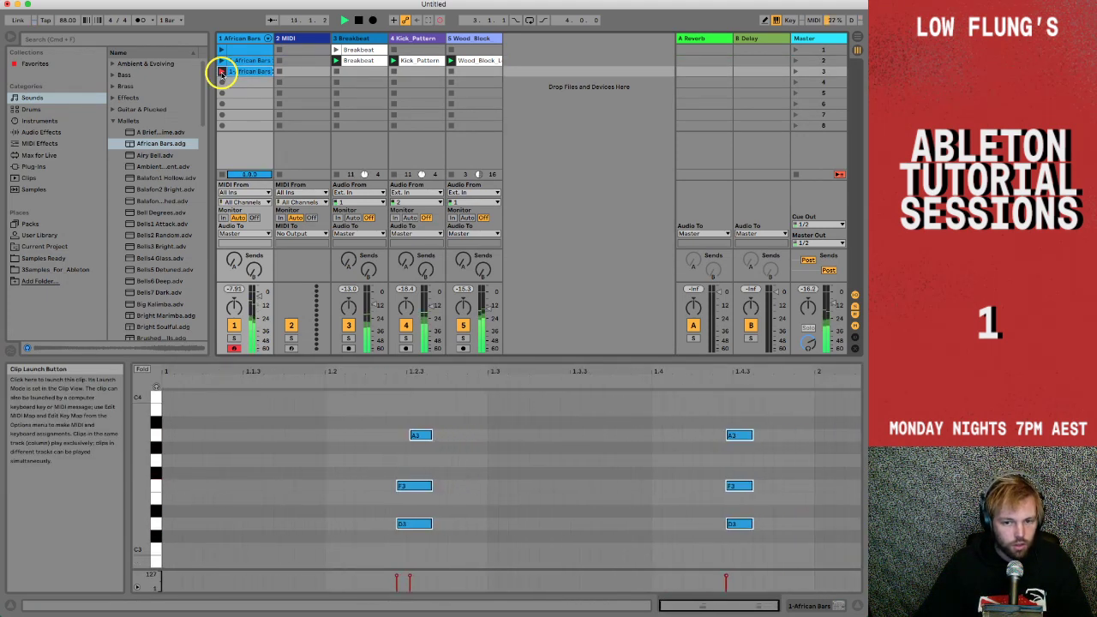
key("s")
key("f")
key("h")
key("s")
key("f")
key("h")
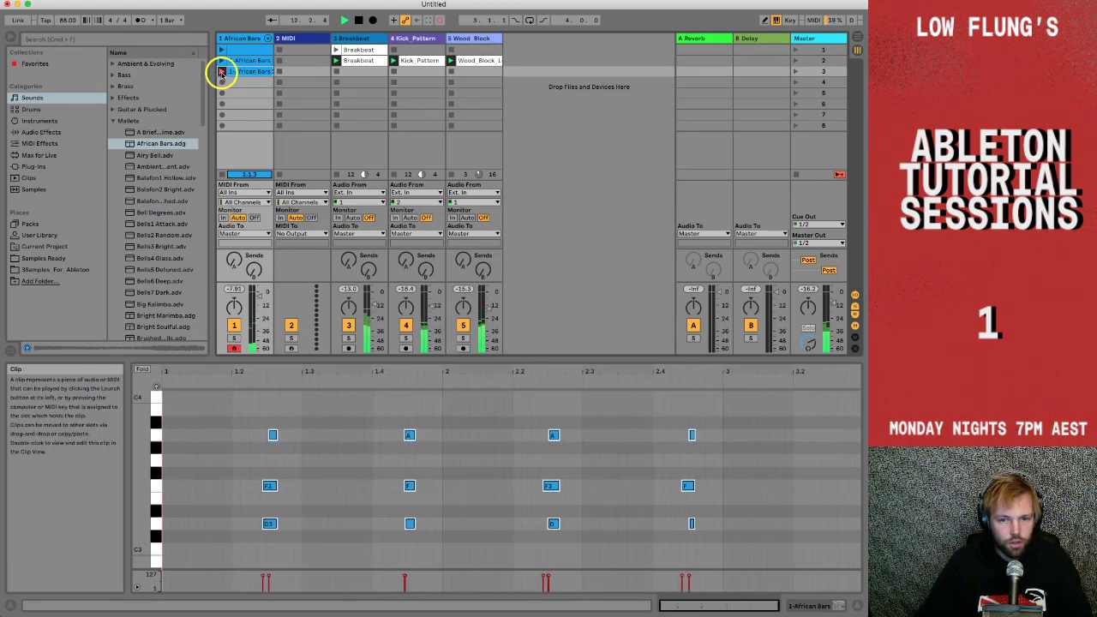
left_click(221, 72)
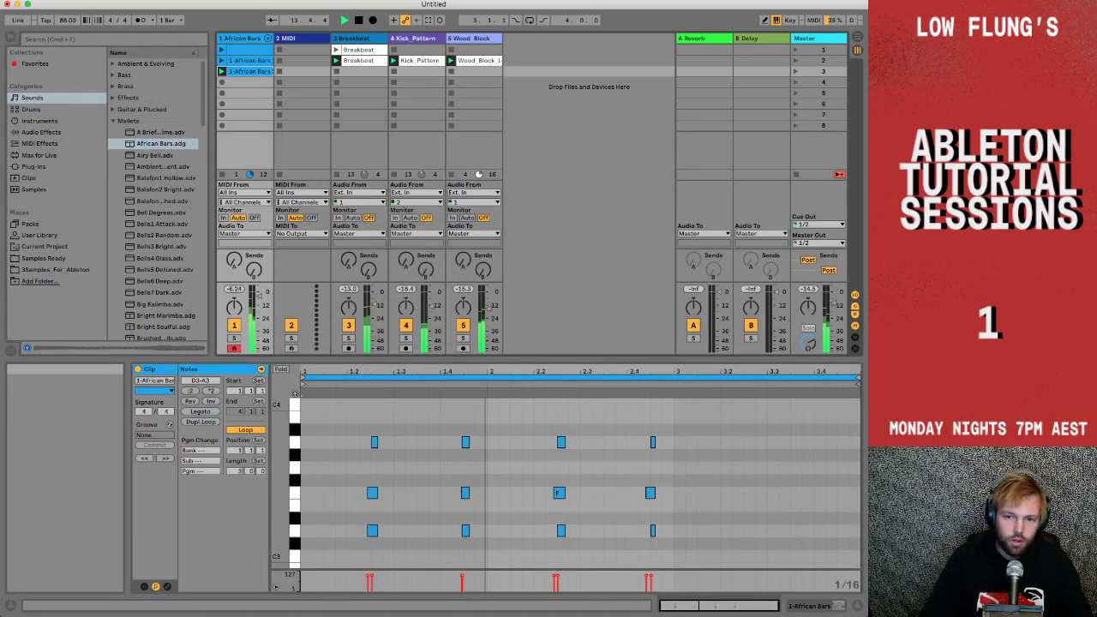
Shorten the scene 3 African Bars clip's loop to two bars by moving its loop end to bar 3.
left_click_drag(843, 375, 670, 374)
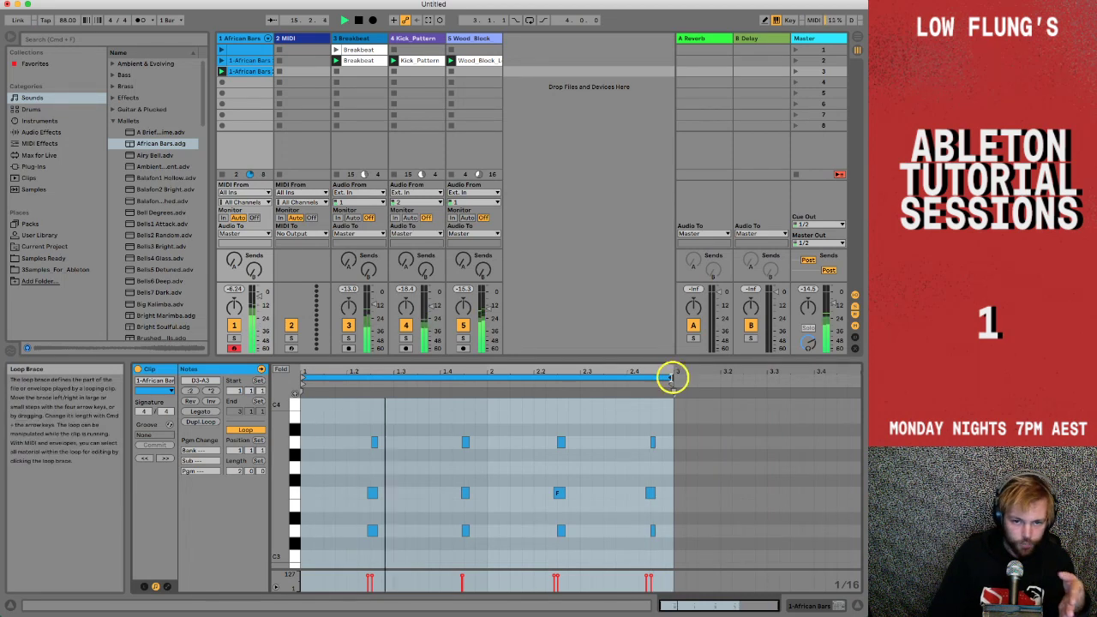
left_click(664, 376)
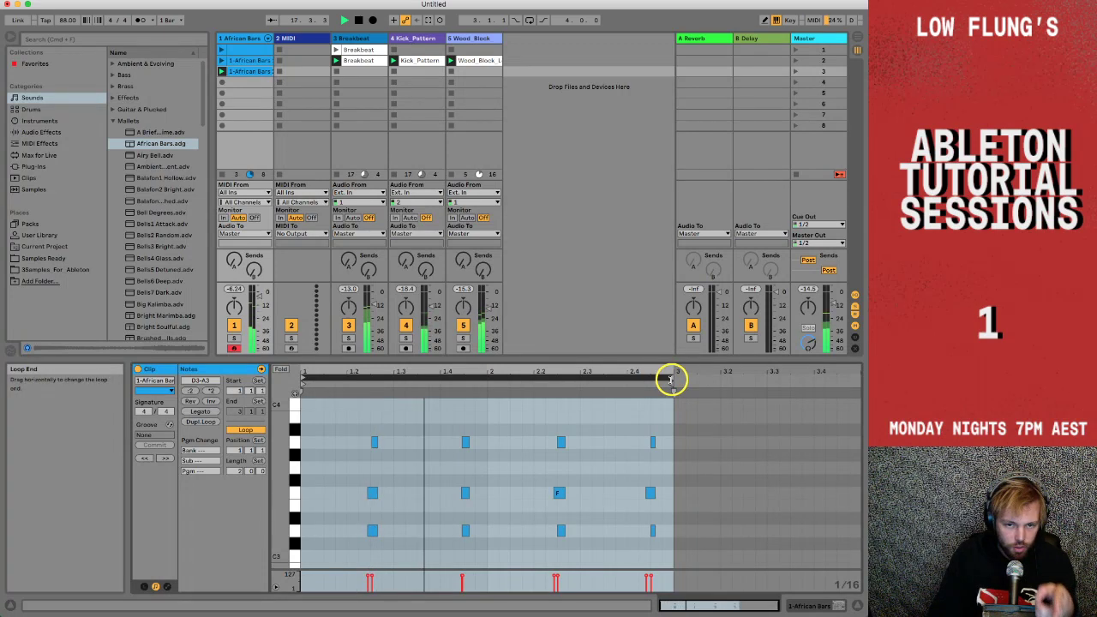
left_click(670, 378)
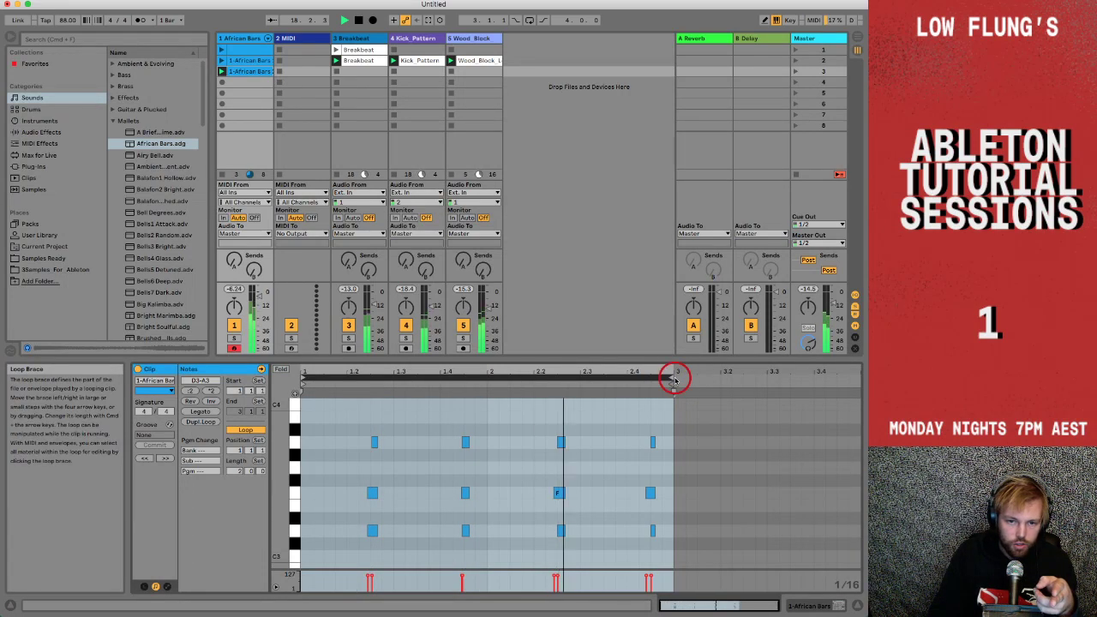
mouse_move(670, 378)
left_mouse_down()
mouse_move(846, 385)
mouse_move(671, 380)
left_mouse_up()
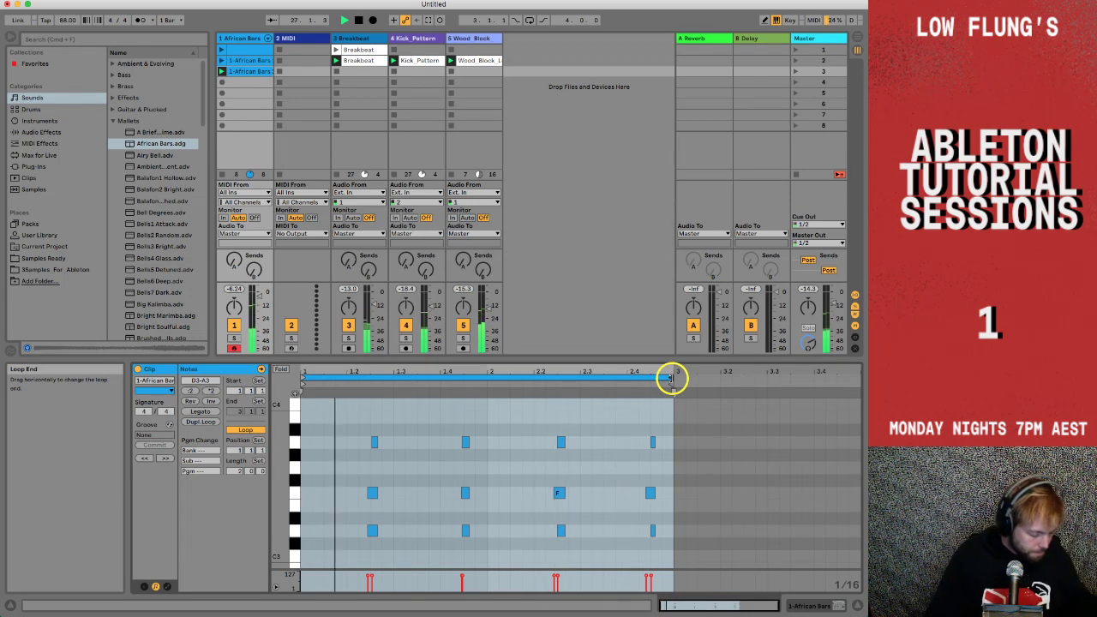
Lower the master volume further and switch the expanded sound category from Mallets to Ambient & Evolving.
left_click(833, 314)
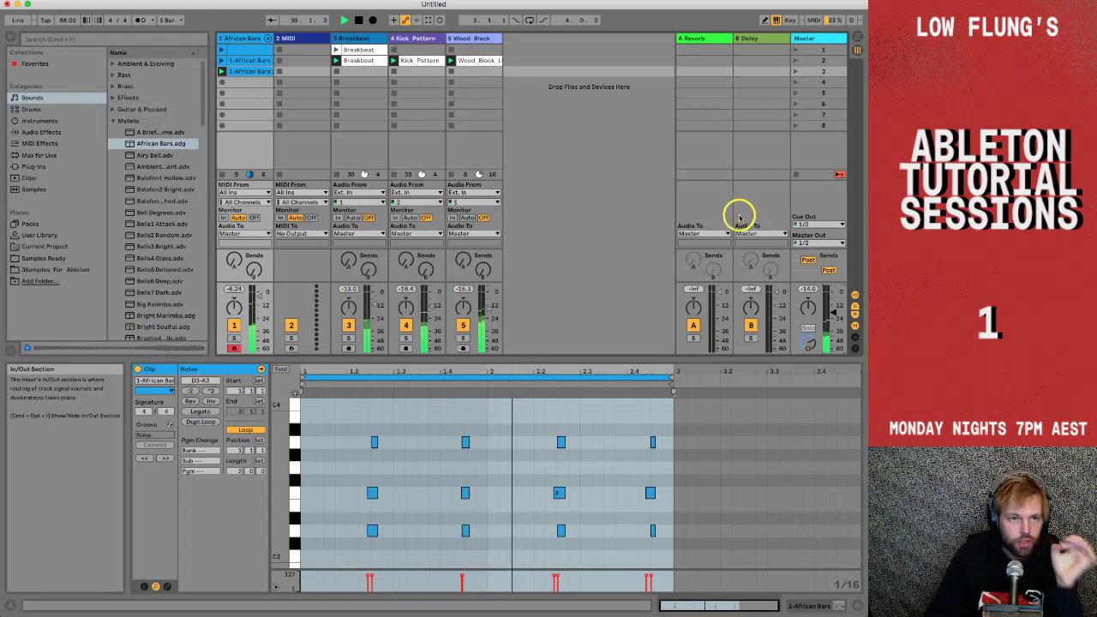
left_click(121, 122)
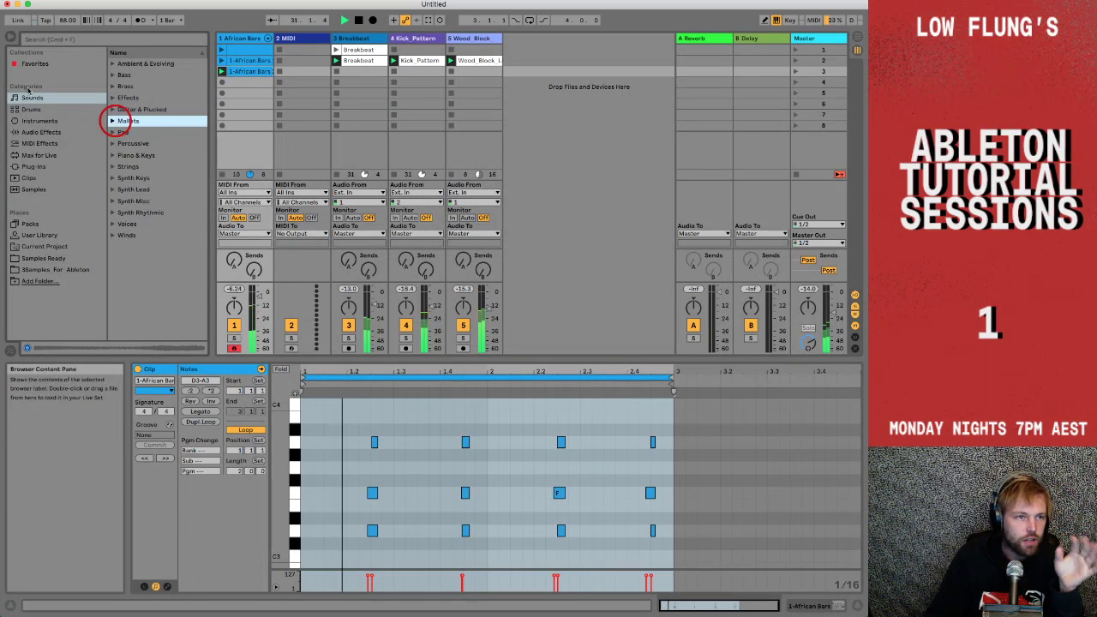
left_click(112, 64)
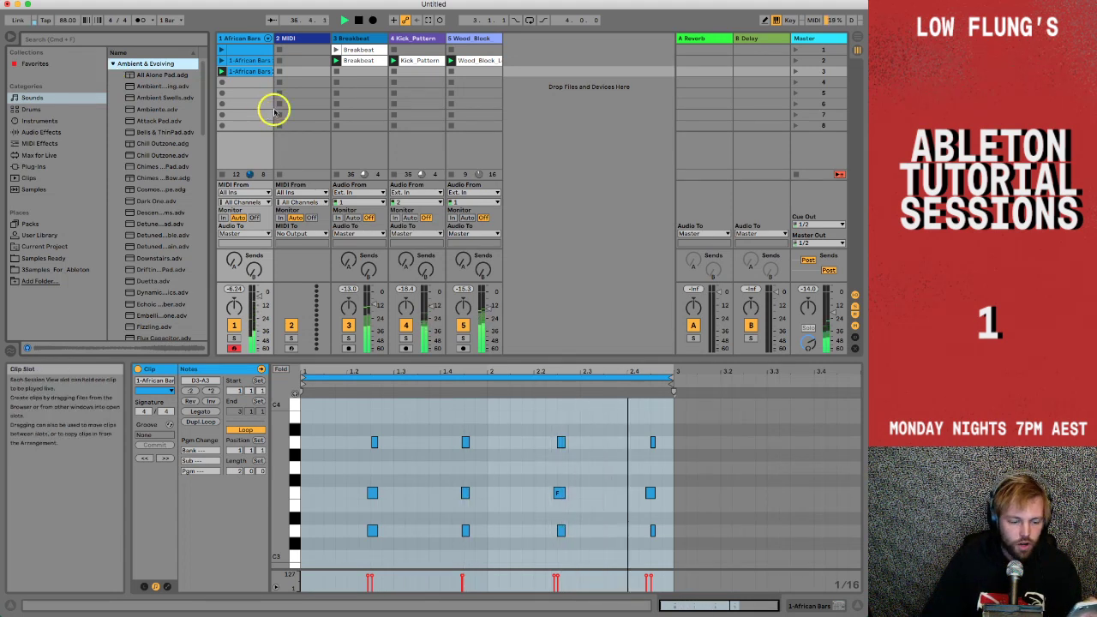
left_click(409, 428)
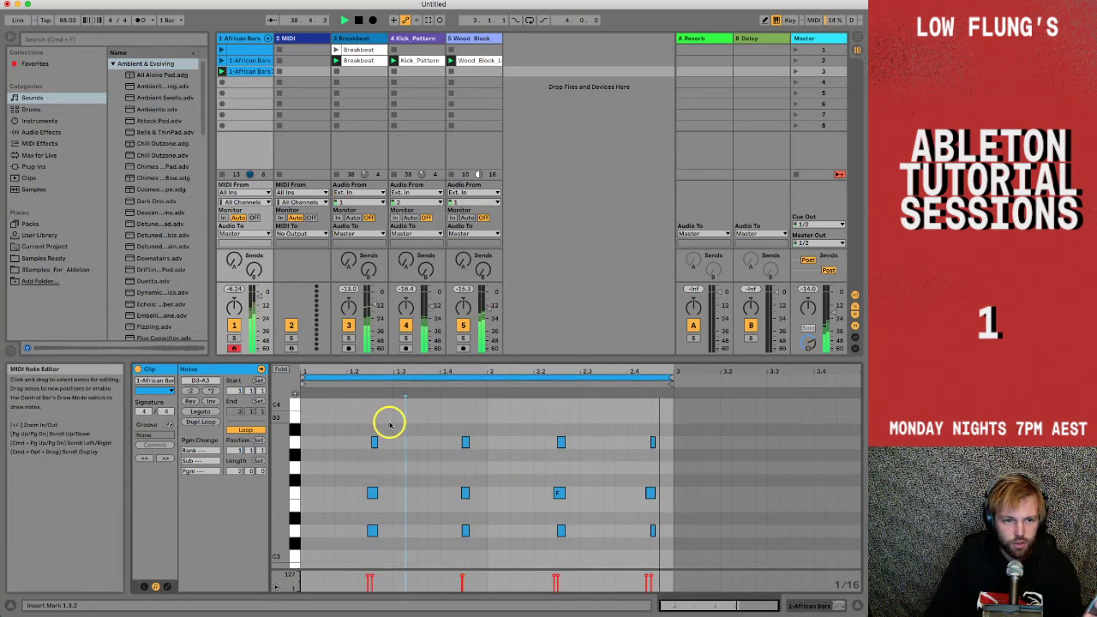
scroll(388, 424, "up", 1)
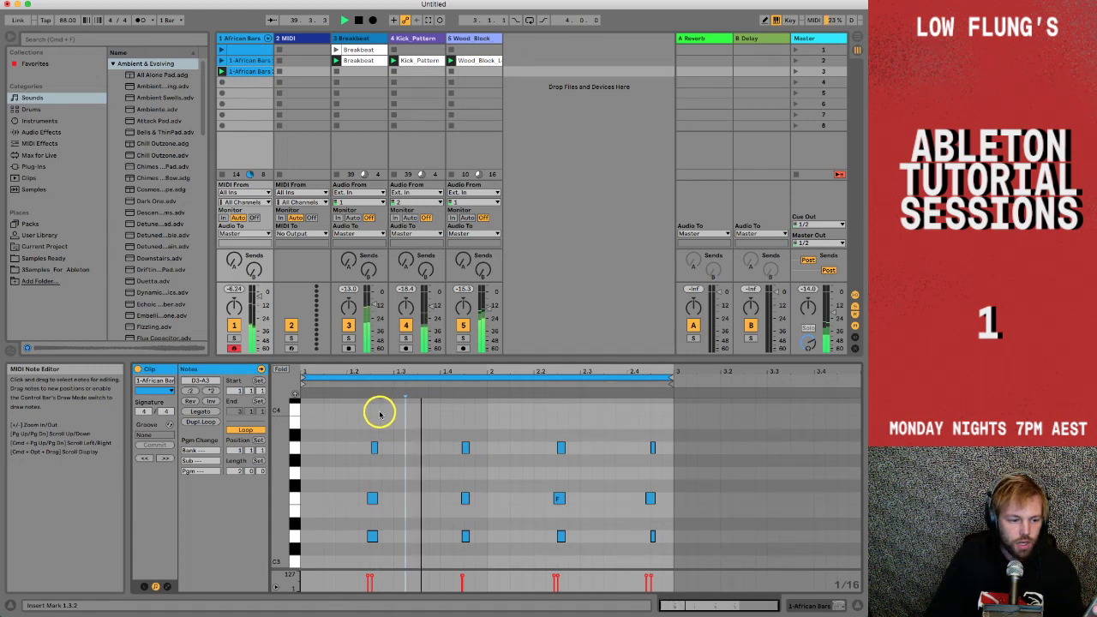
Quantize the recorded chord notes in the scene 3 African Bars clip.
right_click(423, 432)
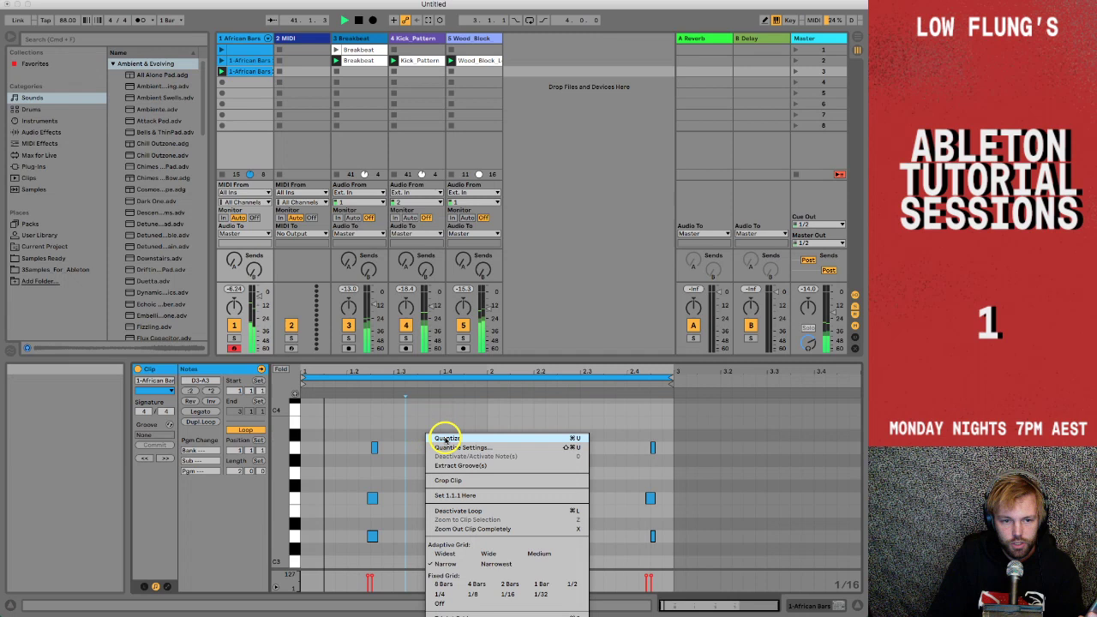
left_click(446, 439)
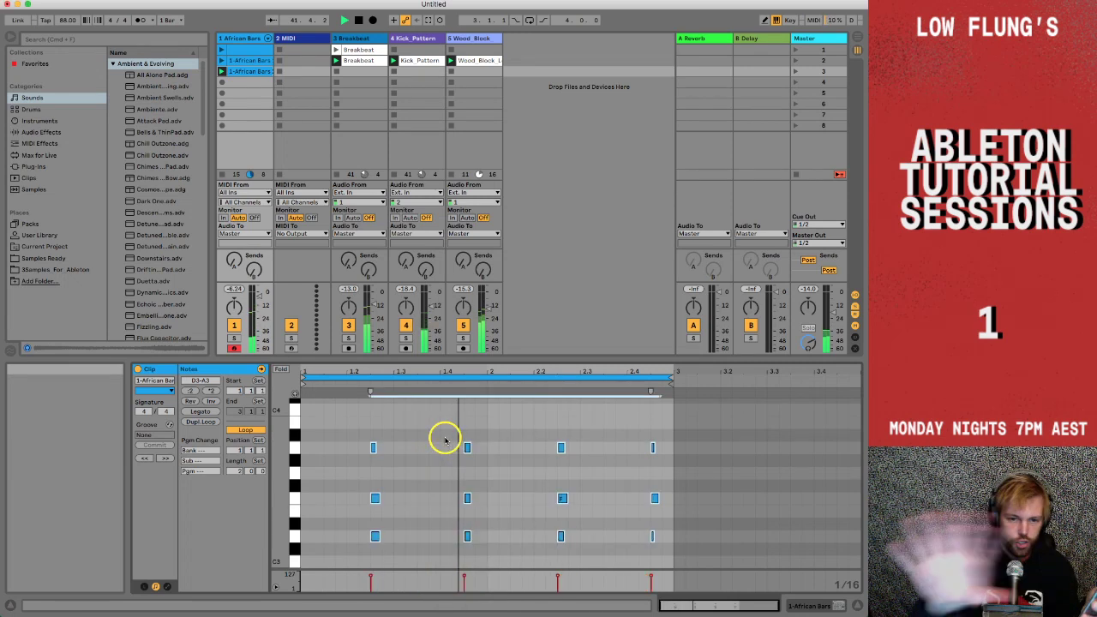
left_click(384, 505)
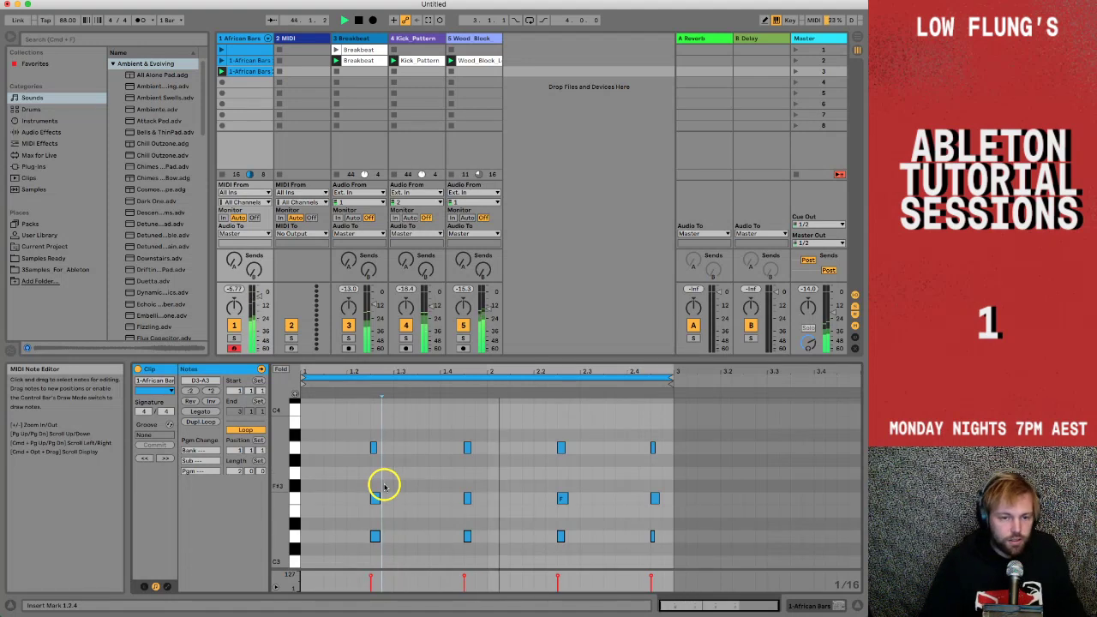
Stagger the first chord by moving D3 to 1.2.1 and F3 to 1.2.2, and lengthen its A3 note to about 1.3.4.
left_click(376, 501)
left_click_drag(375, 502, 352, 539)
left_click(374, 537)
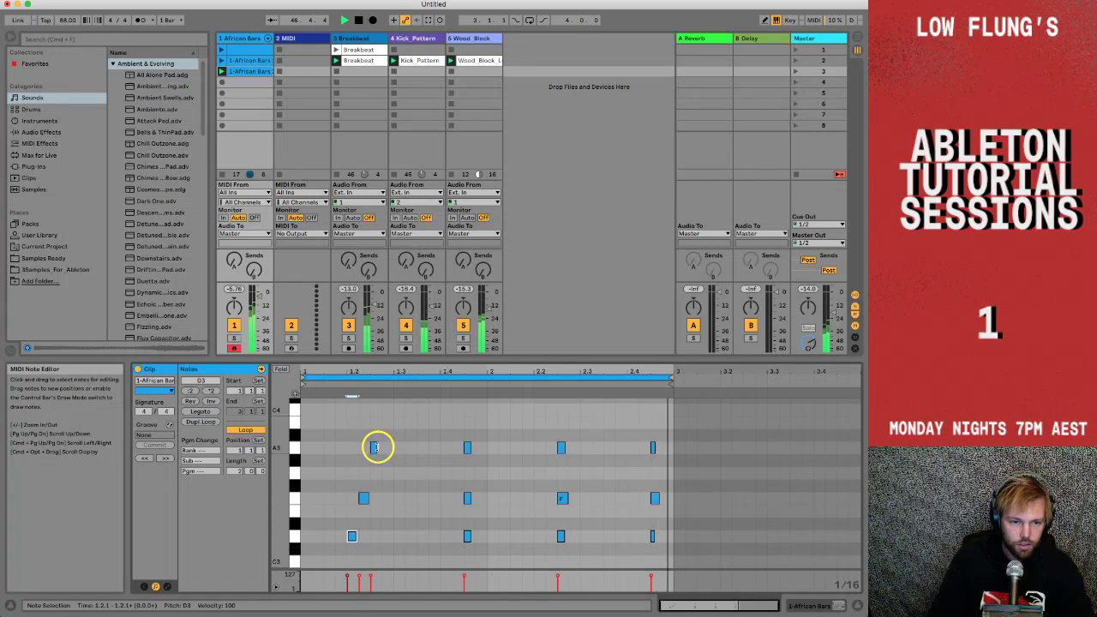
double_click(463, 537)
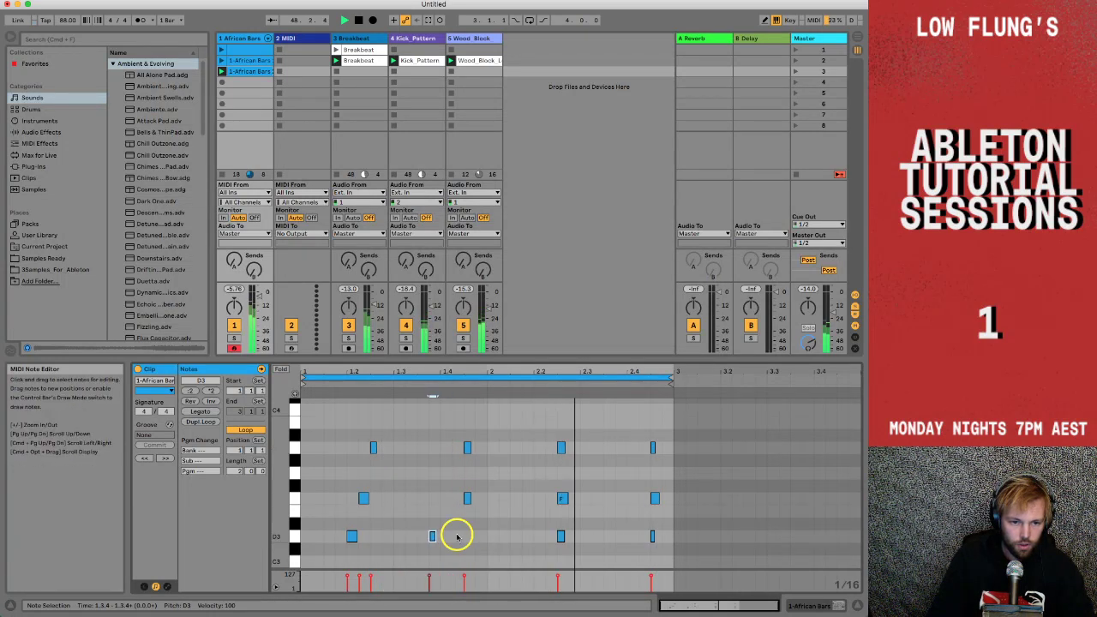
double_click(456, 536)
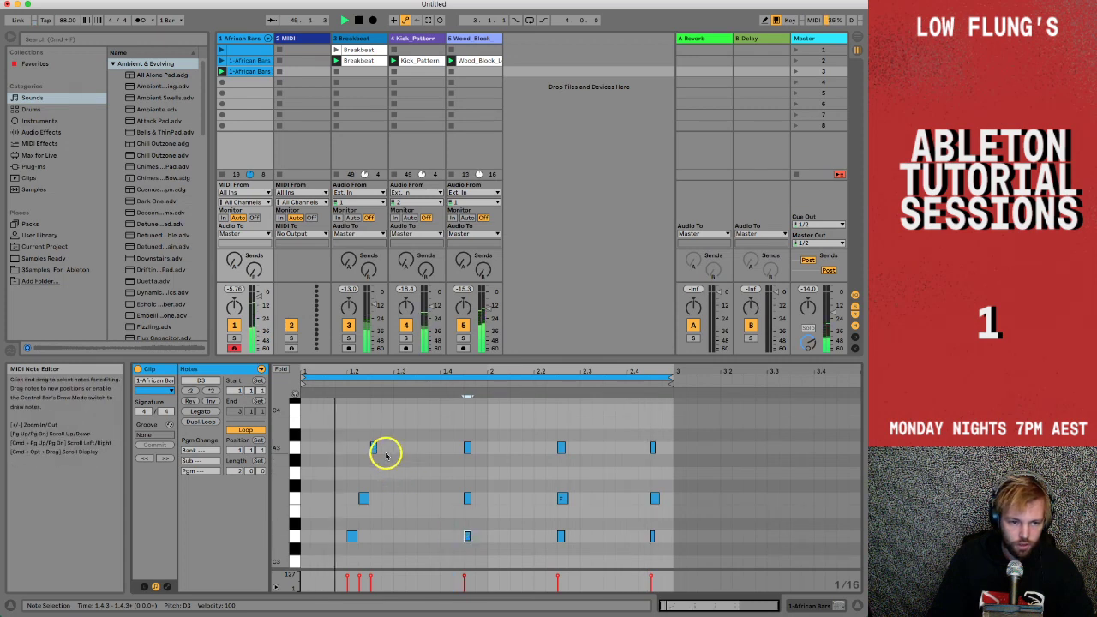
left_click_drag(374, 447, 426, 447)
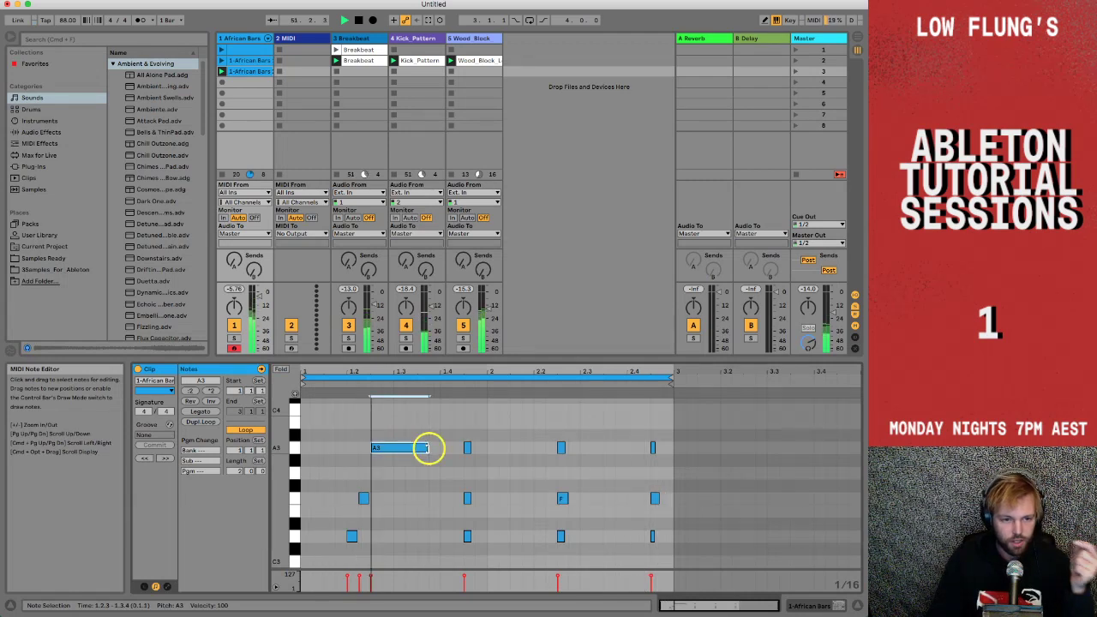
Stagger the third chord by moving D3 two sixteenths and F3 one sixteenth earlier, and lengthen its A3 note past beat 2.3.
left_click(561, 537)
key("Left")
key("Left")
left_click(563, 500)
key("Left")
left_click(563, 447)
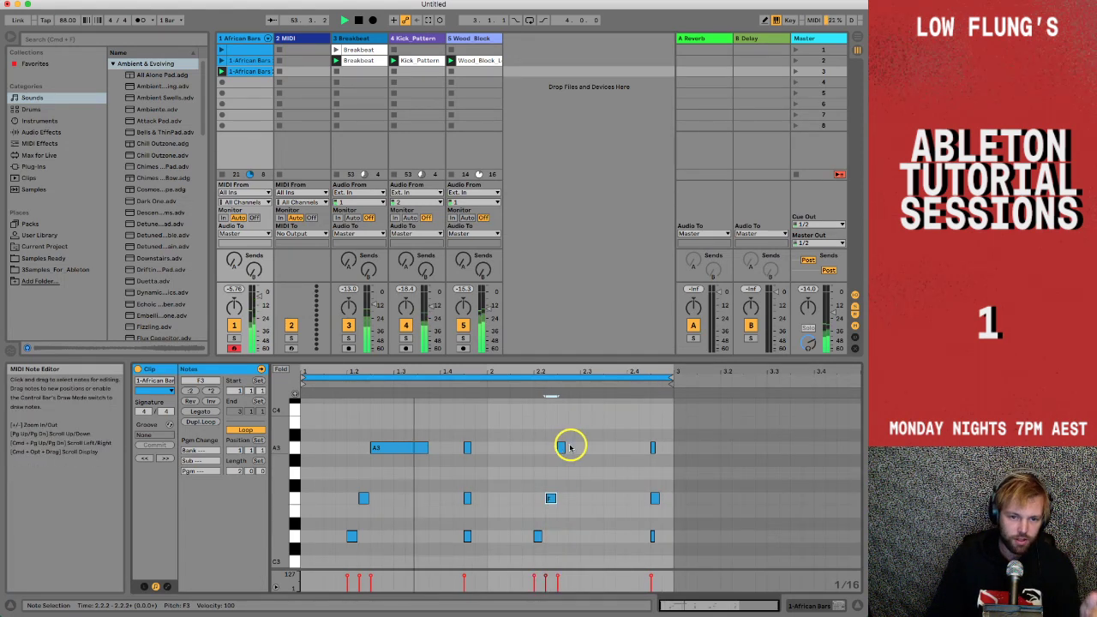
left_click_drag(563, 446, 602, 448)
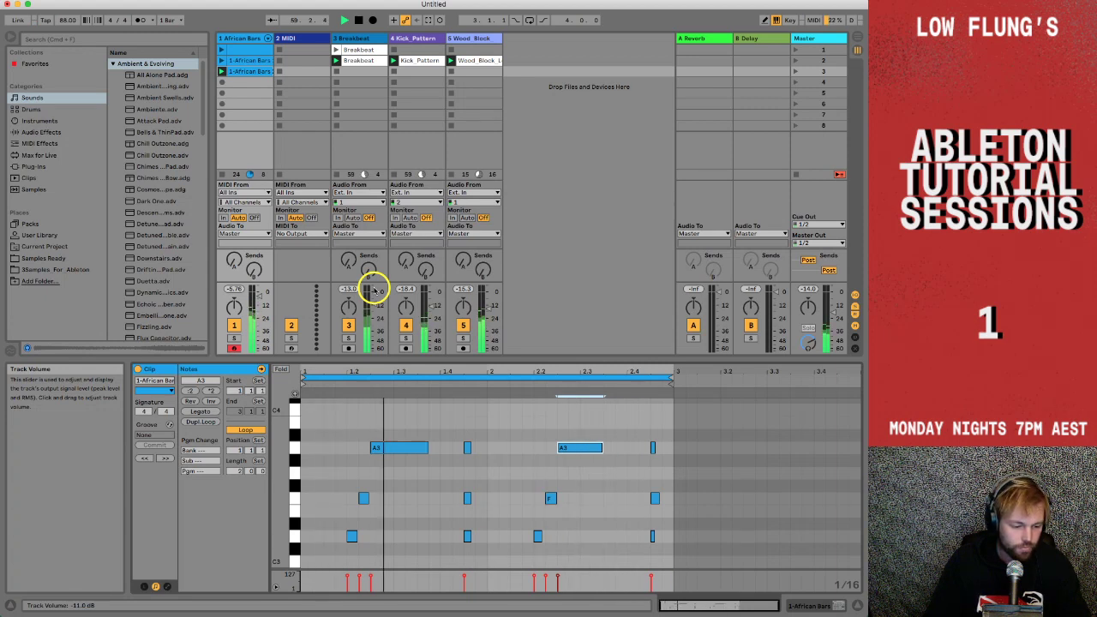
Deselect the clip's notes and lower the master volume to about -23 dB.
left_click(461, 451)
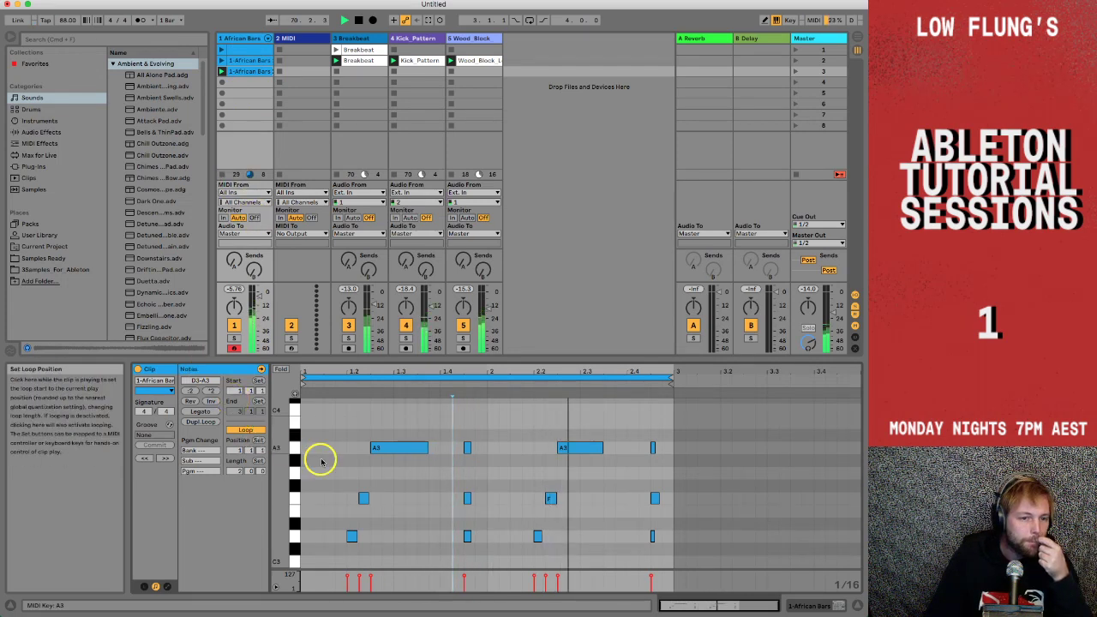
left_click(381, 476)
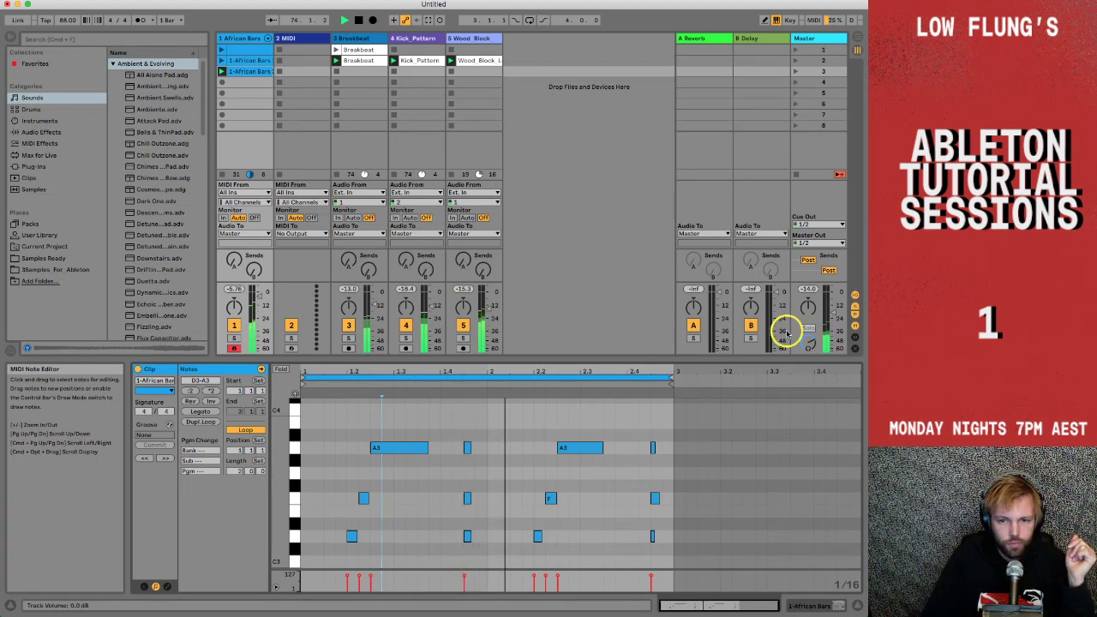
left_click(833, 315)
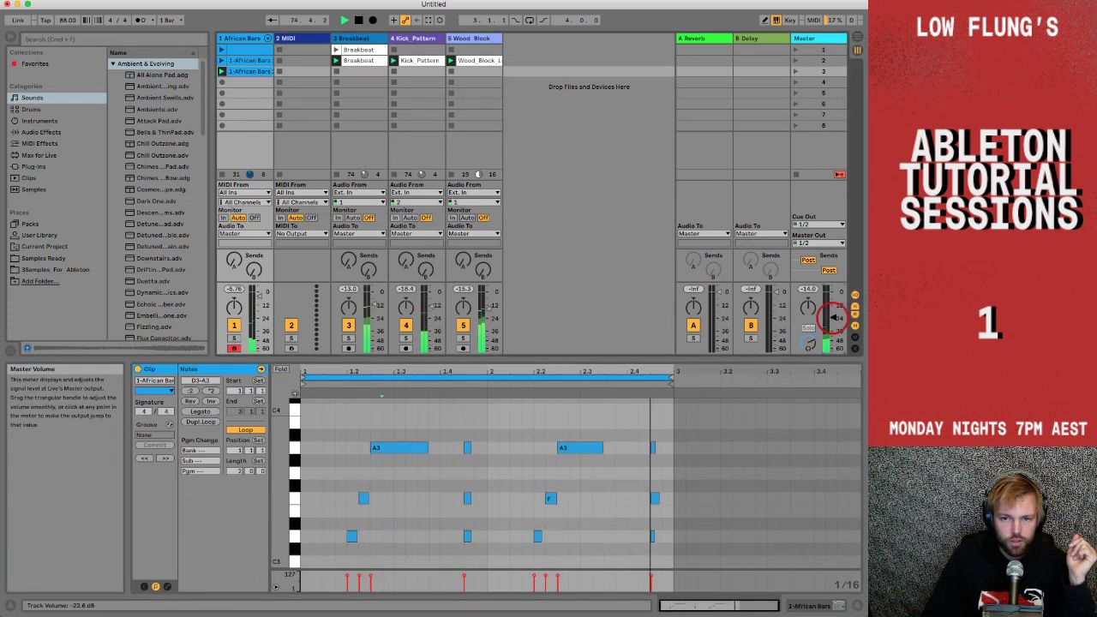
Transpose all notes in the scene 3 African Bars clip down one octave to D2–A2.
left_click(440, 511)
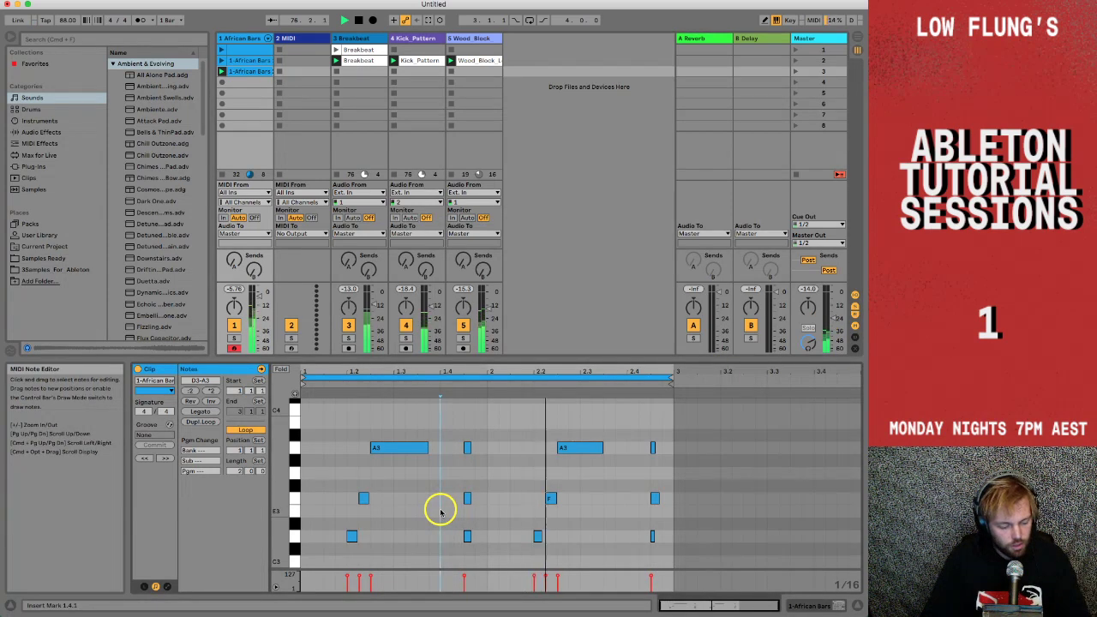
key("super+a")
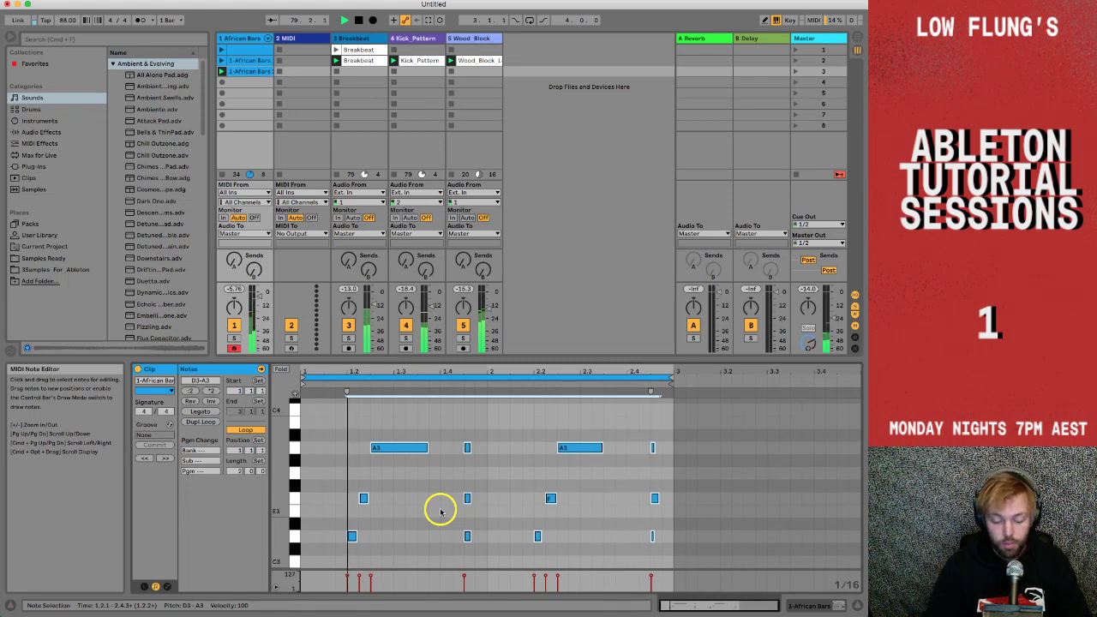
key("shift+Down")
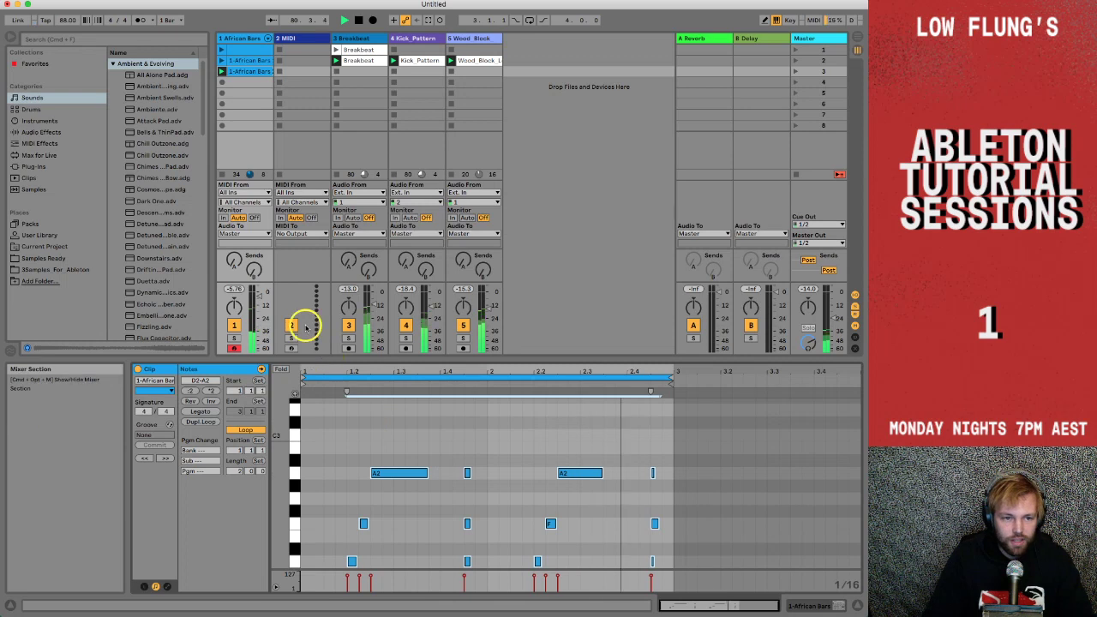
Raise the African Bars track's volume slightly and bring the master volume up.
left_click(258, 295)
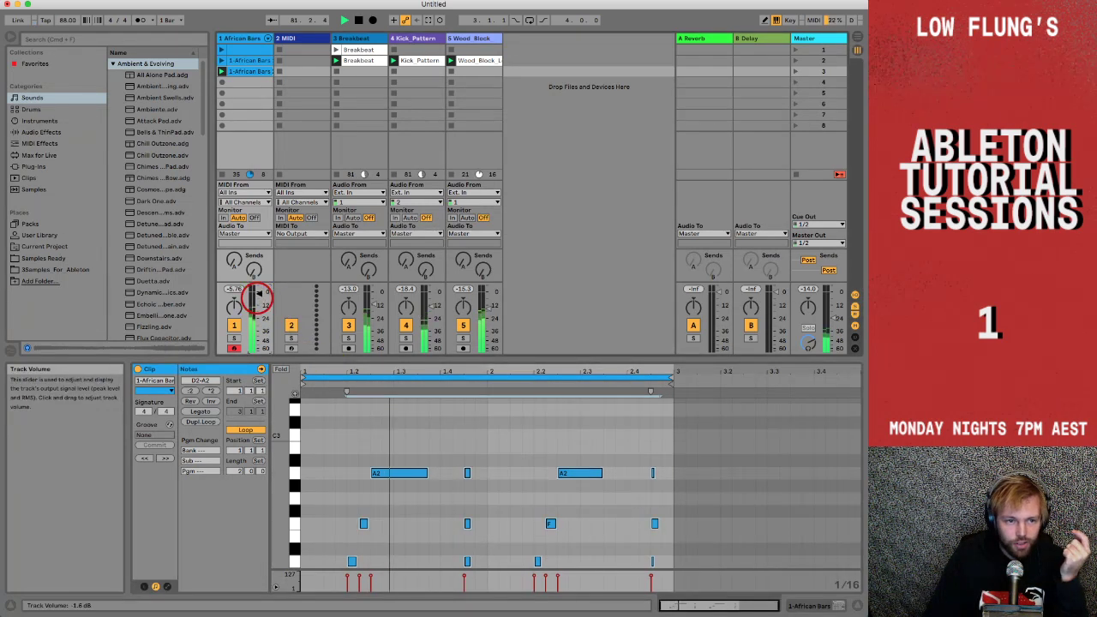
left_click_drag(255, 301, 258, 297)
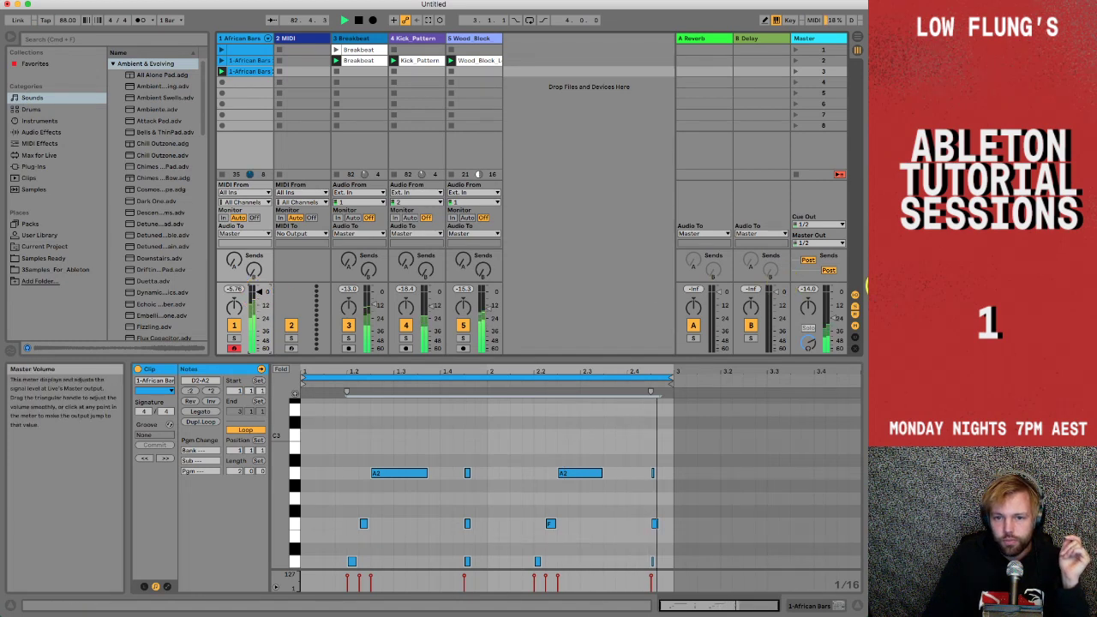
left_click_drag(831, 313, 833, 307)
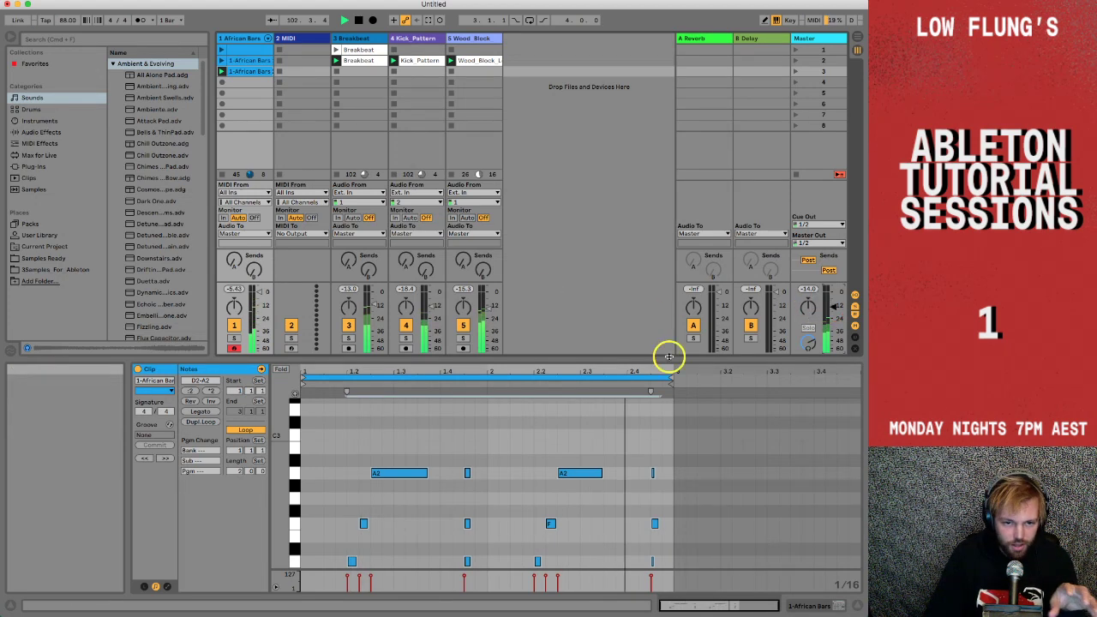
Review the notes of the three African Bars clips with the track stopped, and relaunch the scene 3 clip.
left_click(510, 448)
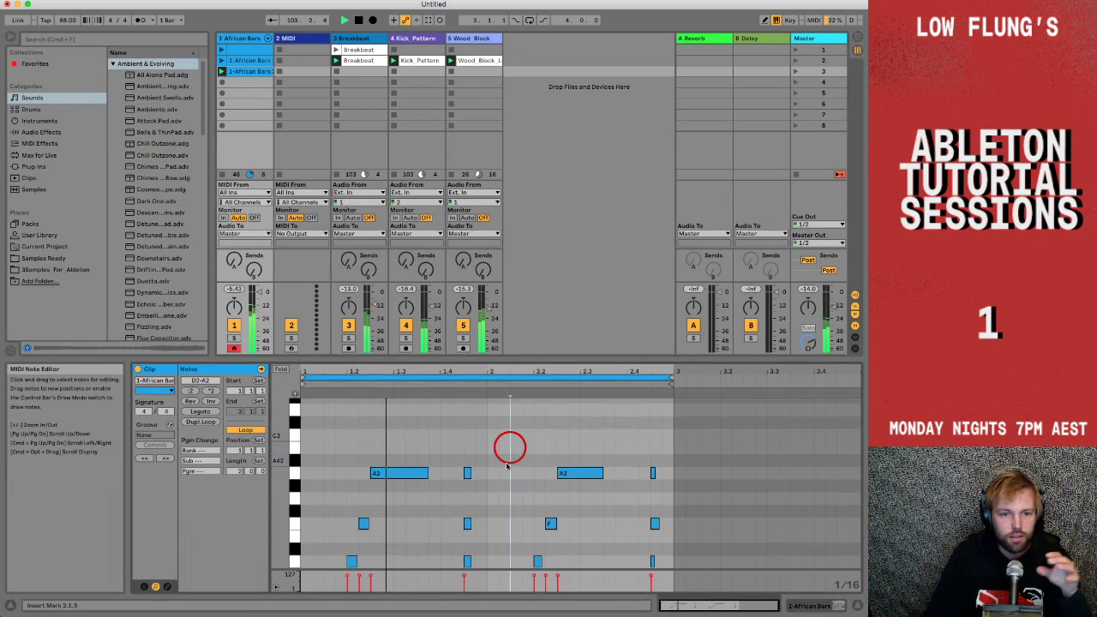
scroll(506, 461, "down", 3)
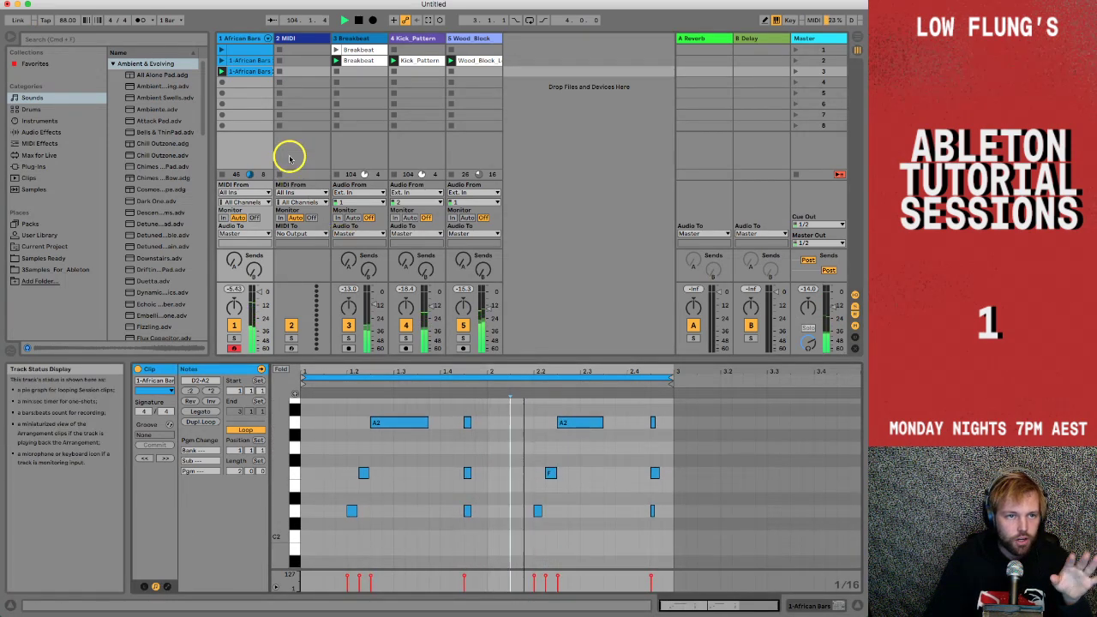
left_click(245, 72)
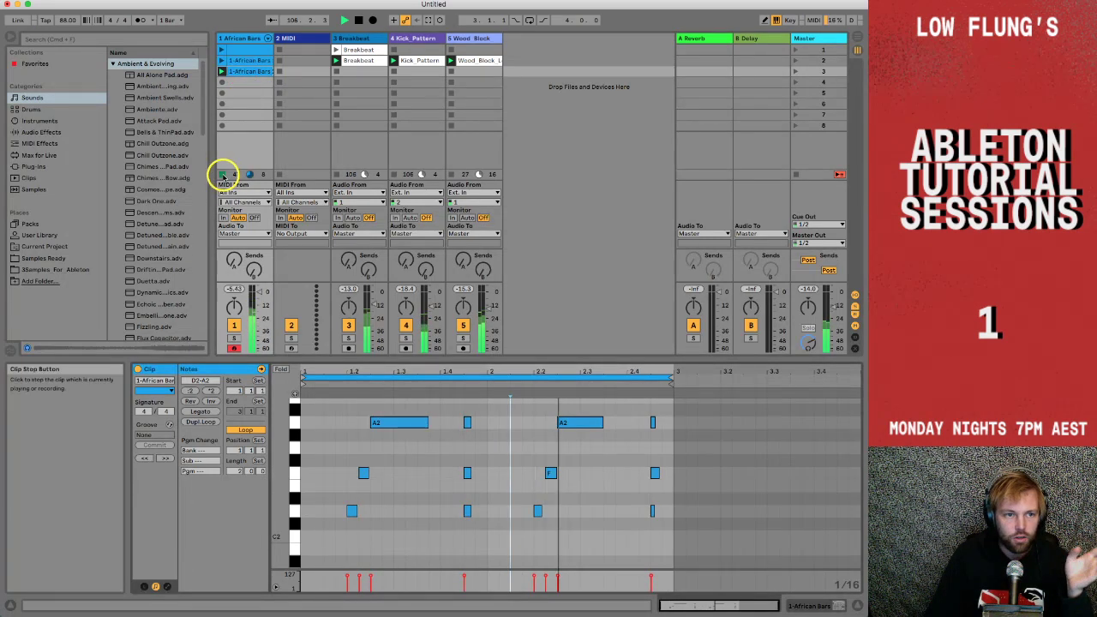
left_click(241, 71)
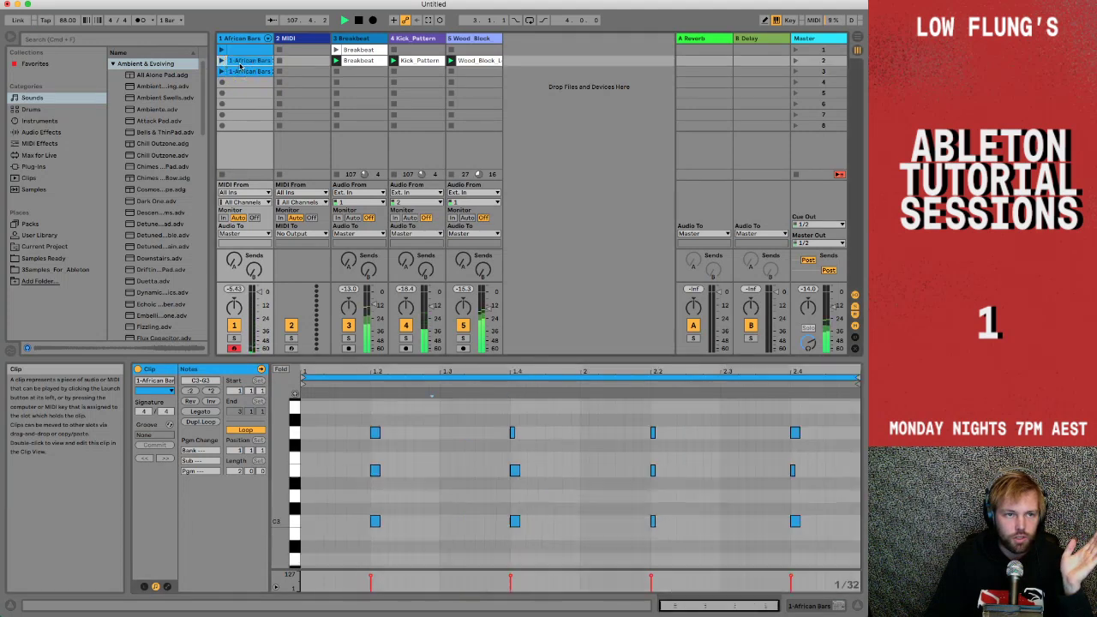
left_click(241, 50)
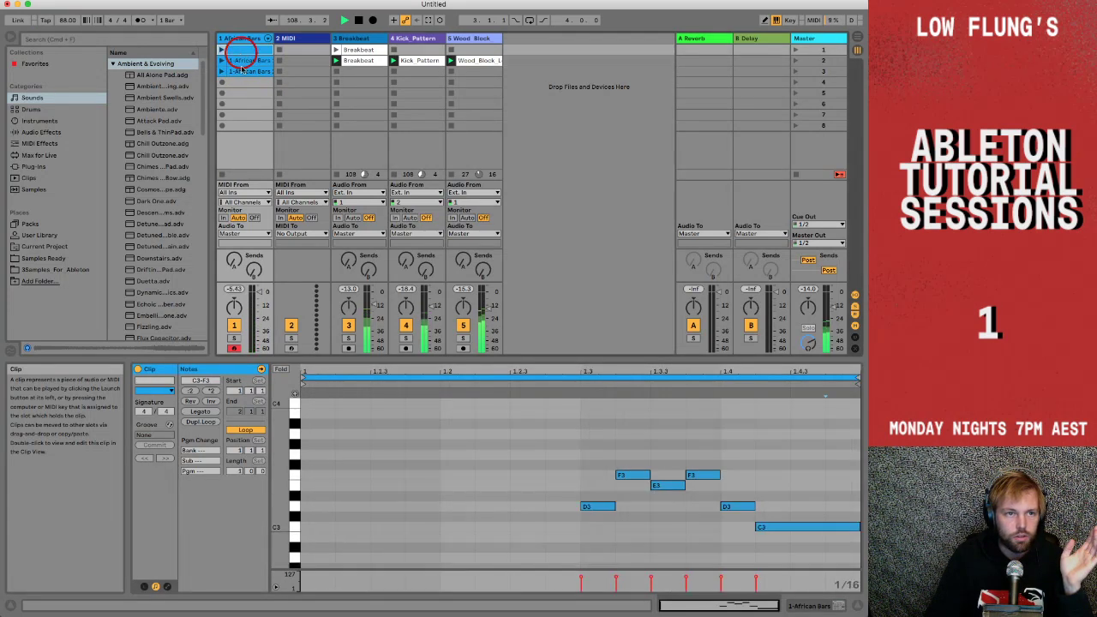
left_click(242, 71)
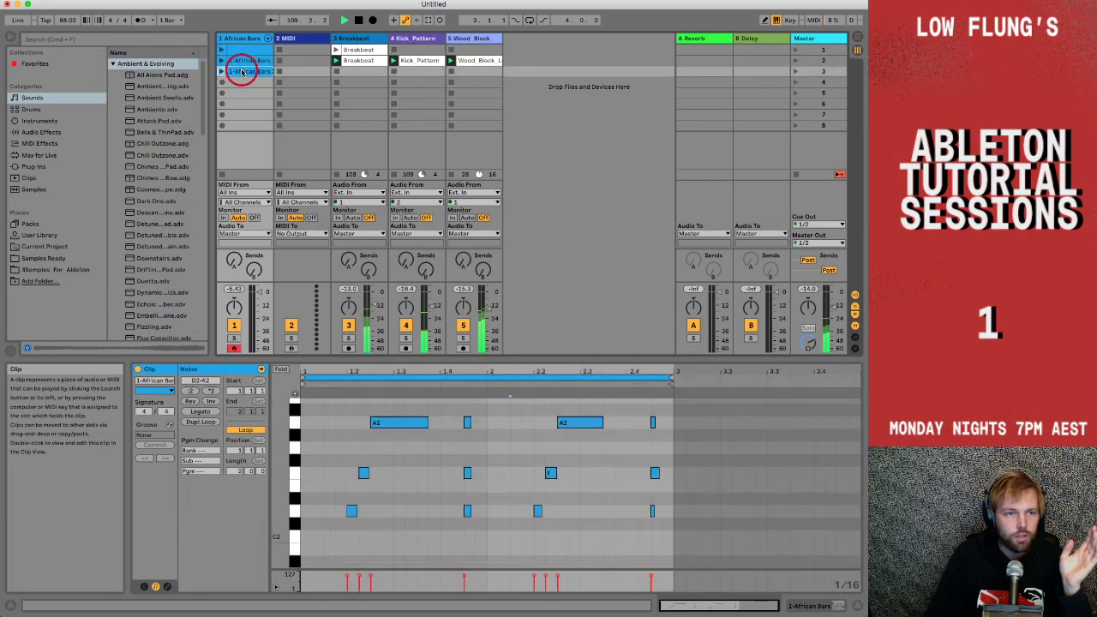
left_click(221, 72)
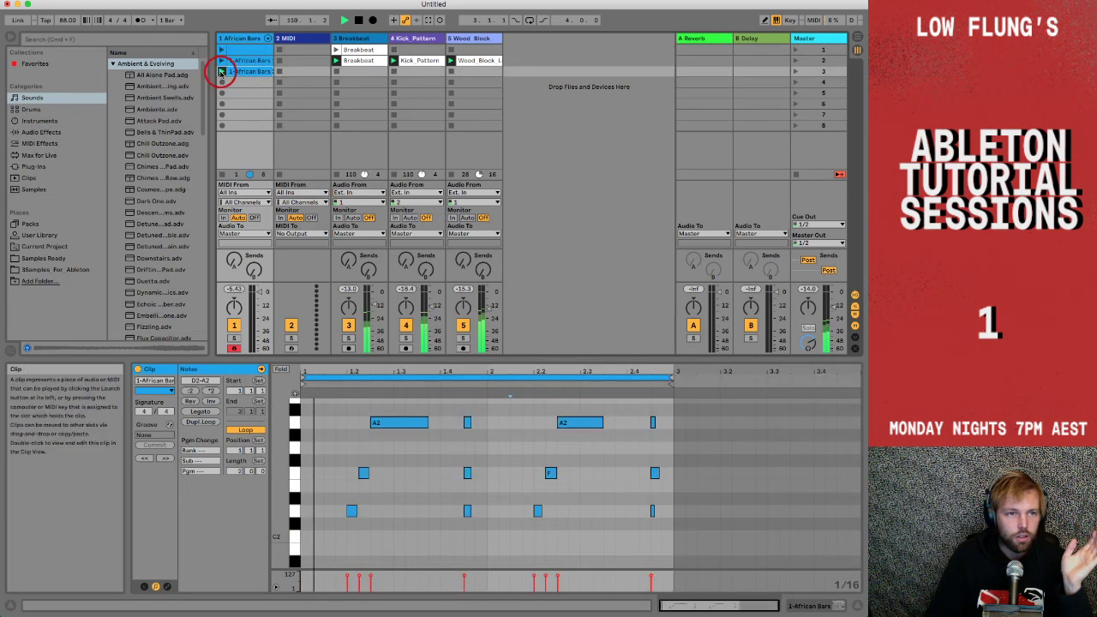
Lower the master volume and try all of the clip's notes at D1–A1, moving them back up to D3–A3.
left_click(418, 467)
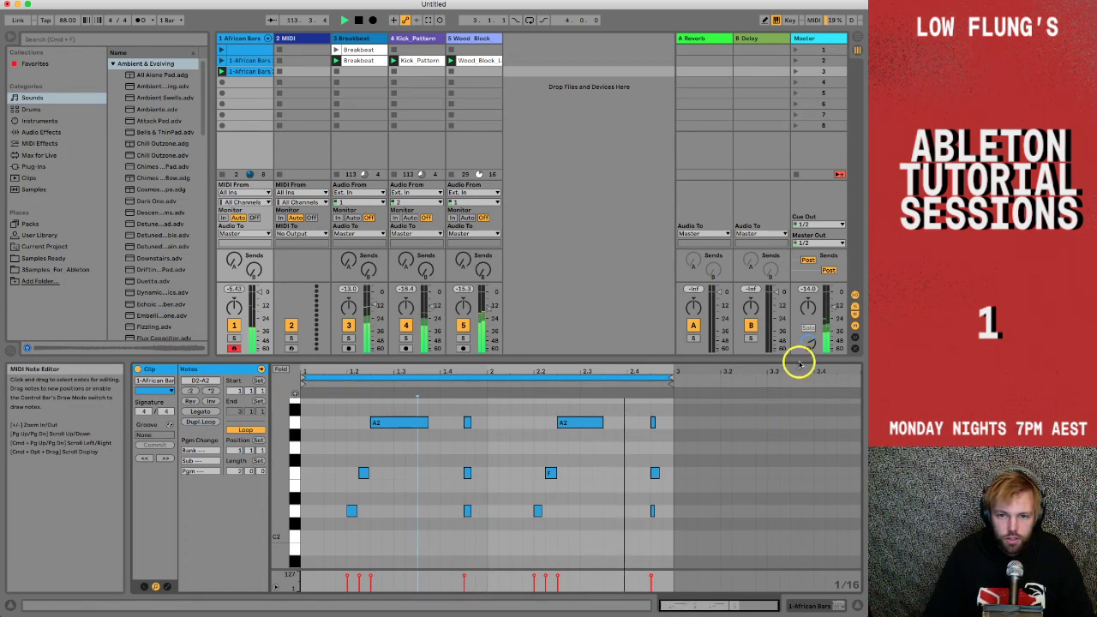
left_click_drag(831, 317, 833, 317)
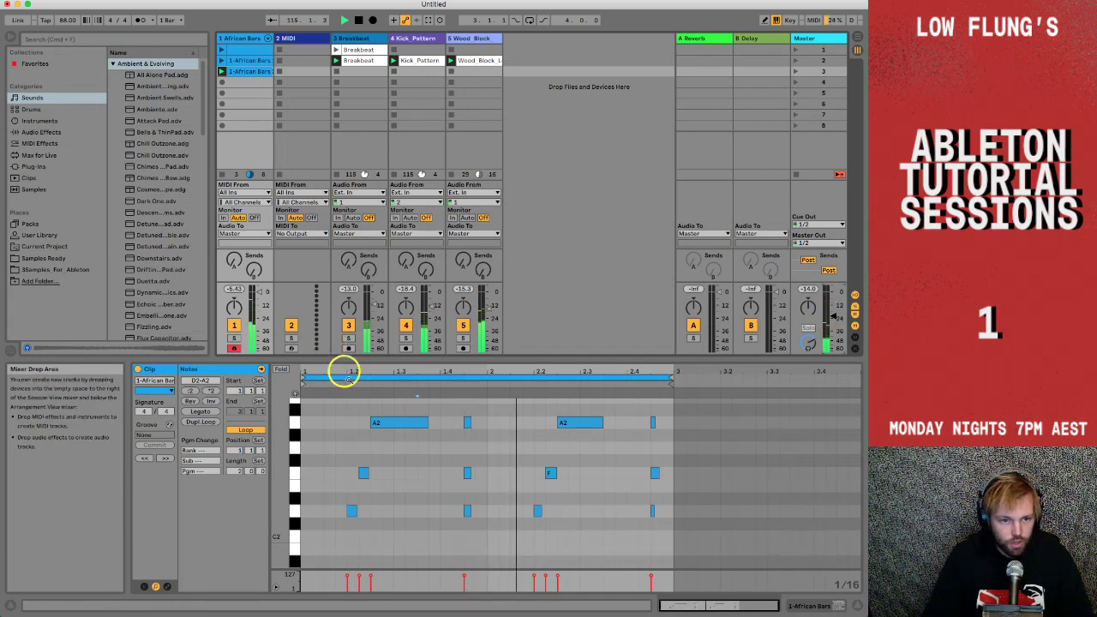
left_click(394, 442)
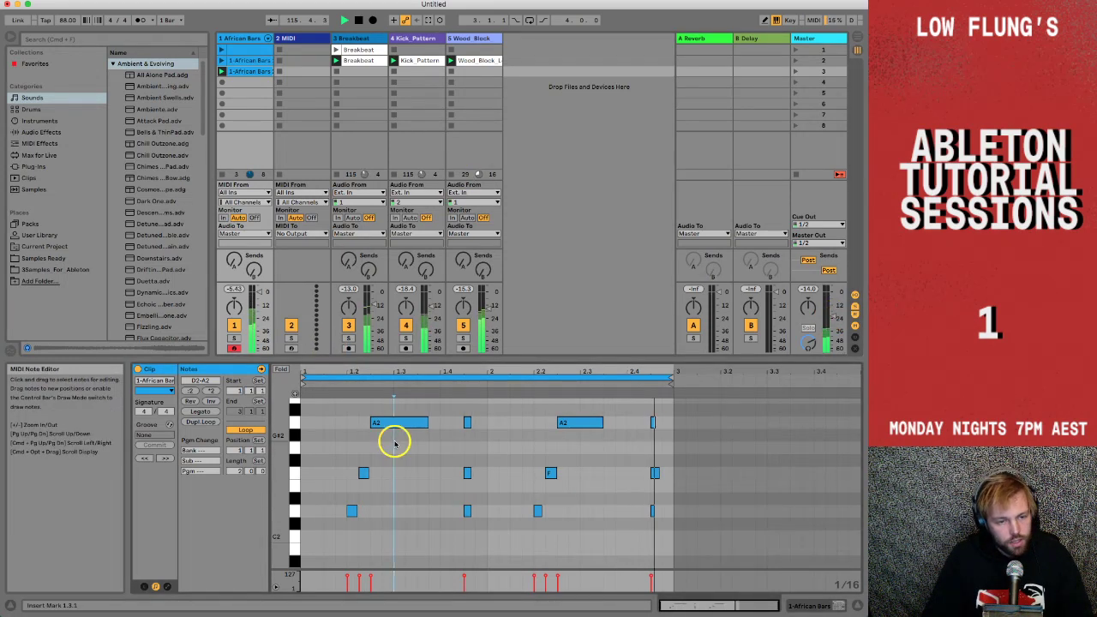
key("super+a")
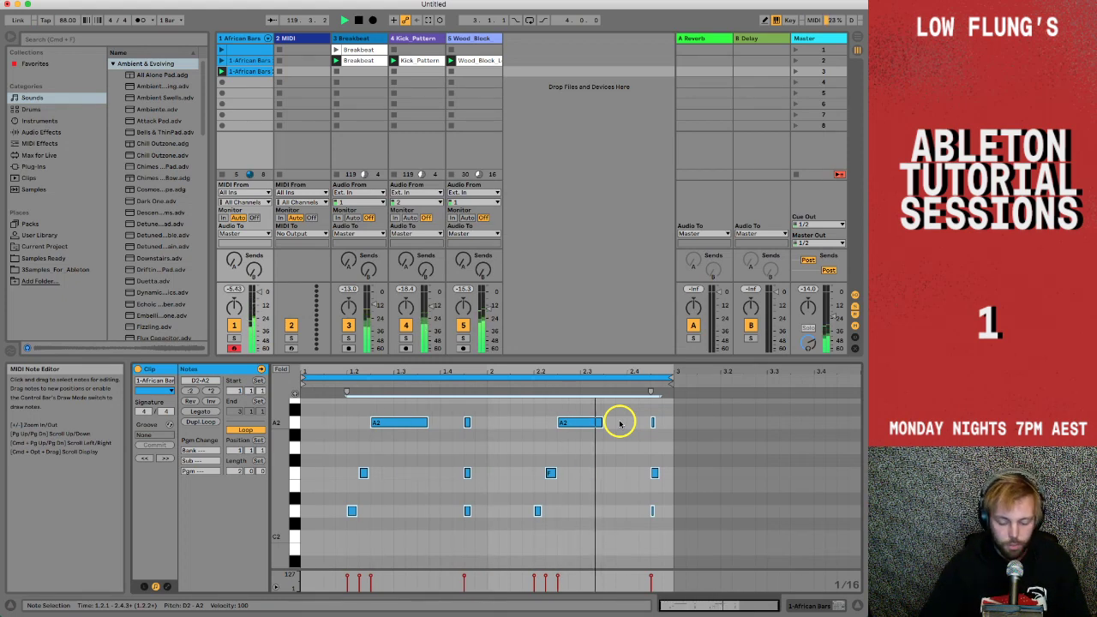
key("shift+Down")
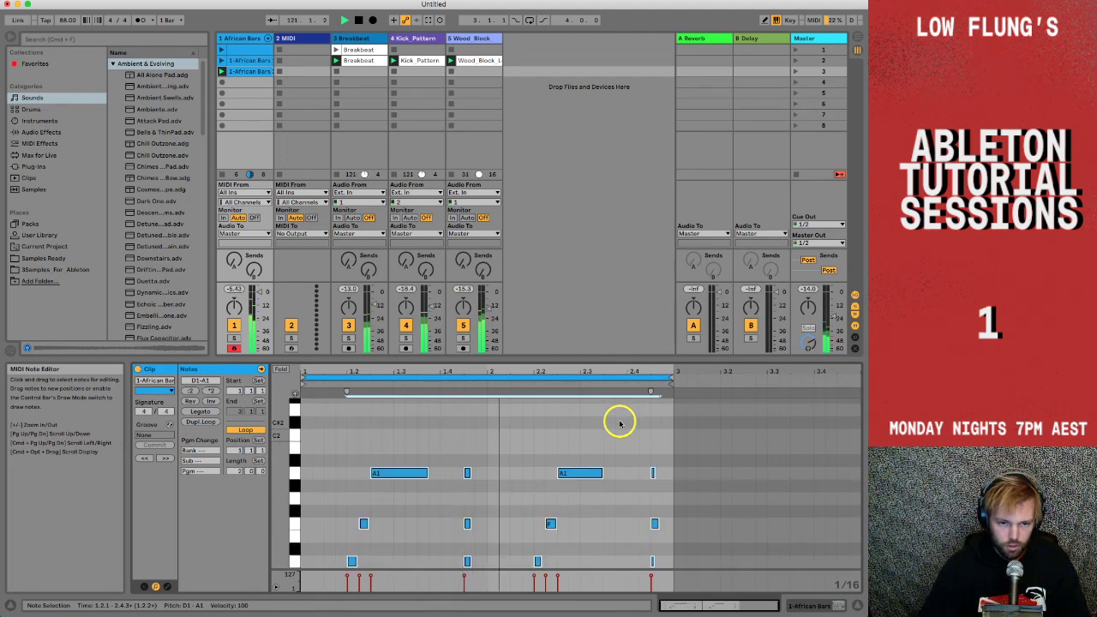
key("shift+Up")
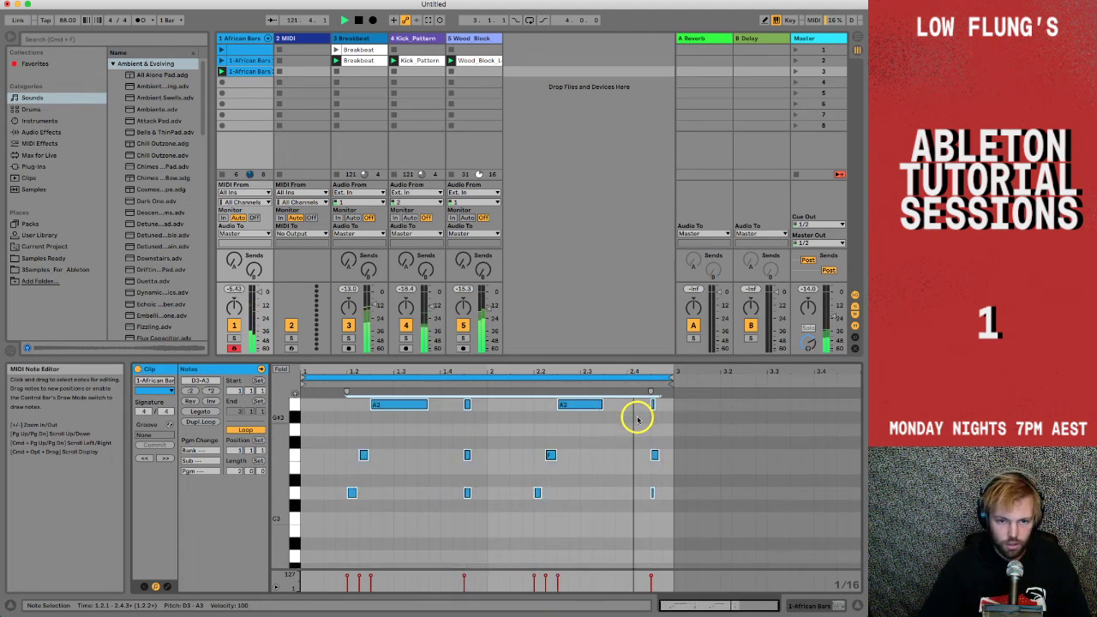
Raise the master volume and transpose all of the scene 3 clip's notes up two octaves to D5–A5.
left_click_drag(831, 312, 830, 304)
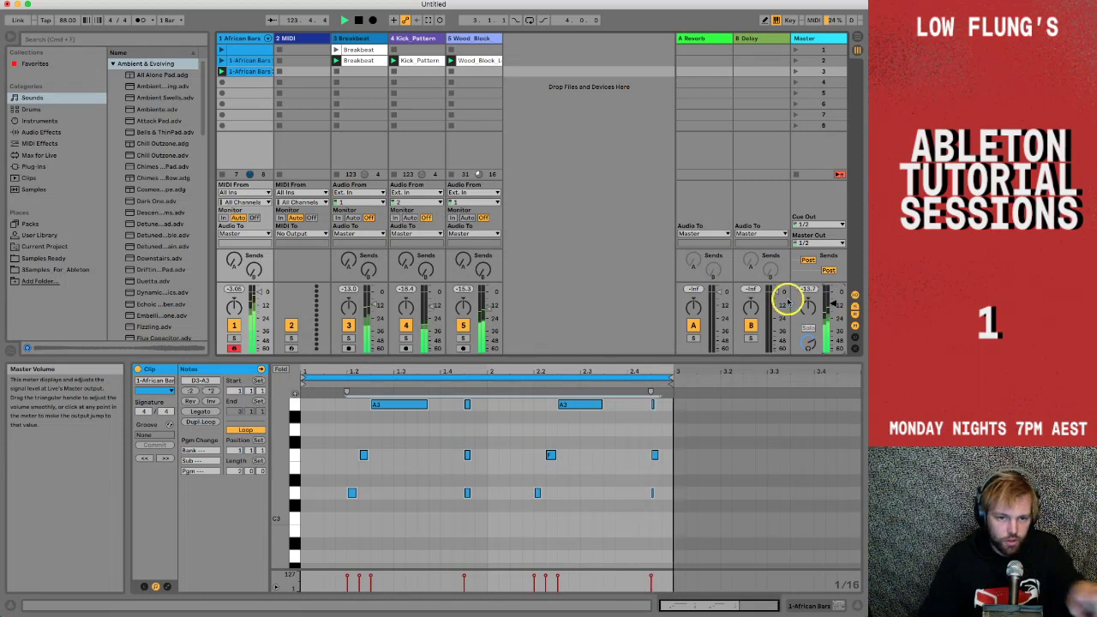
scroll(505, 472, "up", 2)
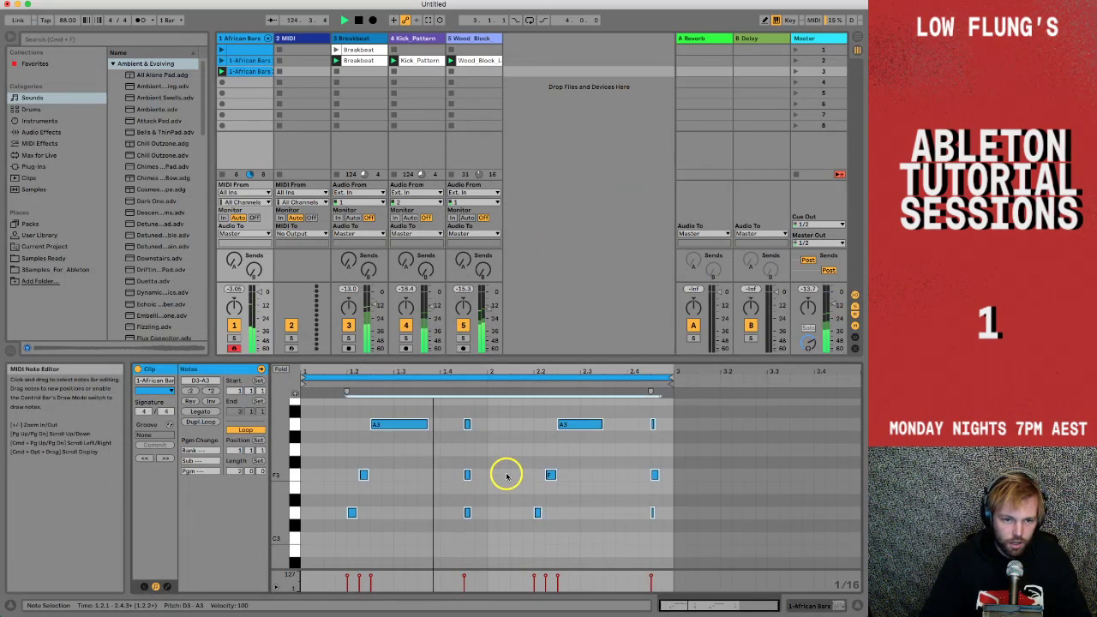
left_click(345, 422)
left_click_drag(346, 421, 681, 540)
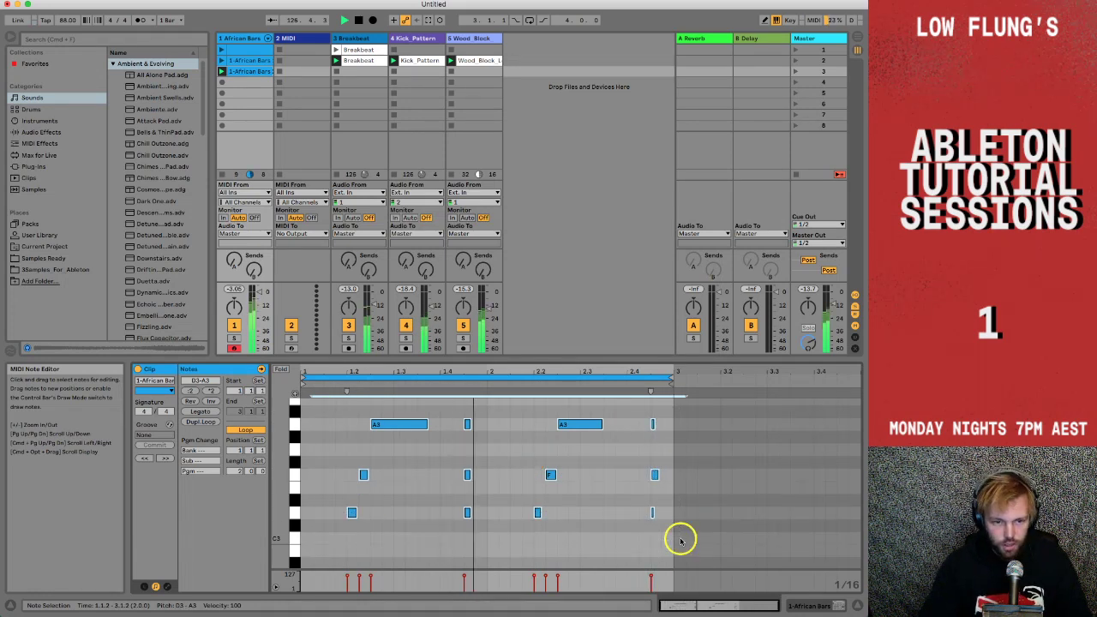
key("shift+Up")
key("shift+Up")
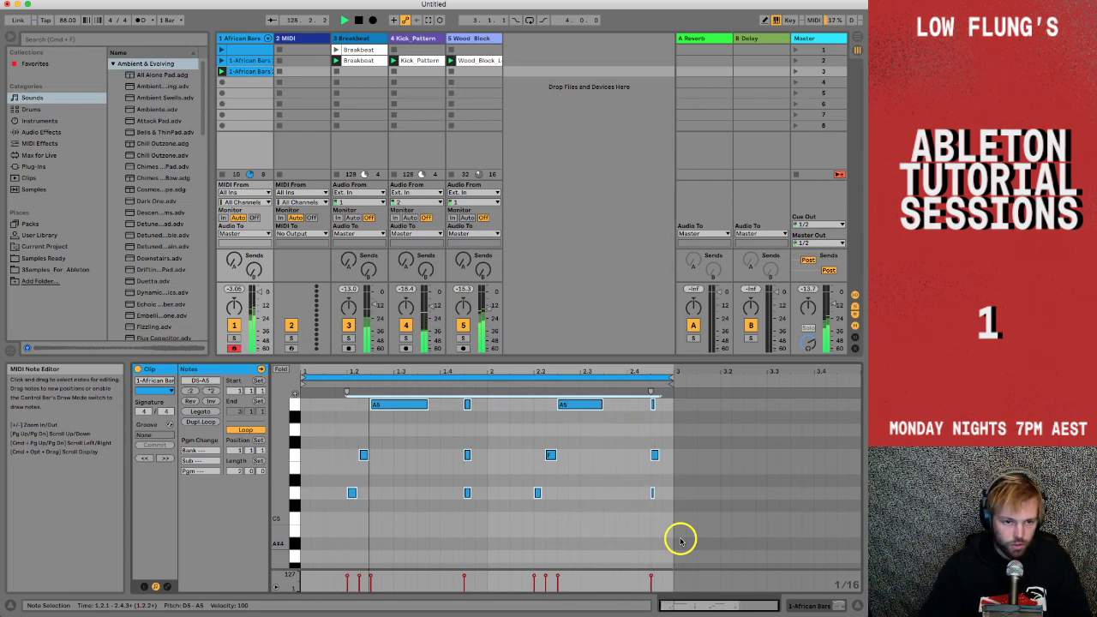
Transpose all of the scene 3 African Bars clip's notes down to D1–A1 and raise the Breakbeat track's volume slightly.
key("shift+Down")
key("shift+Down")
key("shift+Down")
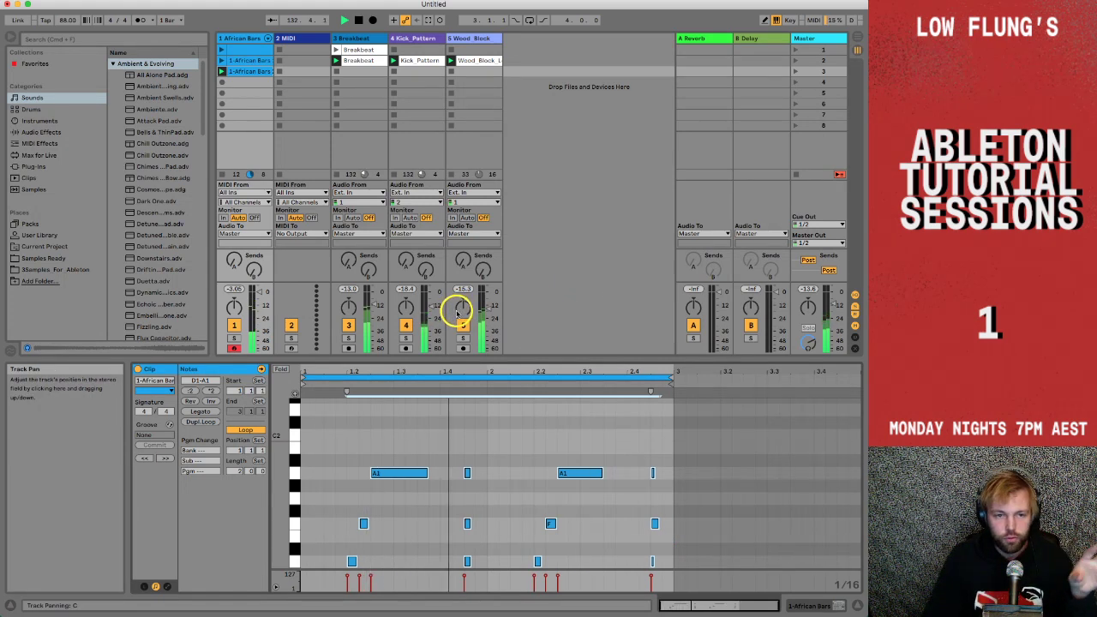
left_click_drag(374, 307, 375, 302)
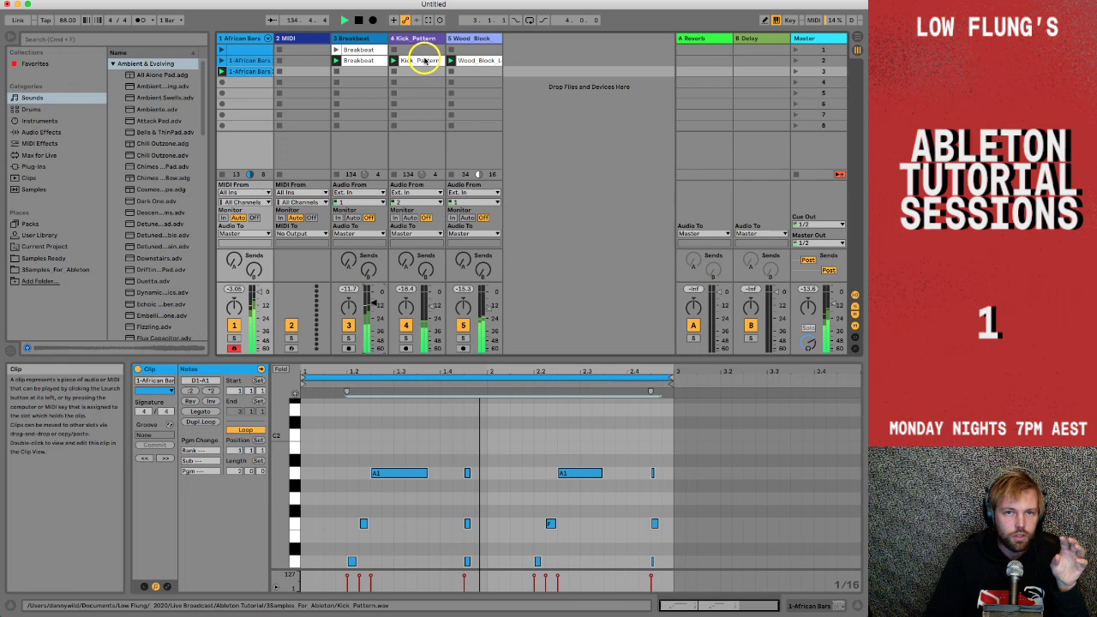
Shorten the Kick_Pattern clip's loop to one beat and raise its track volume to about -1 dB.
left_click(423, 60)
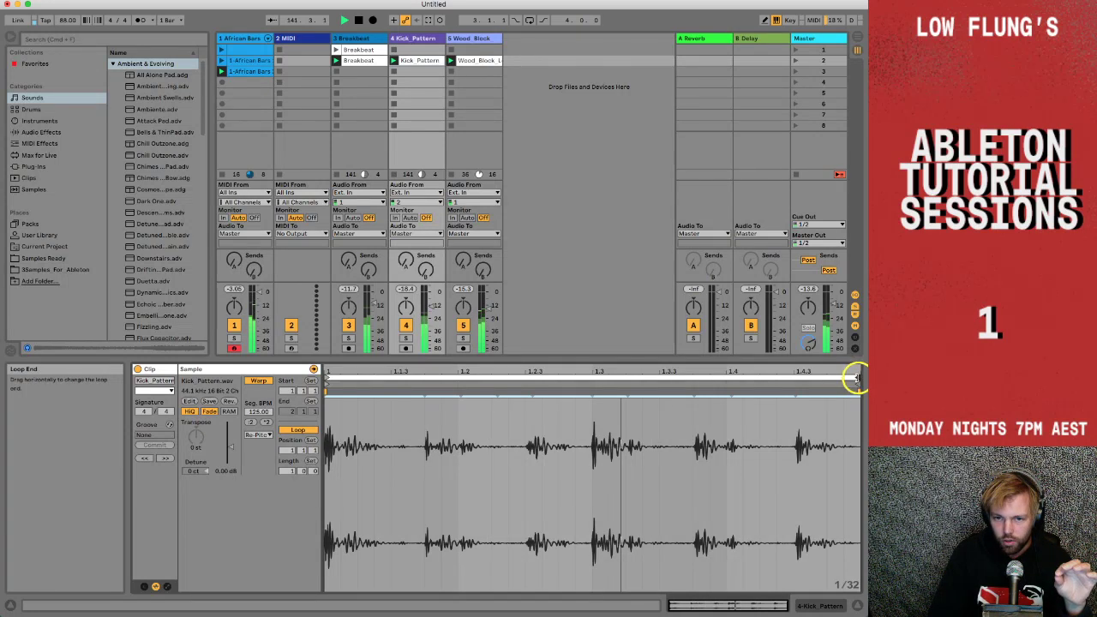
left_click_drag(858, 377, 589, 391)
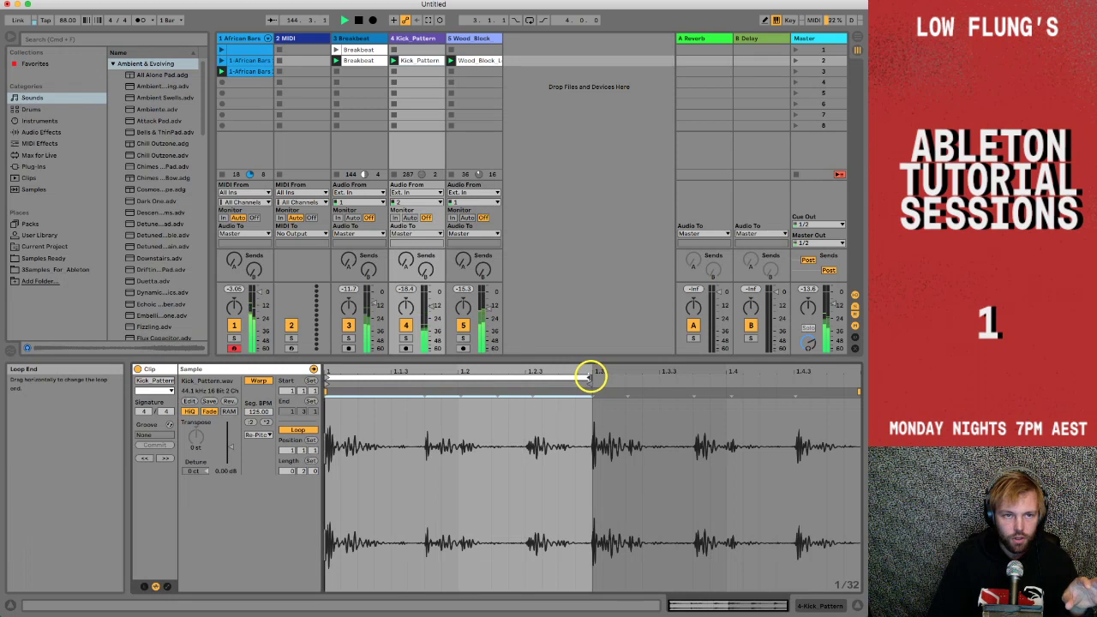
left_click_drag(424, 296, 426, 289)
mouse_move(591, 378)
left_mouse_down()
mouse_move(467, 379)
mouse_move(456, 391)
left_mouse_up()
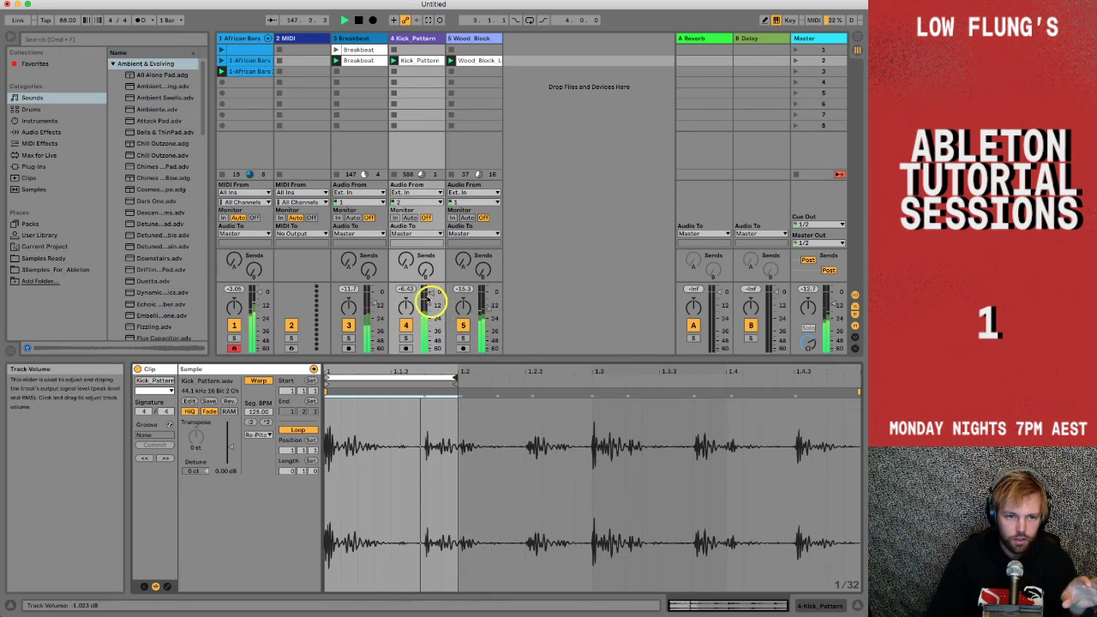
left_click_drag(431, 292, 433, 294)
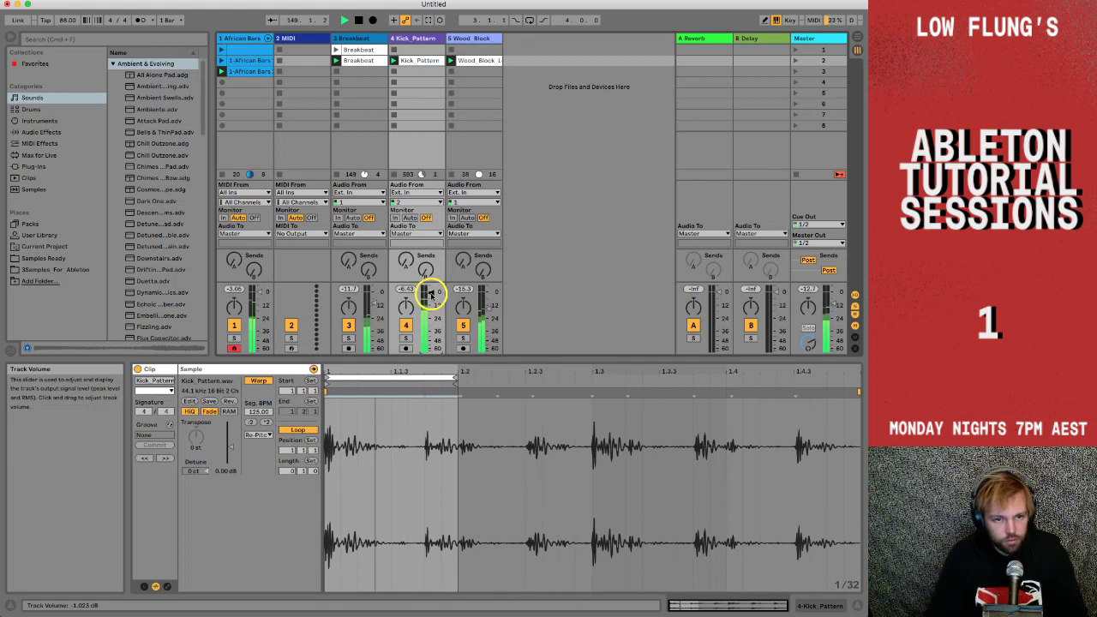
Shorten the Wood_Block clip's loop to three beats and raise its track volume to about -12.4 dB.
left_click(474, 59)
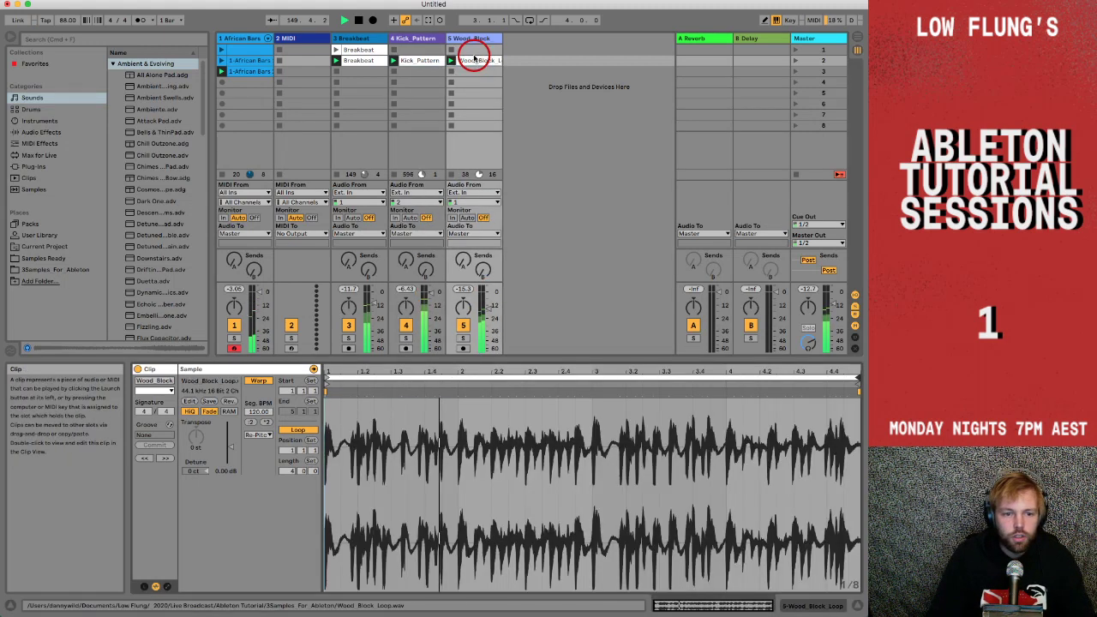
left_click(856, 378)
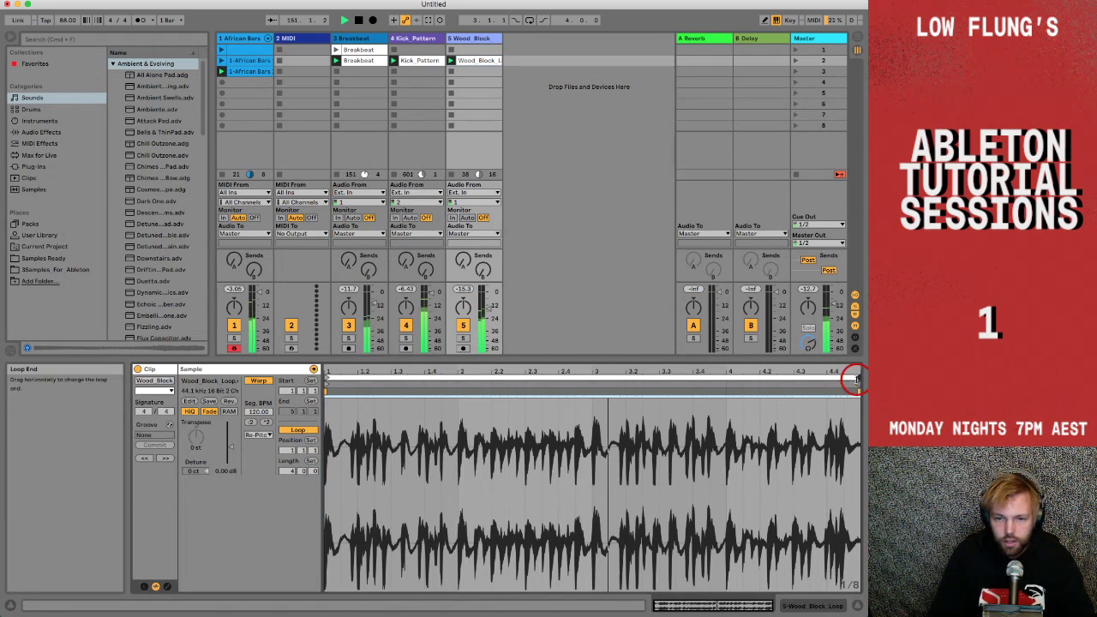
mouse_move(857, 378)
left_mouse_down()
mouse_move(519, 397)
mouse_move(474, 378)
mouse_move(390, 382)
mouse_move(425, 382)
left_mouse_up()
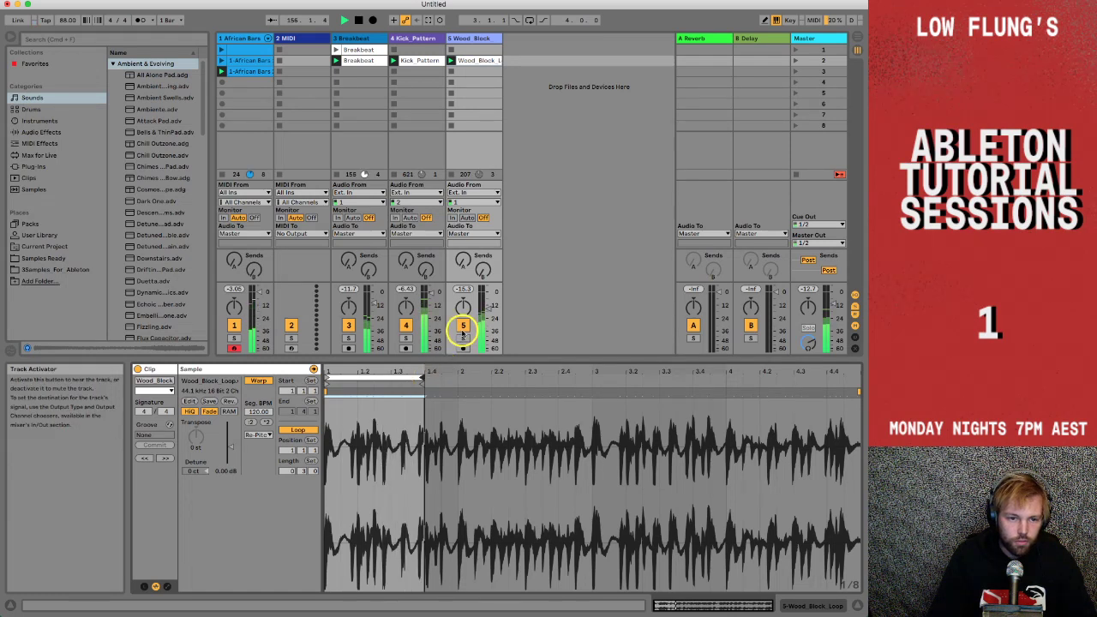
left_click_drag(488, 306, 487, 305)
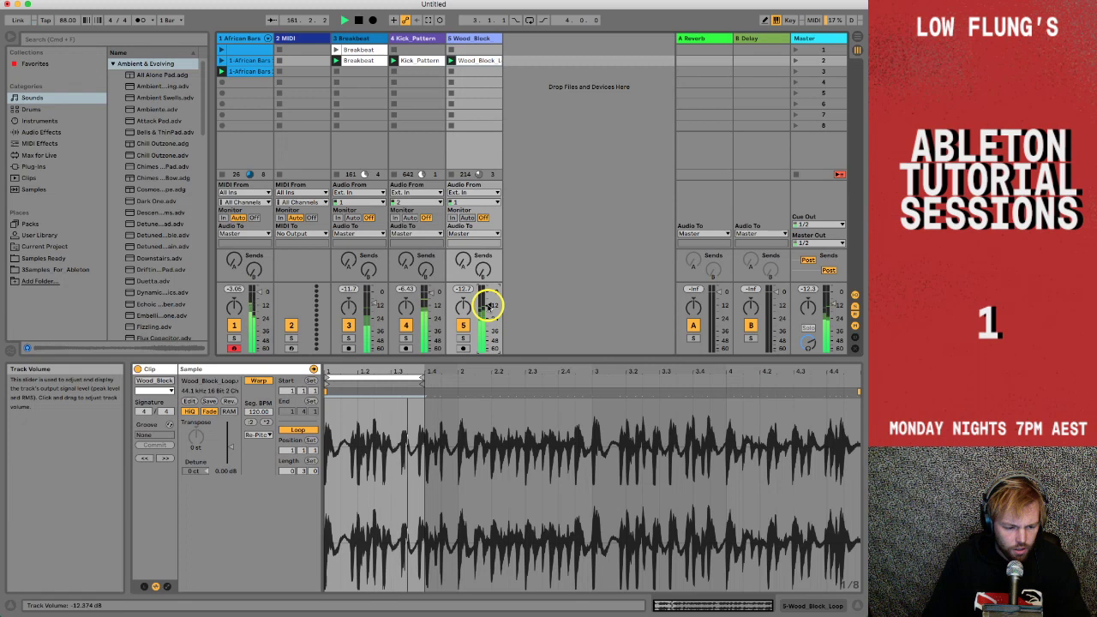
Replace the F1 note at 1.4.3 in the scene 3 African Bars clip with a newly drawn one.
left_click(246, 70)
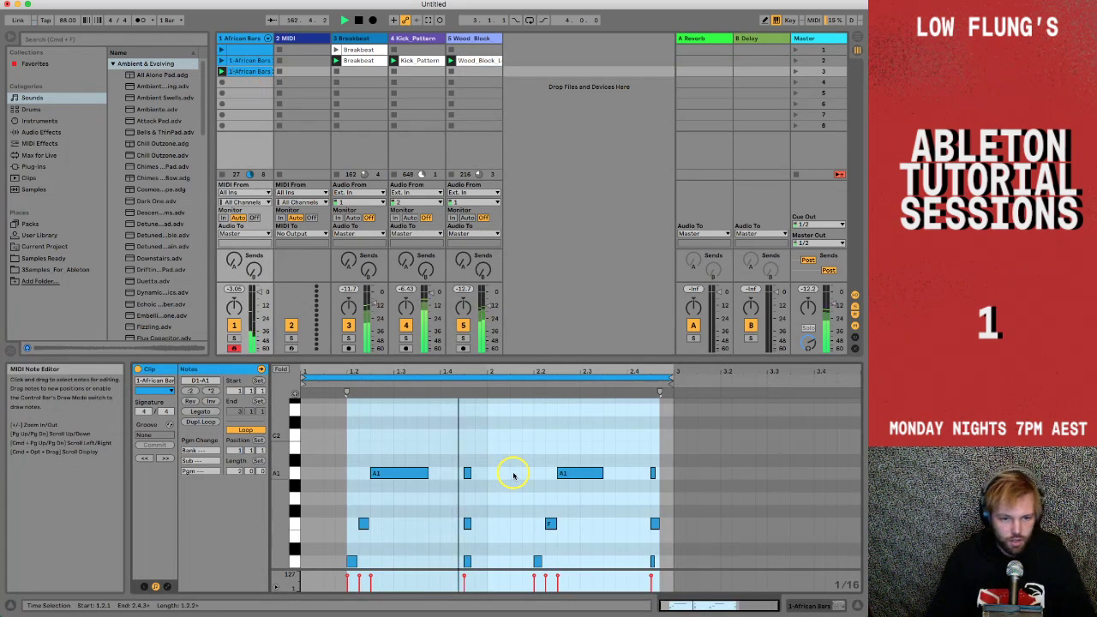
left_click(513, 474)
scroll(512, 473, "down", 2)
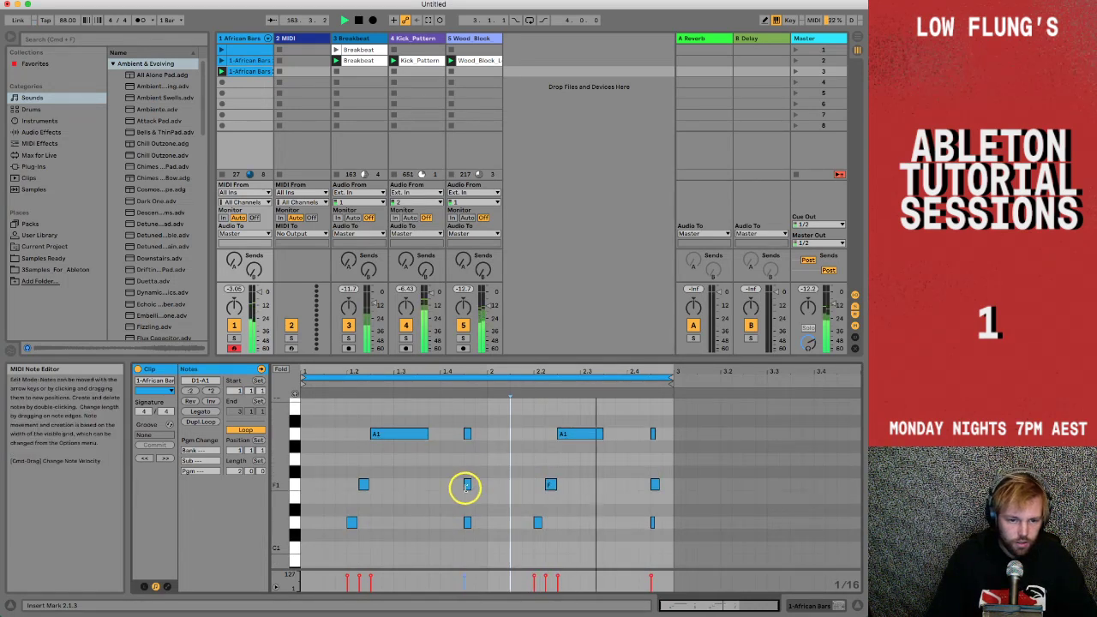
double_click(466, 487)
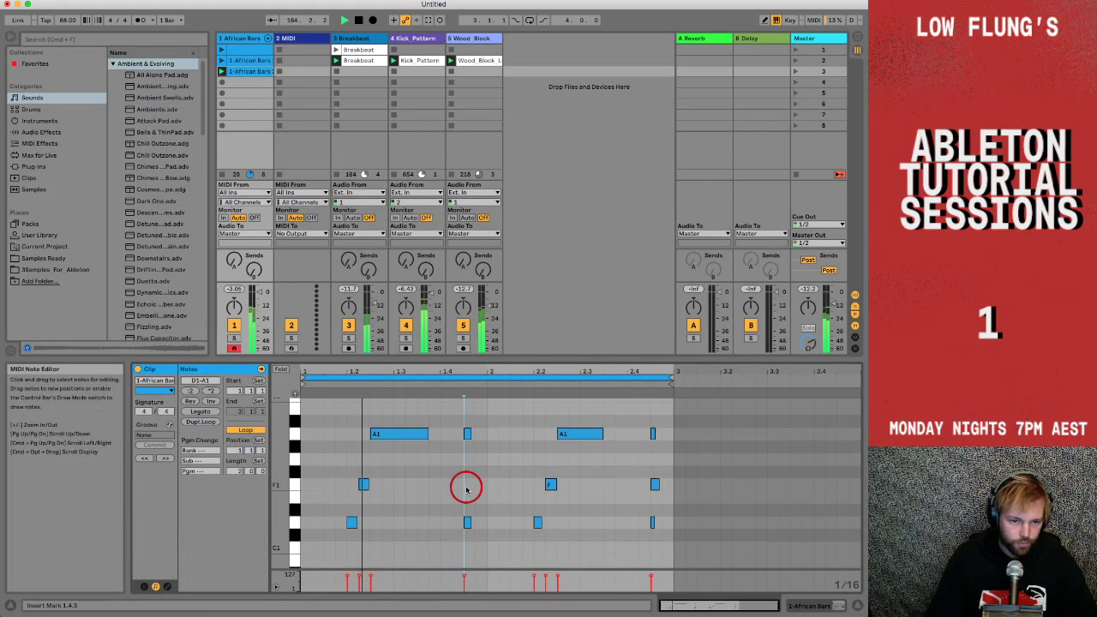
double_click(467, 487)
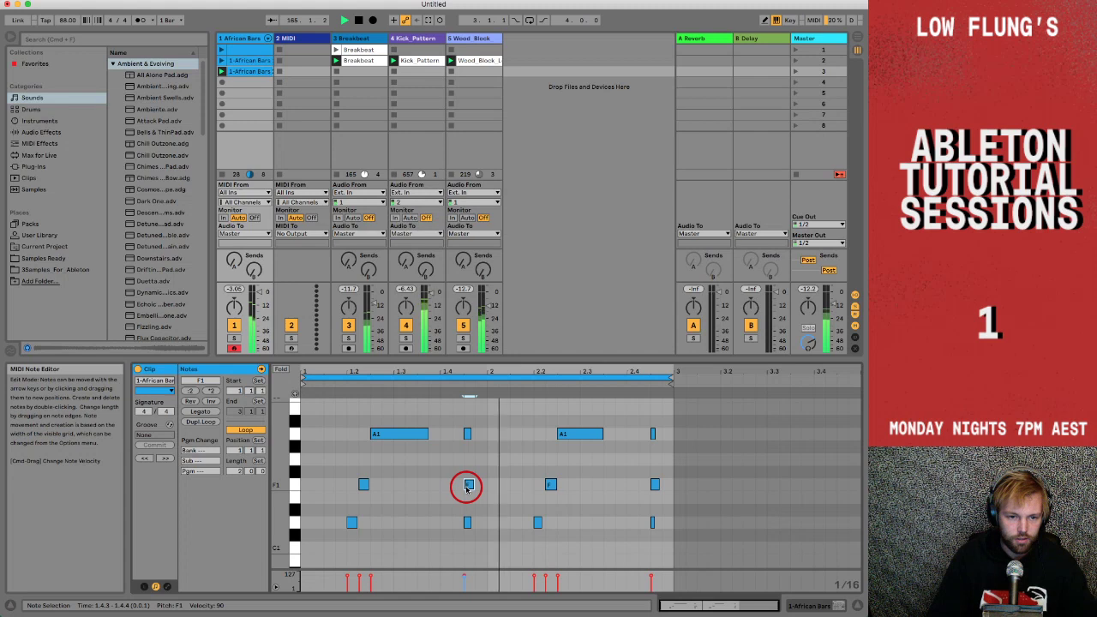
Delete all notes in the African Bars clip's first bar and bring them back.
left_click_drag(339, 427, 485, 578)
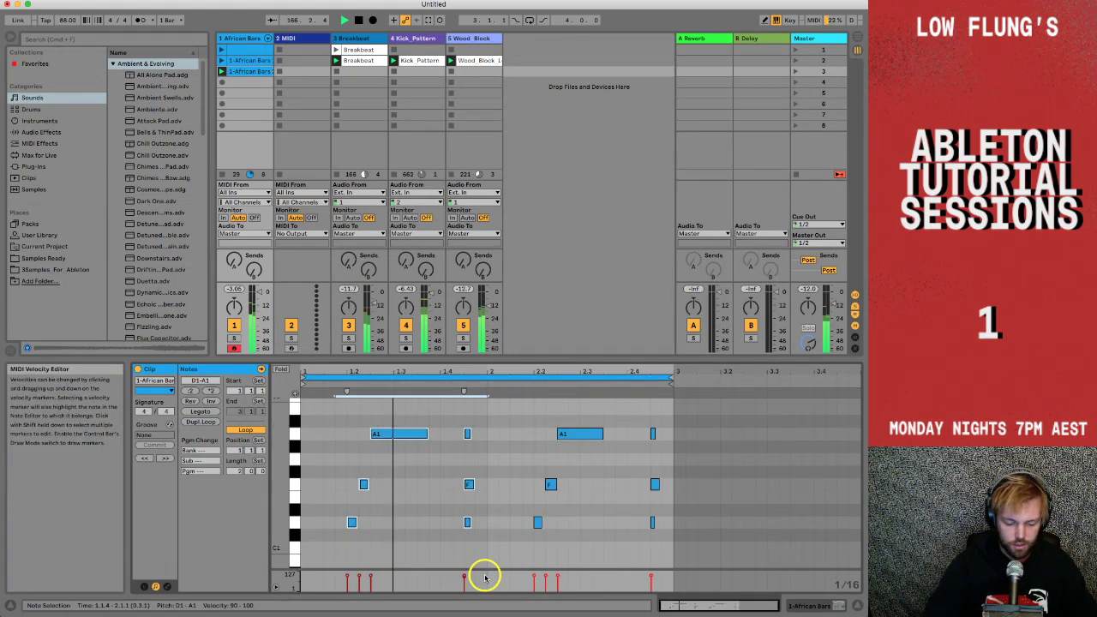
key("Delete")
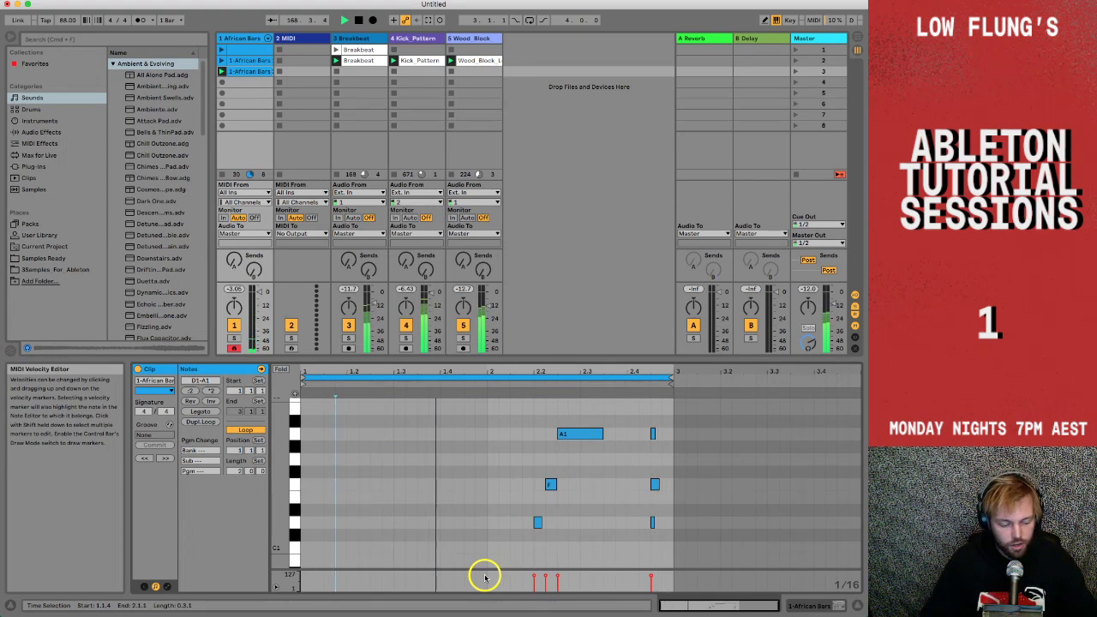
key("super+v")
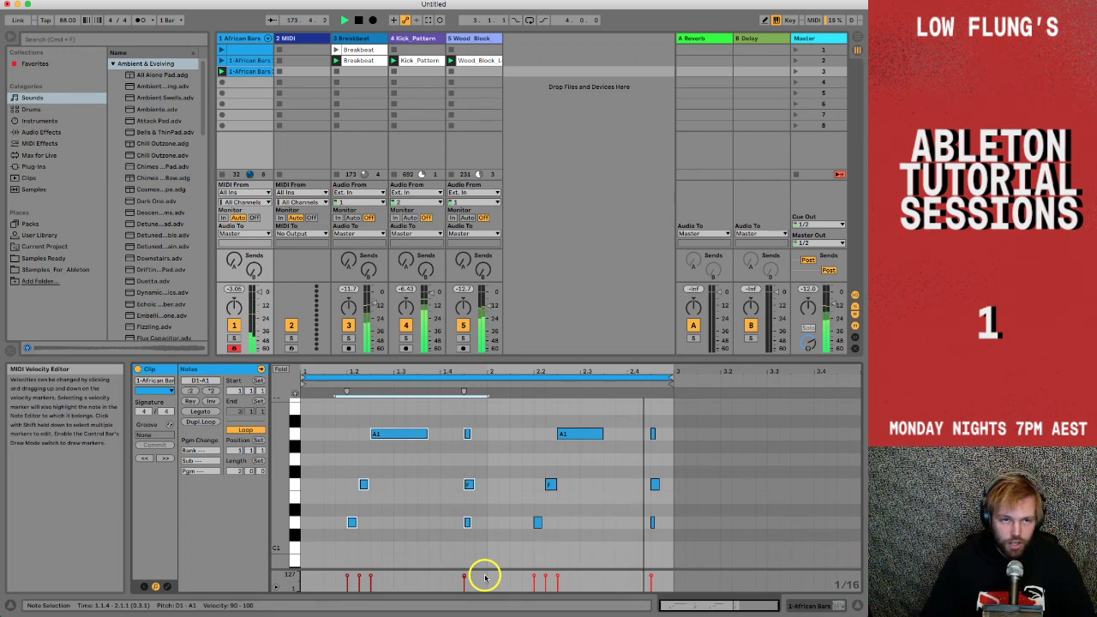
Replace the scene 2 African Bars clip with the scene 3 one and, with playback stopped, delete the scene 1 clip.
left_click_drag(250, 70, 251, 64)
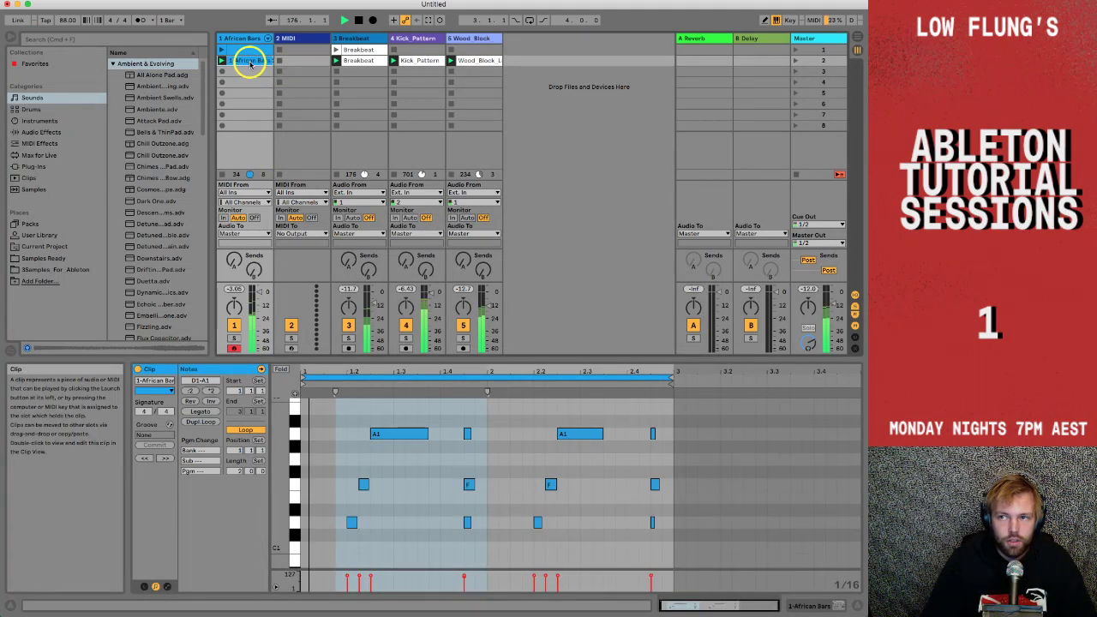
left_click(360, 20)
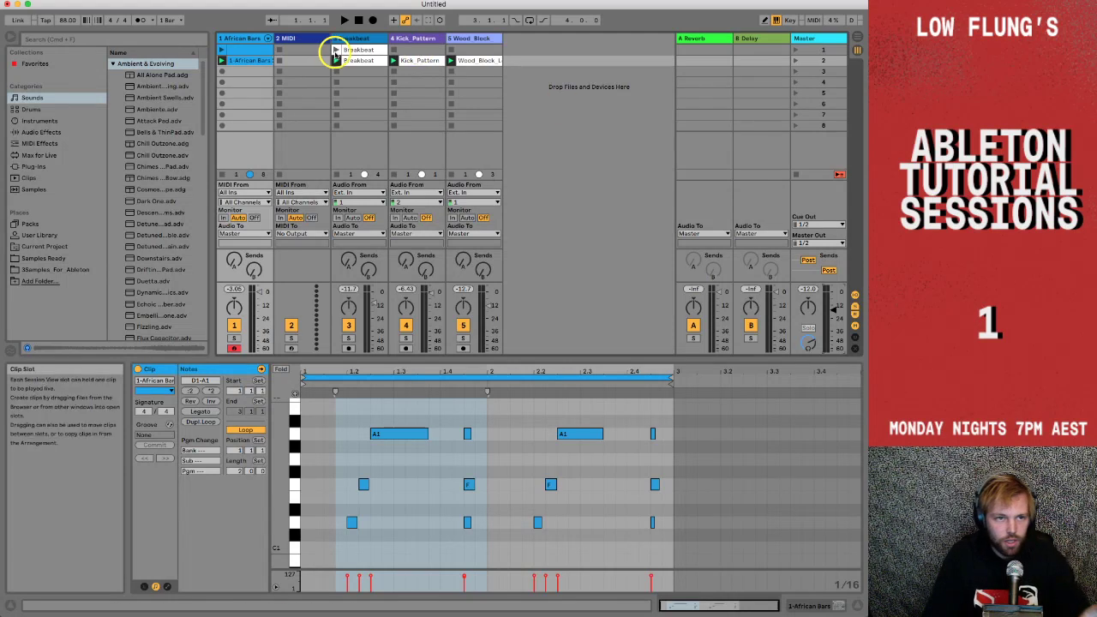
left_click(253, 56)
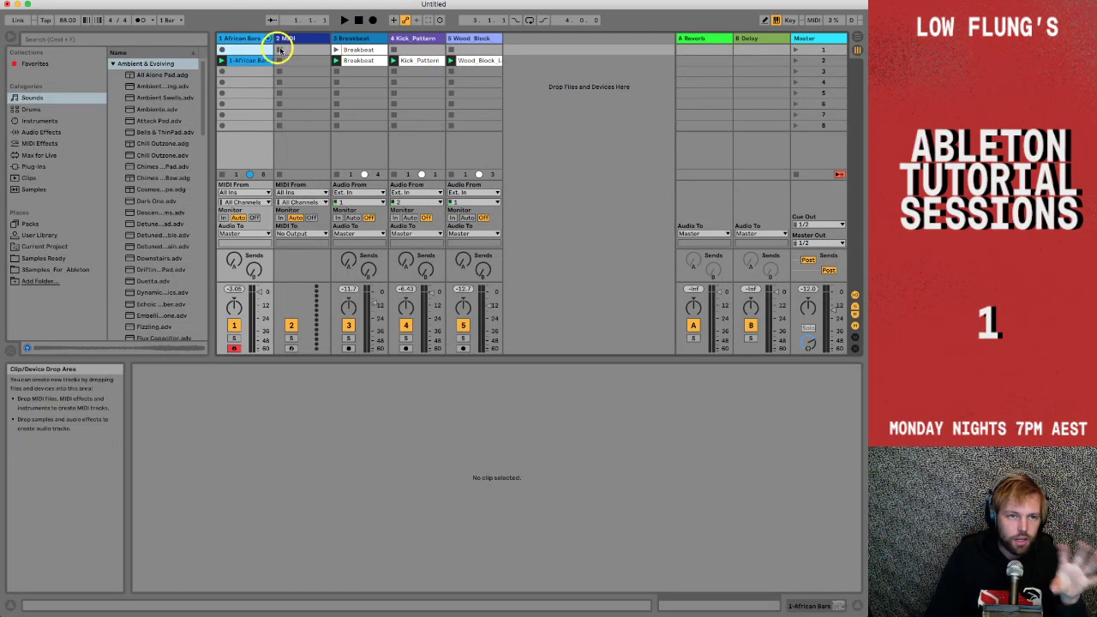
Play both Breakbeat clips in turn, ending on scene 2, stop playback and raise the Breakbeat track's volume to about -6.4 dB.
left_click(335, 49)
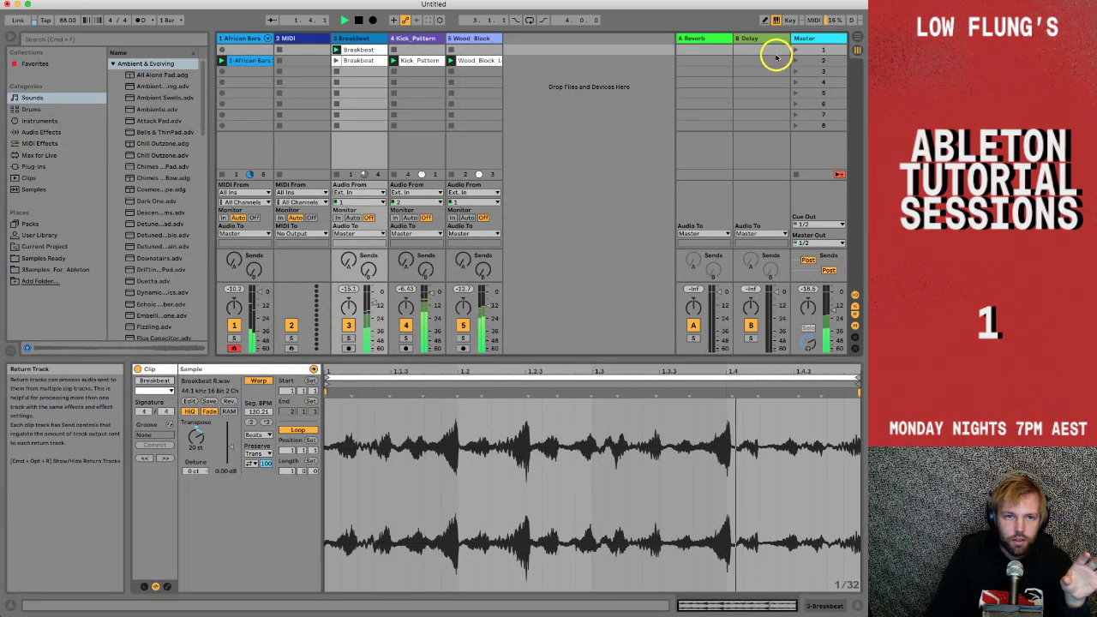
left_click(371, 298)
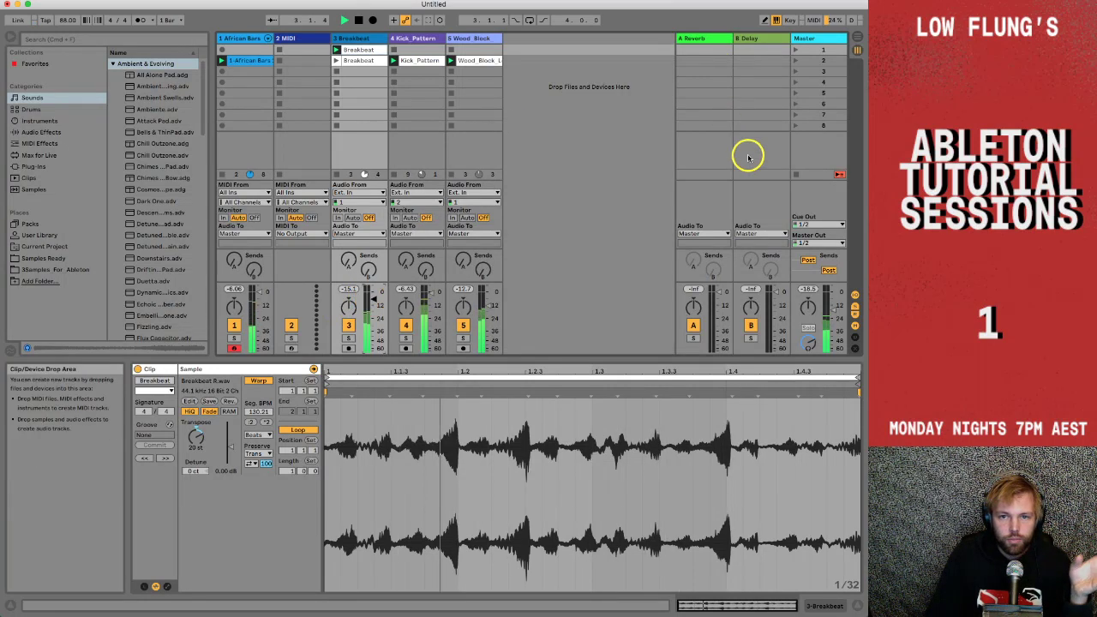
left_click(336, 61)
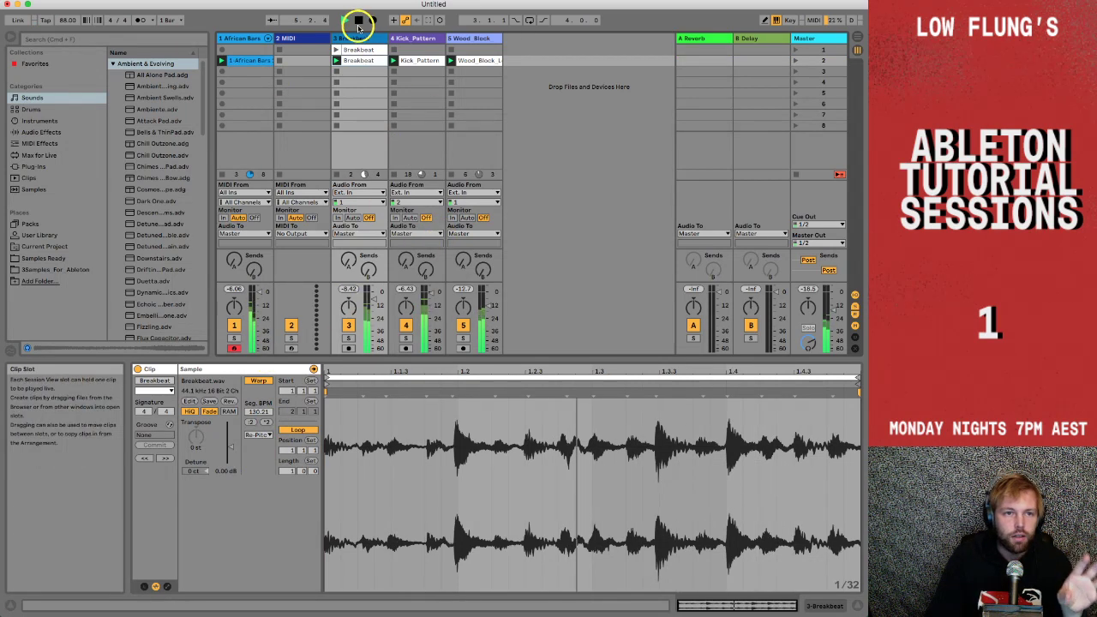
left_click(358, 20)
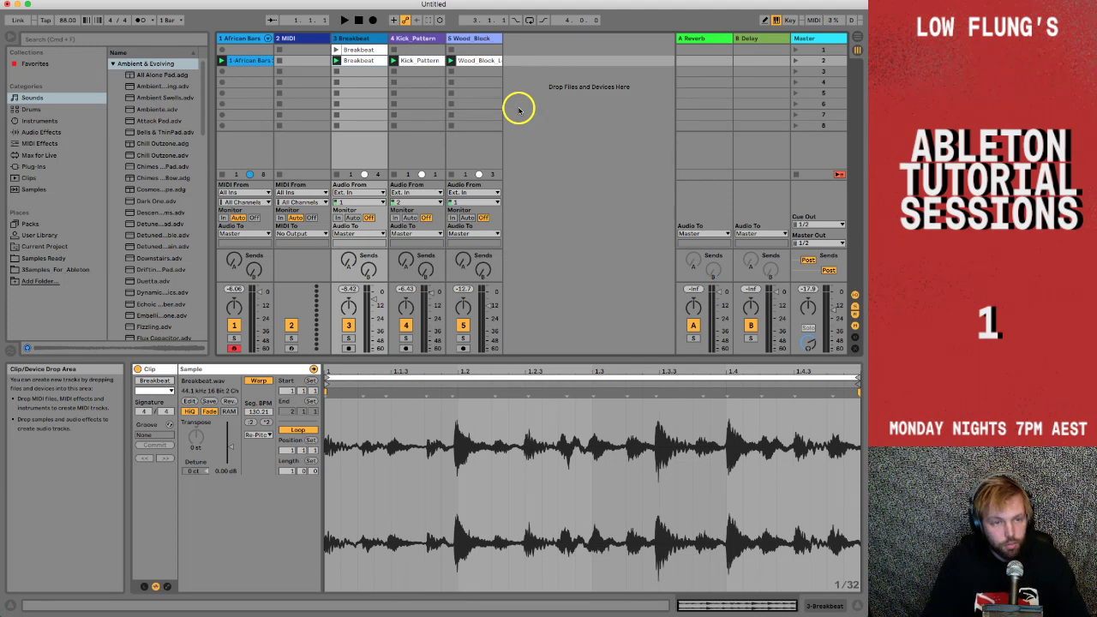
Switch to the Arrangement View and start recording the scene 2 session clips into the arrangement.
key("Tab")
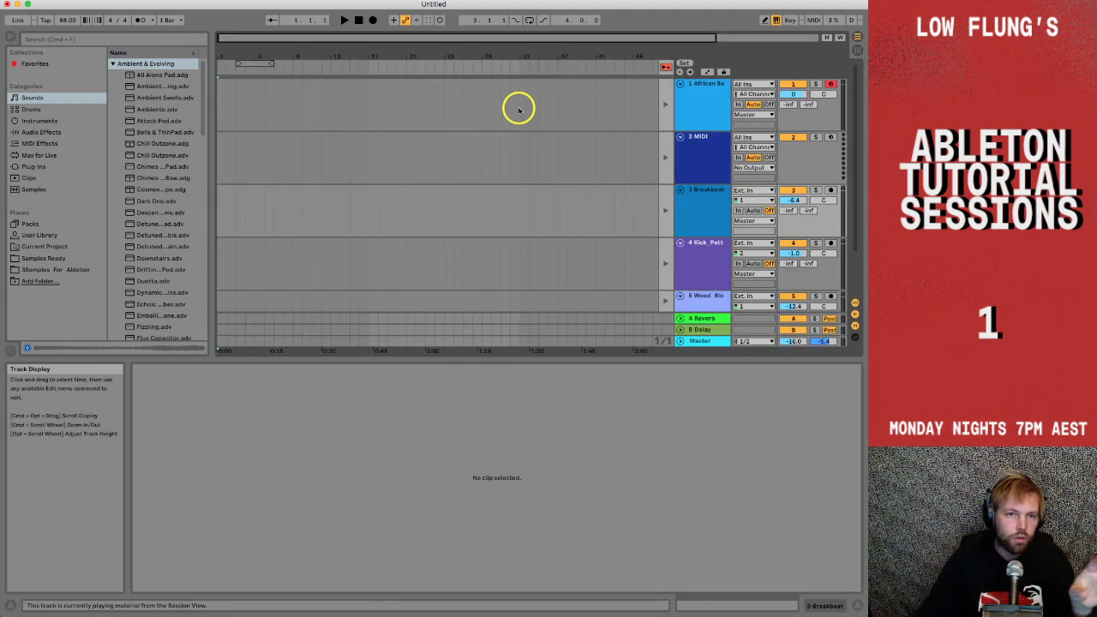
scroll(518, 109, "right", 5)
scroll(518, 109, "right", 2)
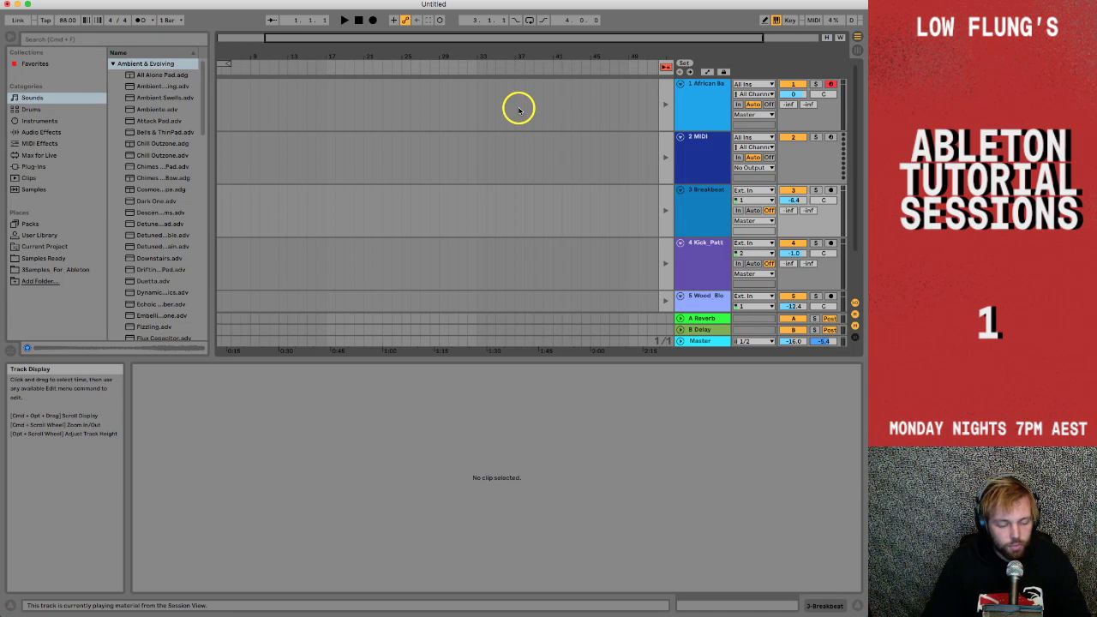
key("Tab")
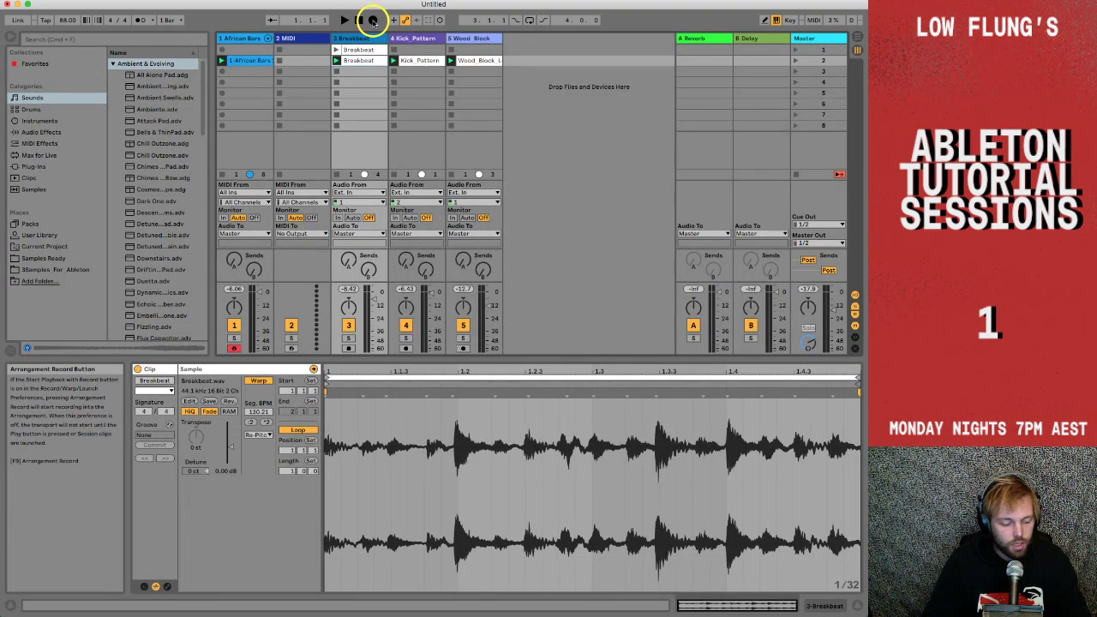
key("Tab")
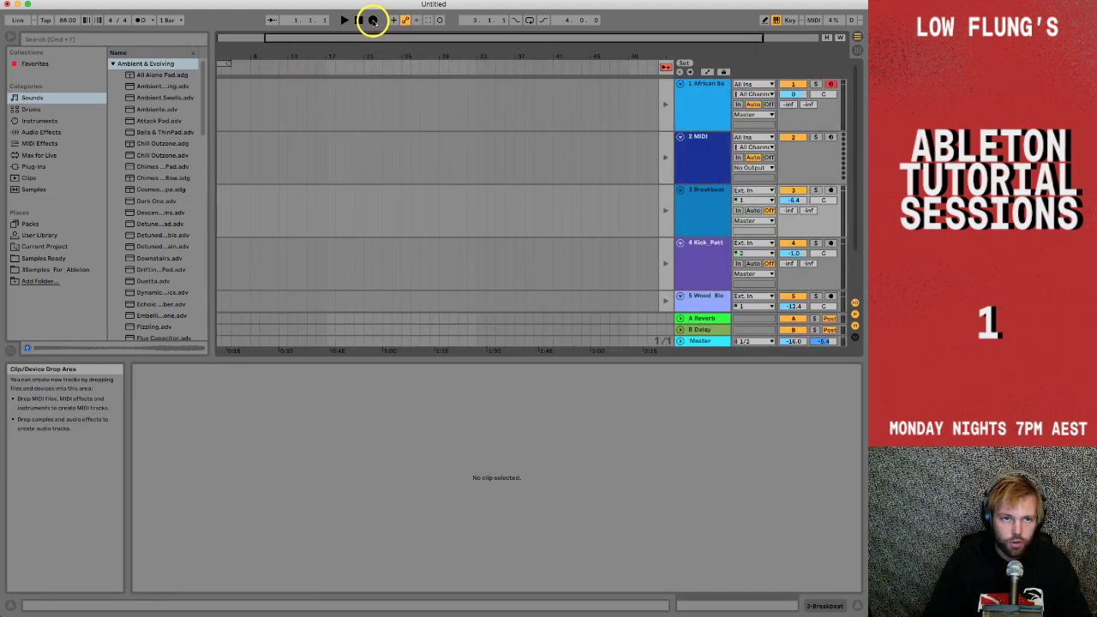
left_click(373, 19)
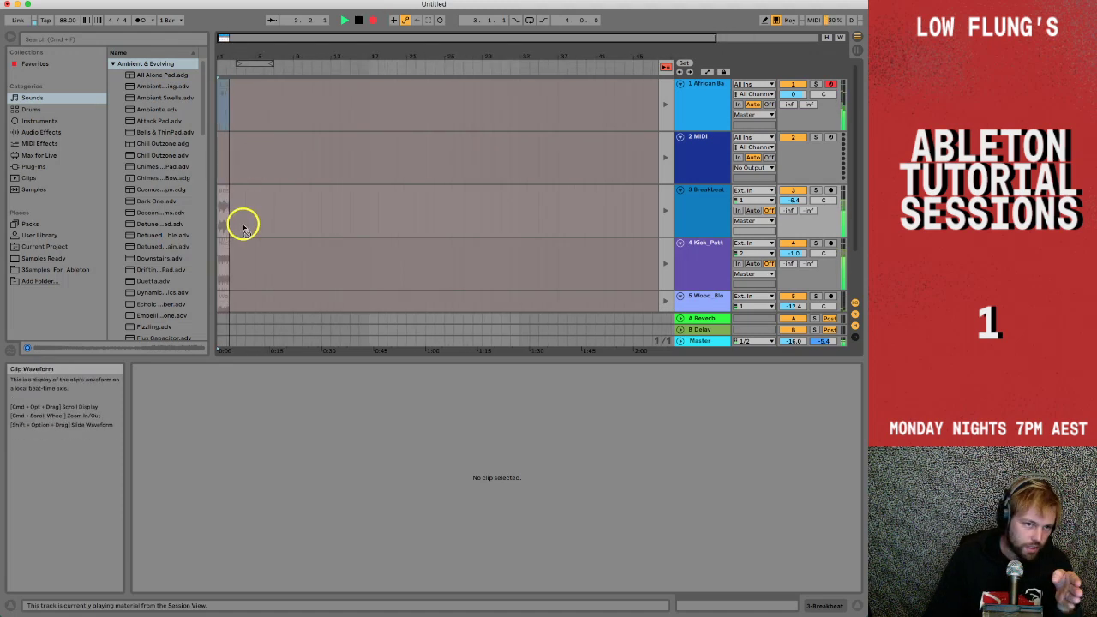
Examine the clips being recorded across the arrangement tracks and return to the Session View.
scroll(242, 225, "down", 2)
scroll(243, 225, "up", 1)
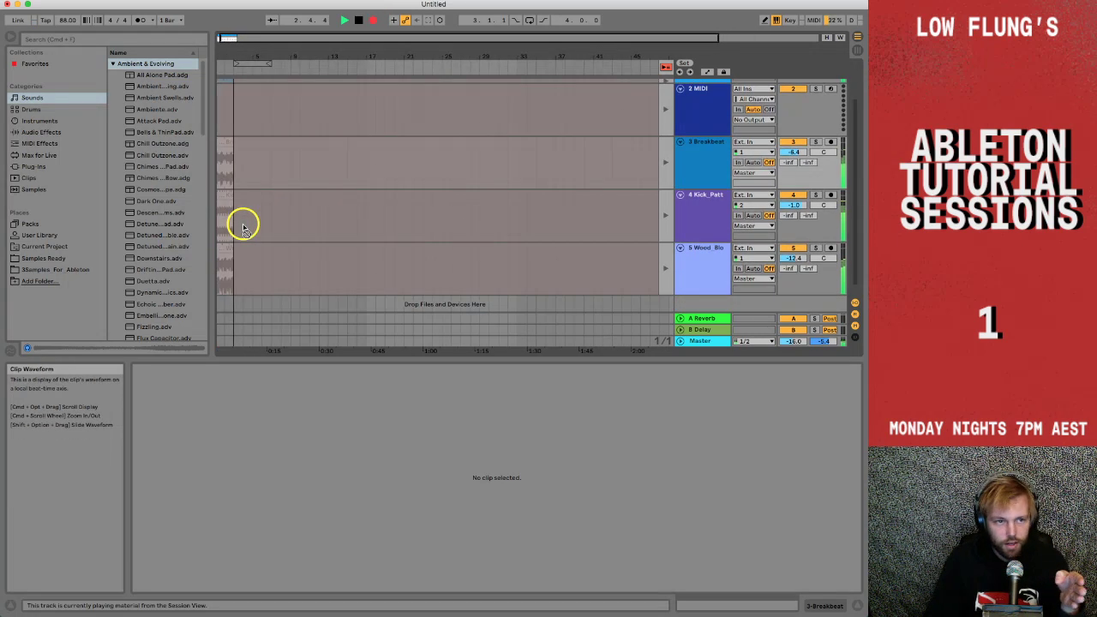
scroll(243, 225, "up", 1)
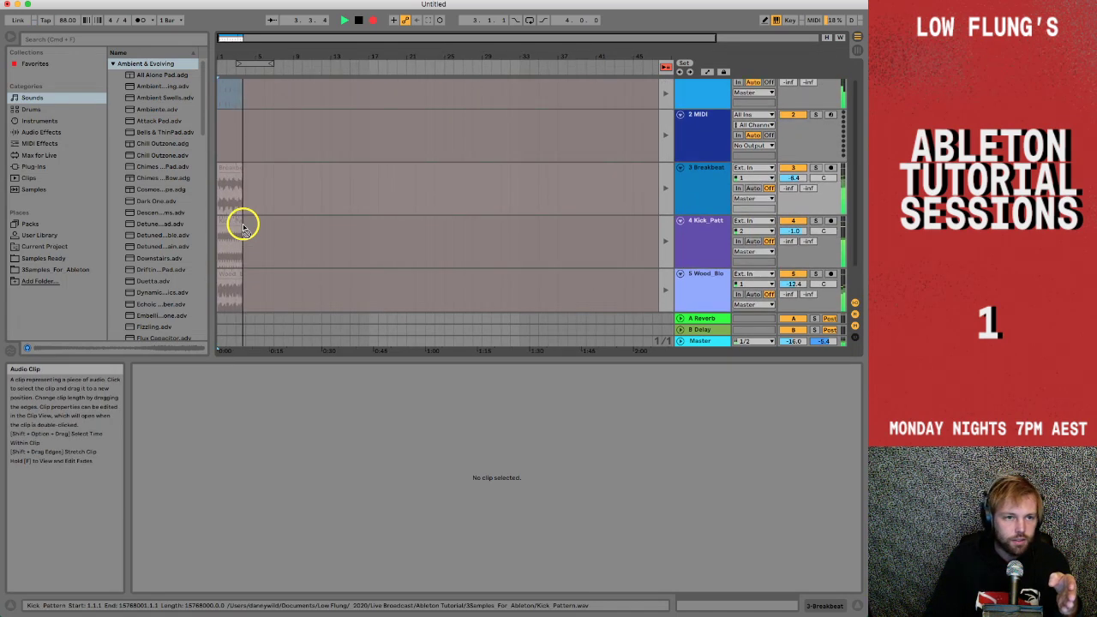
scroll(287, 215, "down", 2)
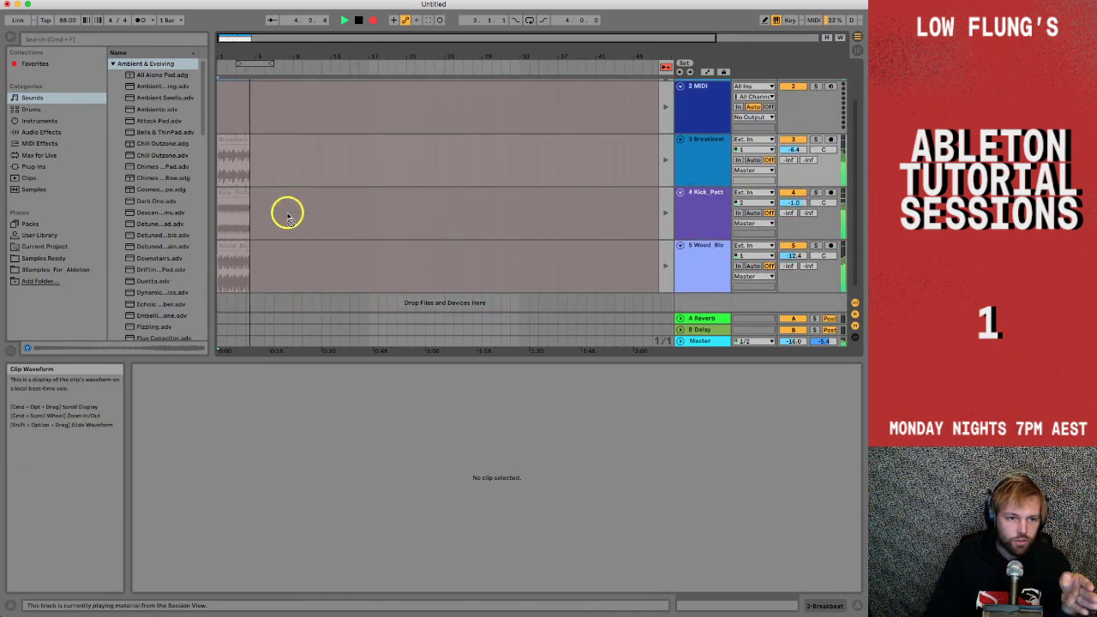
scroll(287, 215, "up", 3)
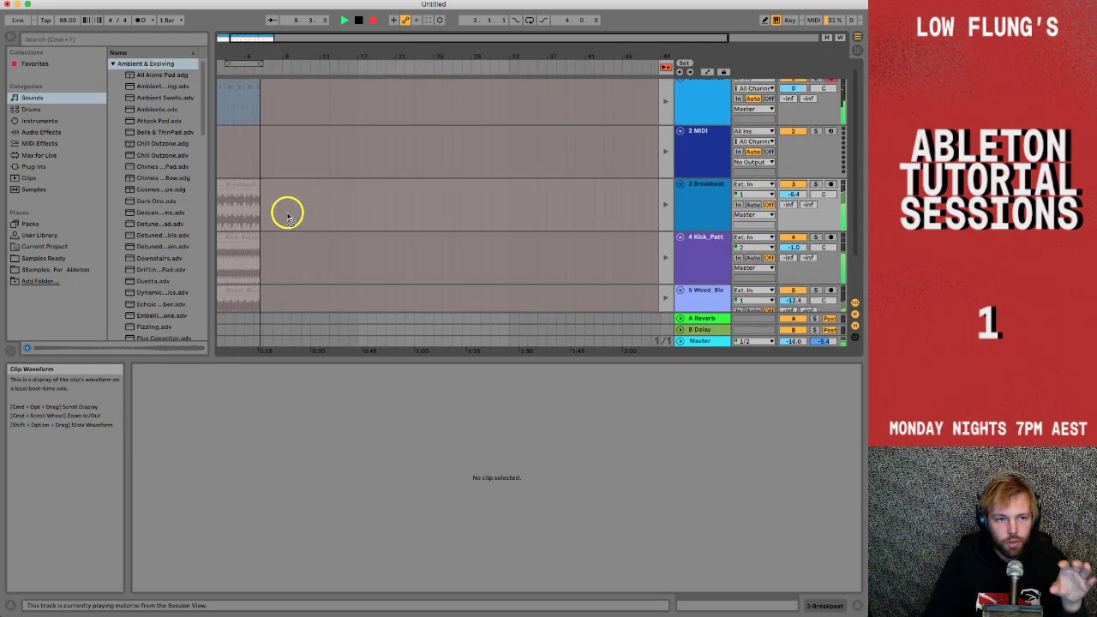
scroll(287, 215, "up", 1)
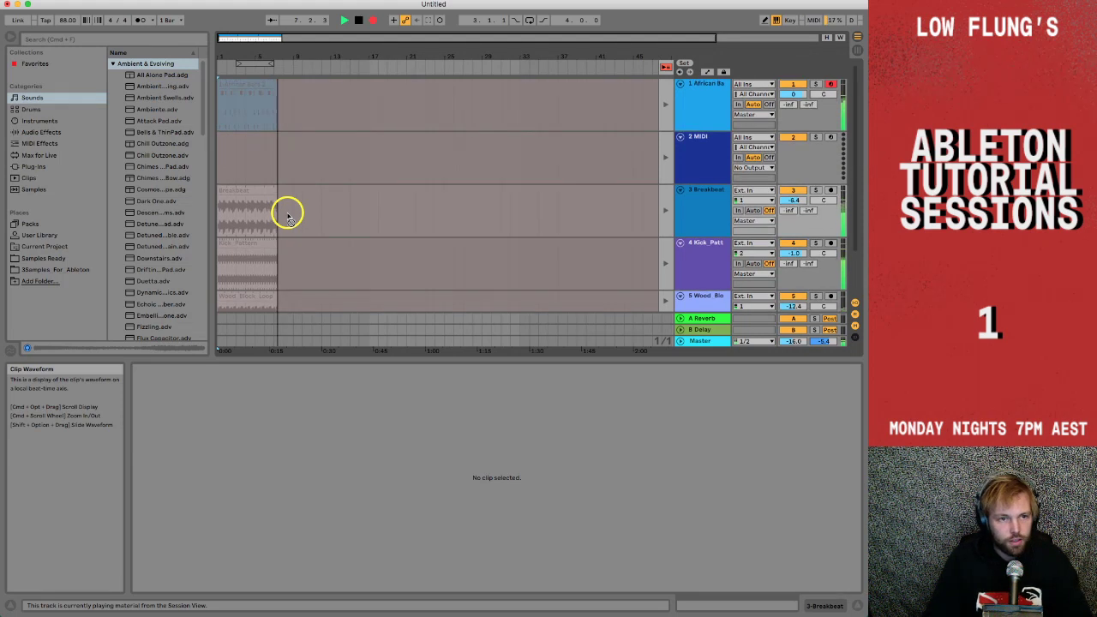
key("Tab")
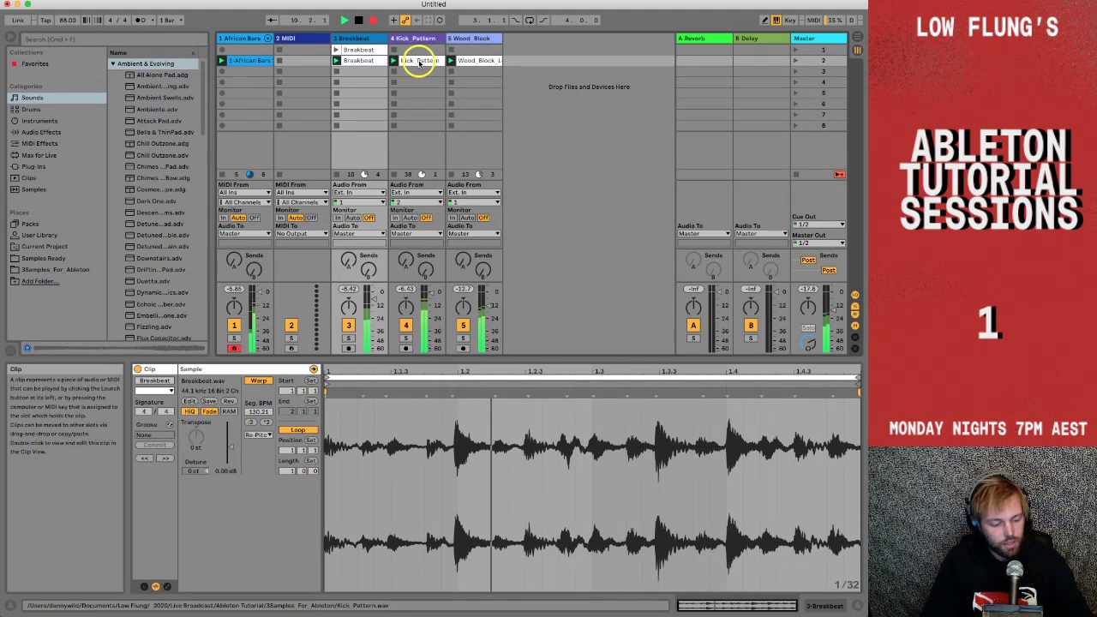
Launch scene 1 while recording, checking in the Arrangement View how its clips are captured, and return to the Session View.
key("Tab")
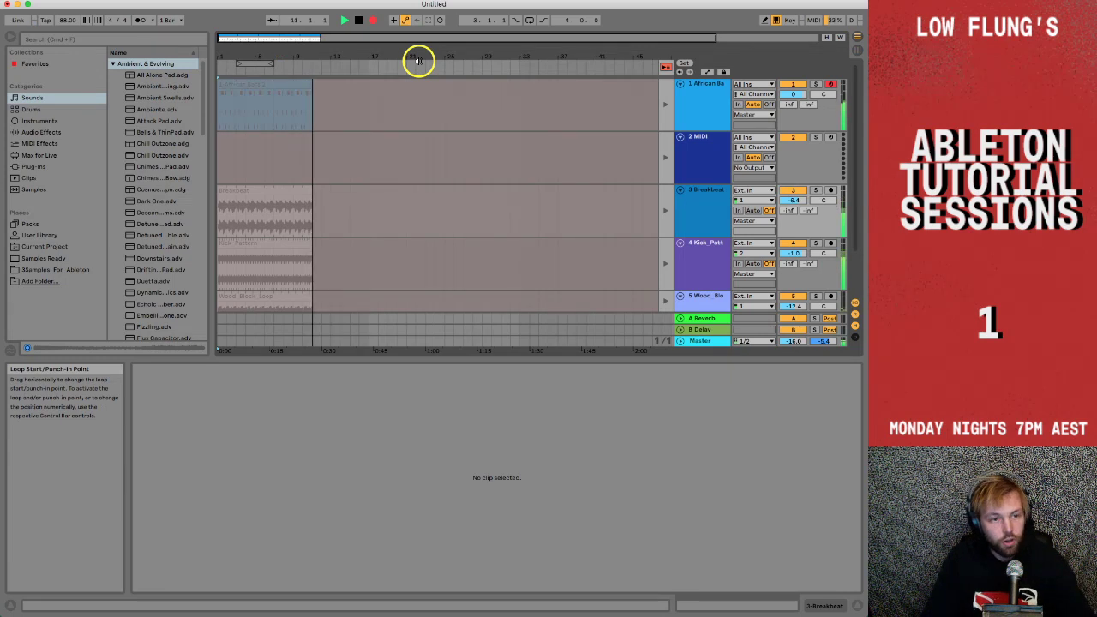
key("Tab")
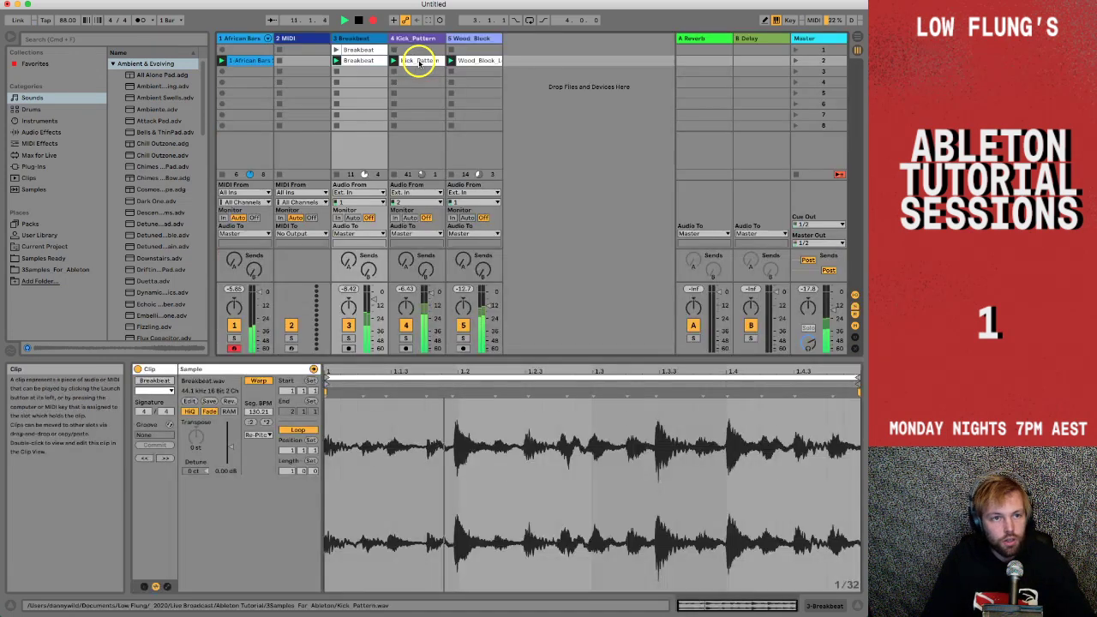
left_click(797, 51)
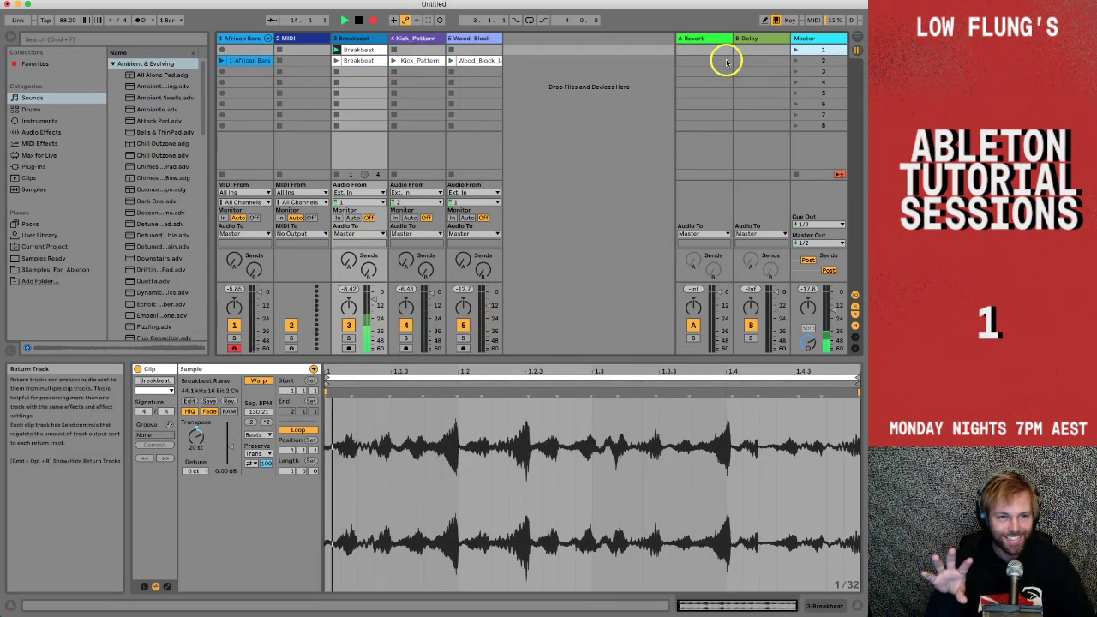
key("Tab")
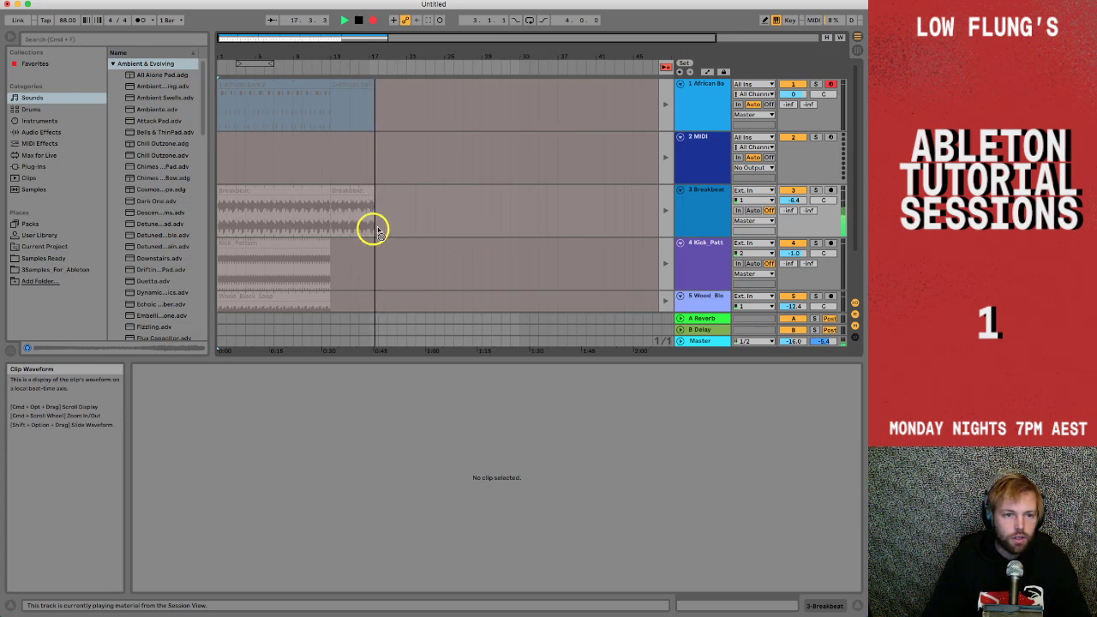
key("Tab")
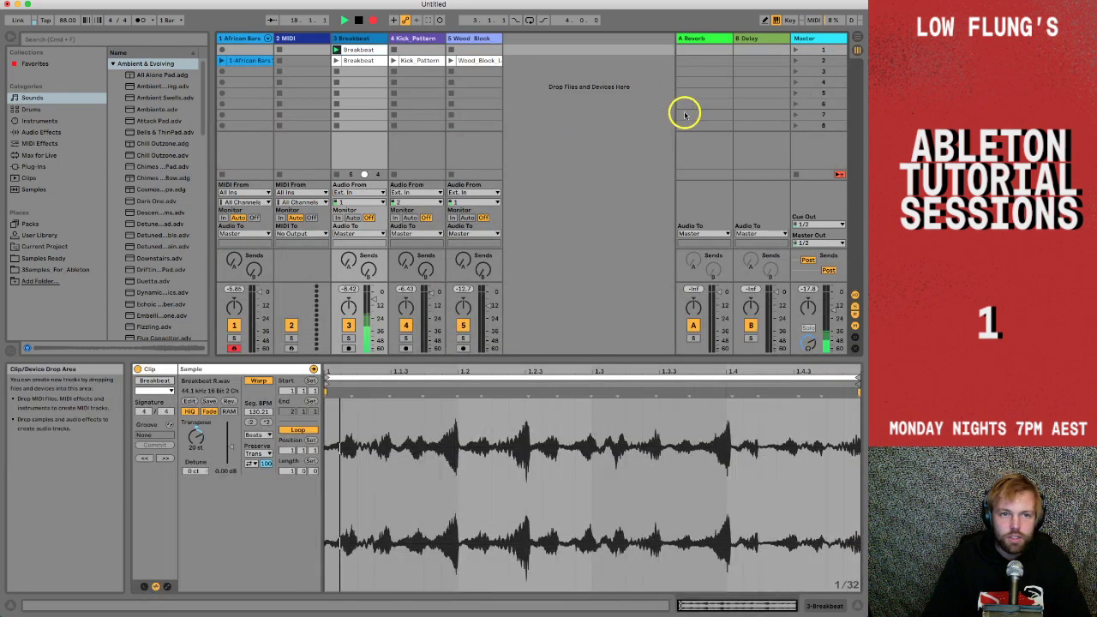
Launch scene 2 again to record it into the arrangement, check the result in the Arrangement View and stop recording.
left_click(795, 62)
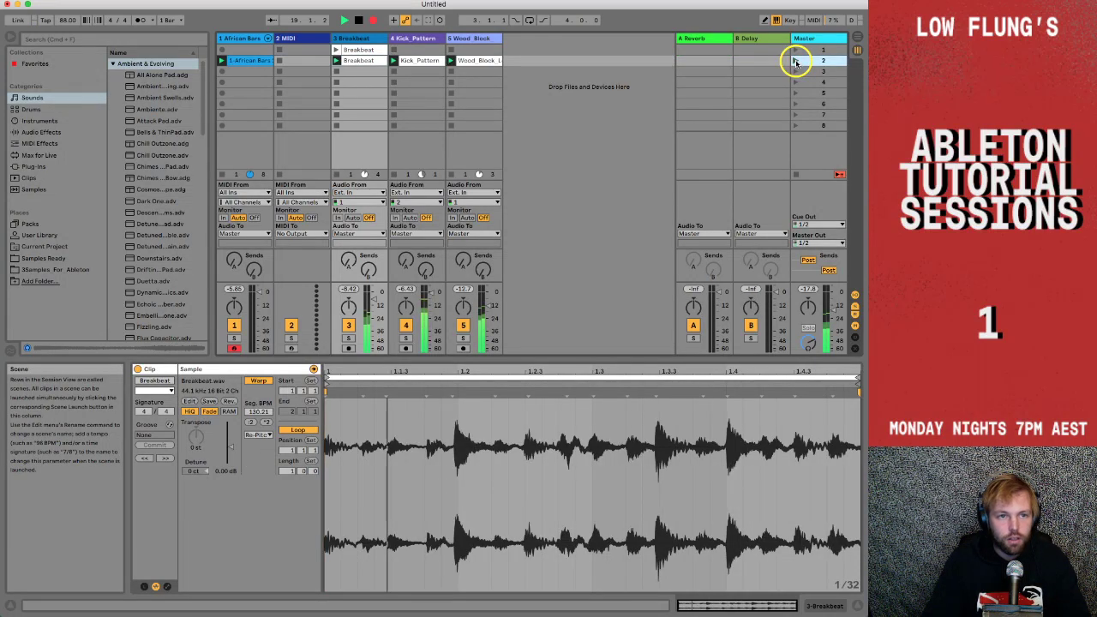
key("Tab")
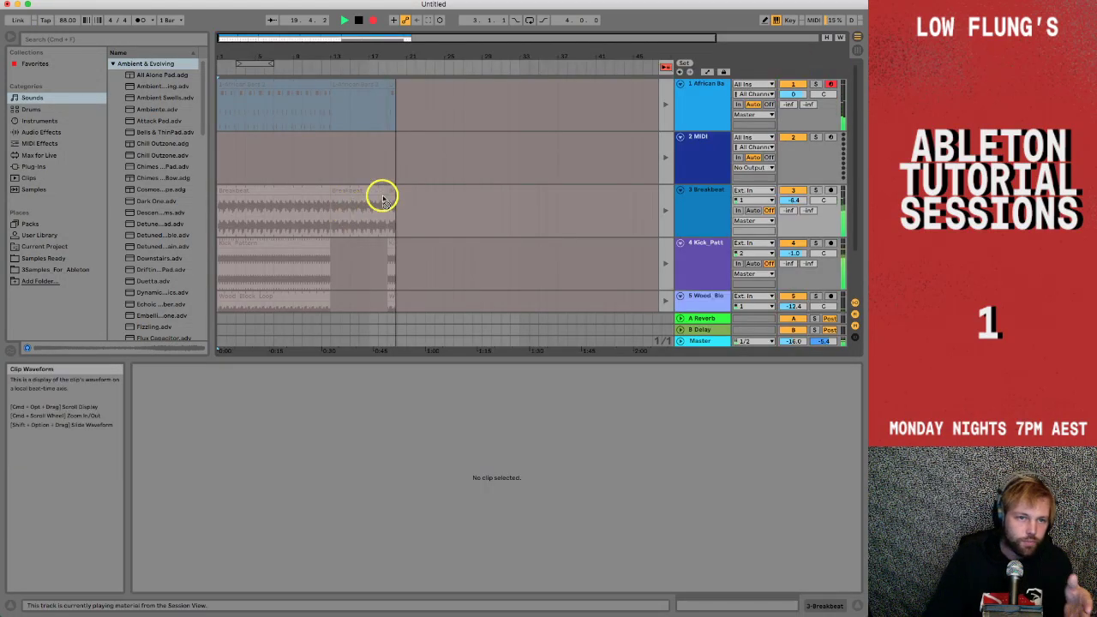
scroll(382, 199, "down", 4)
scroll(382, 199, "up", 3)
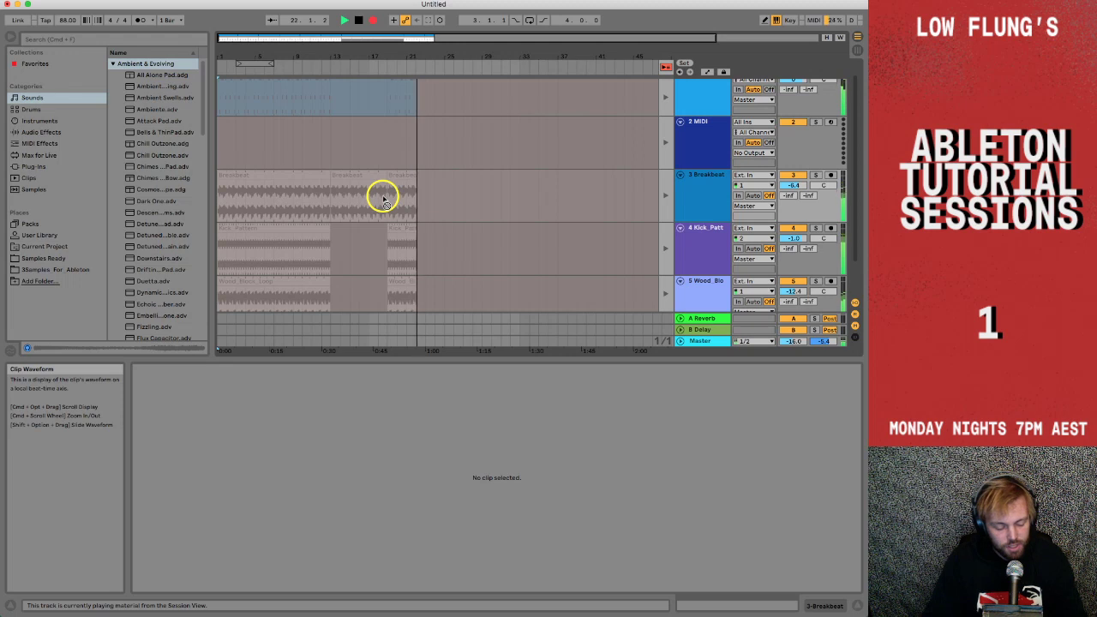
key("space")
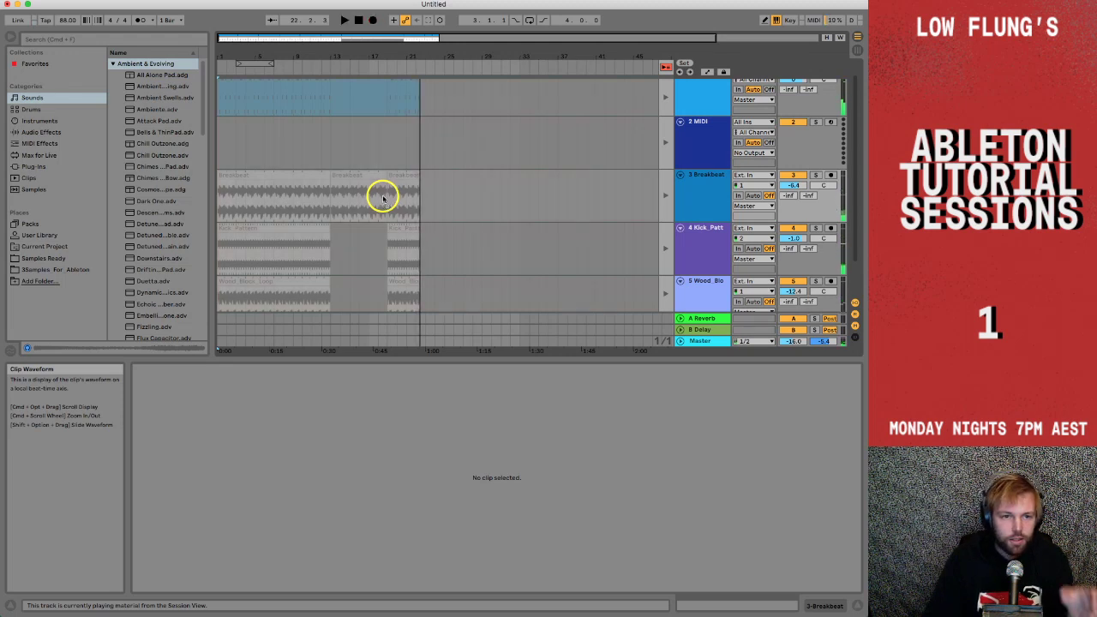
Look over the recorded tracks and switch playback back from the session clips to the arrangement.
scroll(383, 198, "down", 2)
scroll(383, 198, "up", 3)
scroll(383, 199, "right", 2)
scroll(383, 198, "down", 2)
scroll(383, 198, "left", 1)
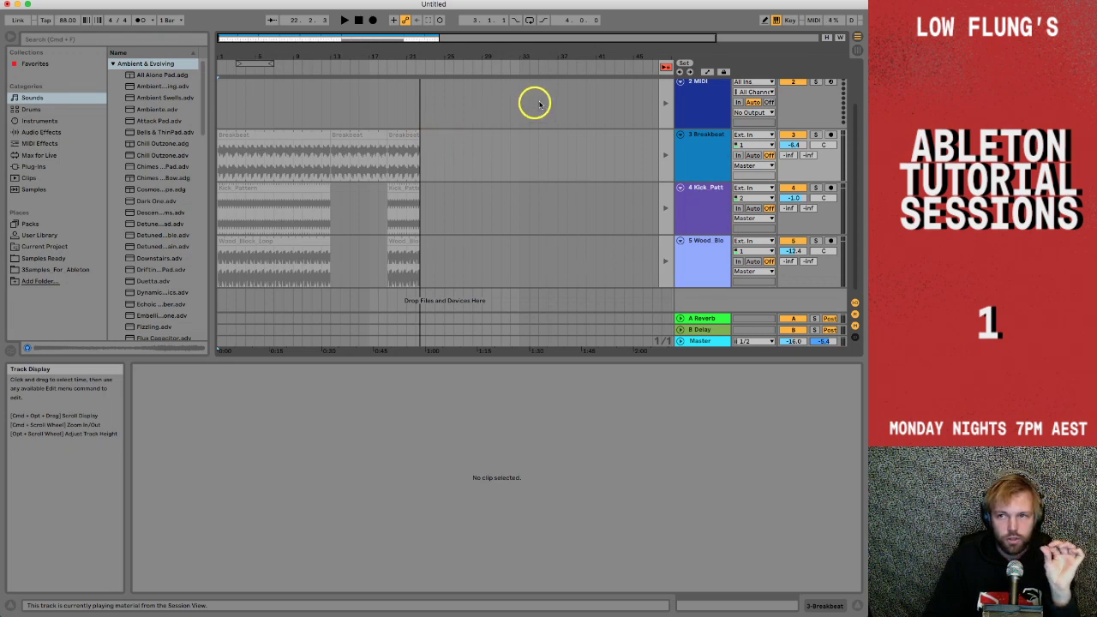
left_click(666, 67)
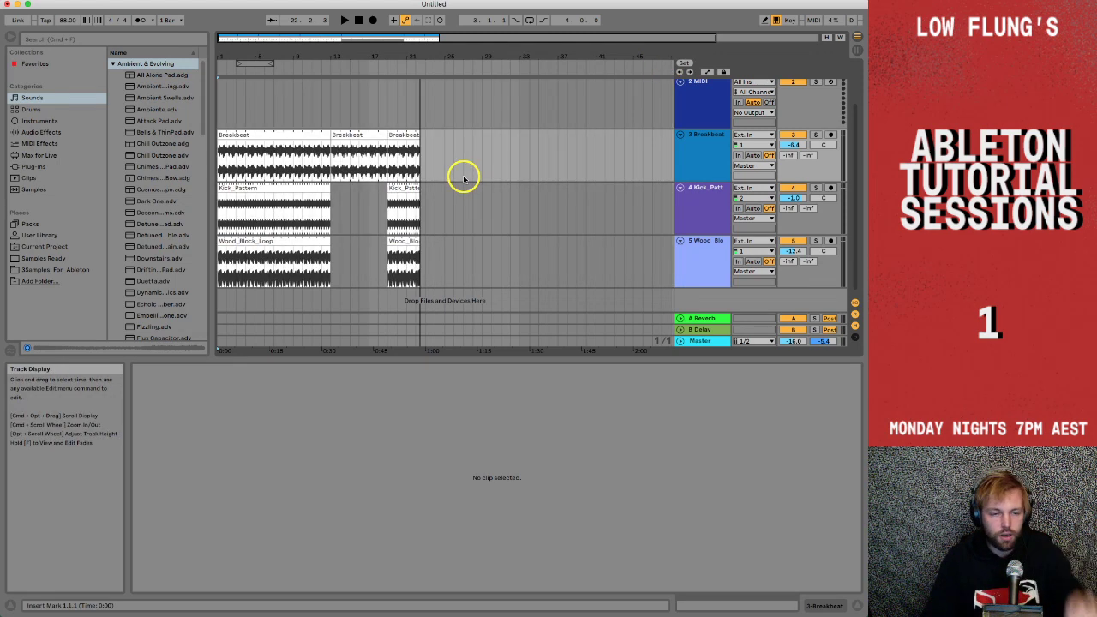
scroll(463, 178, "up", 3)
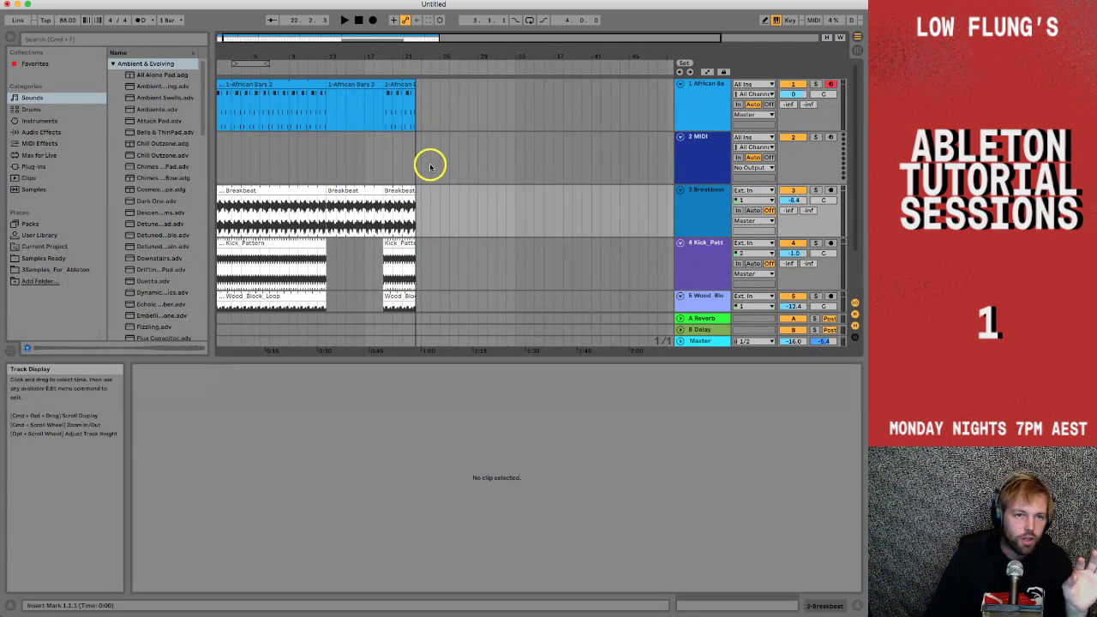
Select all recorded arrangement clips and extend the ends of the final clips on every track to about bar 48.
scroll(431, 183, "down", 2)
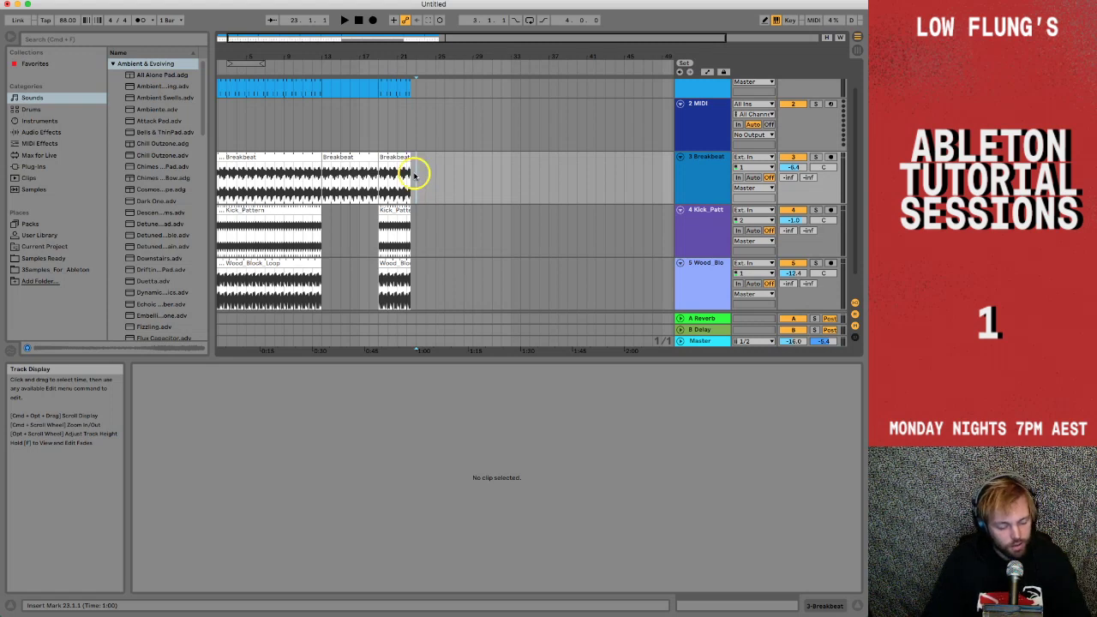
key("super+a")
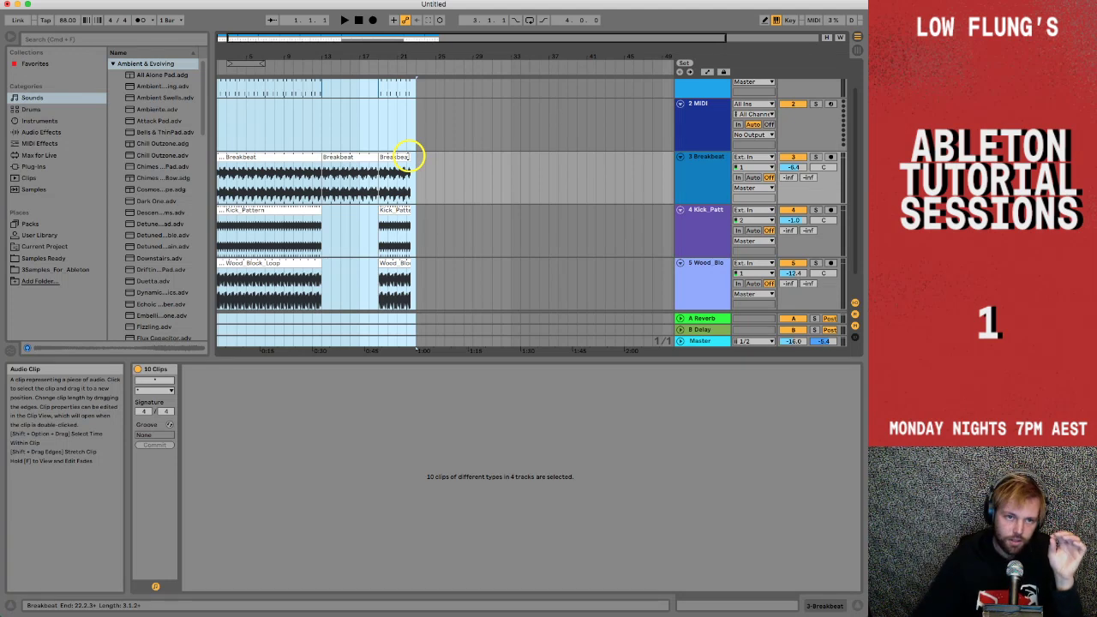
left_click_drag(408, 156, 655, 140)
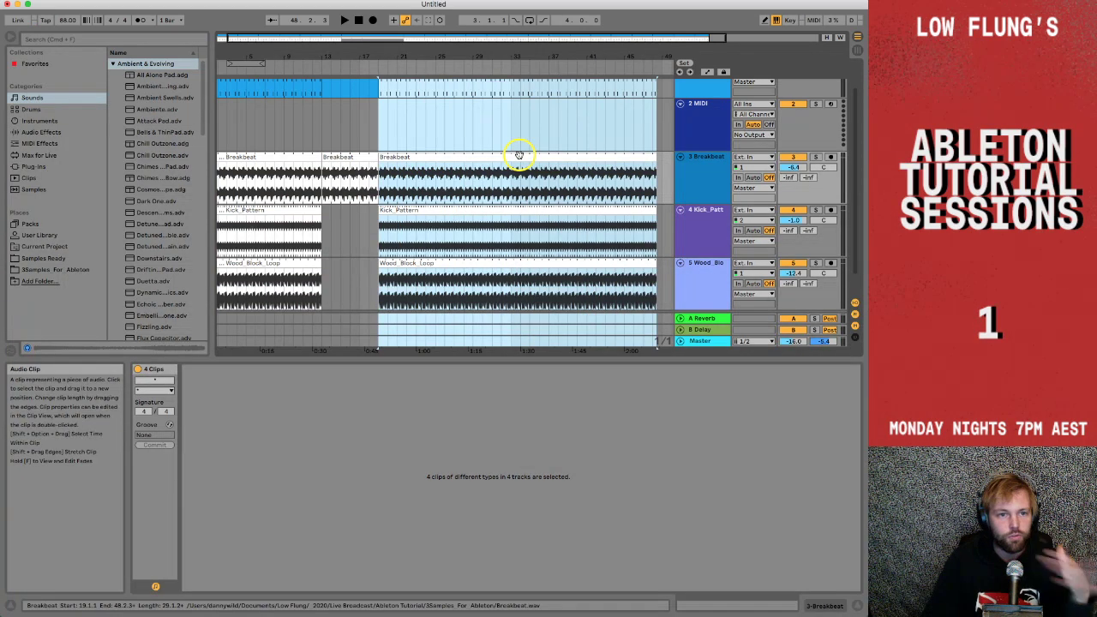
Delete the long final Breakbeat clip starting at bar 19 from the arrangement.
scroll(519, 153, "down", 2)
left_click(467, 156)
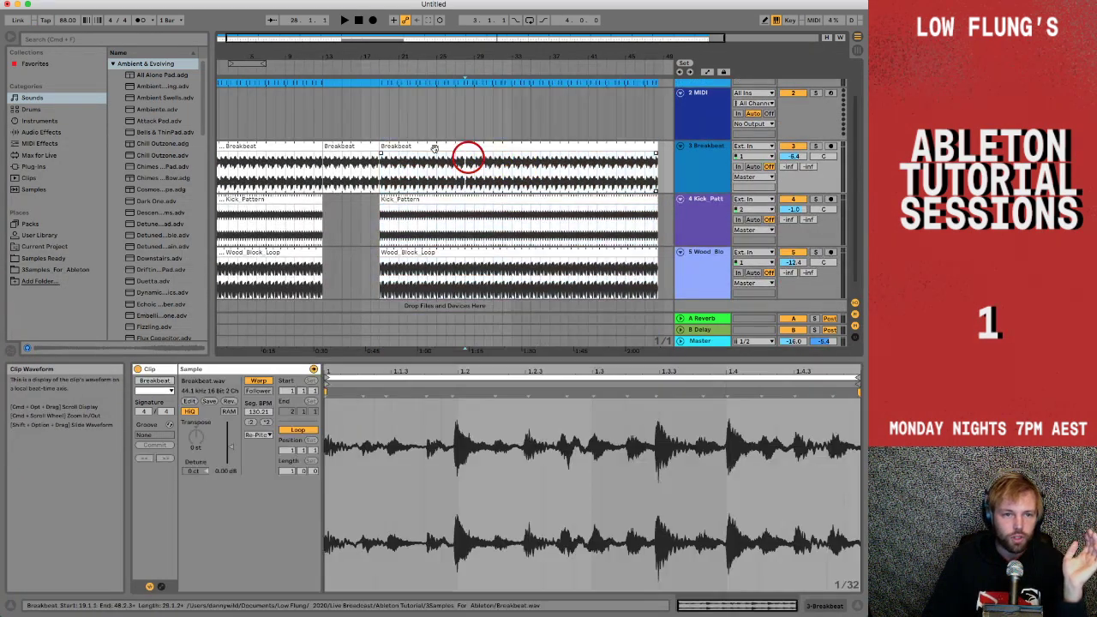
key("Delete")
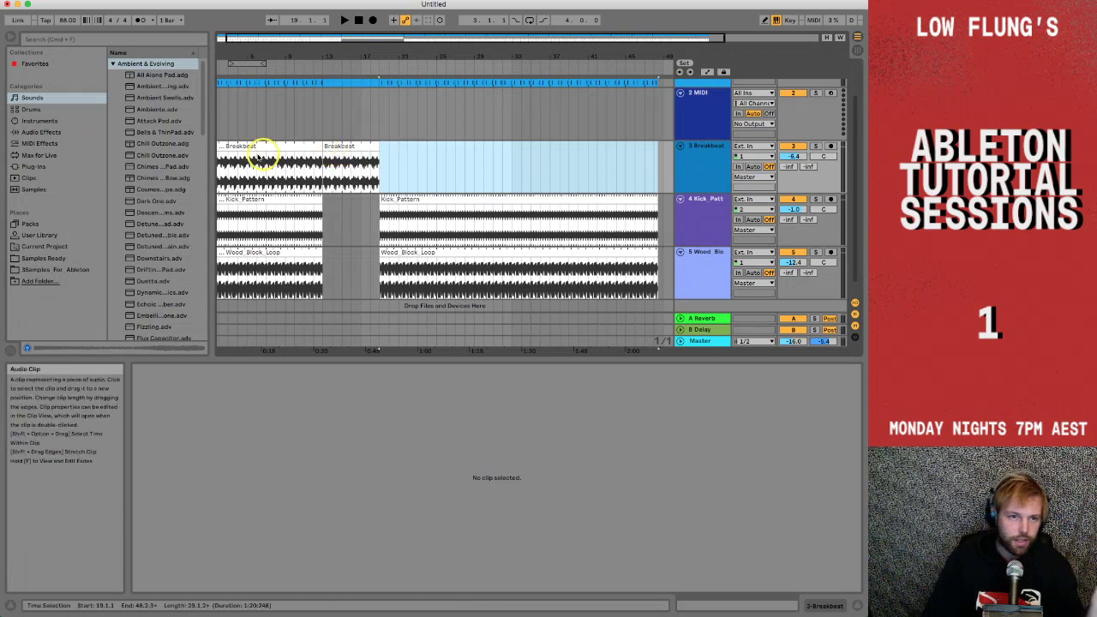
Trim the start of the first Breakbeat clip to bar 5 and play the arrangement from the beginning.
left_click(262, 148)
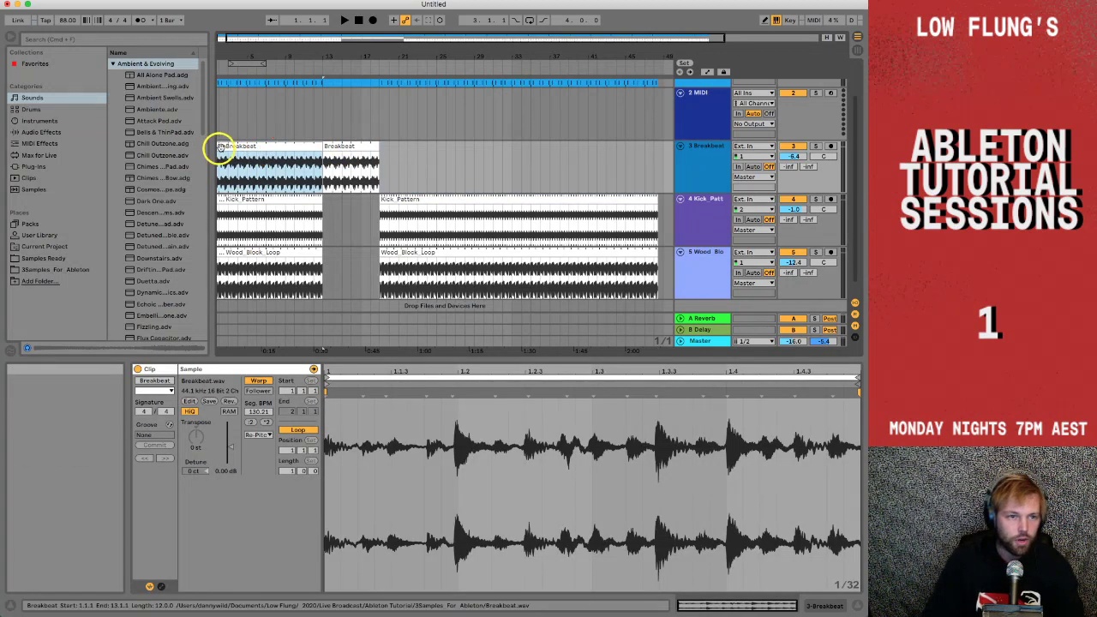
scroll(220, 150, "left", 1)
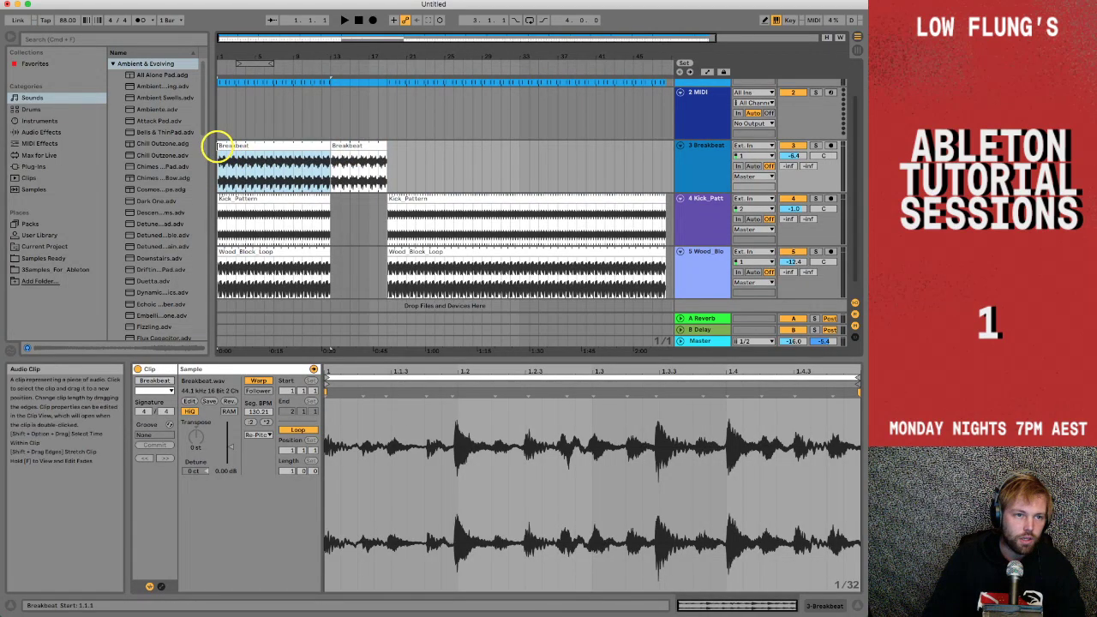
left_click_drag(217, 145, 255, 145)
left_click(247, 174)
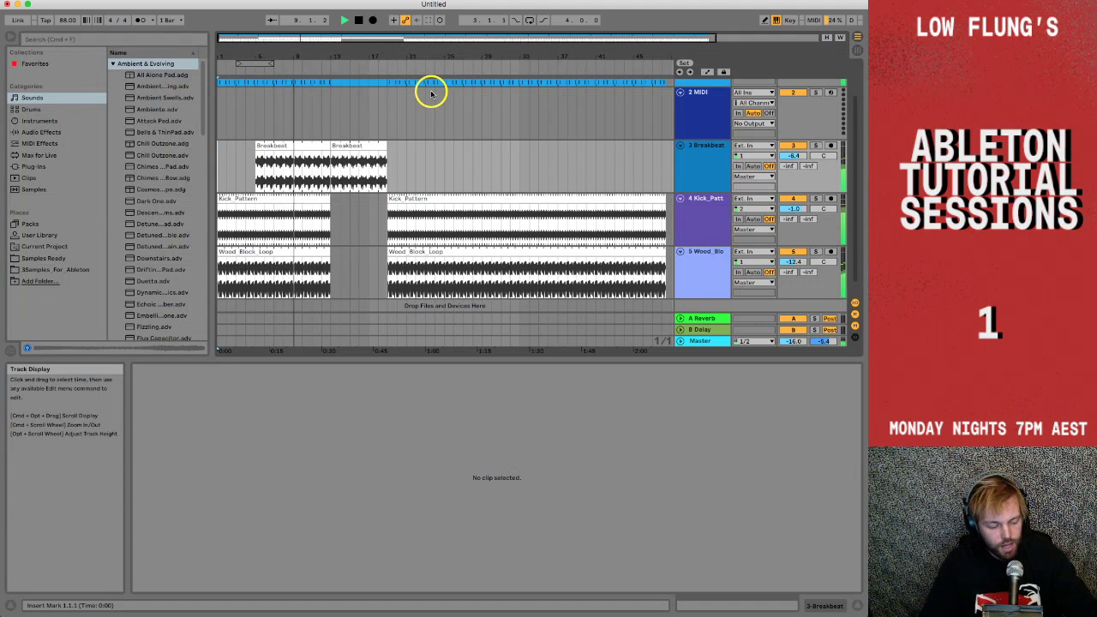
Launch scene 2 from the Session View, compare it with the overridden clips in the Arrangement View, and return to the Session View.
key("Tab")
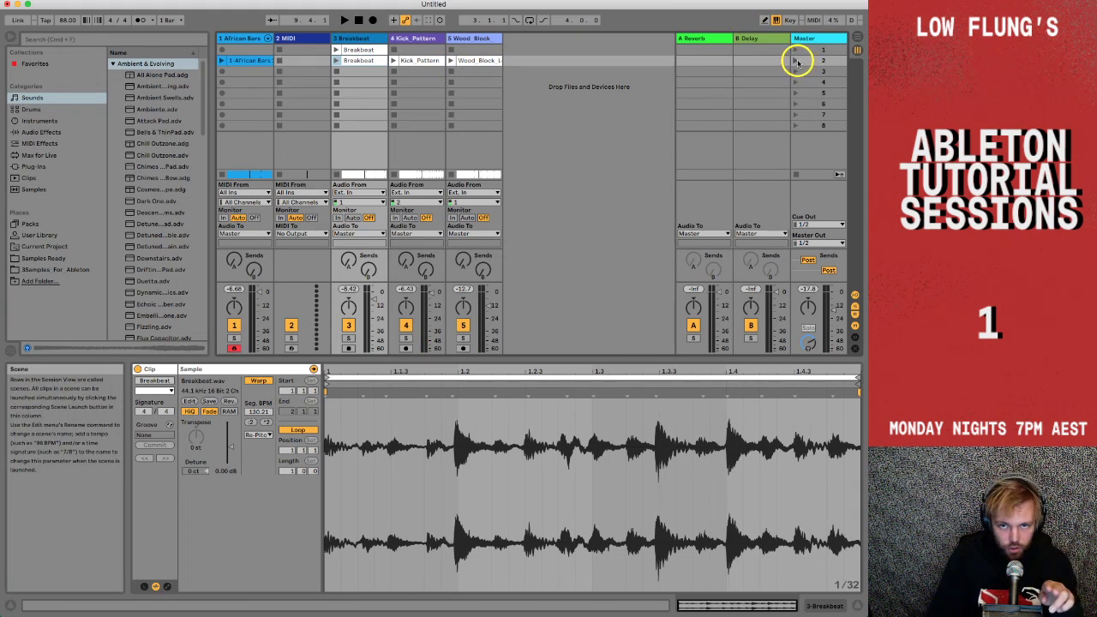
left_click(796, 60)
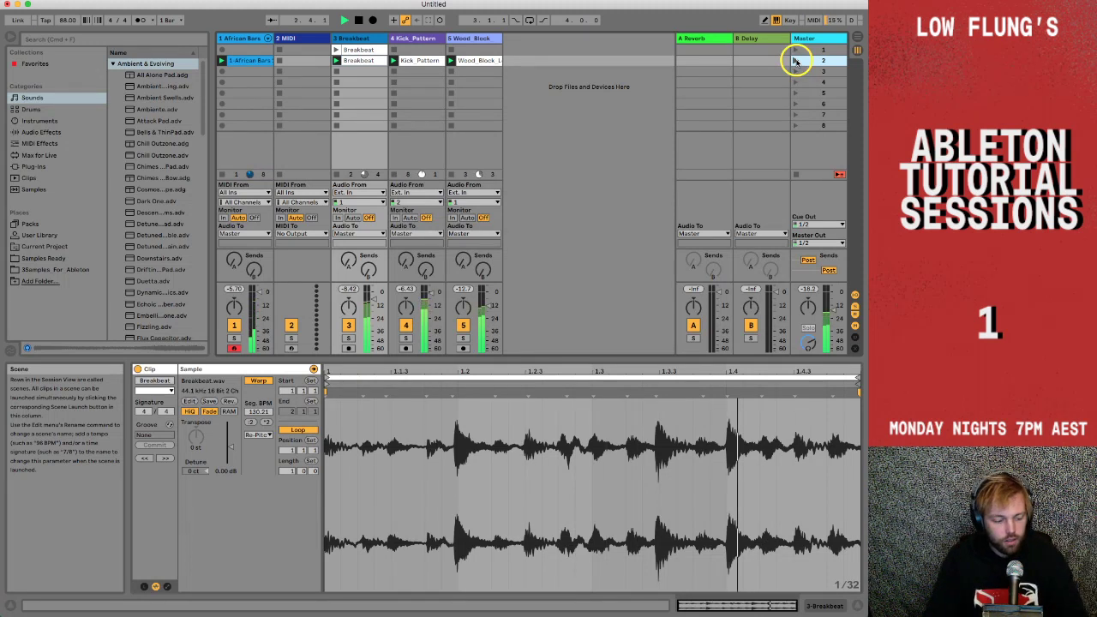
key("Tab")
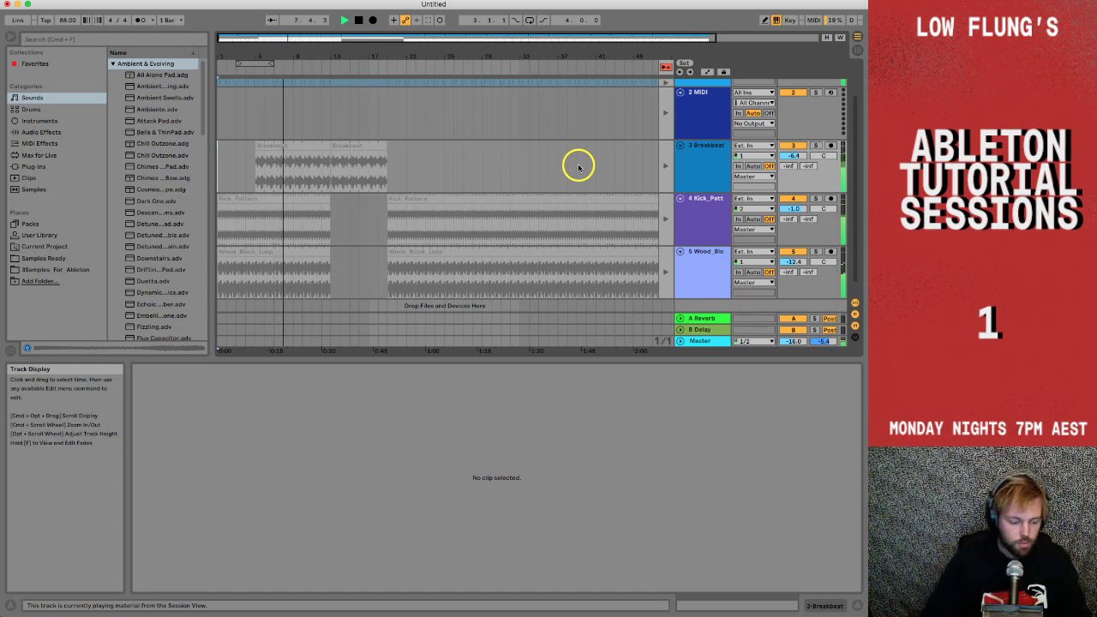
key("Tab")
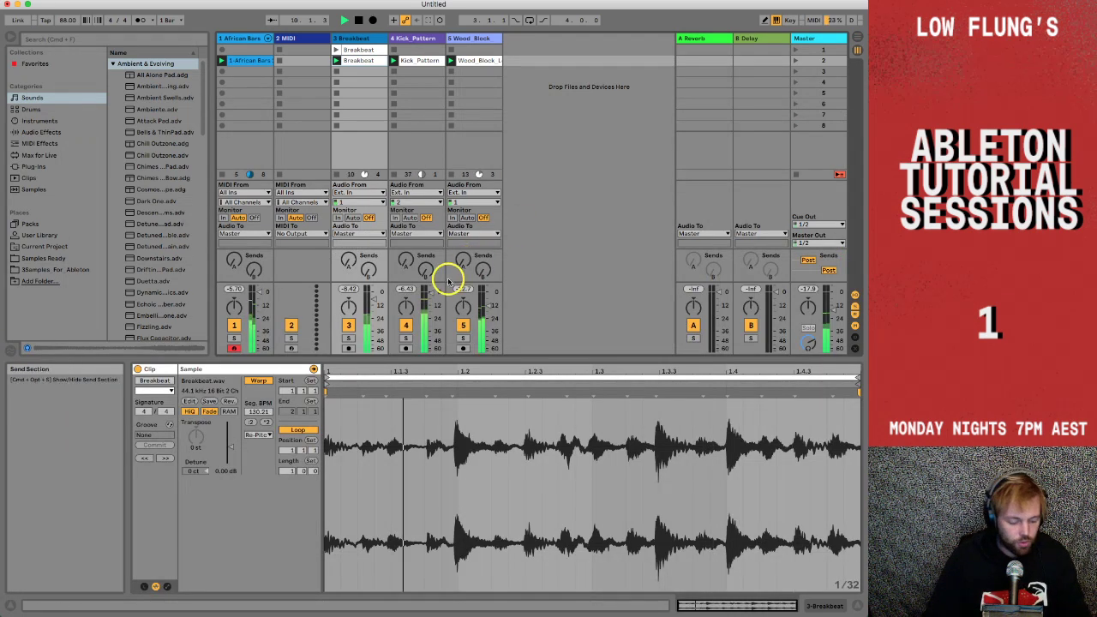
Lower the Kick_Pattern and Breakbeat track volumes and restart playback of the session clips.
left_click_drag(428, 294, 374, 304)
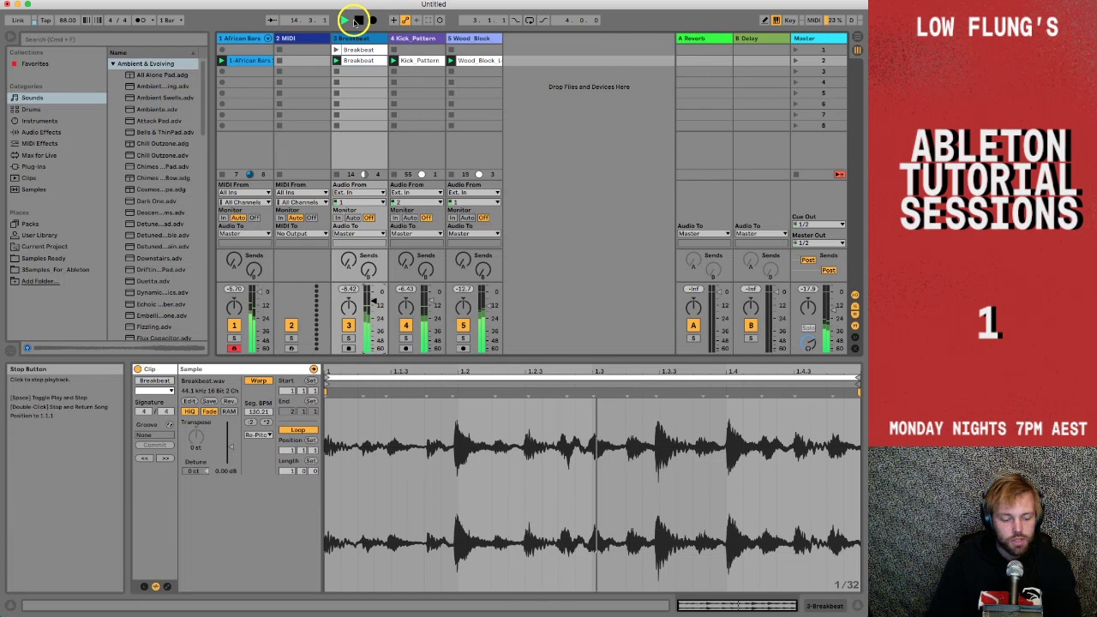
key("space")
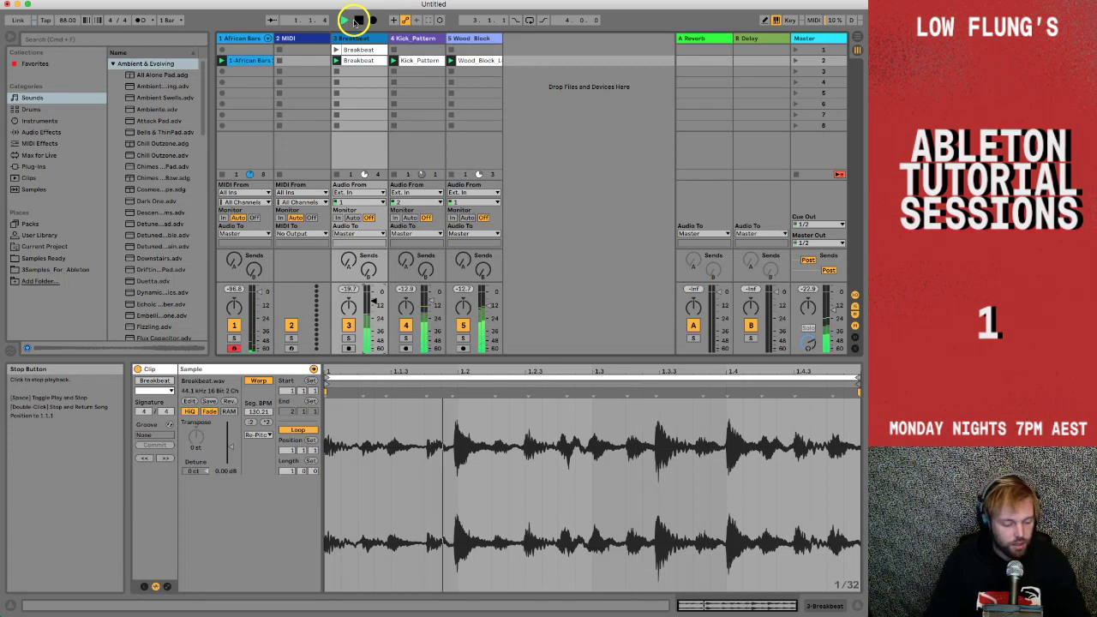
key("Tab")
key("Tab")
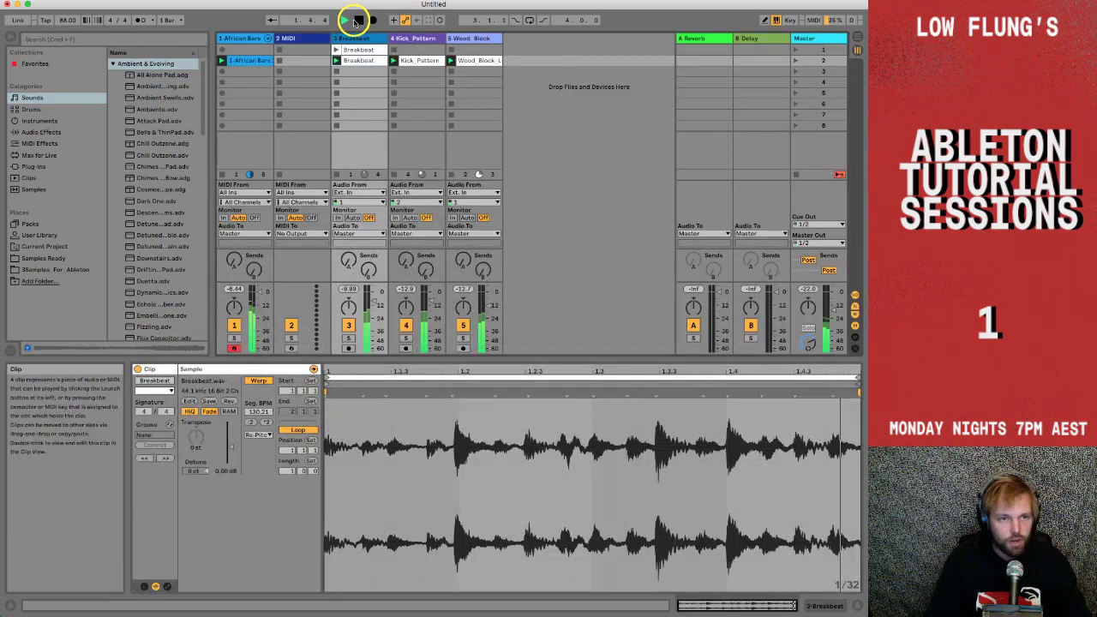
Open the scene 2 Breakbeat clip and review its available warp modes, keeping Re-Pitch.
left_click(359, 60)
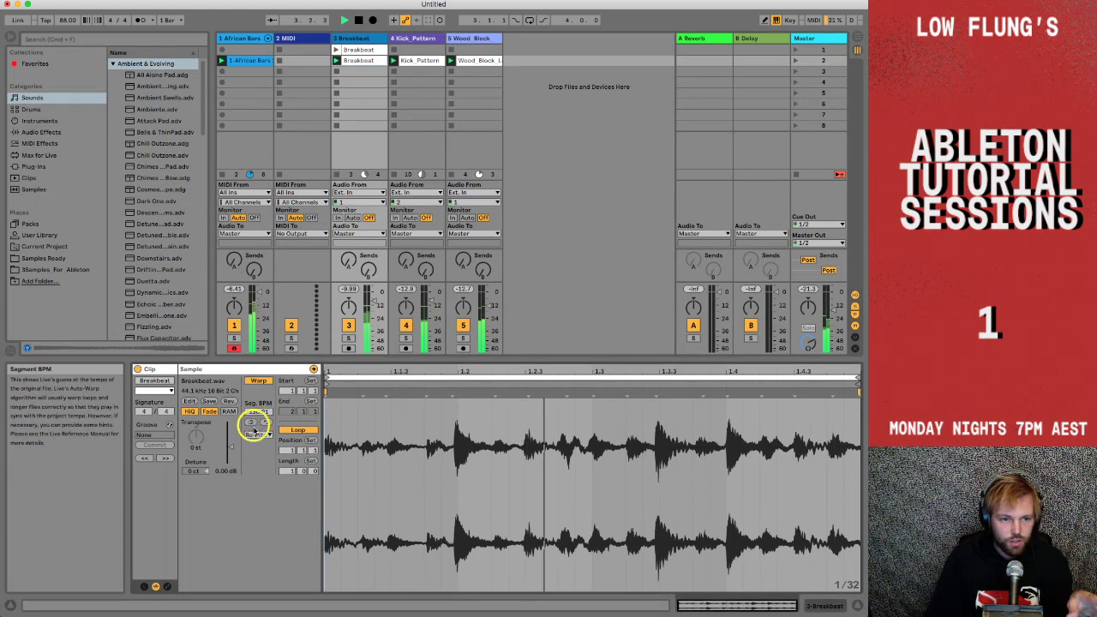
left_click(256, 436)
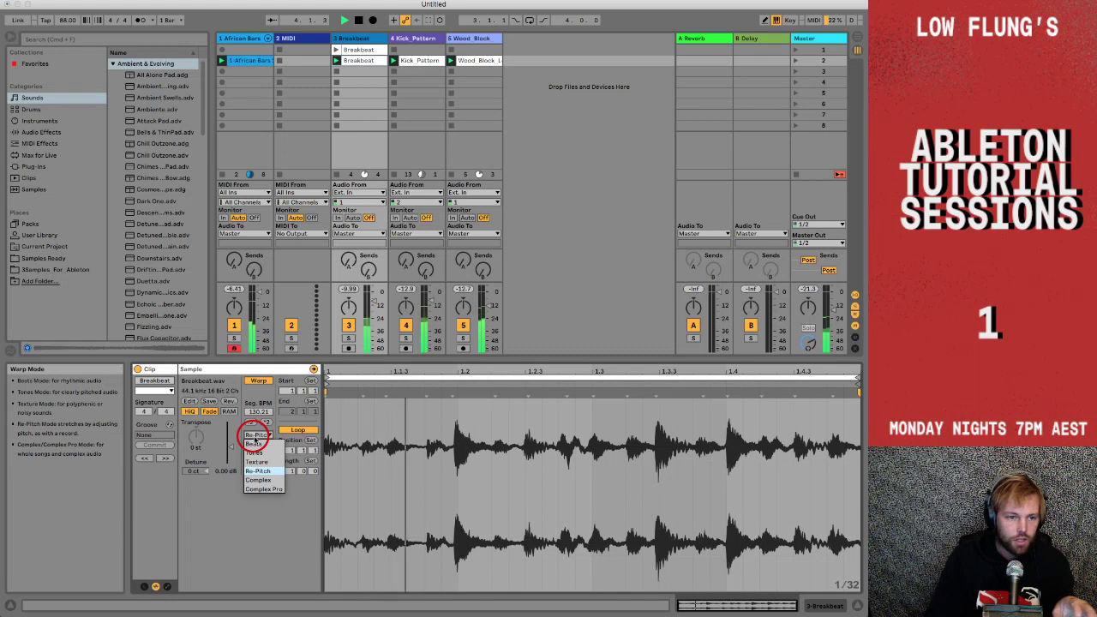
left_click(259, 435)
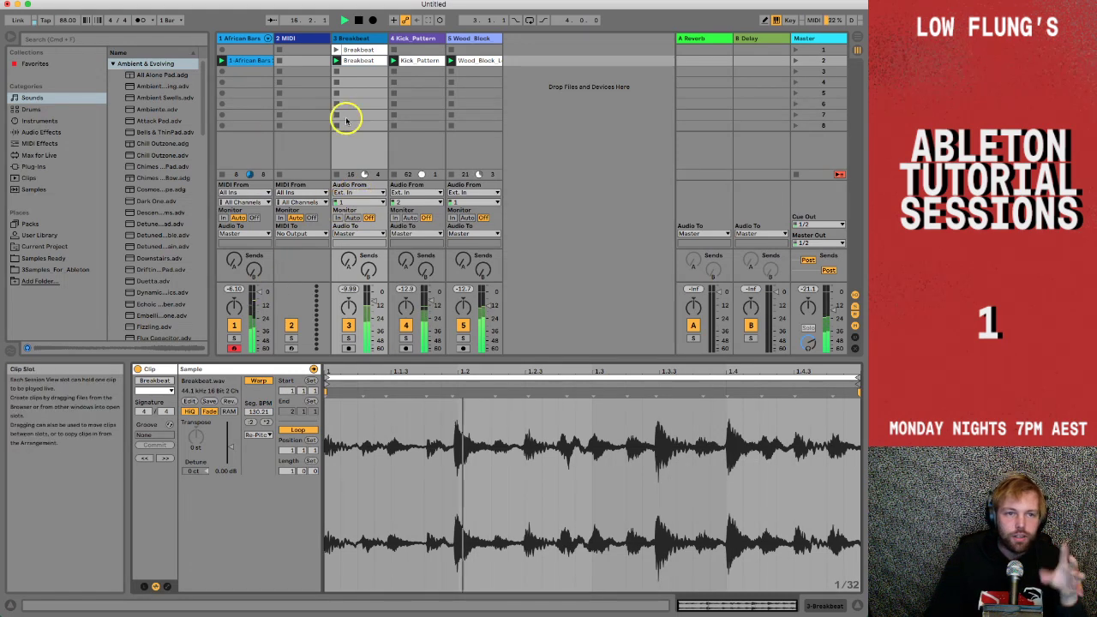
Open the scene 2 African Bars clip, review the audio device settings in the preferences, and close them.
left_click(243, 61)
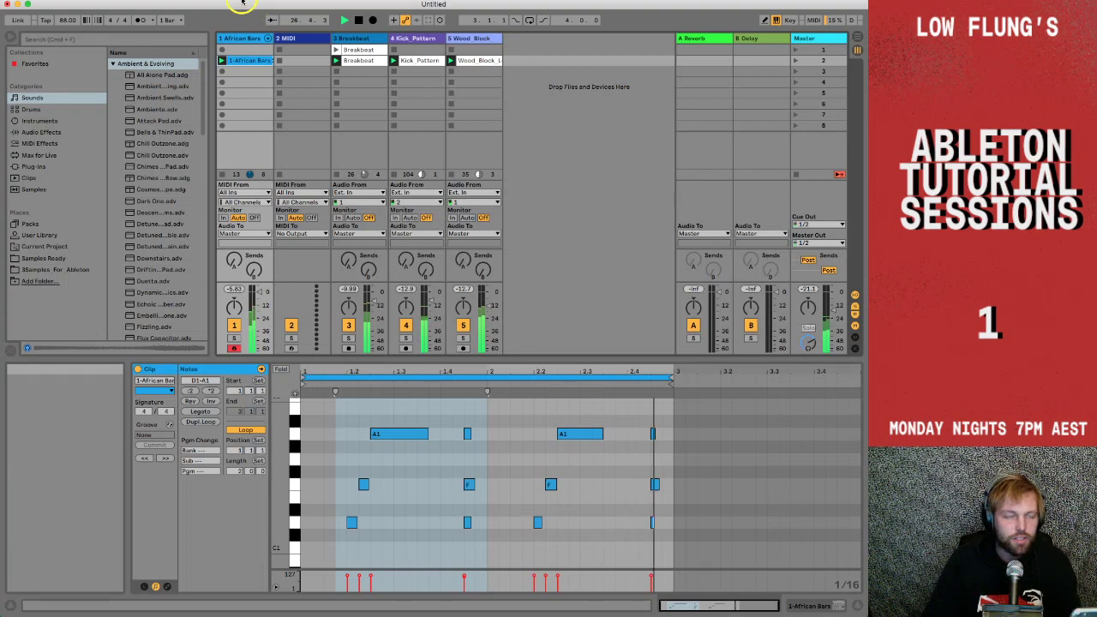
left_click(31, 2)
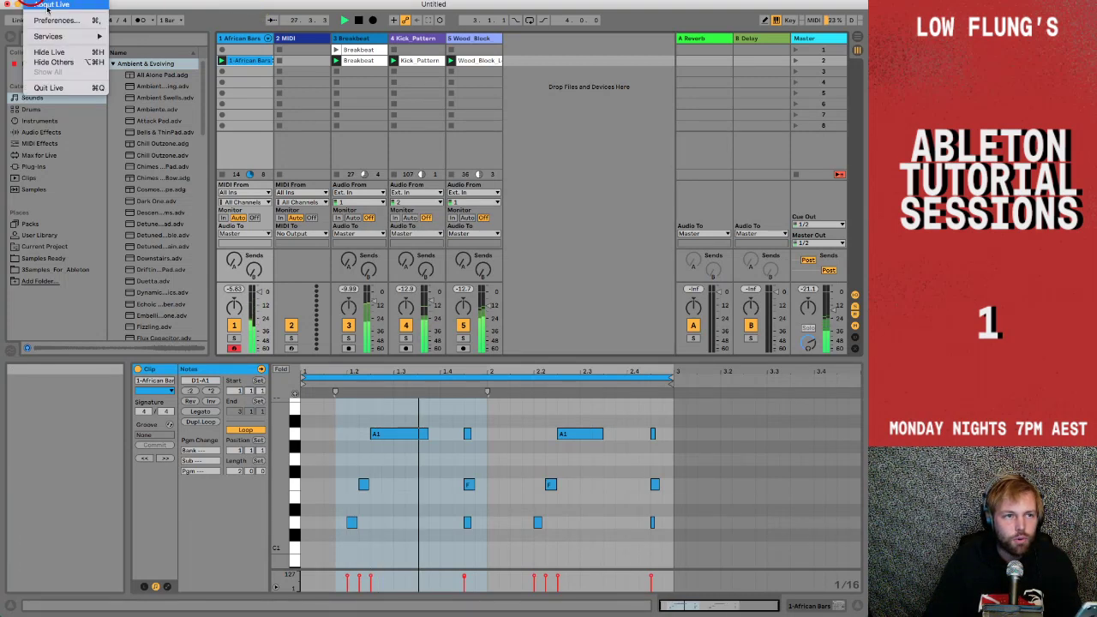
left_click(53, 22)
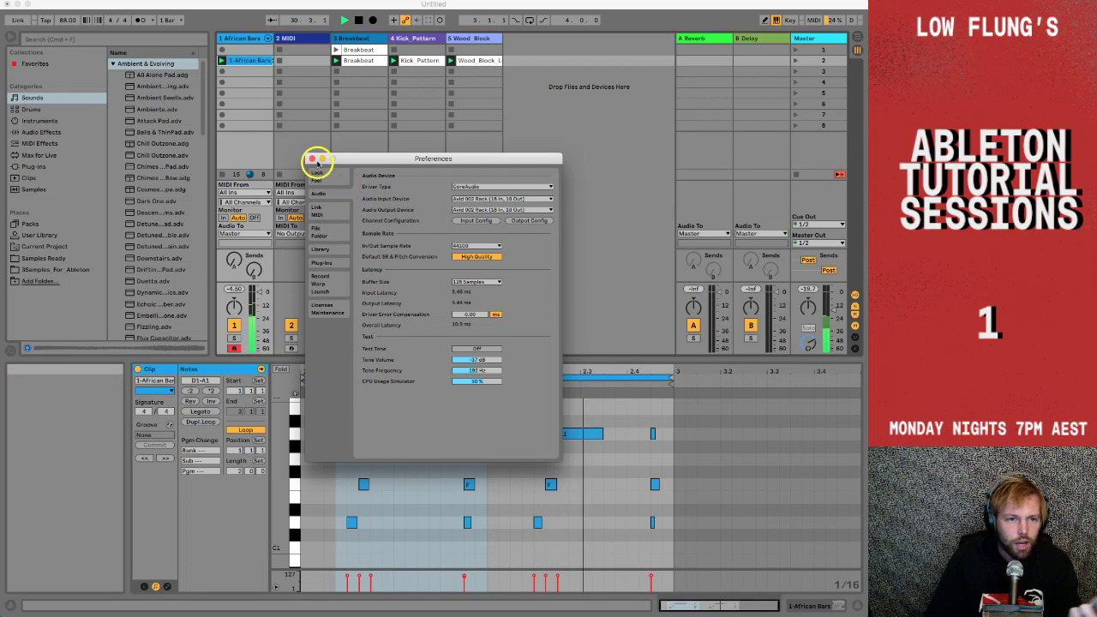
left_click(319, 175)
left_click(321, 194)
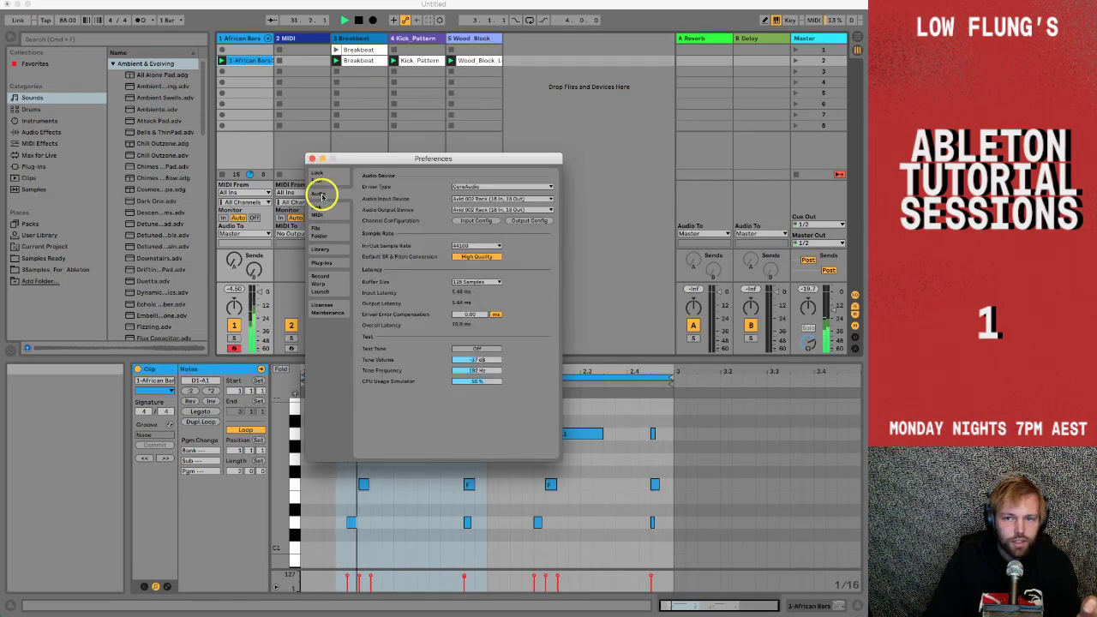
left_click(313, 159)
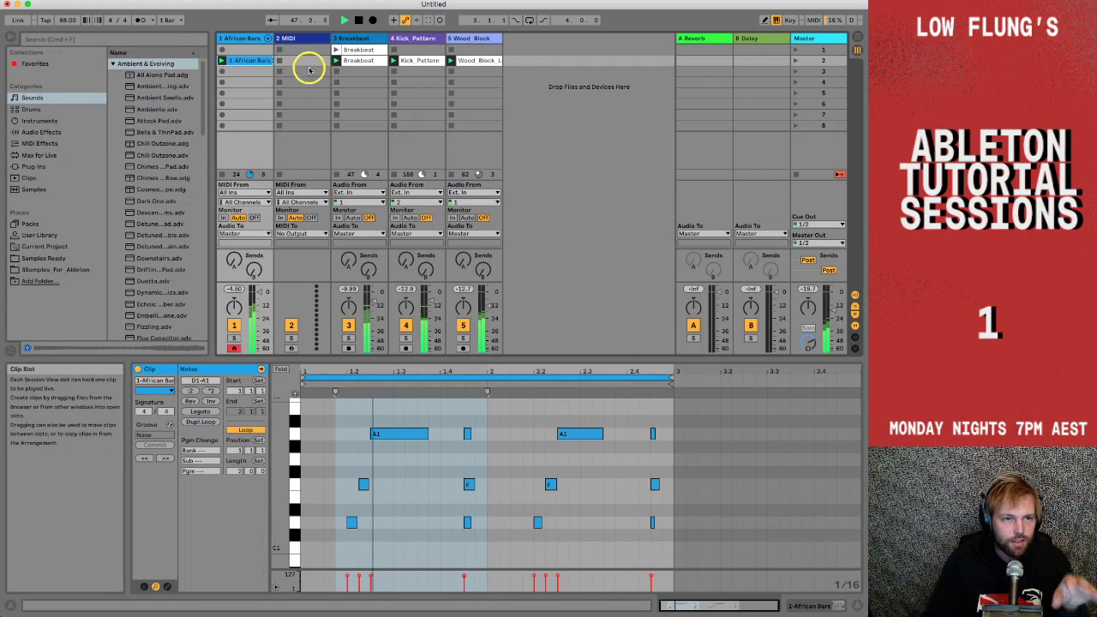
Load the 606 Core Kit drum rack onto the empty second MIDI track and arm that track for recording instead of African Bars.
left_click(32, 110)
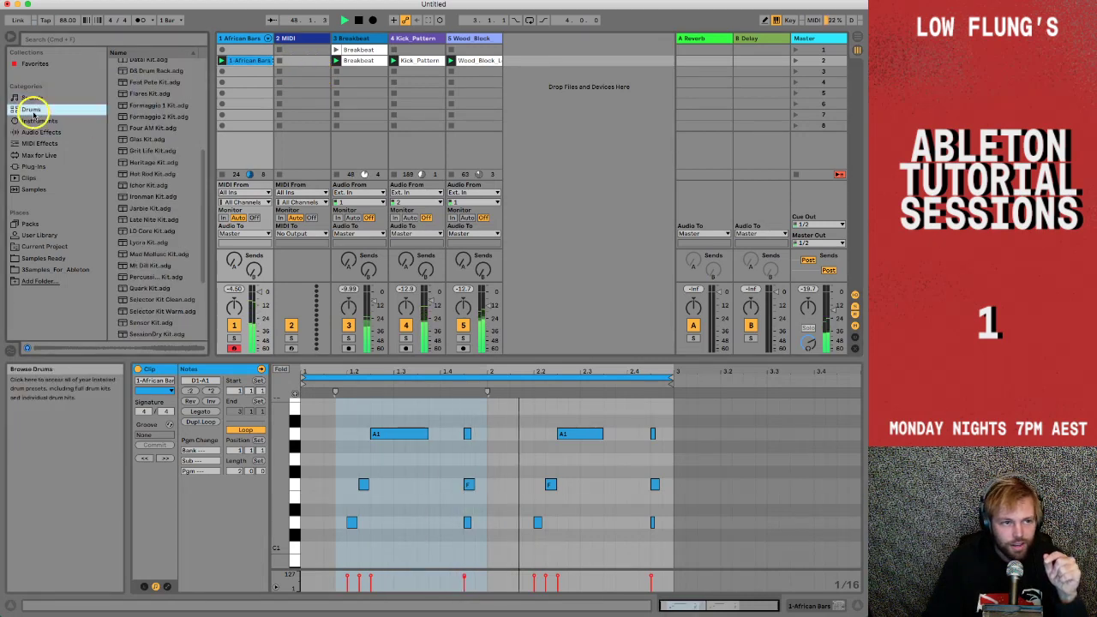
scroll(137, 144, "up", 5)
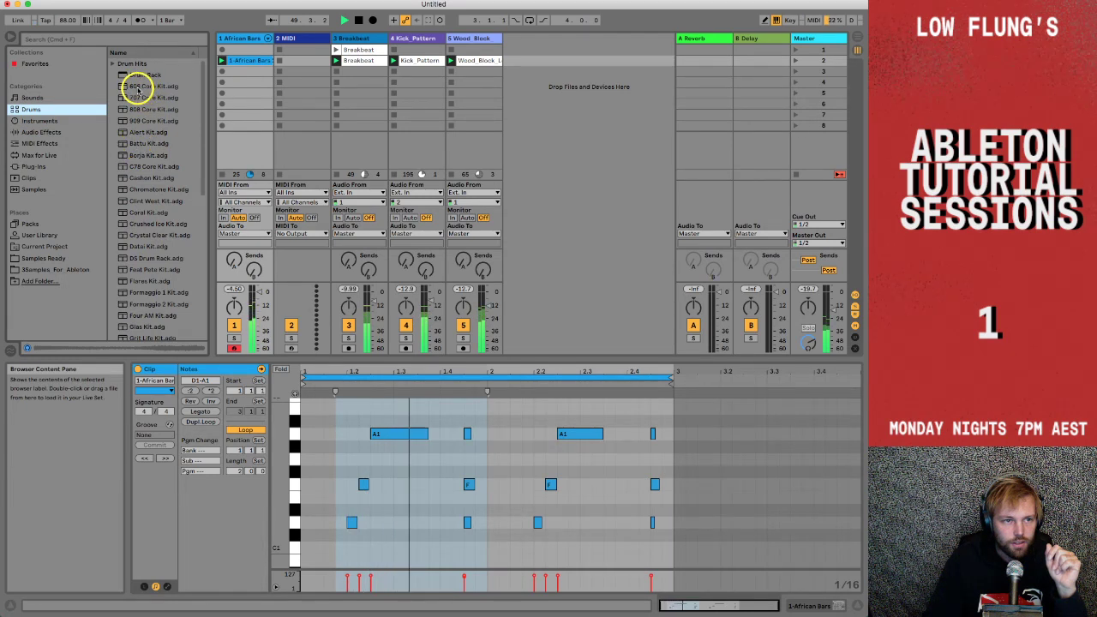
left_click(146, 87)
left_click(289, 39)
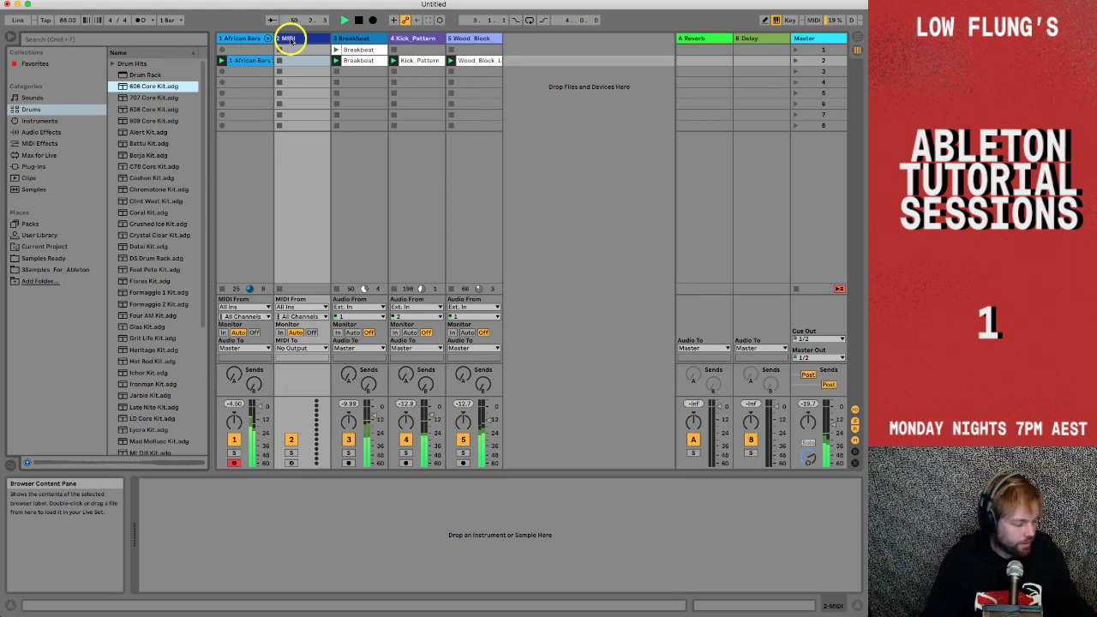
key("Return")
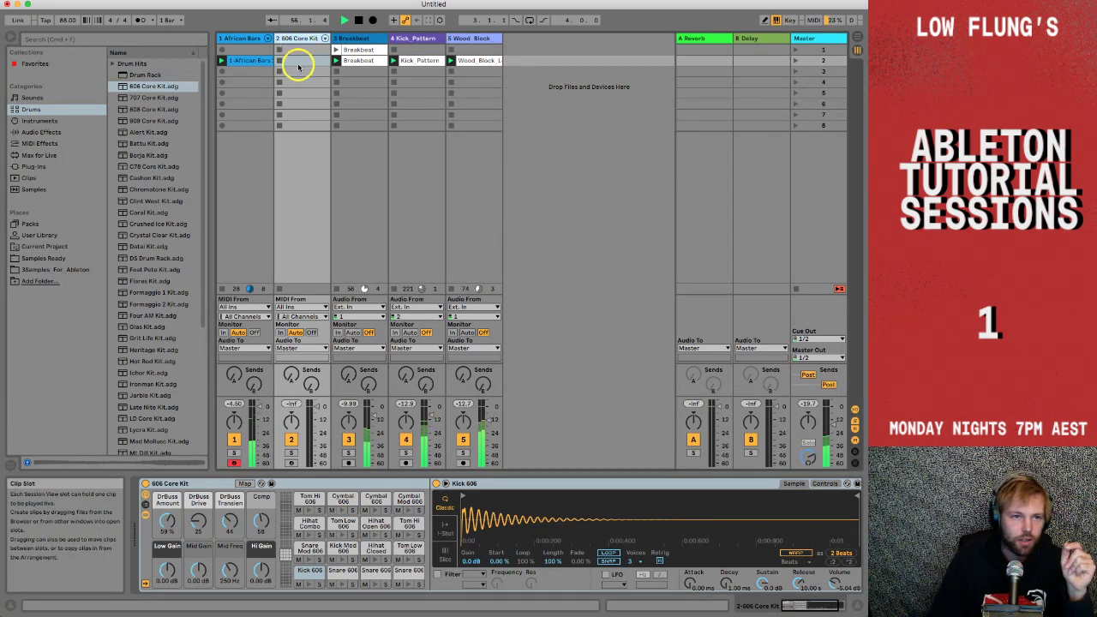
left_click(235, 464)
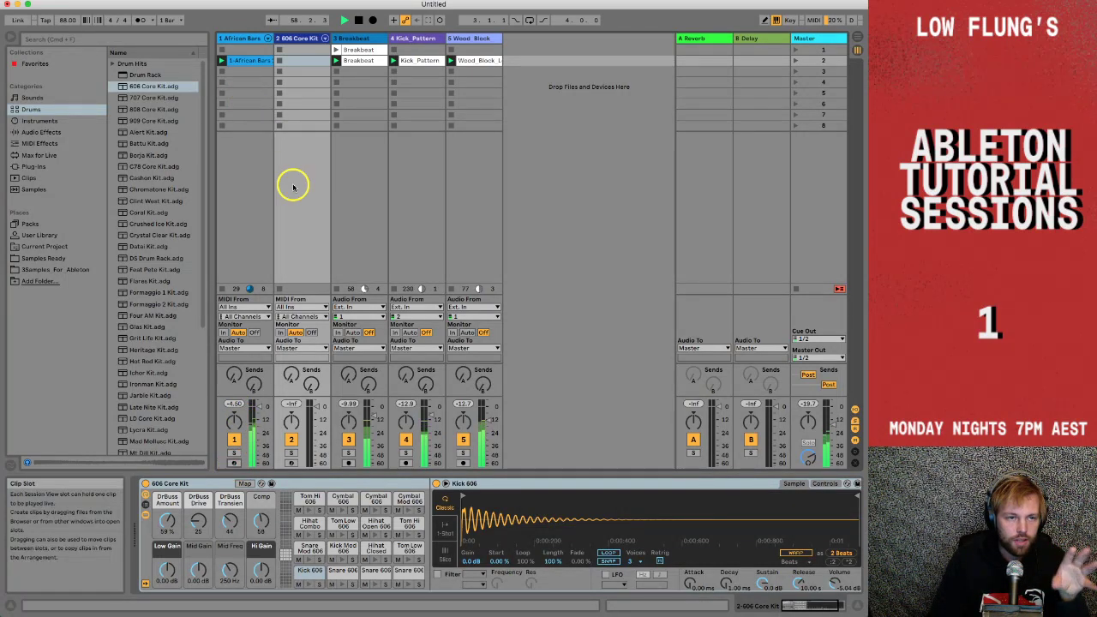
left_click(293, 463)
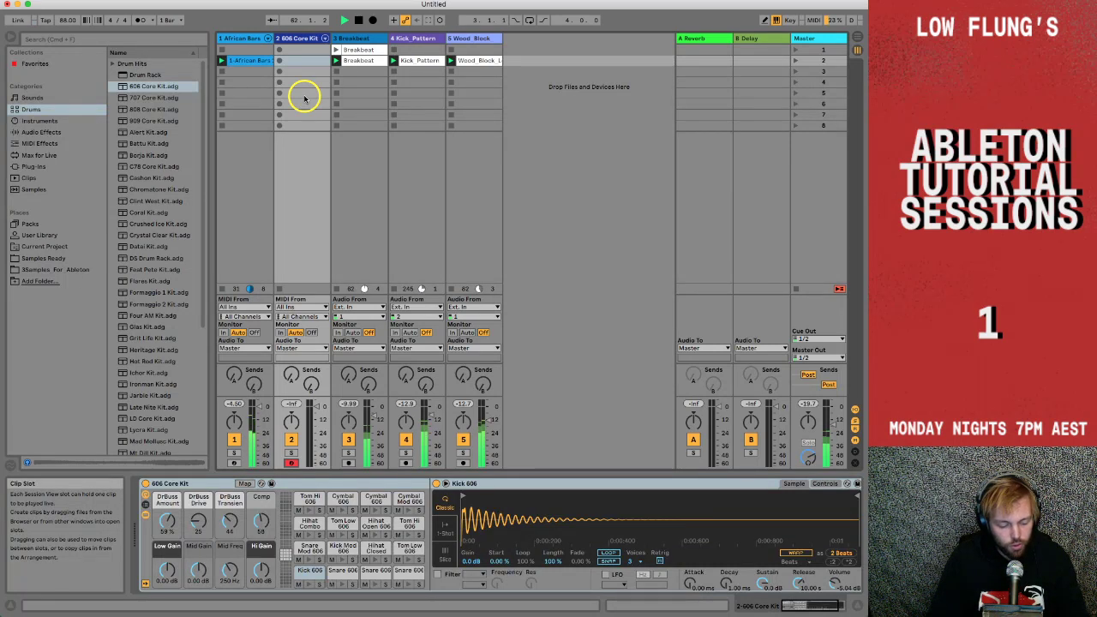
Shift the computer keyboard octave to C1–D2 and audition the kick, snare, tom and other pads of the 606 Core Kit.
key("a")
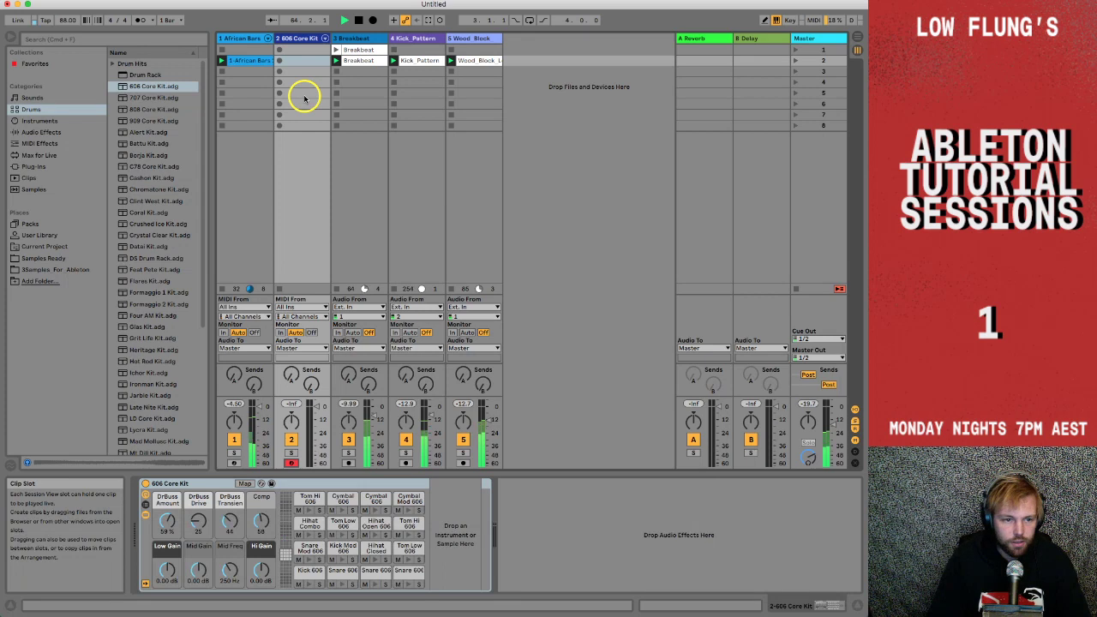
key("x")
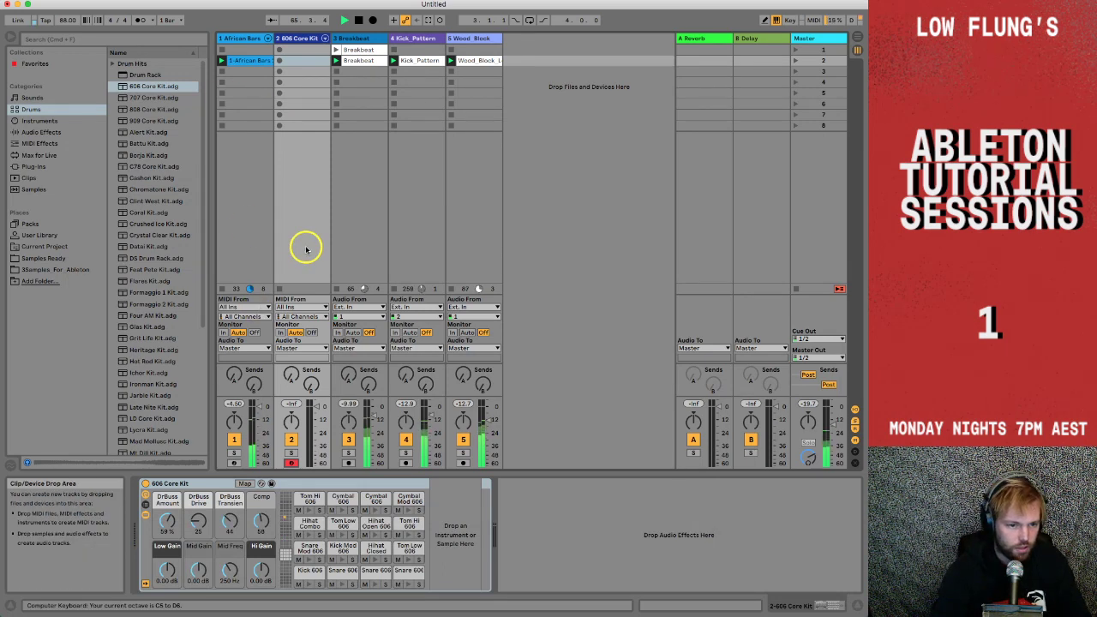
key("z")
key("g")
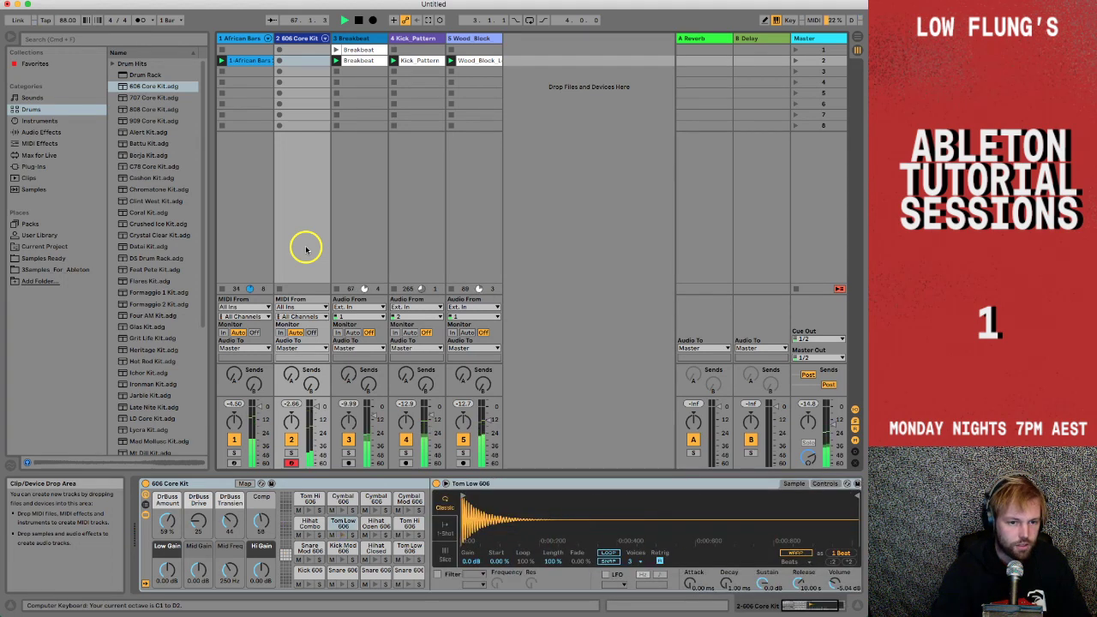
key("e")
key("j")
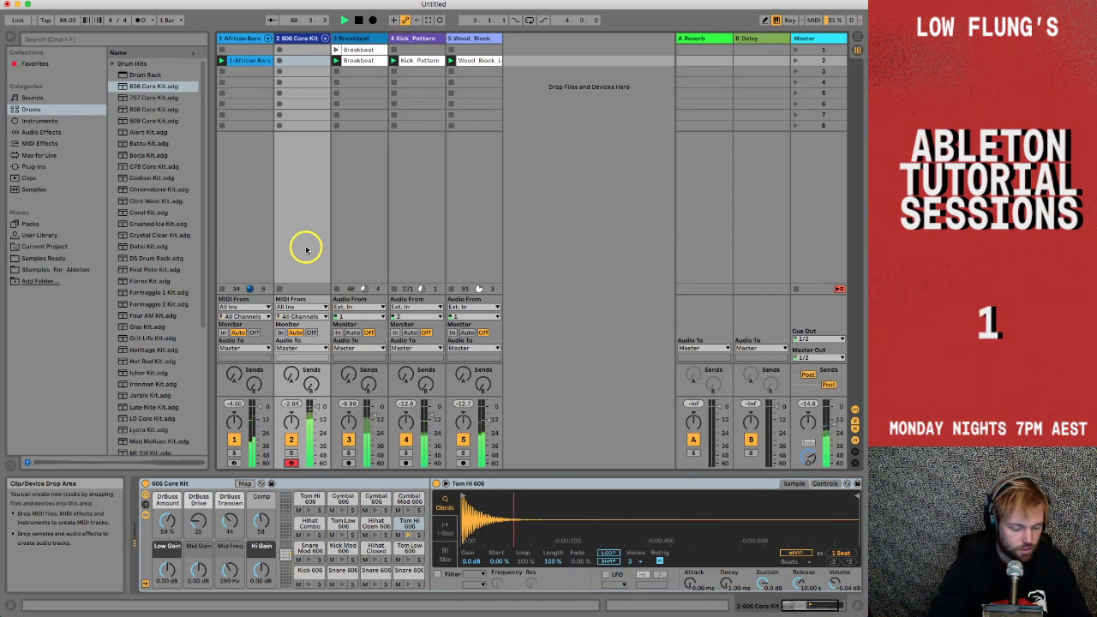
key("s")
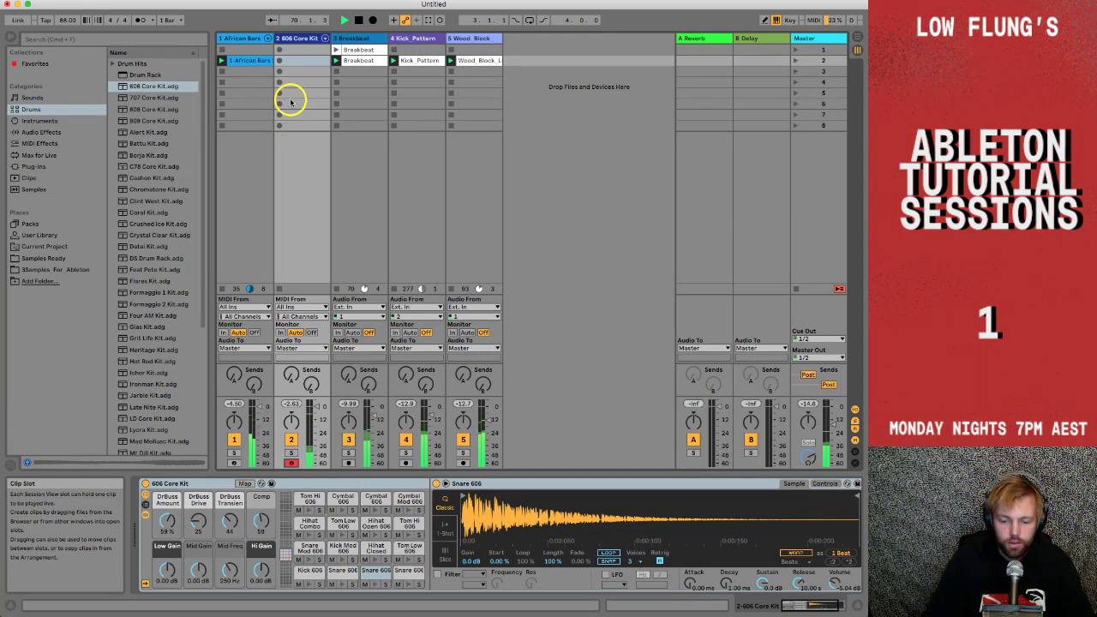
key("a")
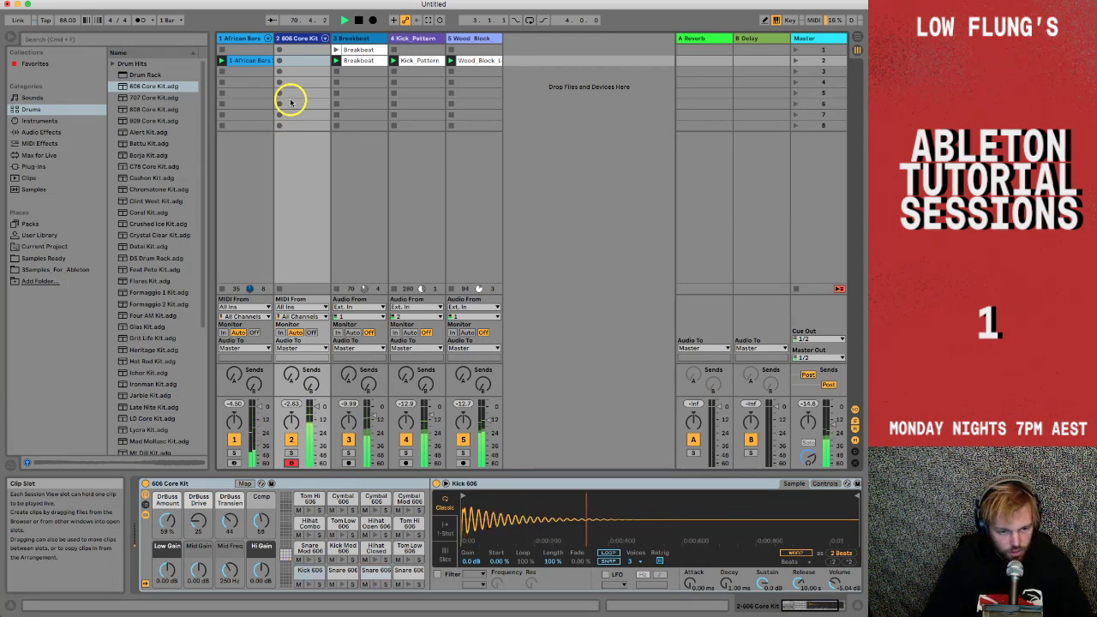
key("s")
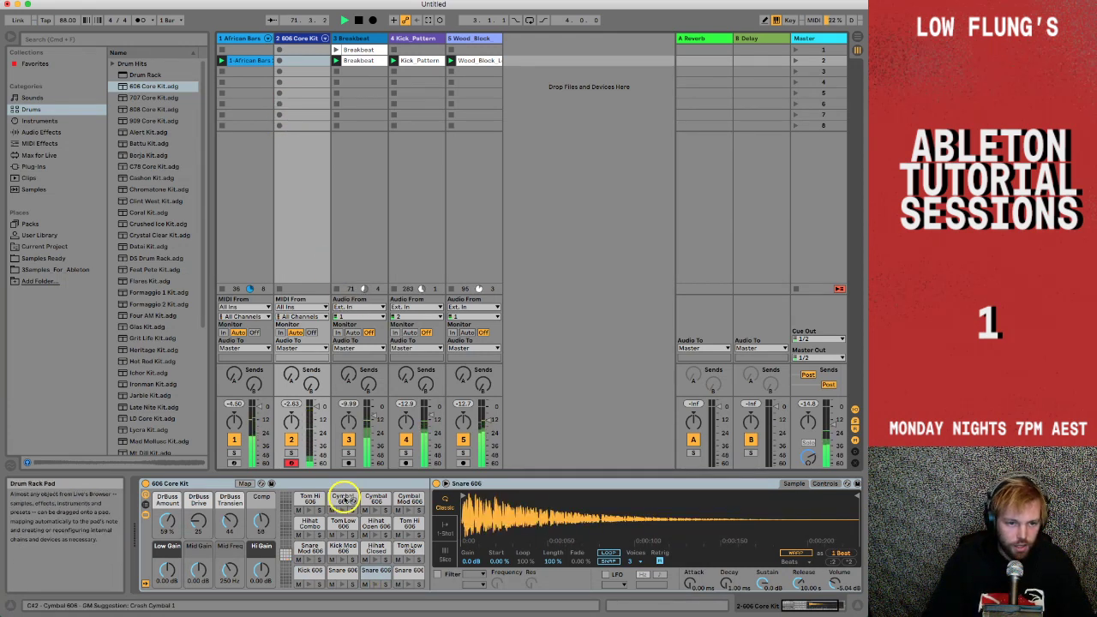
key("a")
key("s")
key("a")
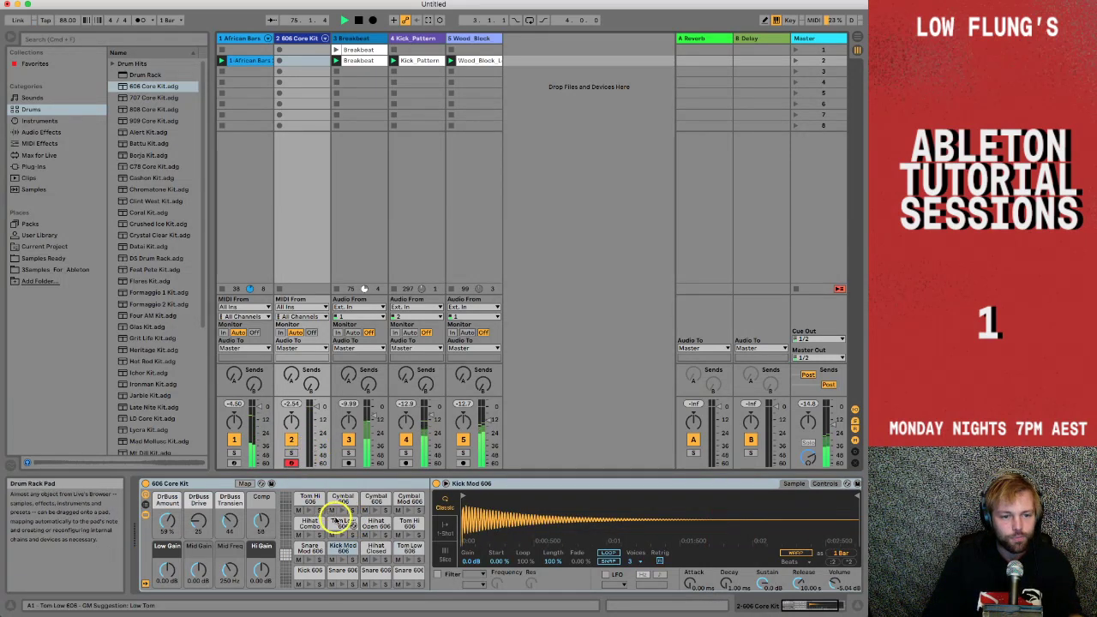
Check the African Bars clip's notes, and create an empty MIDI clip in scene 2 of the 606 Core Kit track.
left_click(292, 40)
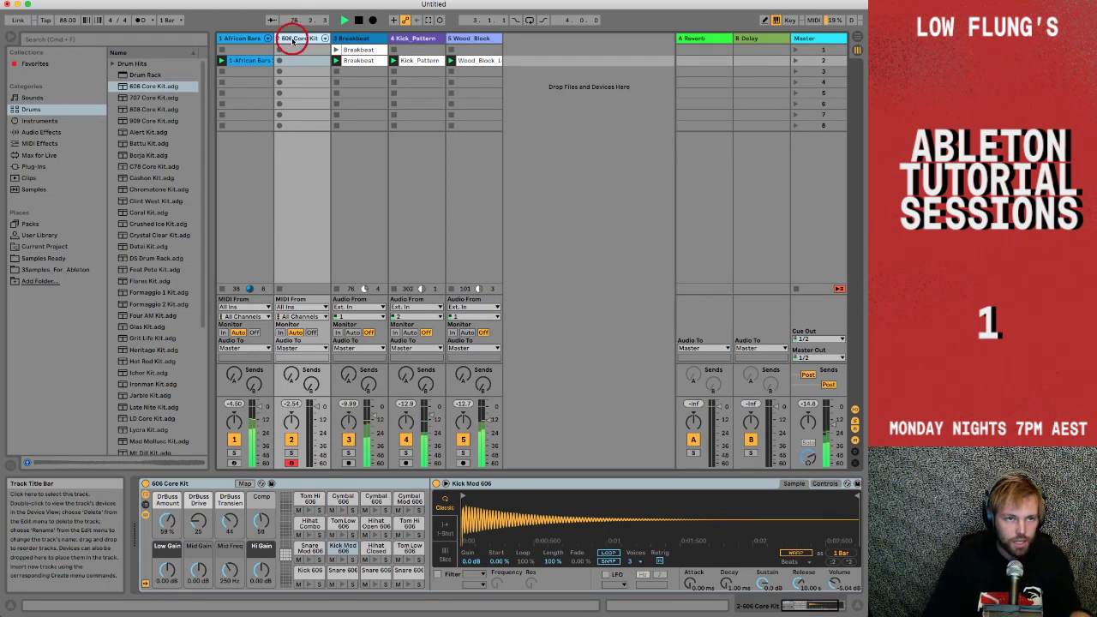
left_click(245, 62)
double_click(244, 61)
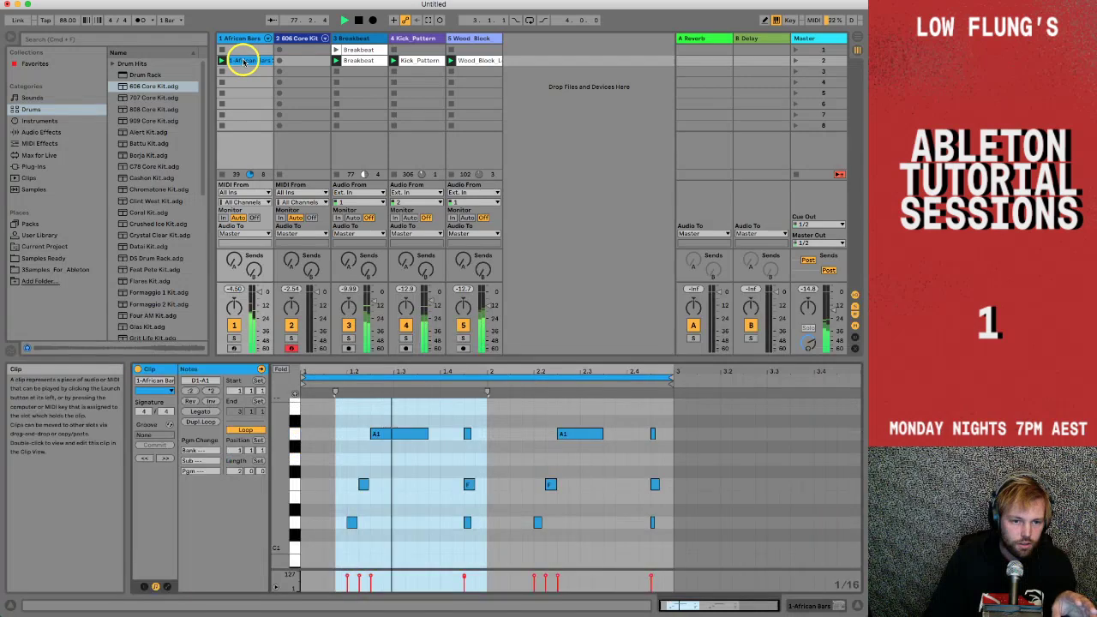
left_click(302, 43)
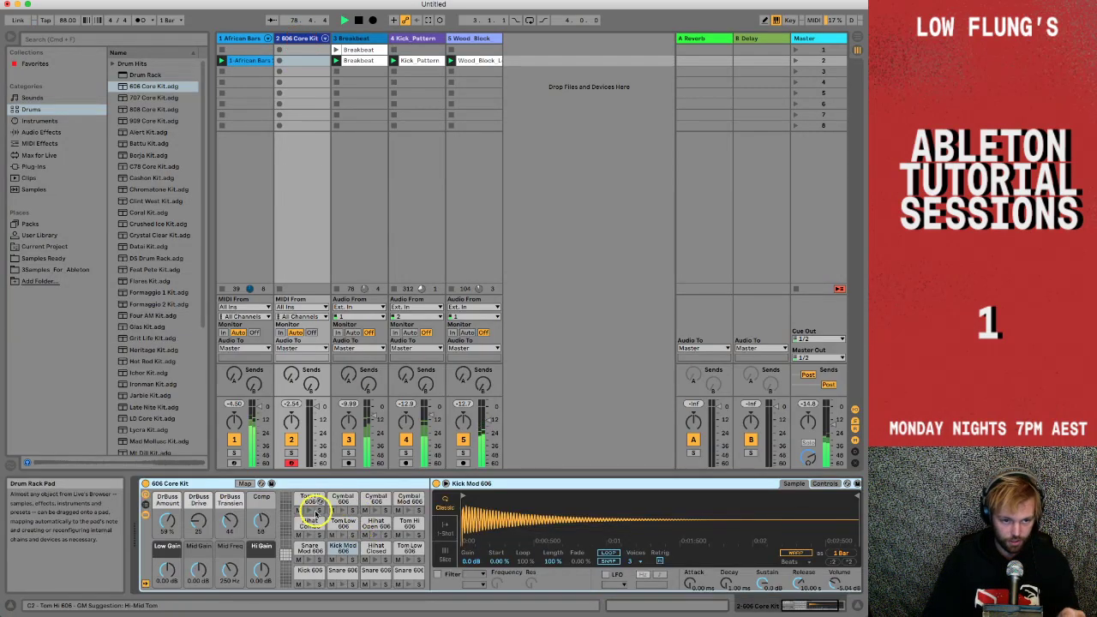
double_click(298, 60)
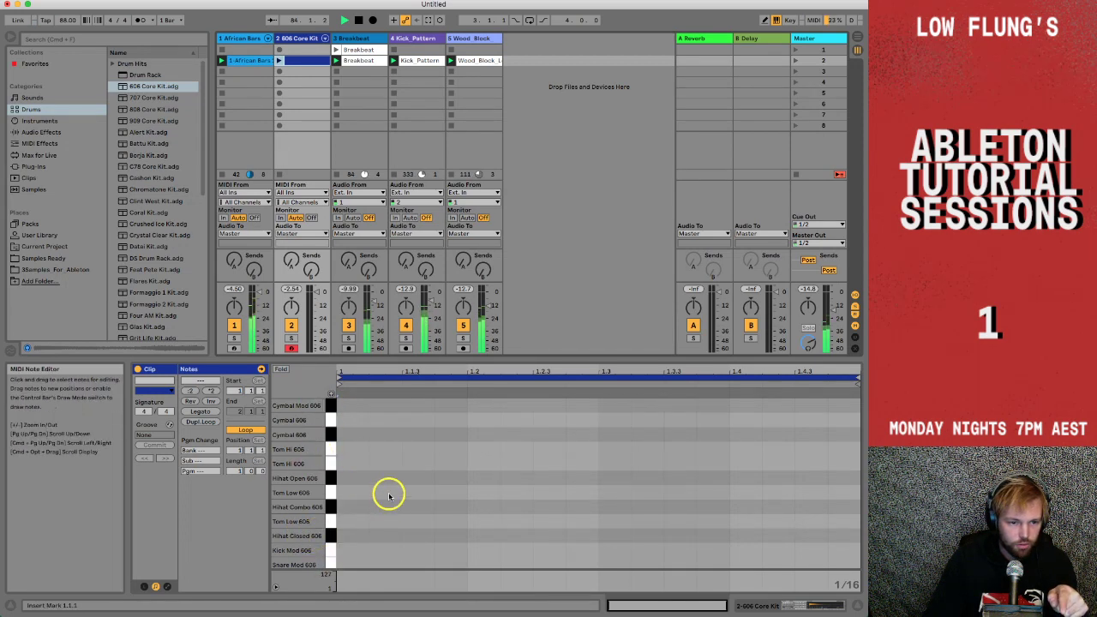
Add Kick Mod 606 notes on all four beats of the new 606 Core Kit clip.
scroll(388, 495, "down", 1)
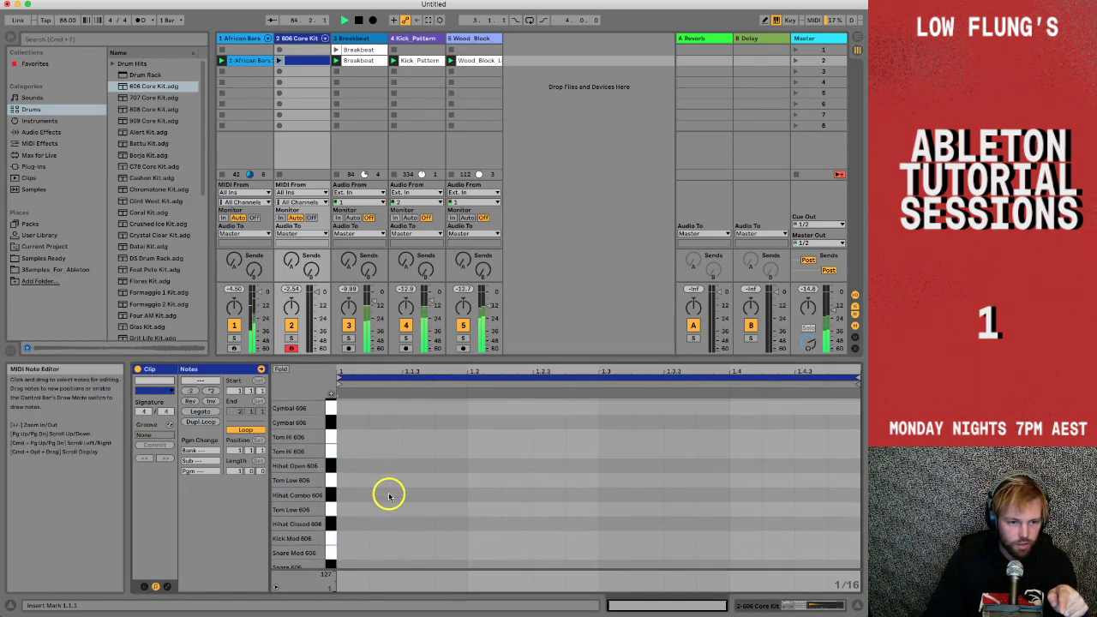
double_click(354, 538)
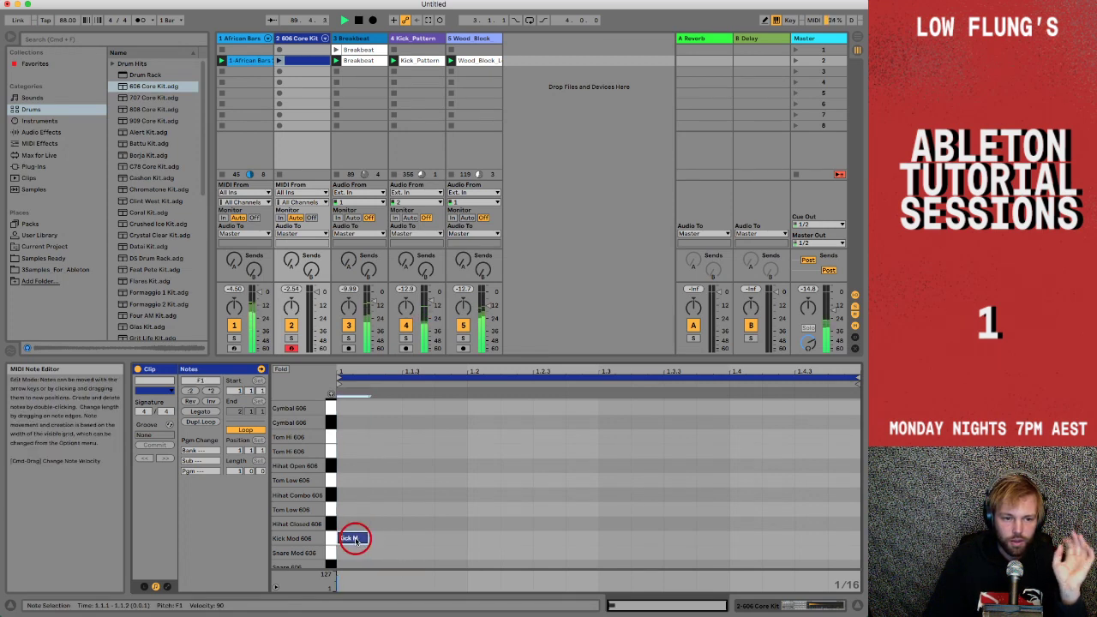
double_click(479, 542)
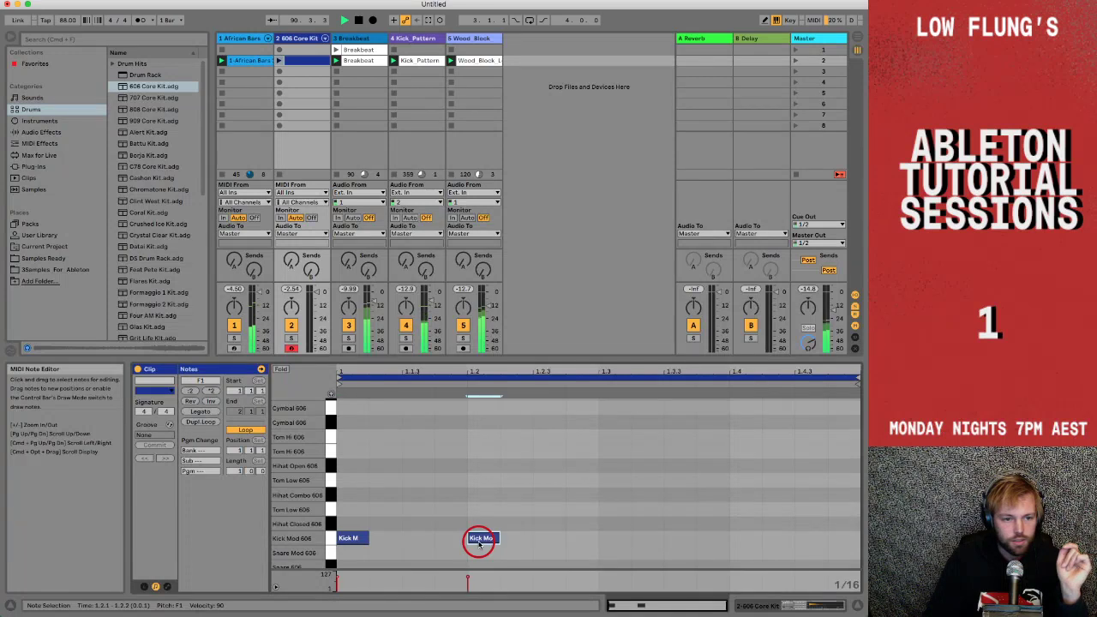
double_click(608, 538)
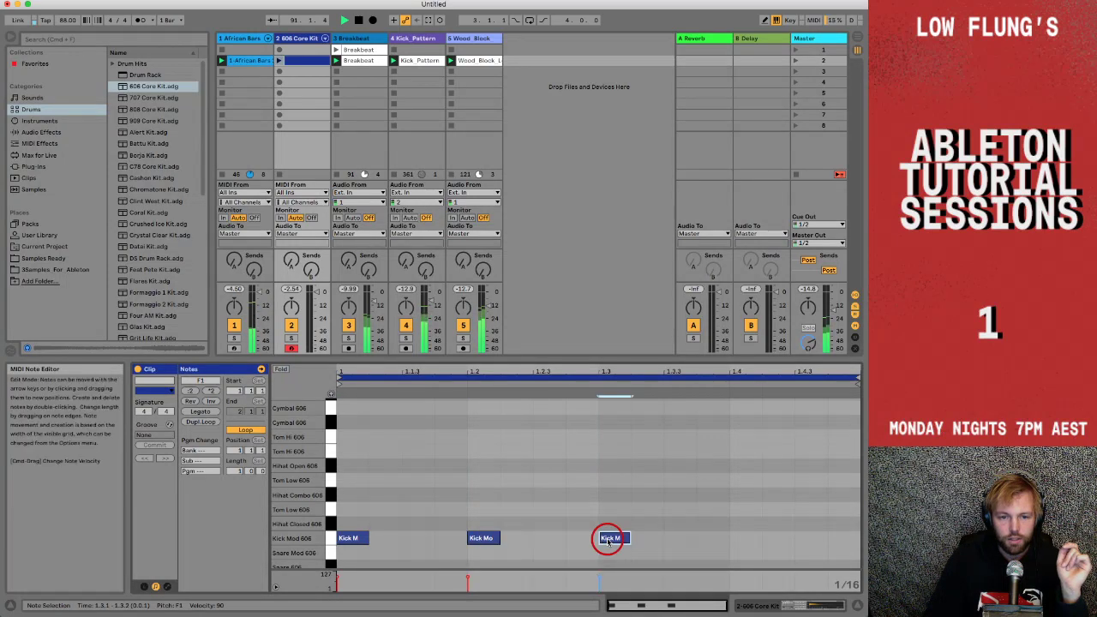
left_click(738, 540)
double_click(738, 539)
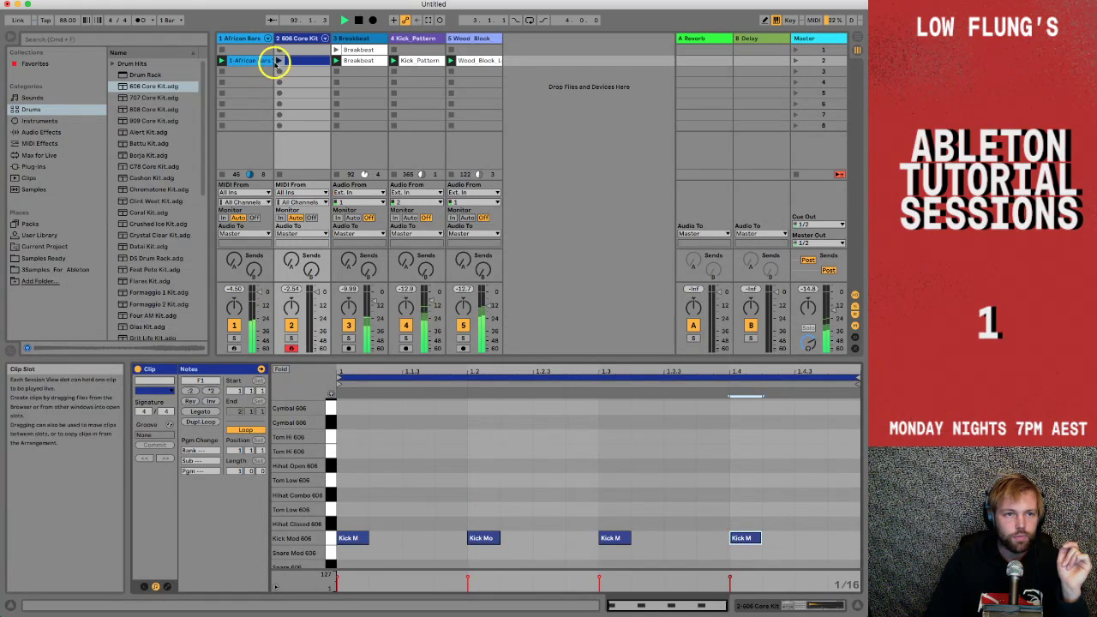
Launch the 606 Core Kit clip with the other scene 2 clips and raise the Master volume.
left_click(279, 63)
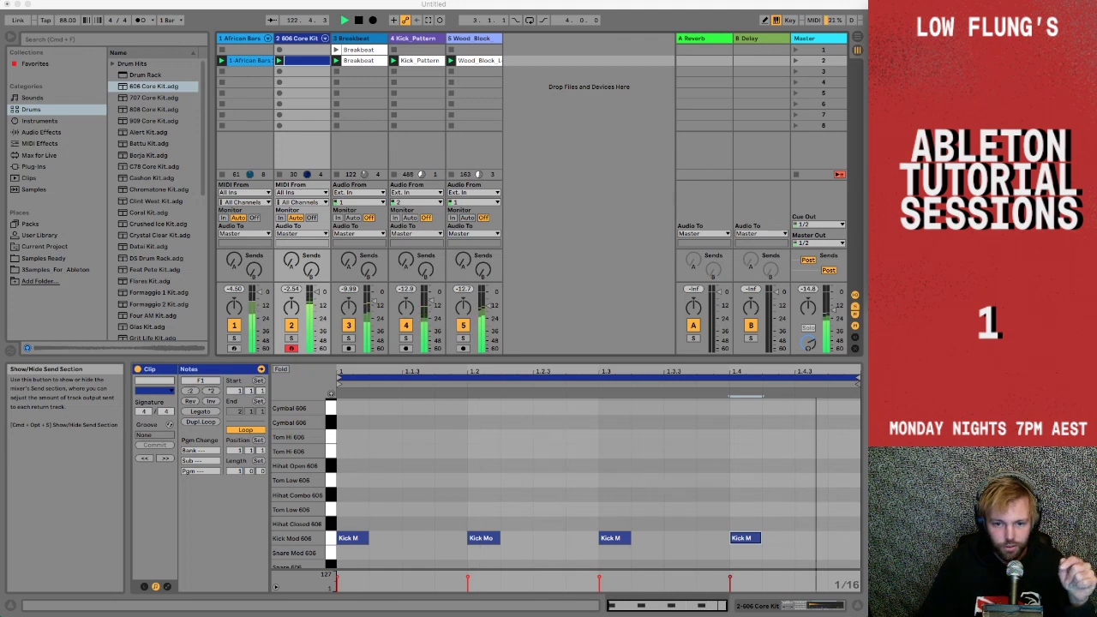
left_click(830, 298)
left_click_drag(830, 297, 832, 294)
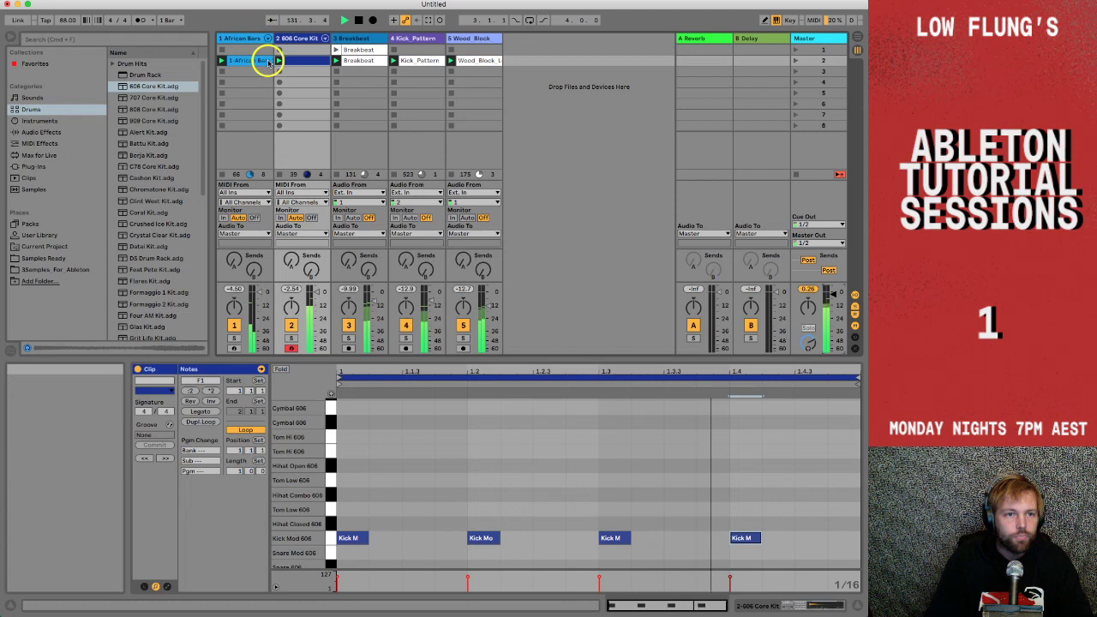
Add Hihat Open 606 notes on the four offbeats of the 606 Core Kit clip, at 1.1.3, 1.2.3, 1.3.3 and 1.4.3.
left_click(306, 65)
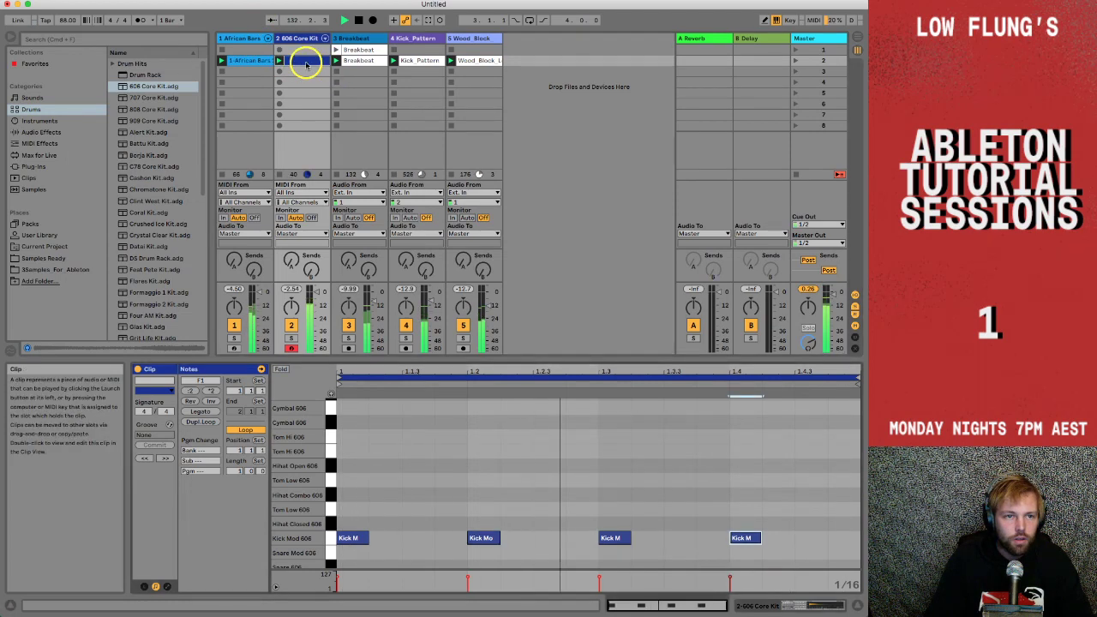
double_click(408, 466)
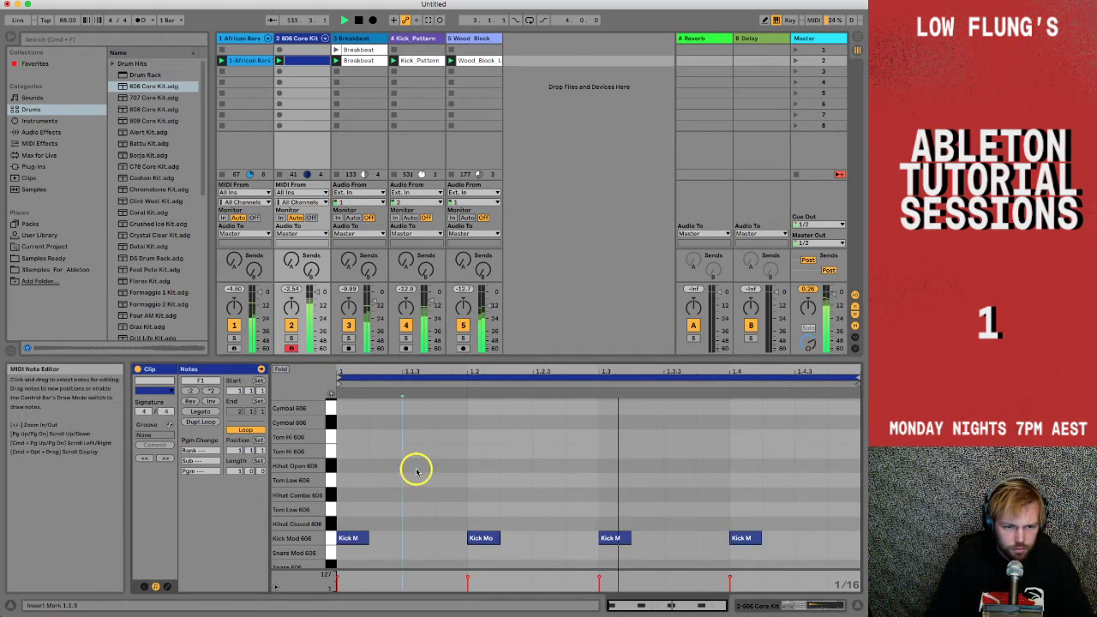
double_click(542, 465)
double_click(673, 467)
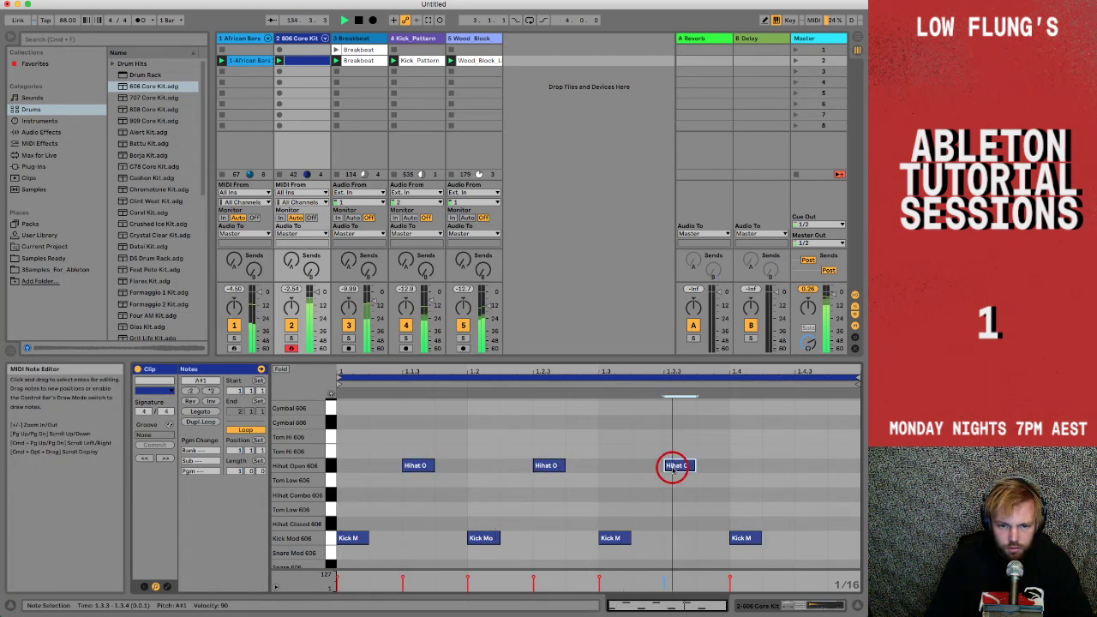
double_click(810, 466)
Select the four offbeat notes, try them on lower drum rows down to Snare 606, and settle them on Hihat Combo 606.
left_click_drag(397, 449, 838, 475)
key("Down")
key("Down")
key("Down")
key("Down")
key("Down")
key("Down")
key("Down")
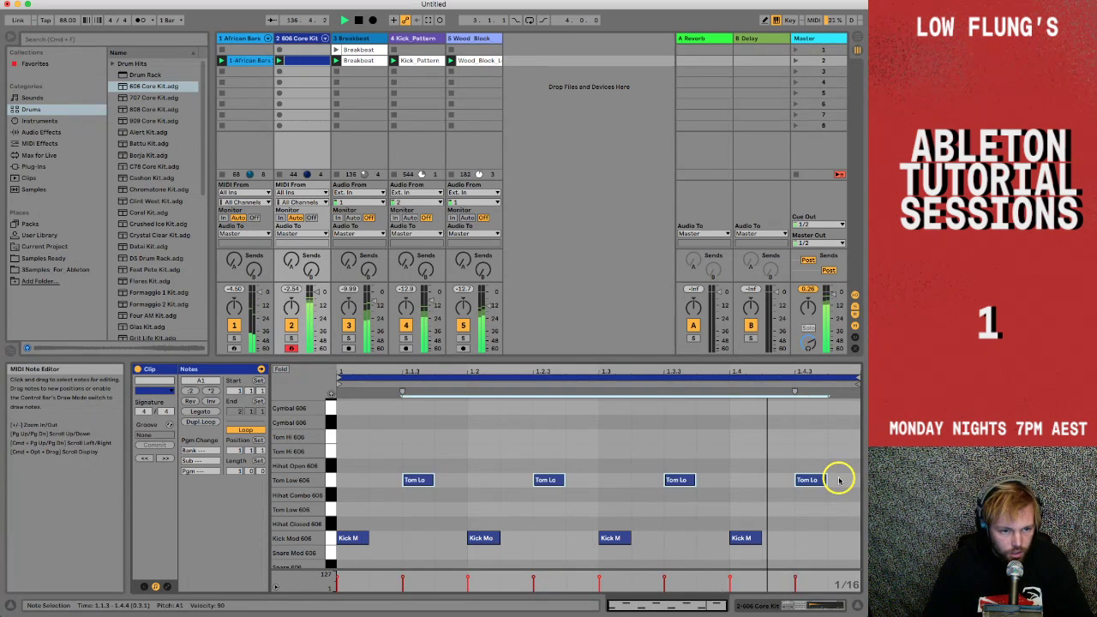
key("Down")
key("Down")
key("Down")
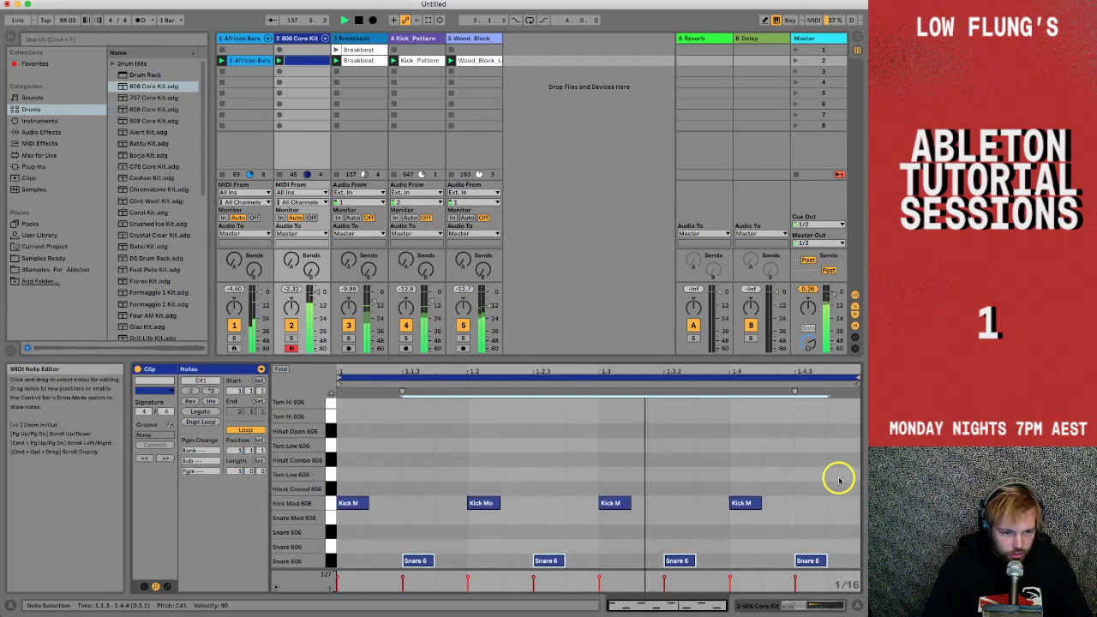
key("Up")
key("Up")
key("Up")
key("Up")
key("Up")
key("Up")
key("Up")
key("Up")
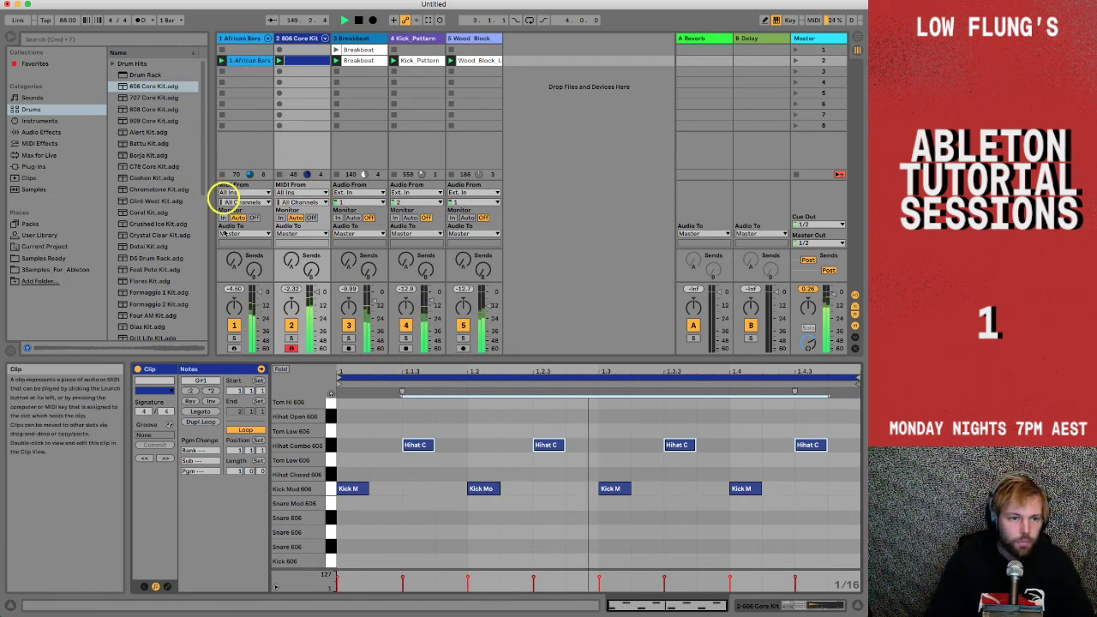
Arm the African Bars track instead of the 606 Core Kit and add a D1 note at 1.1.1 in its scene 2 clip.
left_click(291, 346)
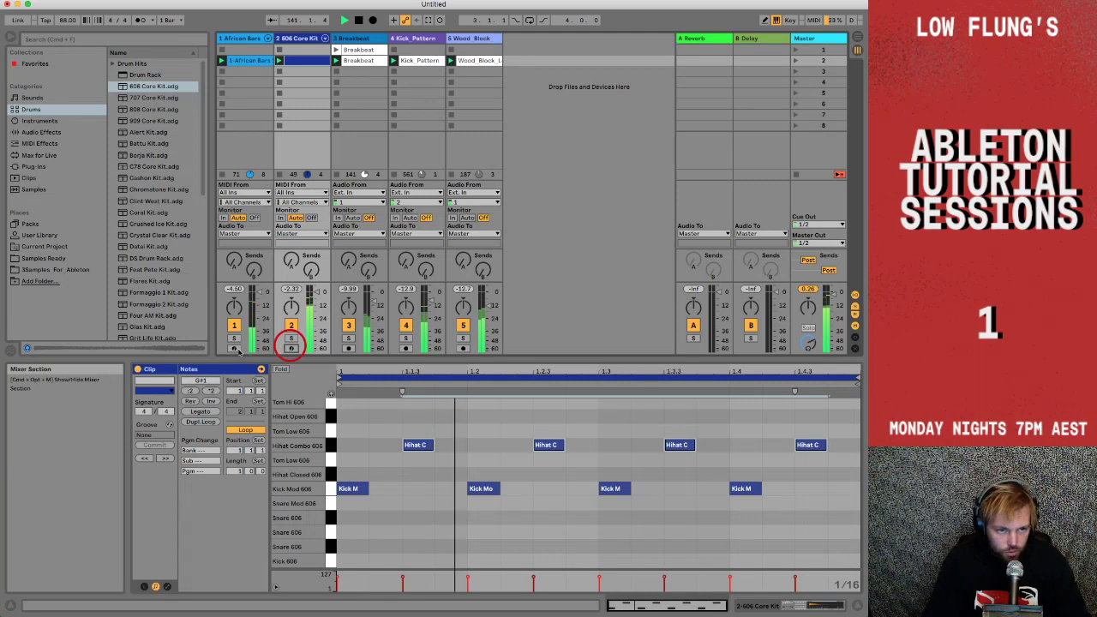
left_click(234, 348)
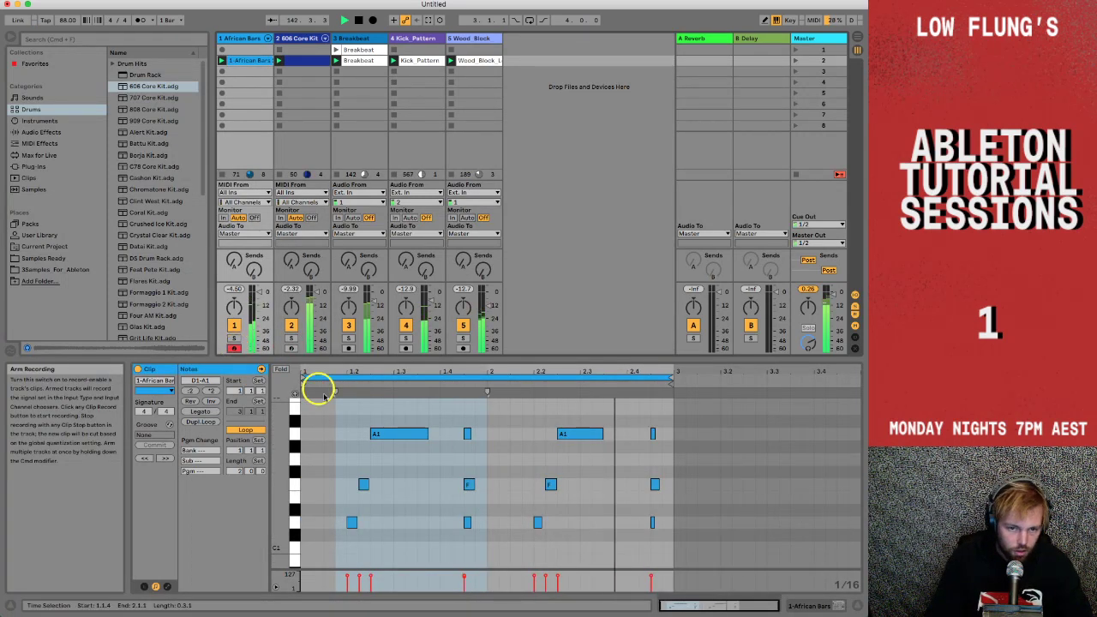
key("z")
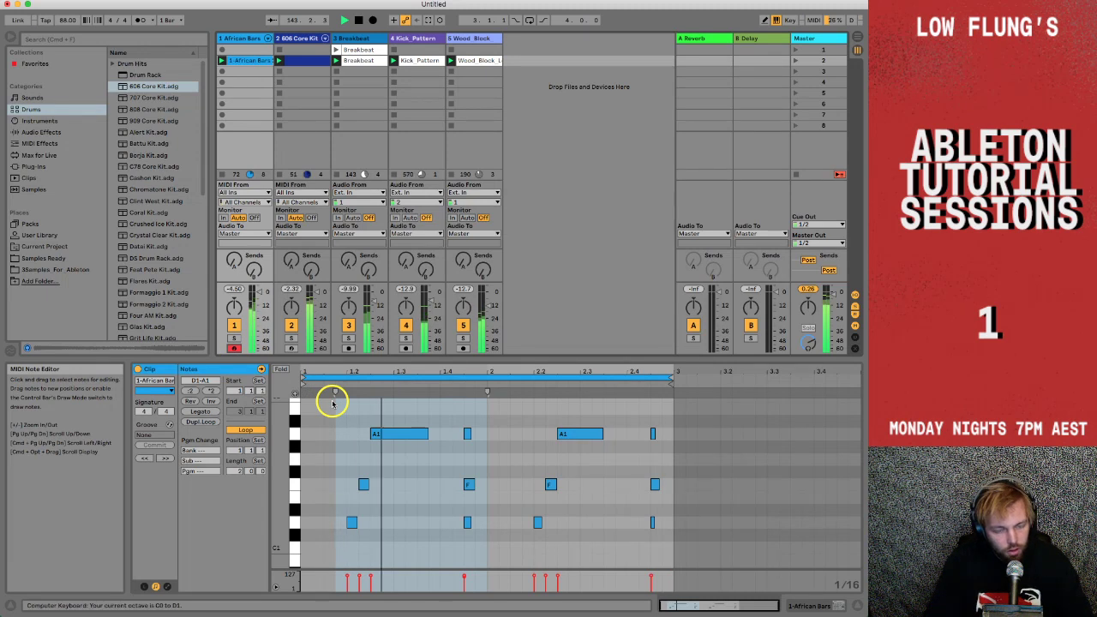
left_click(311, 523)
double_click(306, 522)
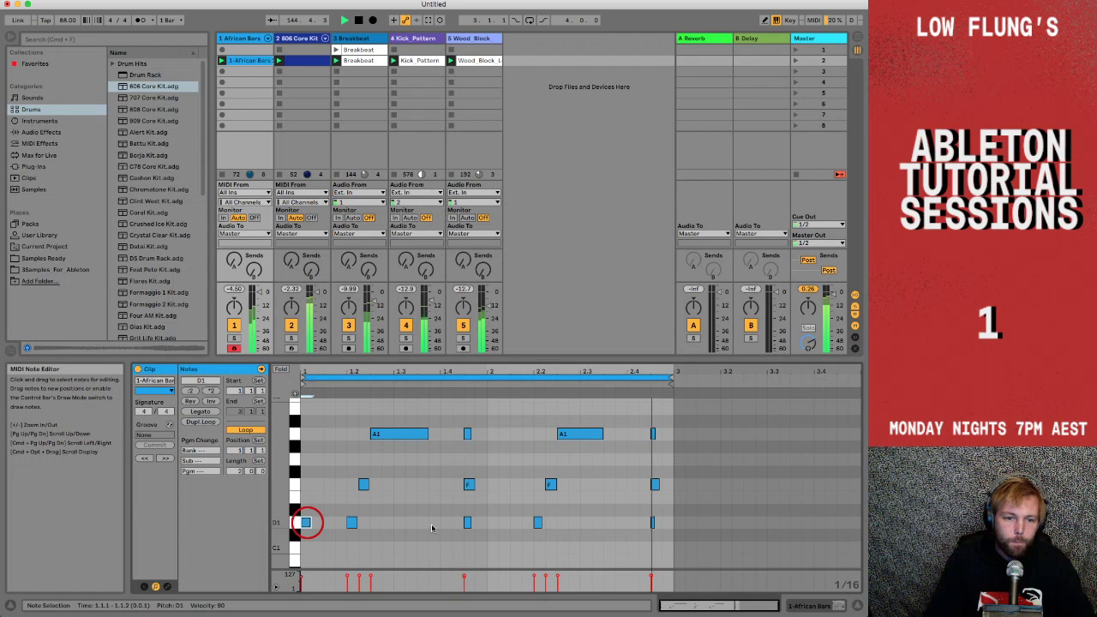
Add D1 notes at 1.4.1, 2.1.2 and 2.3.4 in the African Bars clip.
double_click(445, 522)
double_click(505, 523)
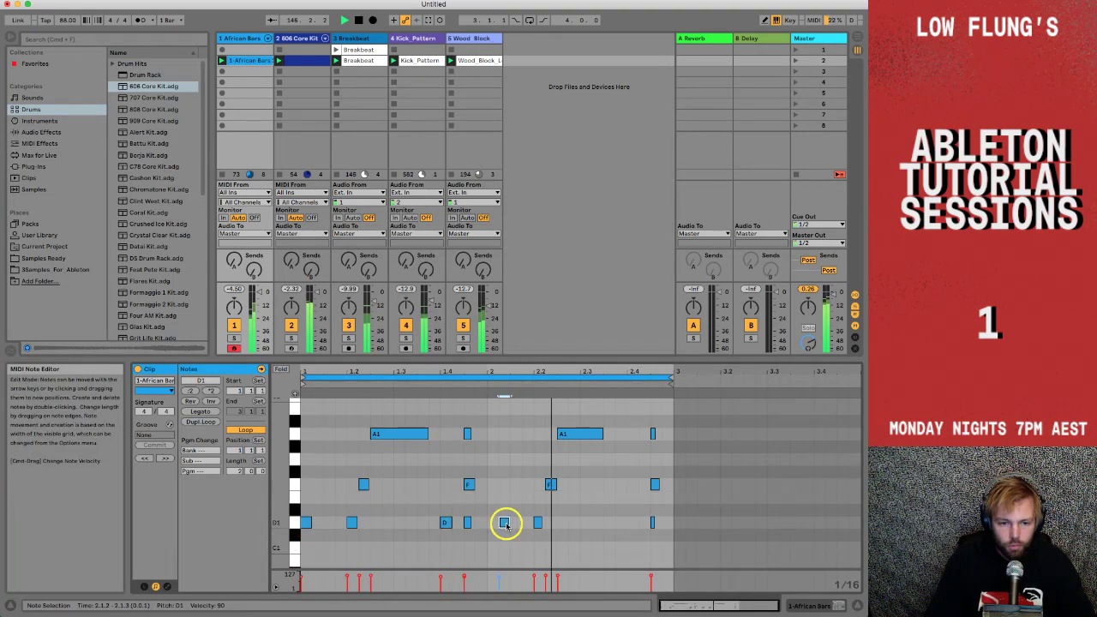
double_click(621, 523)
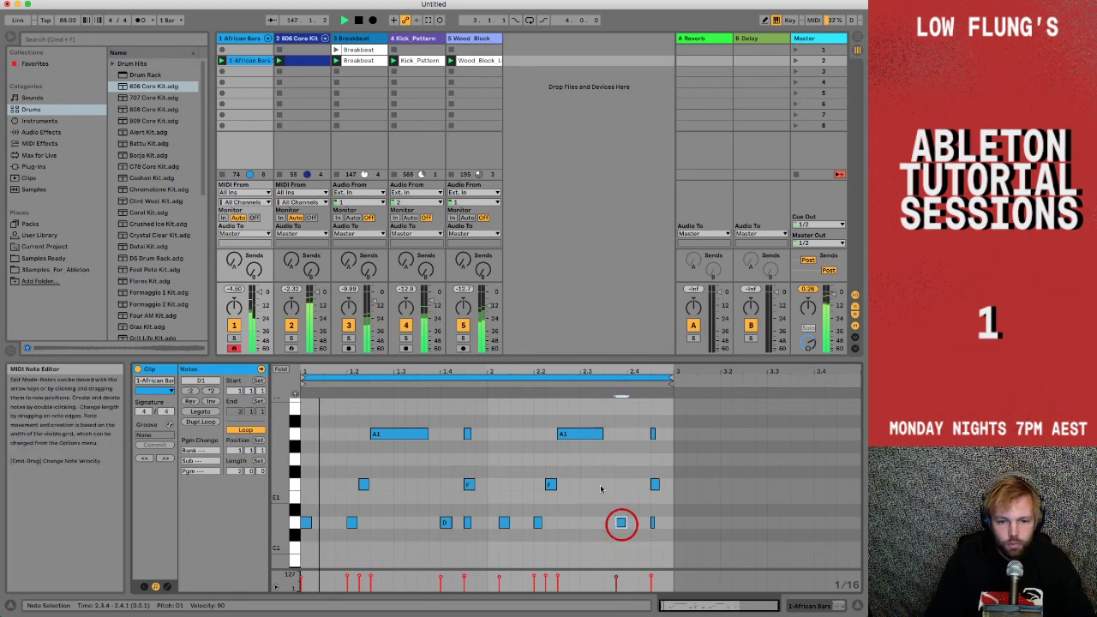
Add D2 notes at 1.1.3 and 2.1.3 in the African Bars clip, and set the Master volume to -6.0 dB.
scroll(334, 411, "up", 1)
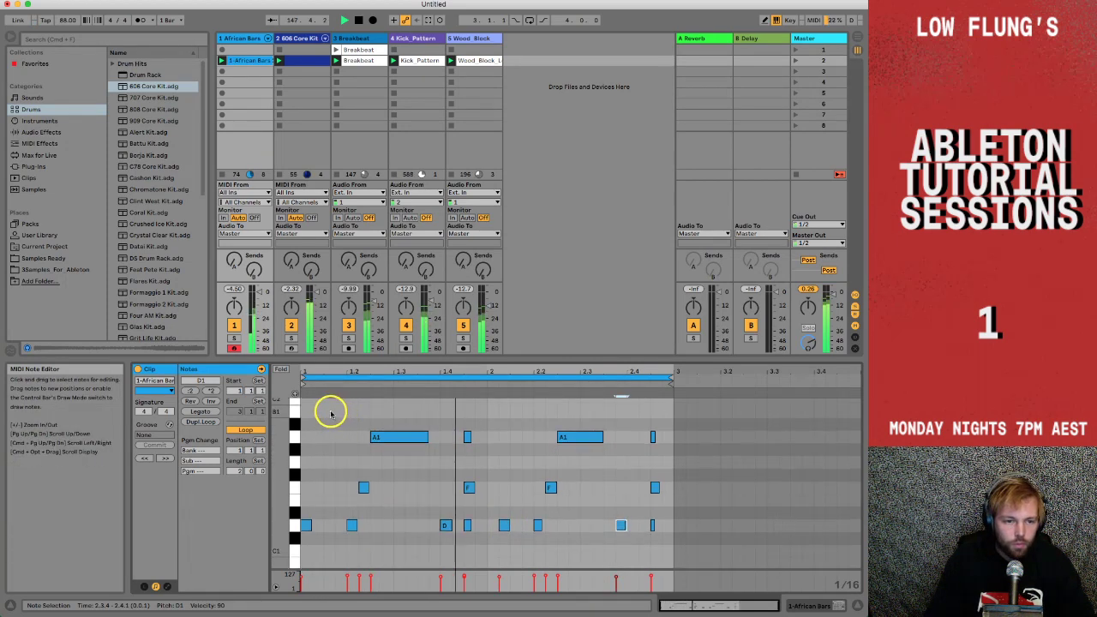
scroll(330, 414, "up", 4)
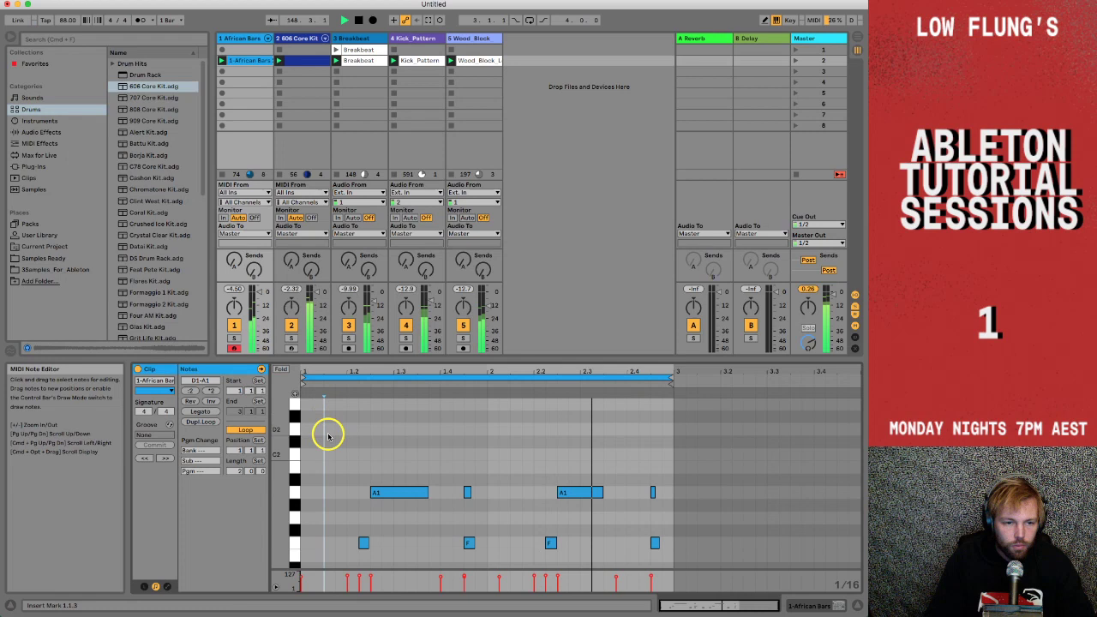
double_click(329, 429)
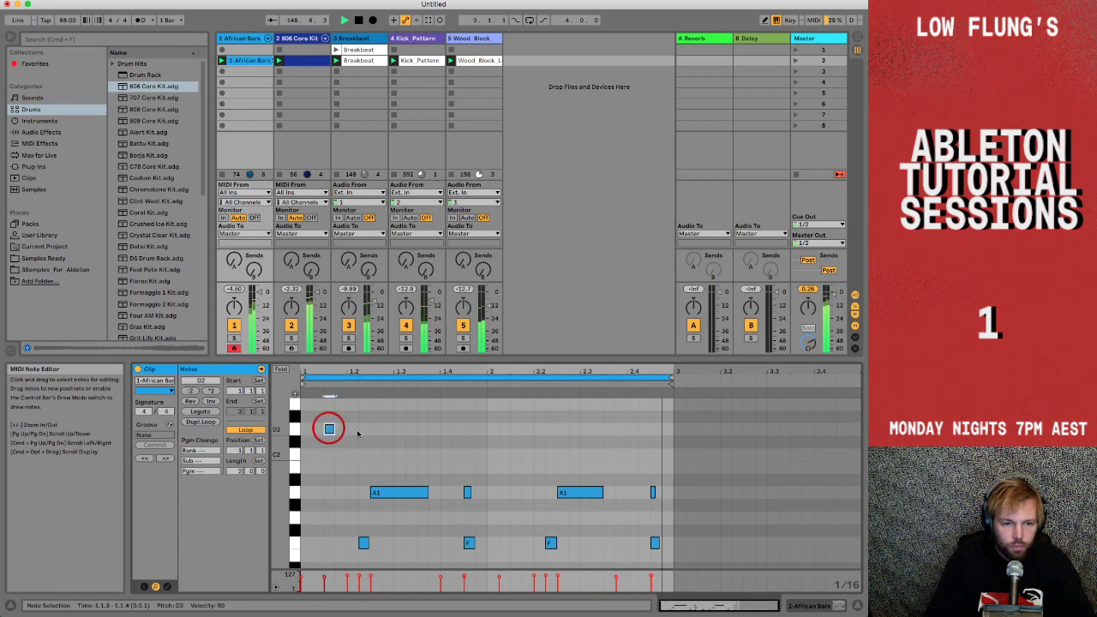
double_click(515, 428)
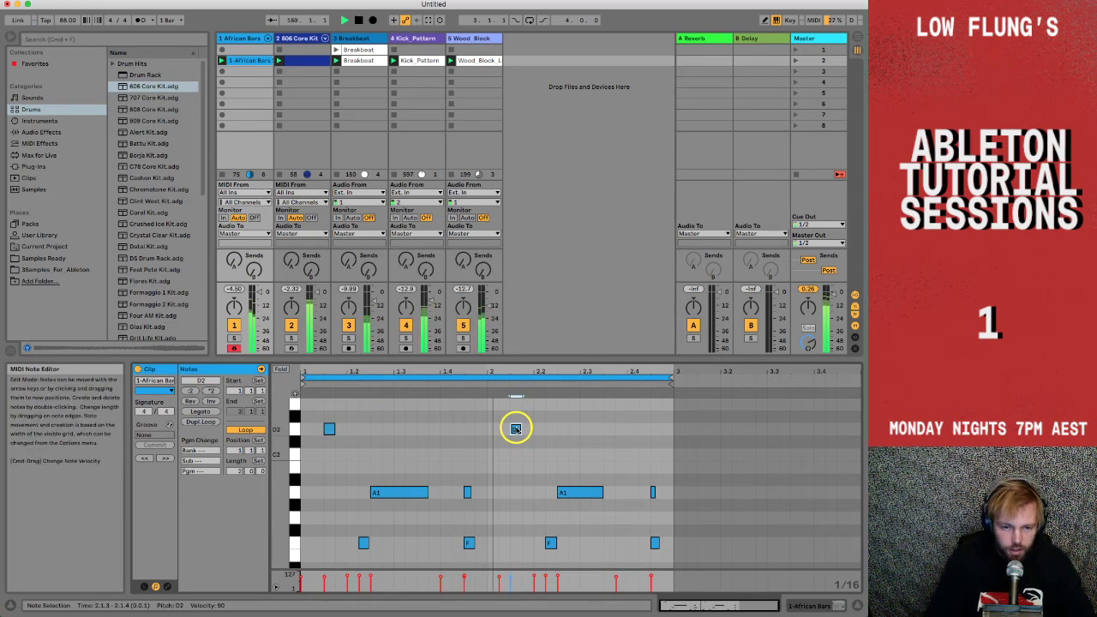
left_click(831, 295)
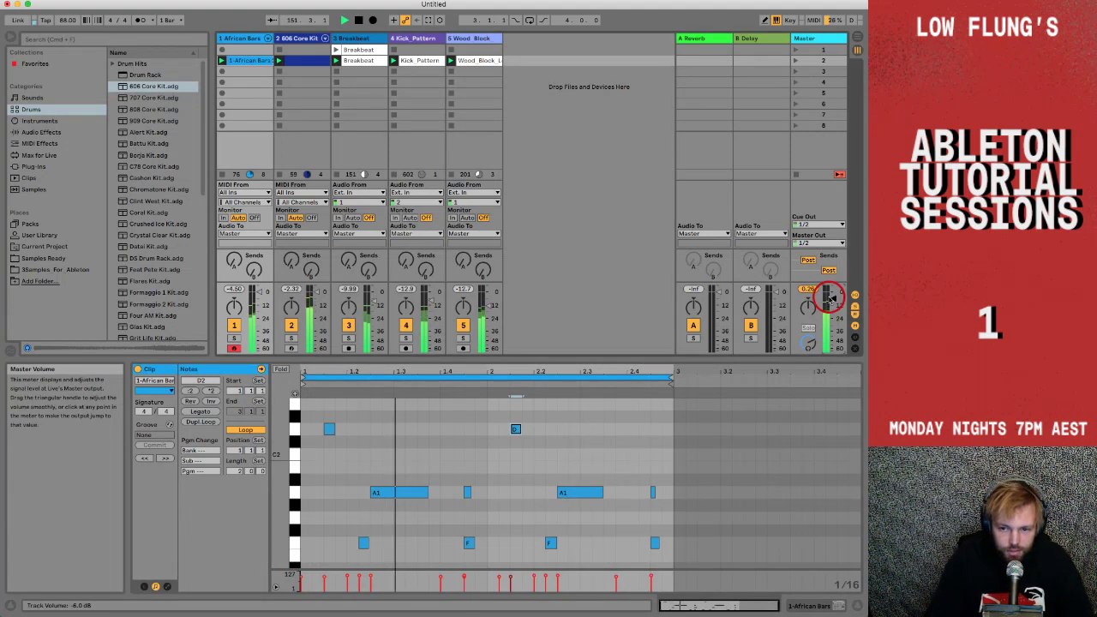